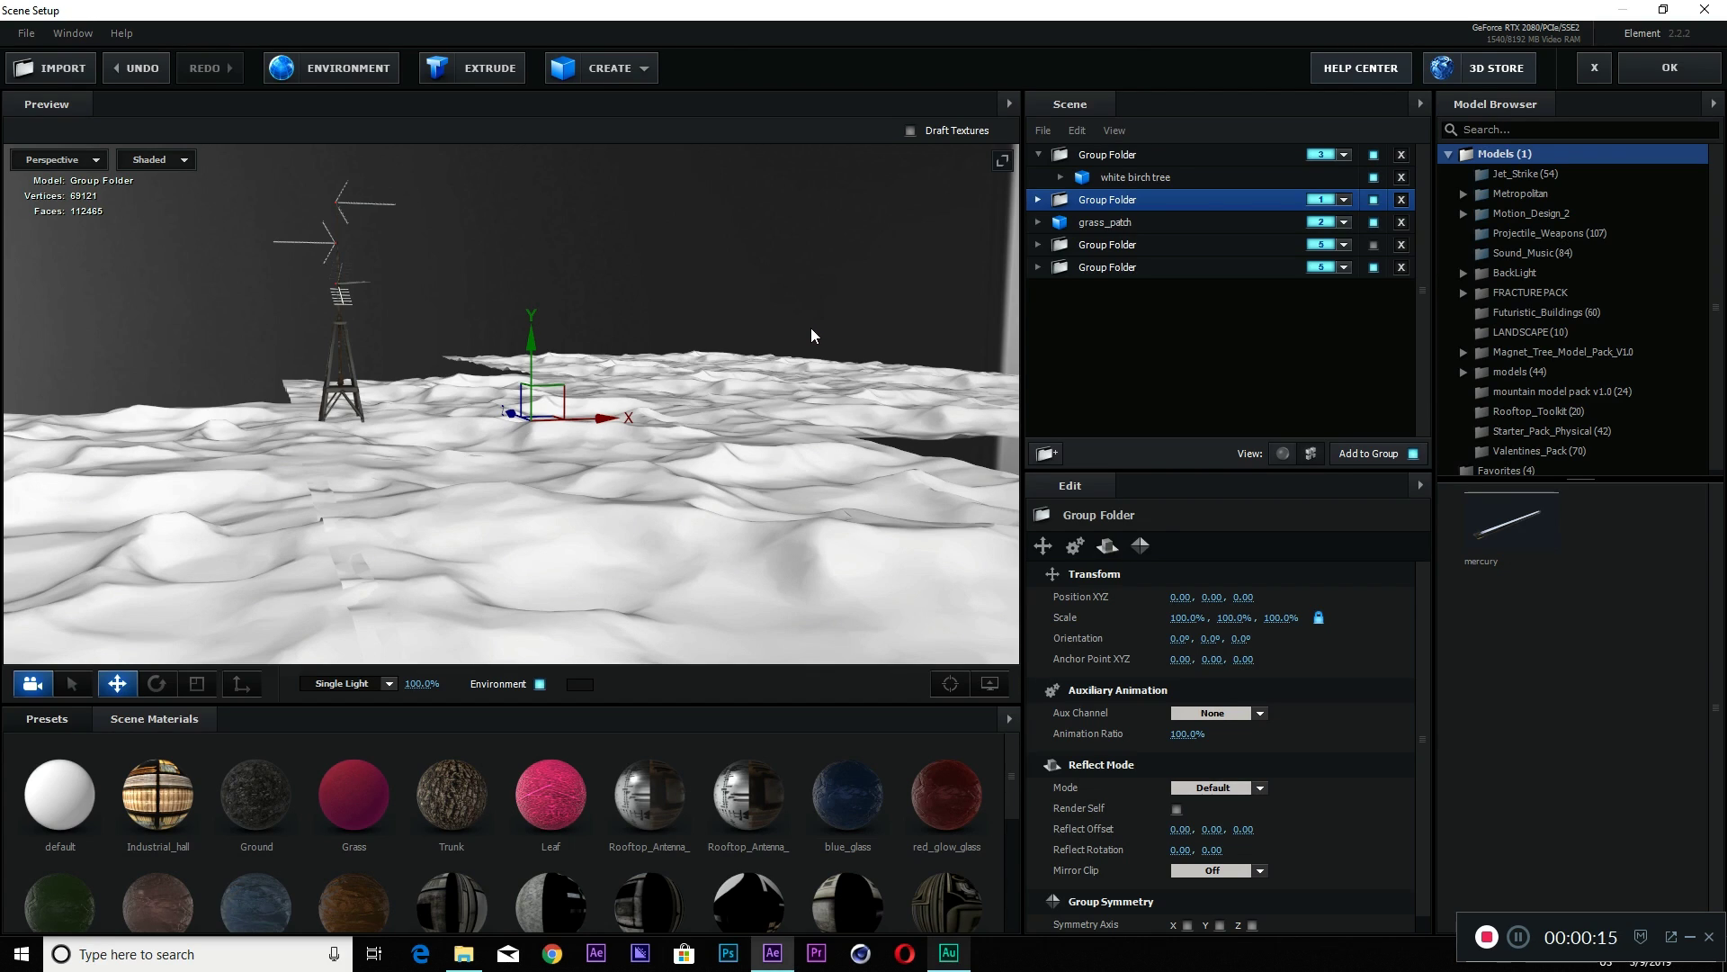
Examine the terrain group and its landscape pieces from several angles in the scene preview.
{"action": "left_click_drag", "start_coordinate": [811, 327], "coordinate": [787, 359]}
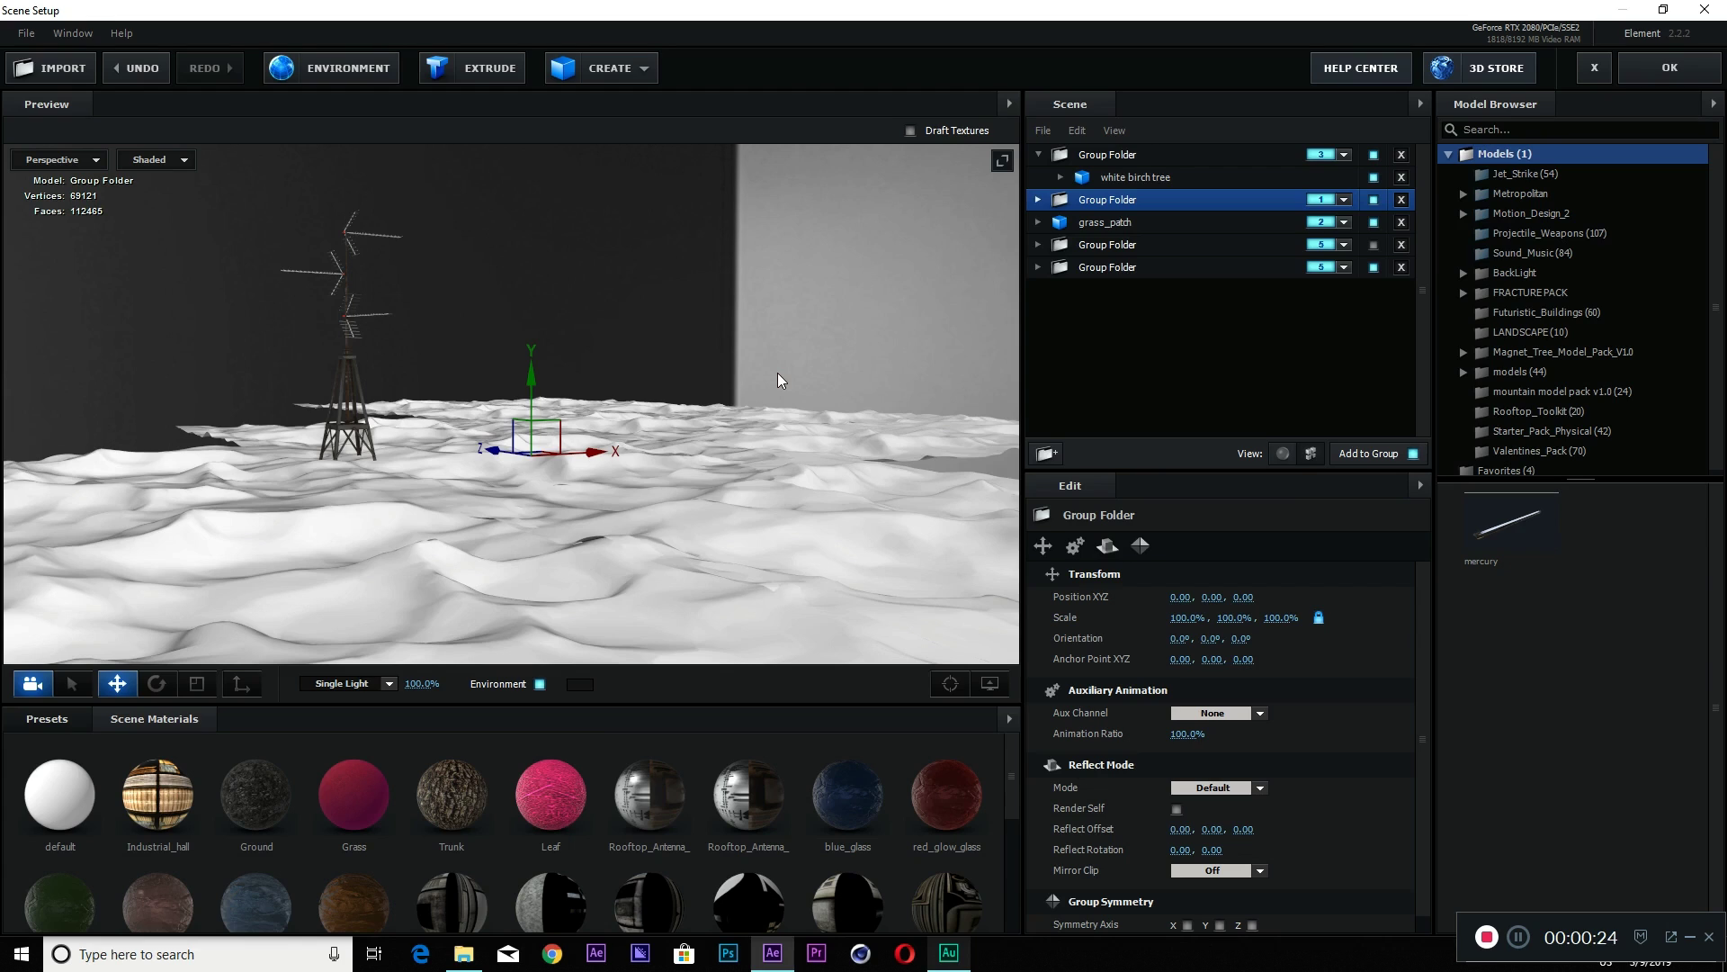
{"action": "left_click_drag", "start_coordinate": [775, 371], "coordinate": [768, 348]}
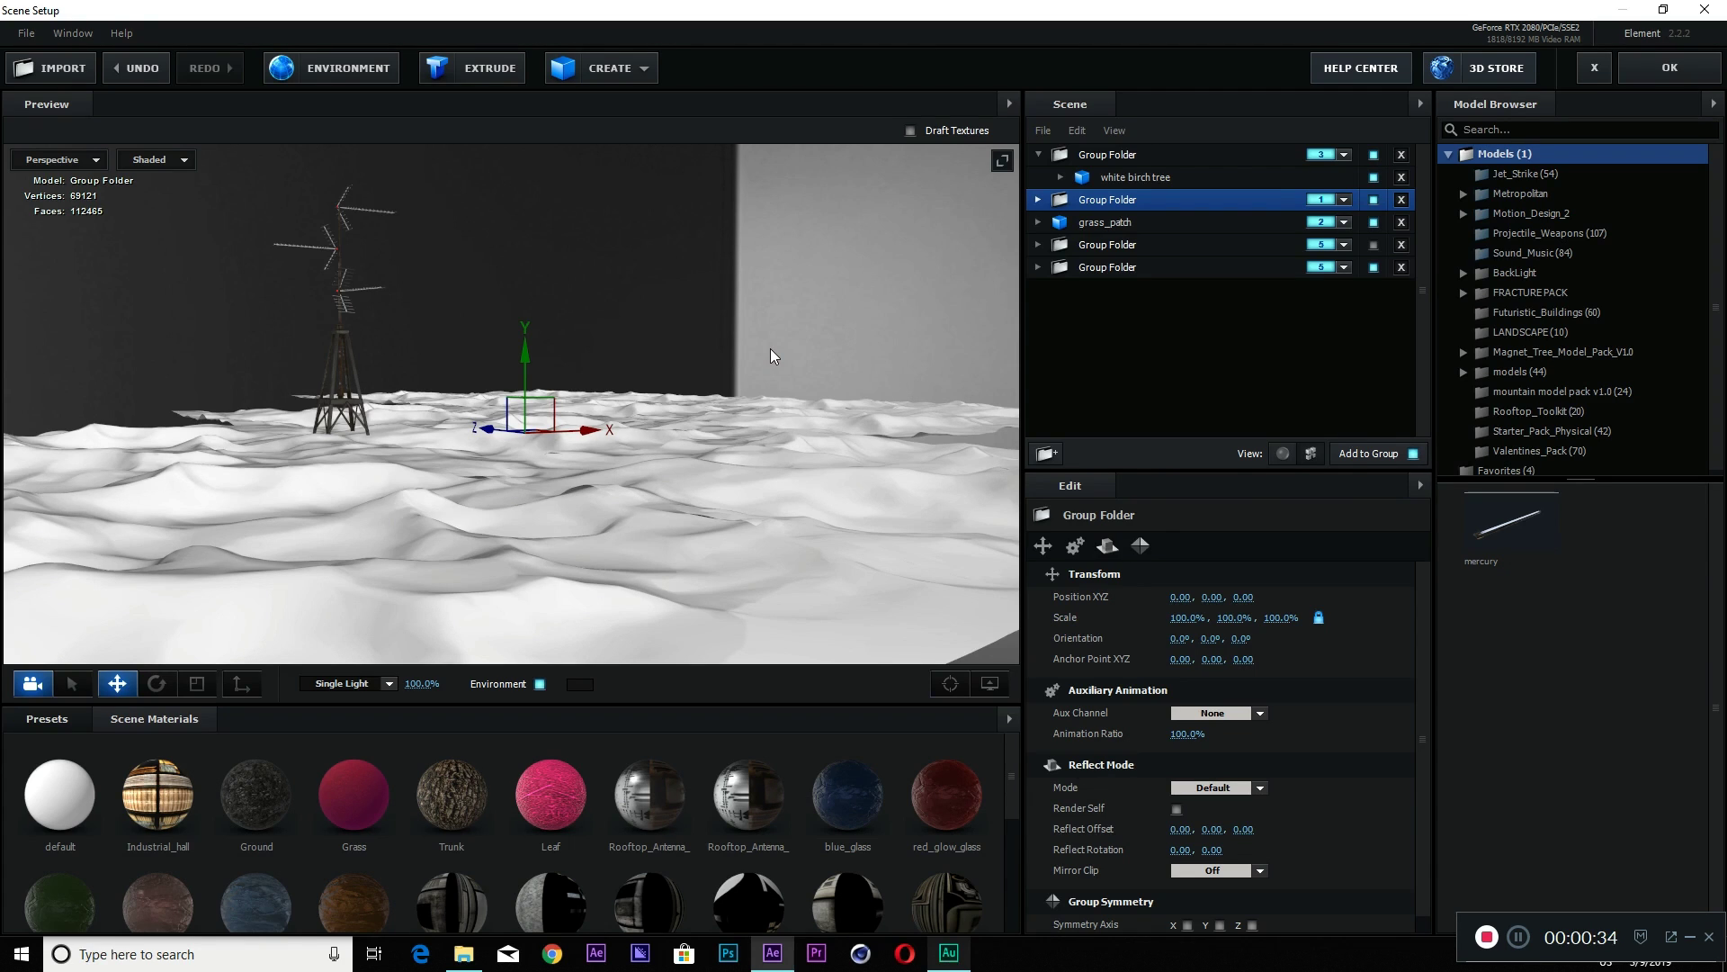
{"action": "left_click_drag", "start_coordinate": [770, 348], "coordinate": [777, 370]}
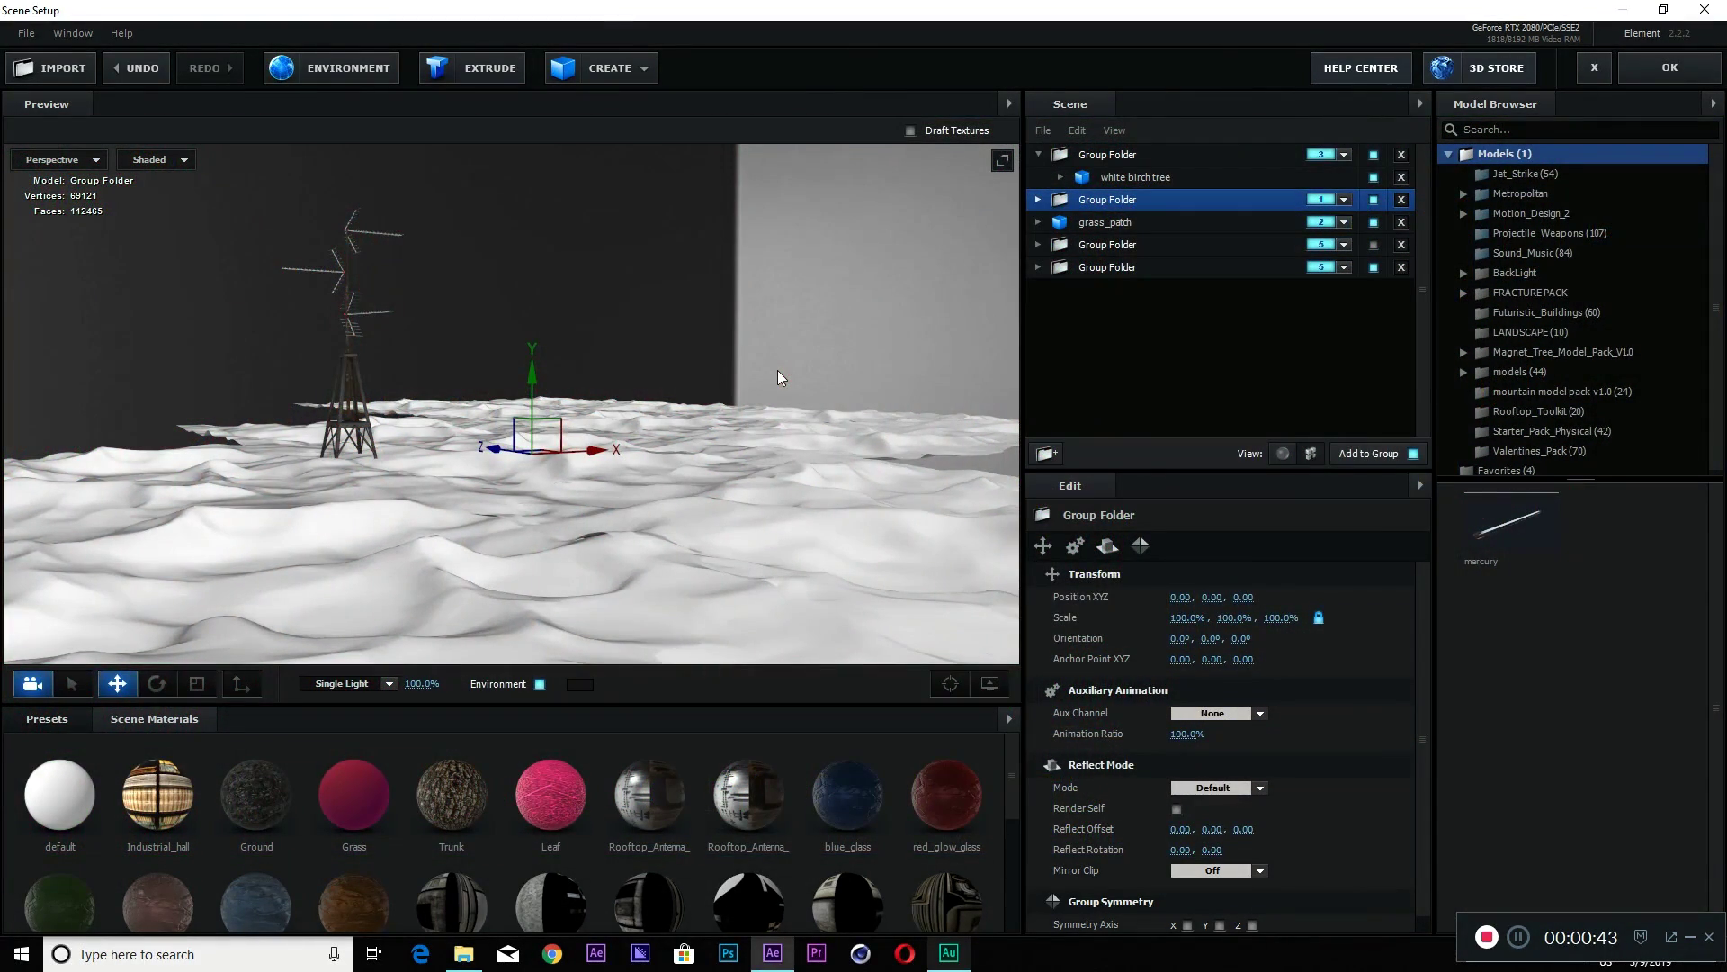
{"action": "left_click_drag", "start_coordinate": [778, 371], "coordinate": [775, 384]}
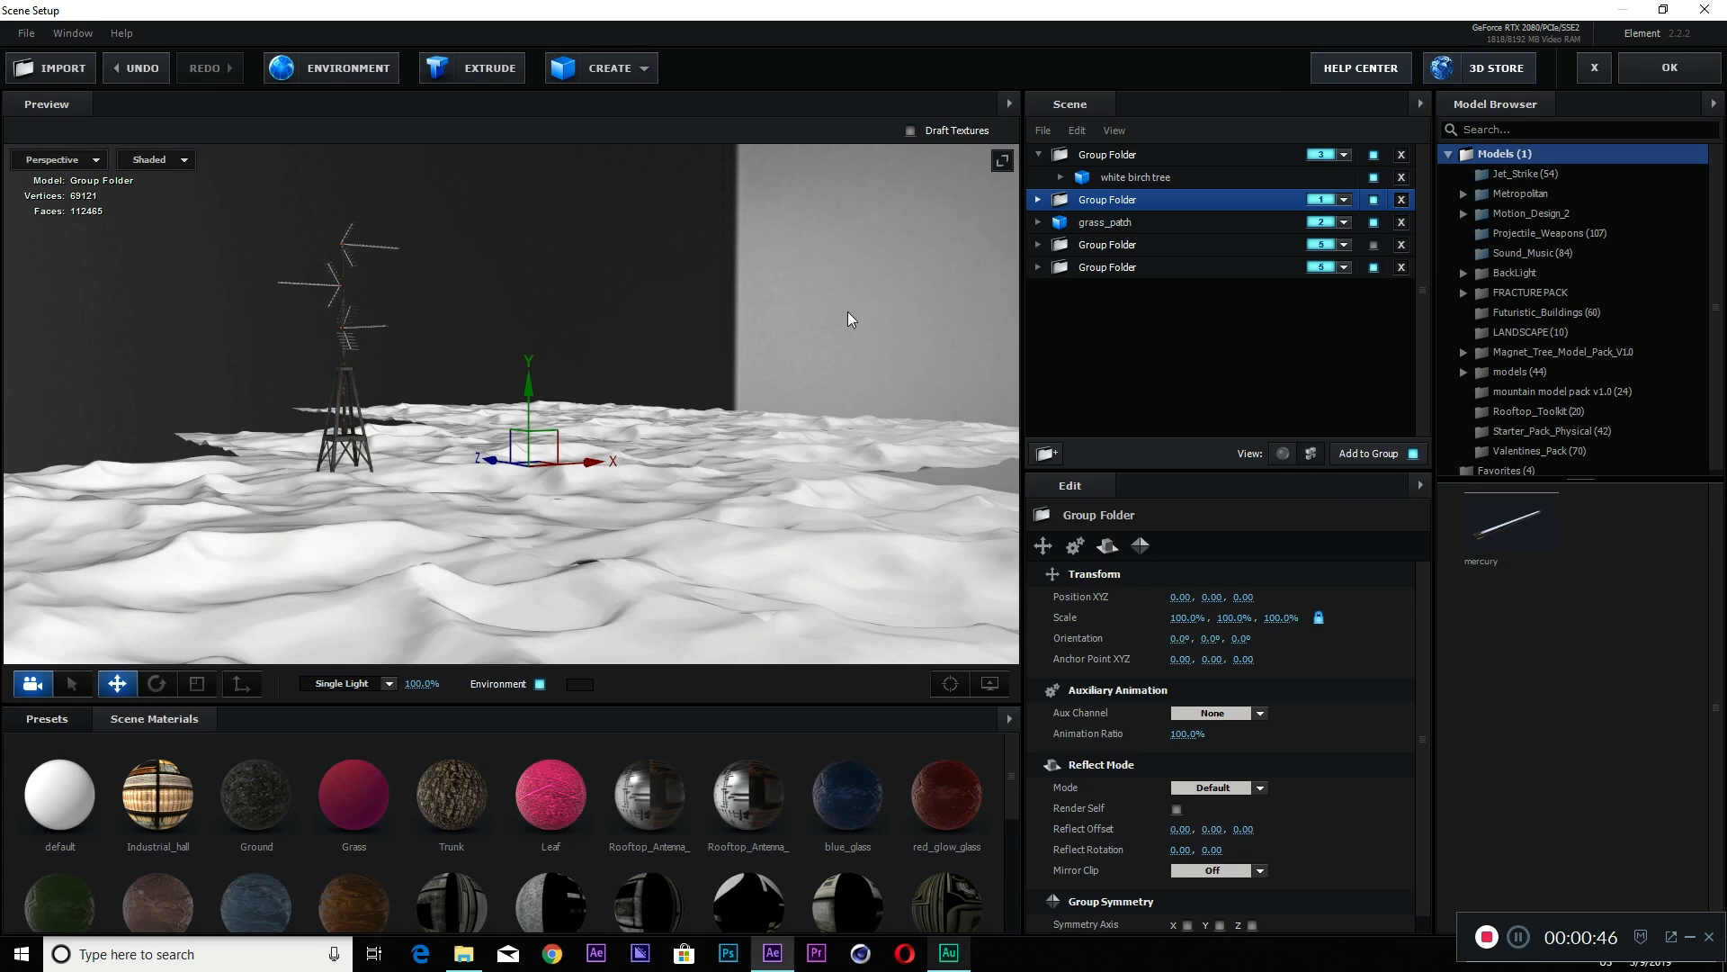
{"action": "mouse_move", "coordinate": [807, 337]}
{"action": "left_mouse_down"}
{"action": "mouse_move", "coordinate": [740, 350]}
{"action": "mouse_move", "coordinate": [772, 332]}
{"action": "mouse_move", "coordinate": [785, 374]}
{"action": "mouse_move", "coordinate": [779, 316]}
{"action": "mouse_move", "coordinate": [753, 286]}
{"action": "mouse_move", "coordinate": [776, 324]}
{"action": "mouse_move", "coordinate": [701, 329]}
{"action": "mouse_move", "coordinate": [853, 327]}
{"action": "mouse_move", "coordinate": [813, 324]}
{"action": "mouse_move", "coordinate": [802, 350]}
{"action": "left_mouse_up"}
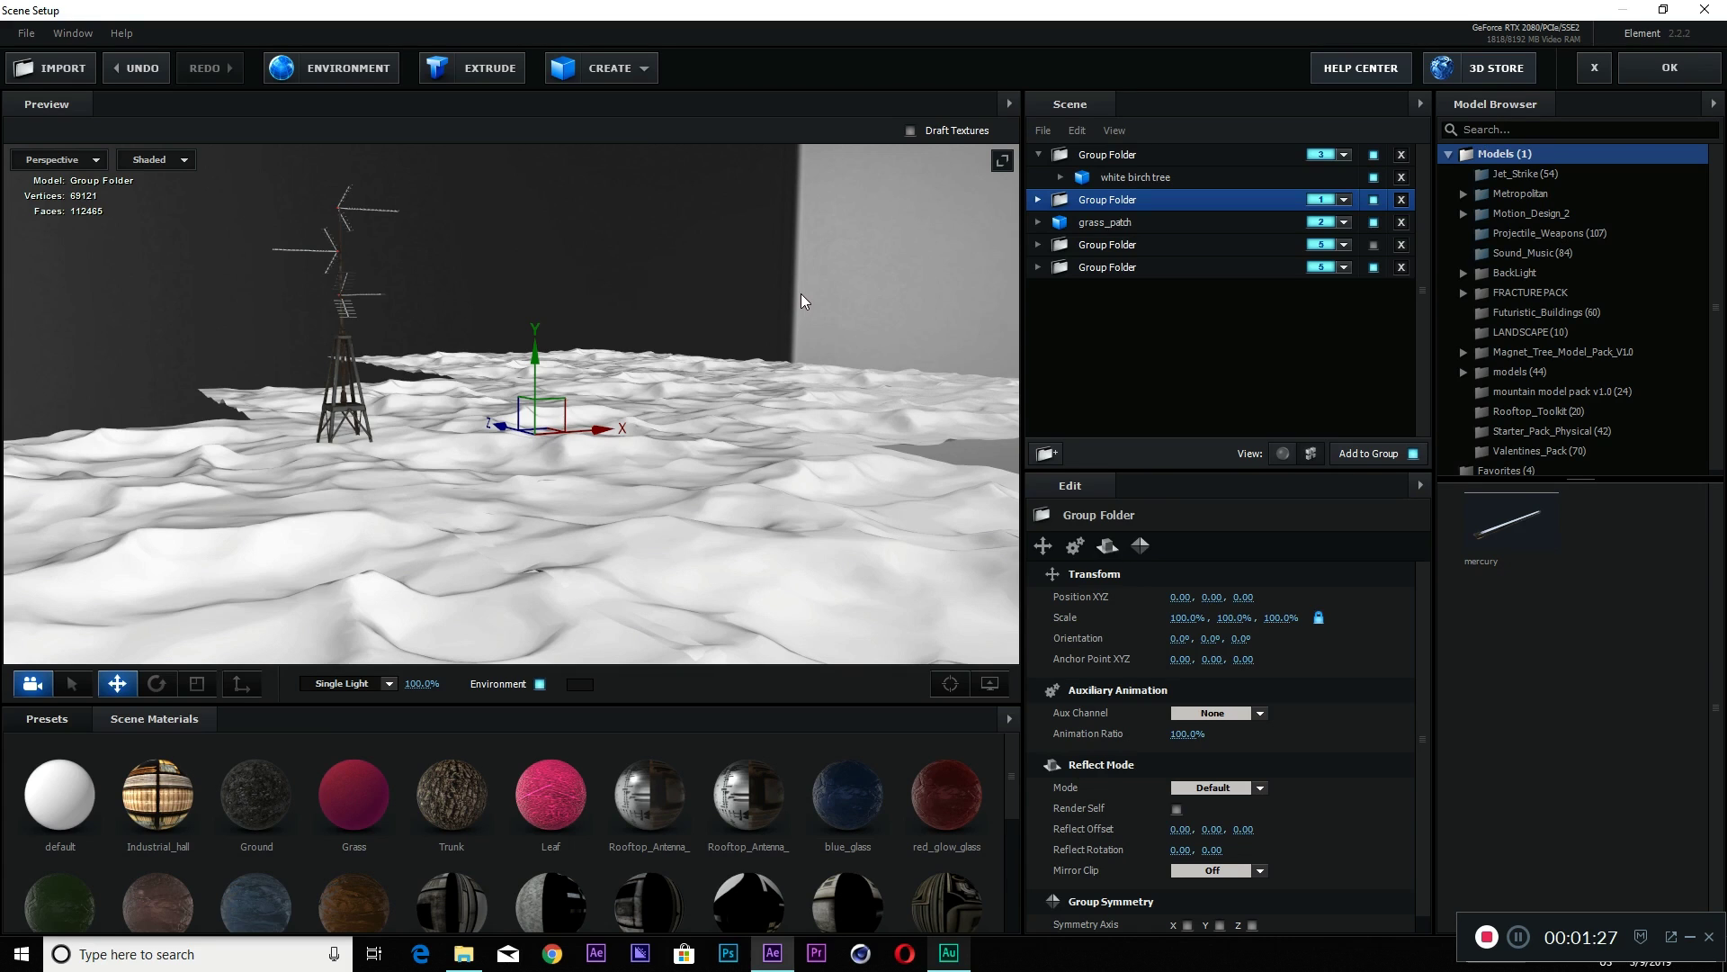
{"action": "left_click_drag", "start_coordinate": [800, 297], "coordinate": [773, 374]}
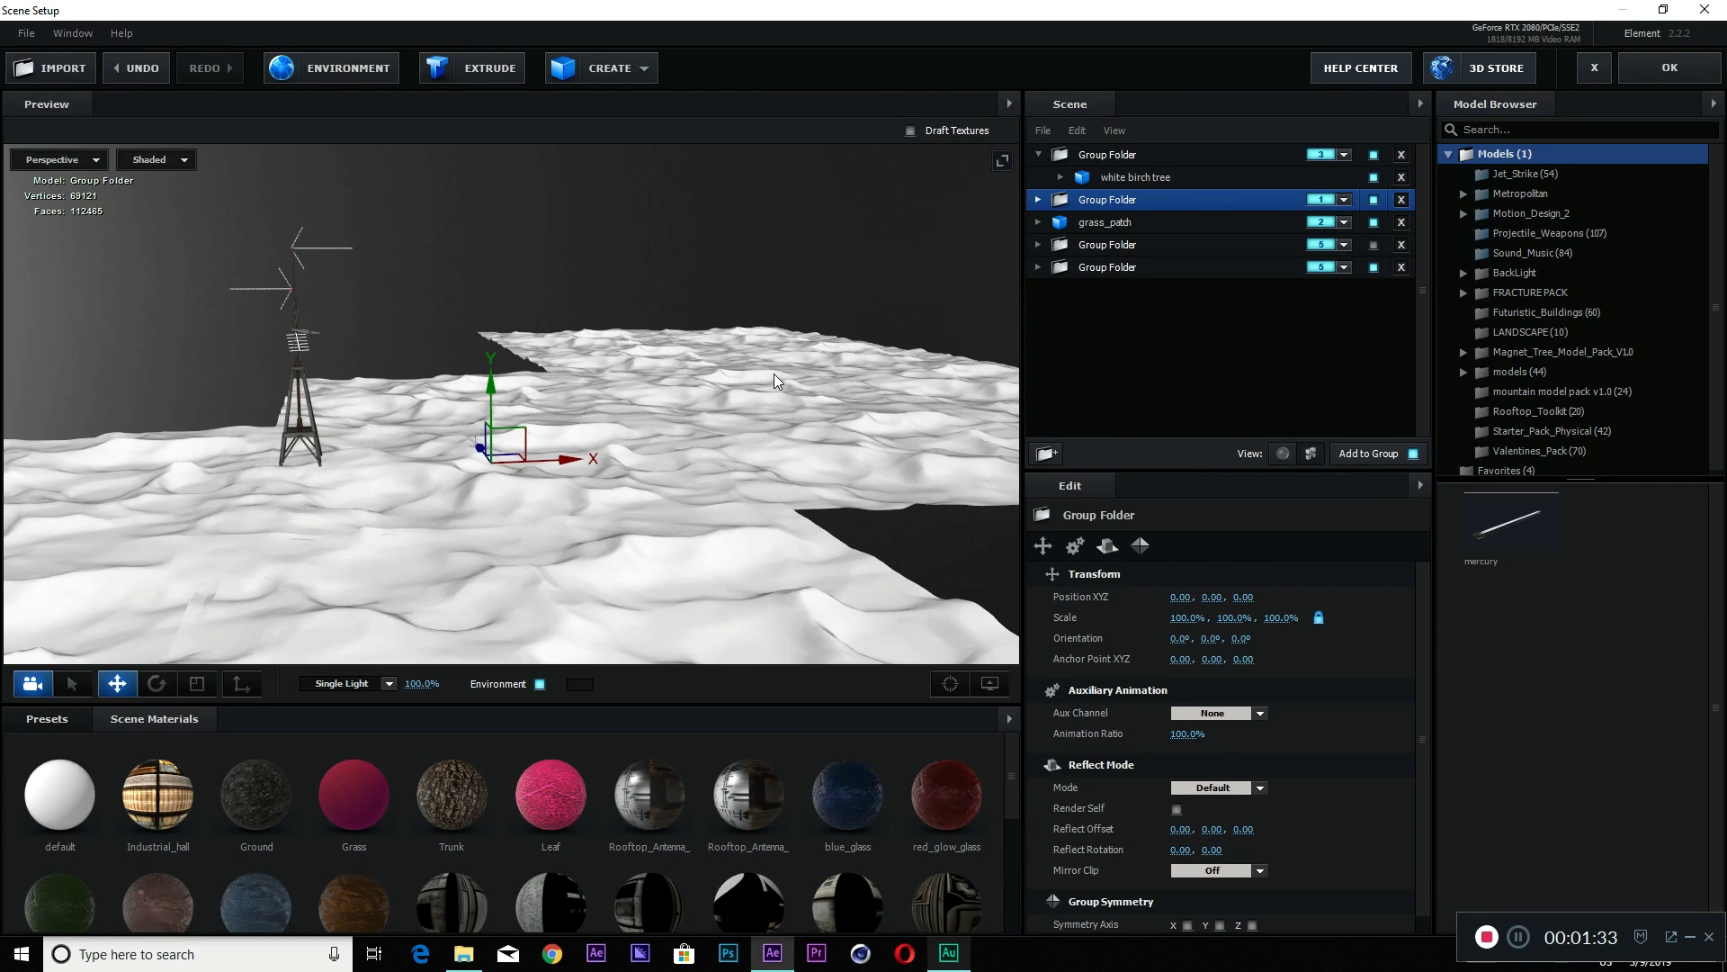
{"action": "mouse_move", "coordinate": [786, 376]}
{"action": "left_mouse_down"}
{"action": "mouse_move", "coordinate": [789, 317]}
{"action": "mouse_move", "coordinate": [741, 420]}
{"action": "mouse_move", "coordinate": [624, 461]}
{"action": "mouse_move", "coordinate": [705, 490]}
{"action": "mouse_move", "coordinate": [707, 461]}
{"action": "mouse_move", "coordinate": [743, 441]}
{"action": "mouse_move", "coordinate": [738, 390]}
{"action": "mouse_move", "coordinate": [640, 409]}
{"action": "mouse_move", "coordinate": [781, 394]}
{"action": "mouse_move", "coordinate": [797, 360]}
{"action": "left_mouse_up"}
{"action": "left_click_drag", "start_coordinate": [674, 402], "coordinate": [783, 471]}
{"action": "left_click", "coordinate": [767, 447]}
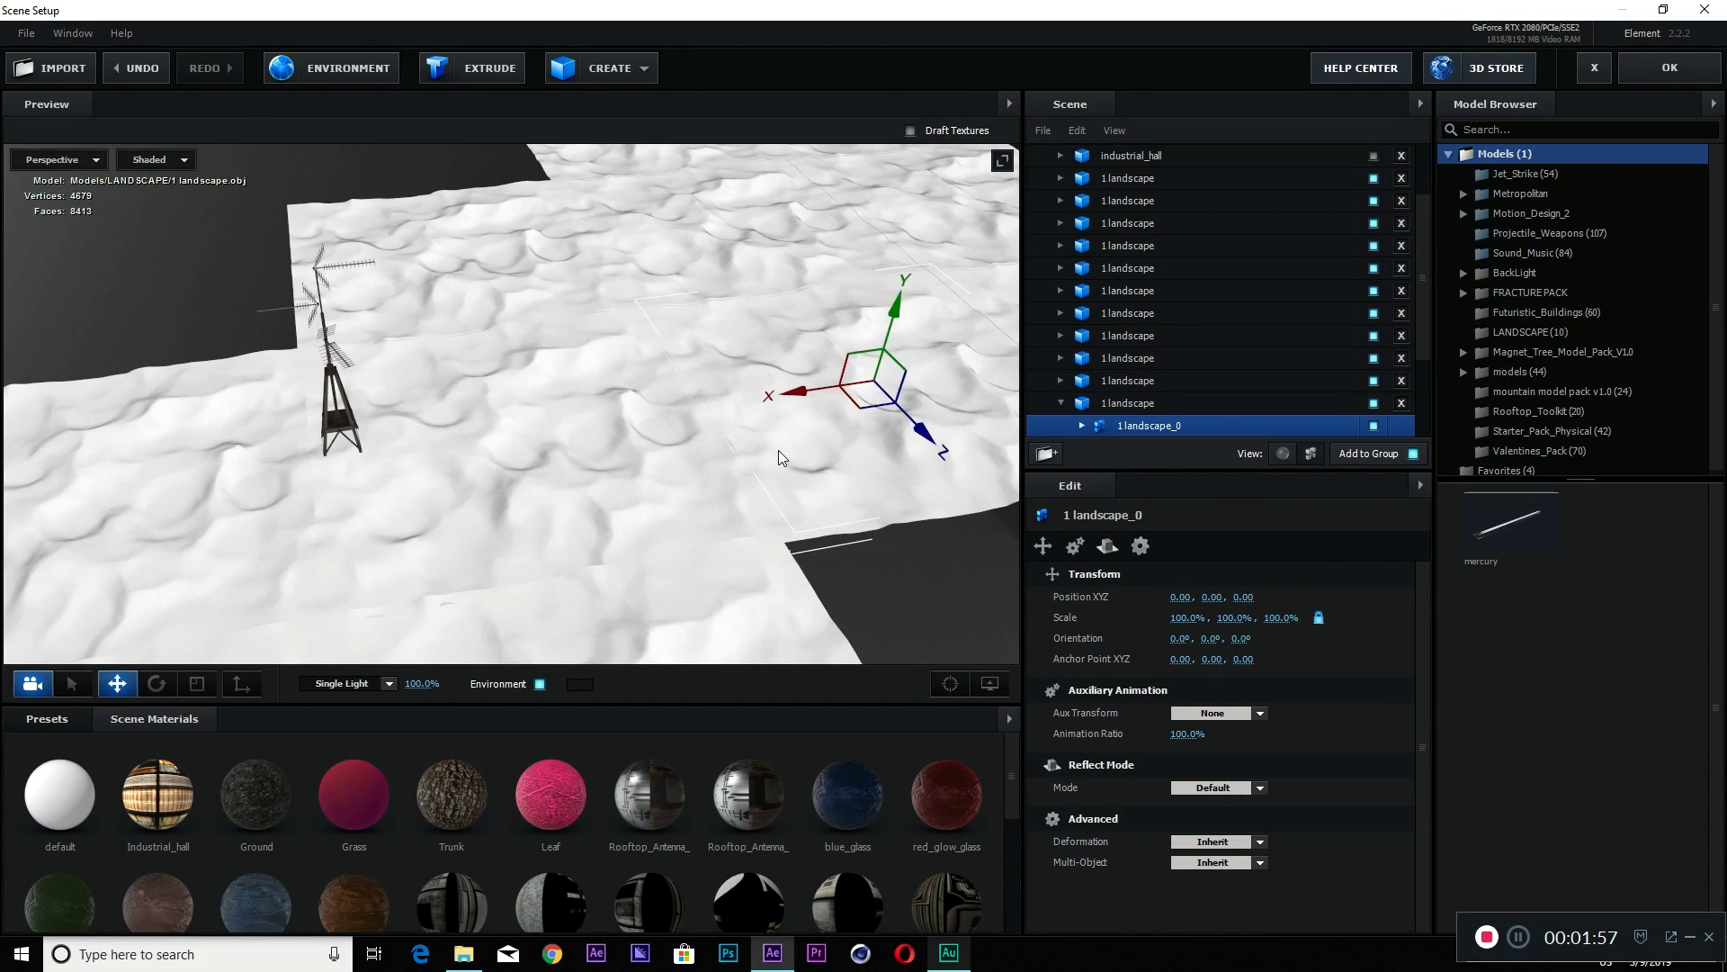
{"action": "left_click_drag", "start_coordinate": [308, 558], "coordinate": [479, 484]}
{"action": "scroll", "coordinate": [1265, 326], "scroll_direction": "up", "scroll_amount": 3}
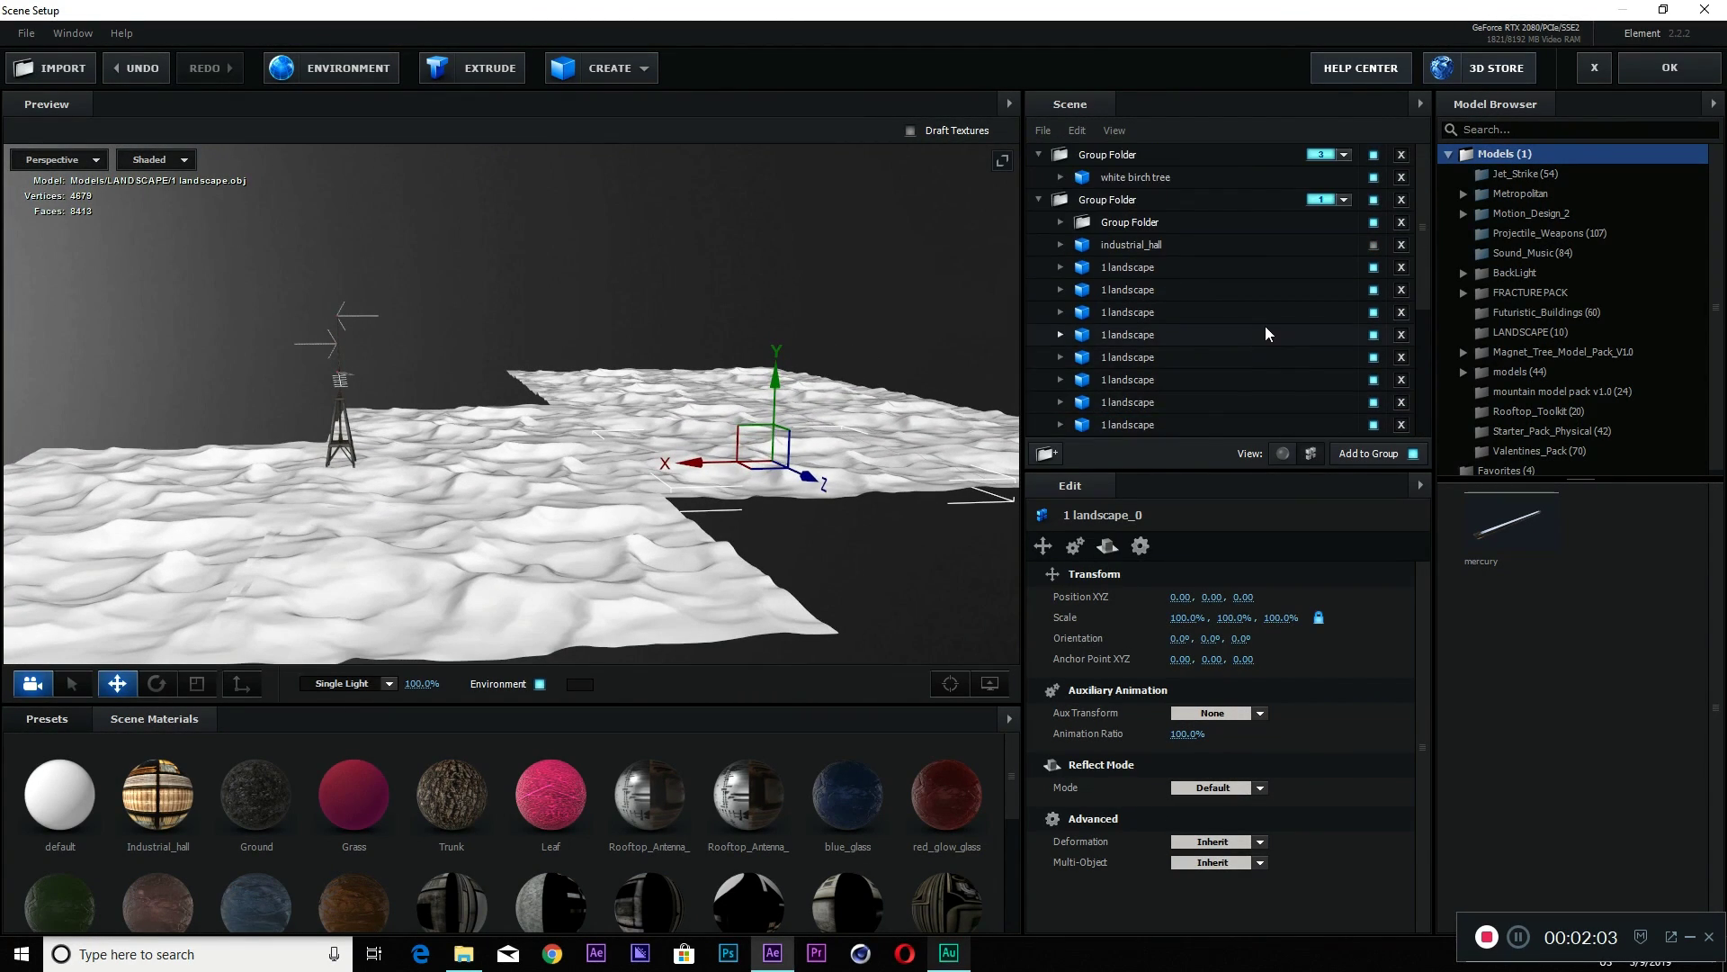
{"action": "left_click", "coordinate": [1039, 201]}
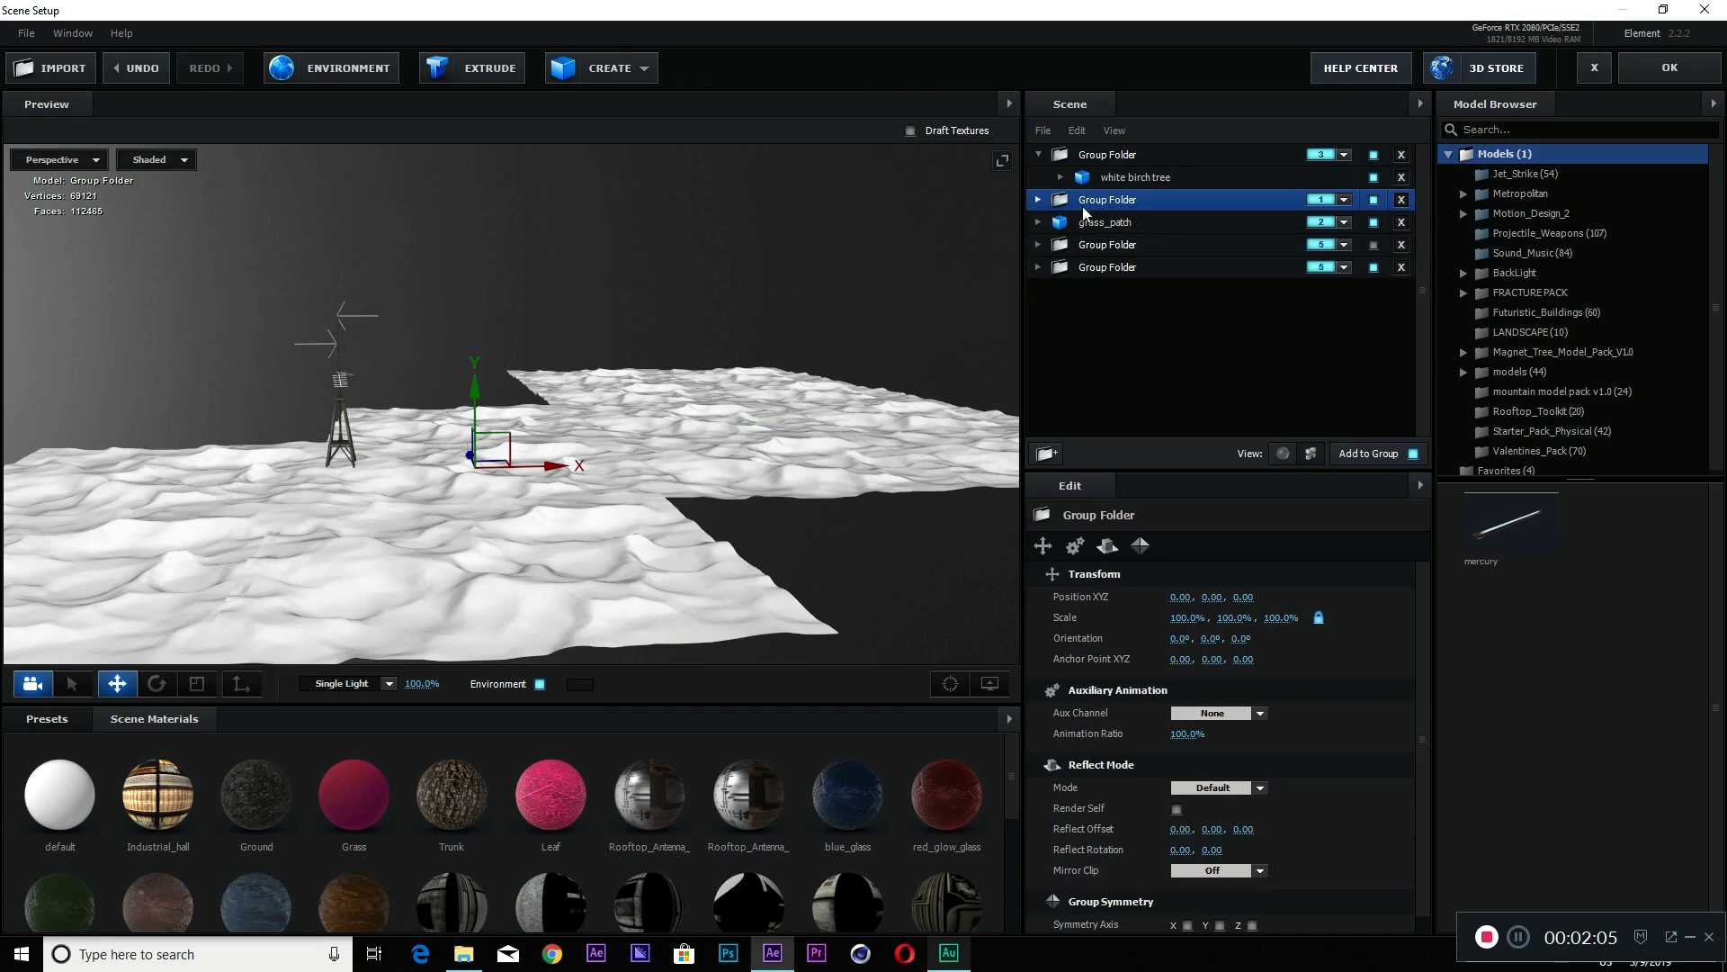
Inspect the grass_patch model and locate its original in the Starter_Pack_Physical model library.
{"action": "left_click", "coordinate": [1141, 220]}
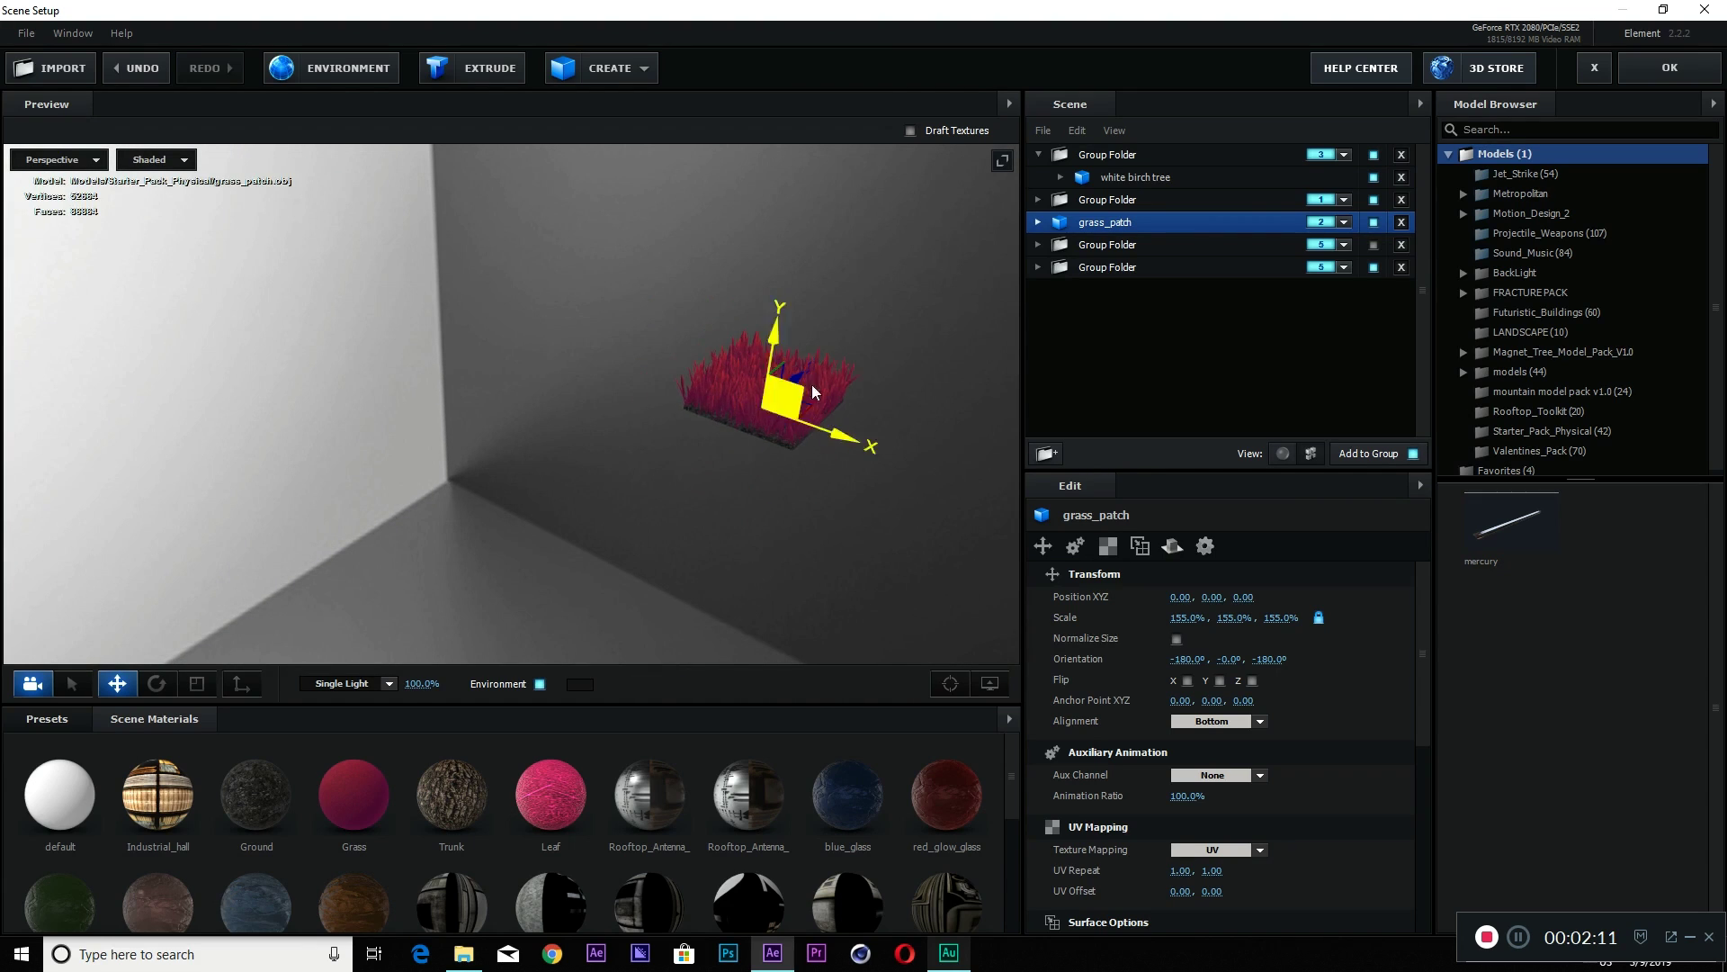
{"action": "middle_click_drag", "start_coordinate": [819, 376], "coordinate": [345, 398]}
{"action": "left_click", "coordinate": [1609, 432]}
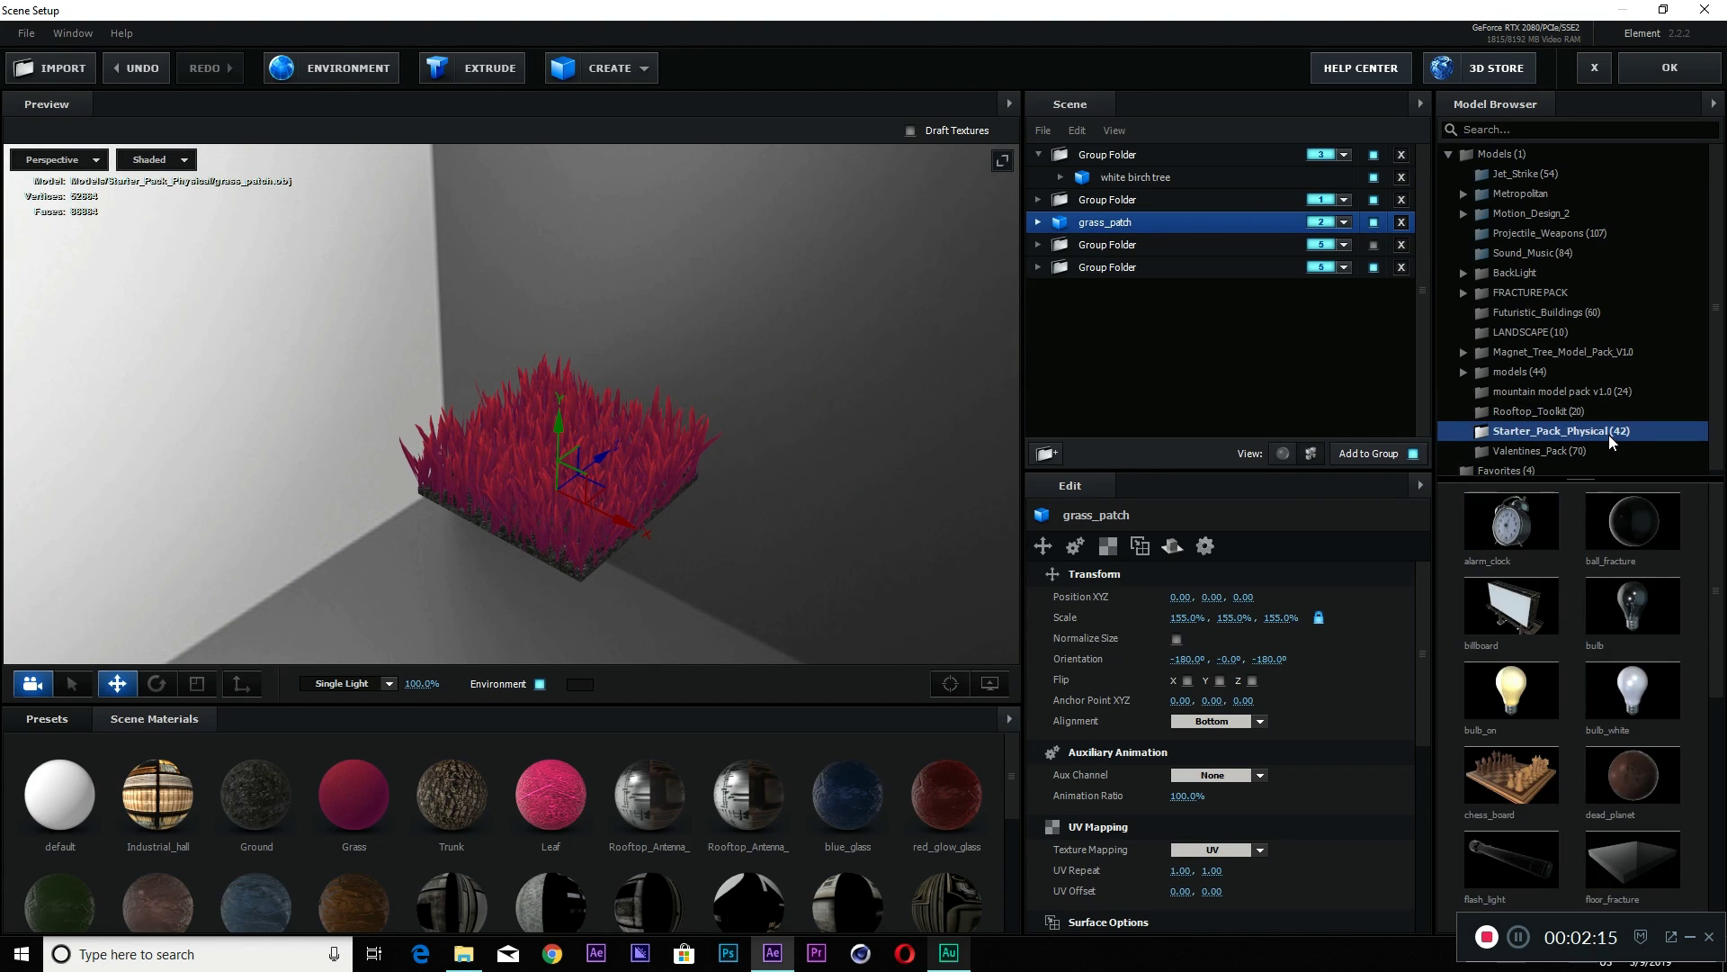
{"action": "scroll", "coordinate": [1569, 700], "scroll_direction": "down", "scroll_amount": 4}
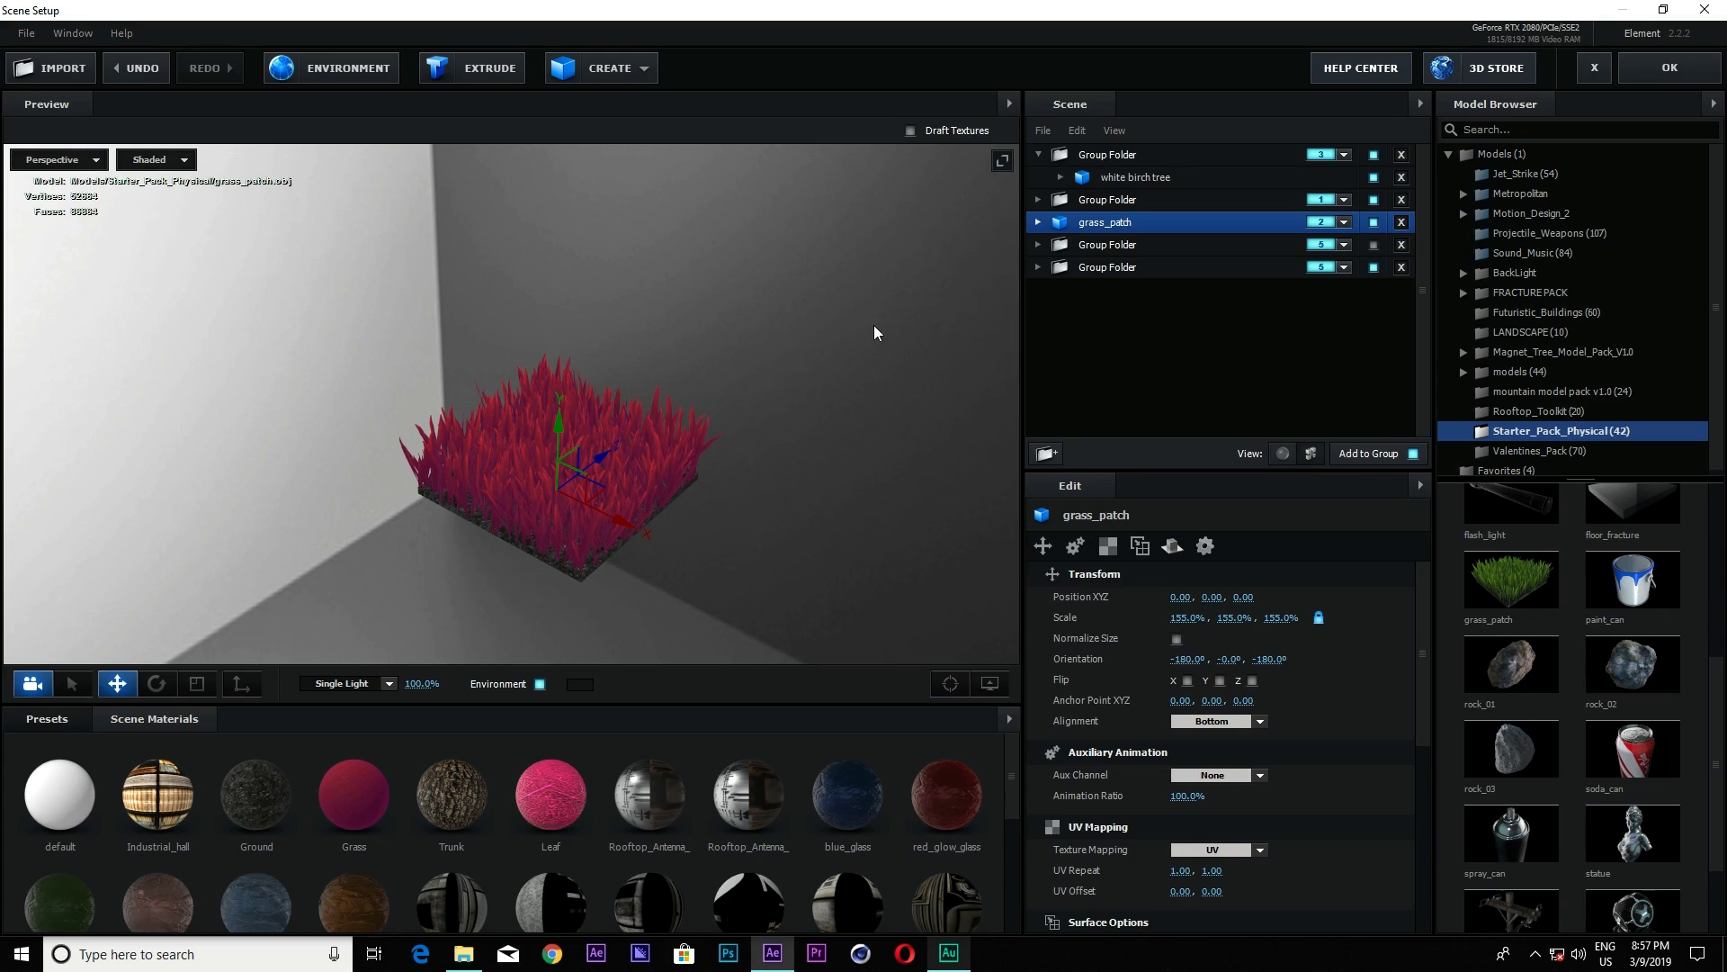
{"action": "left_click_drag", "start_coordinate": [873, 325], "coordinate": [500, 180]}
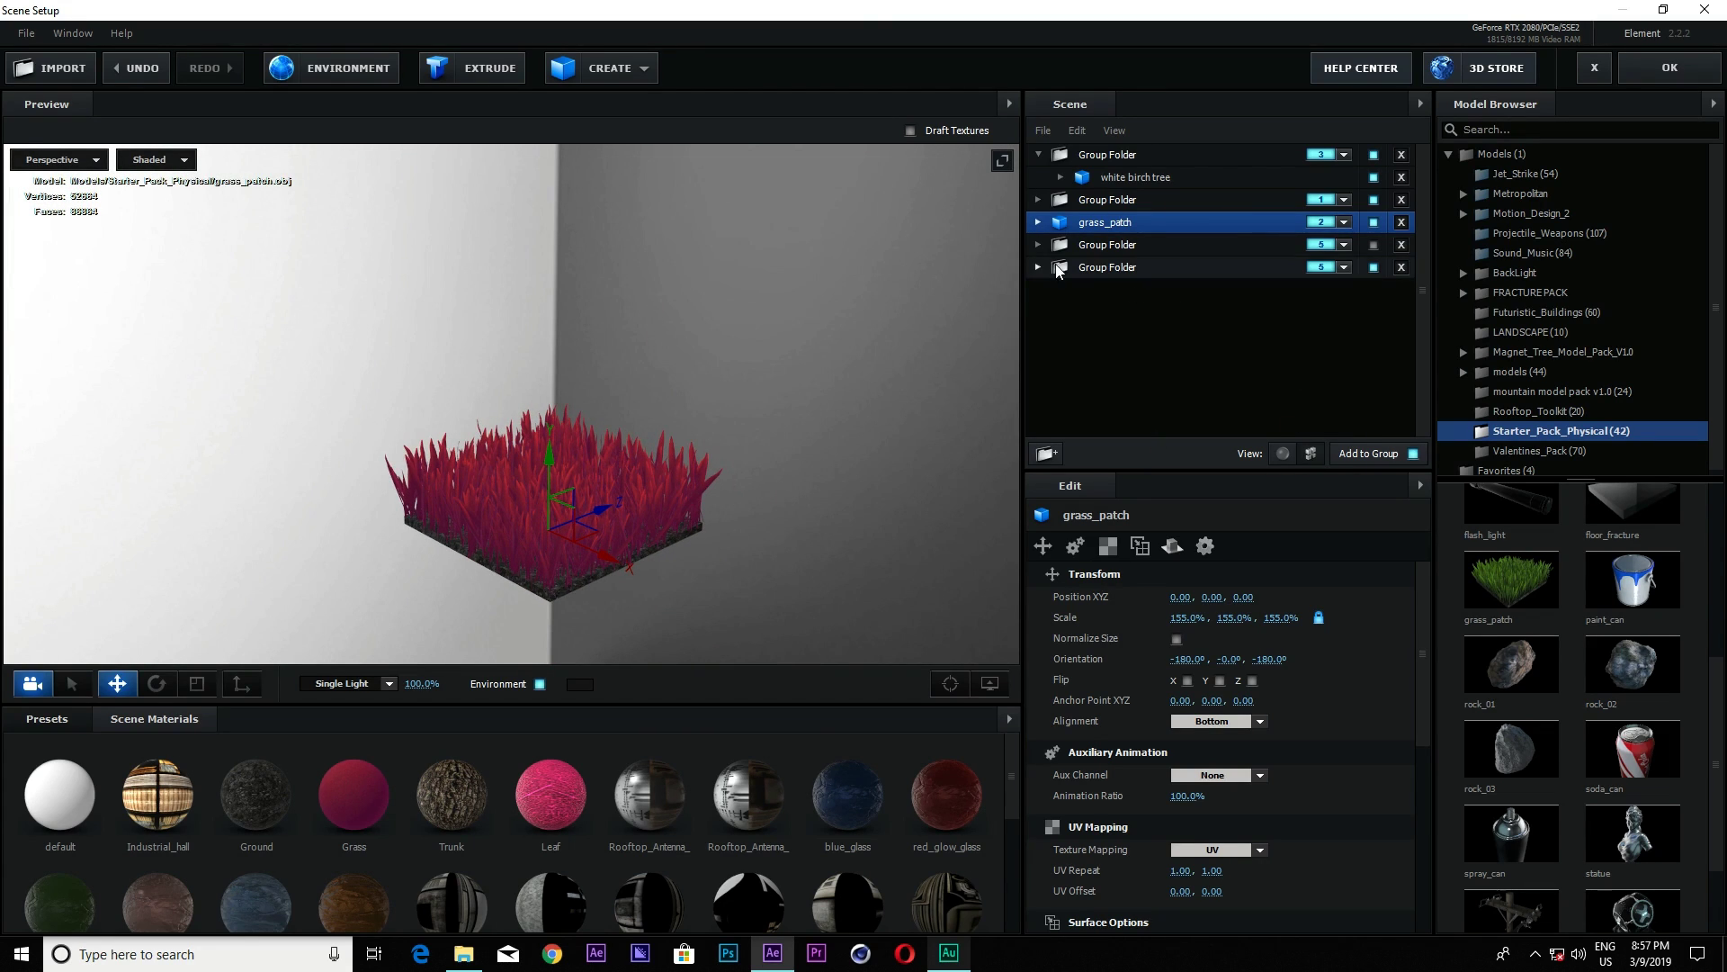
List the materials of grass_patch and try white (FFFFFF) as the Grass material's diffuse color.
{"action": "left_click", "coordinate": [1040, 225]}
{"action": "left_click", "coordinate": [1076, 244]}
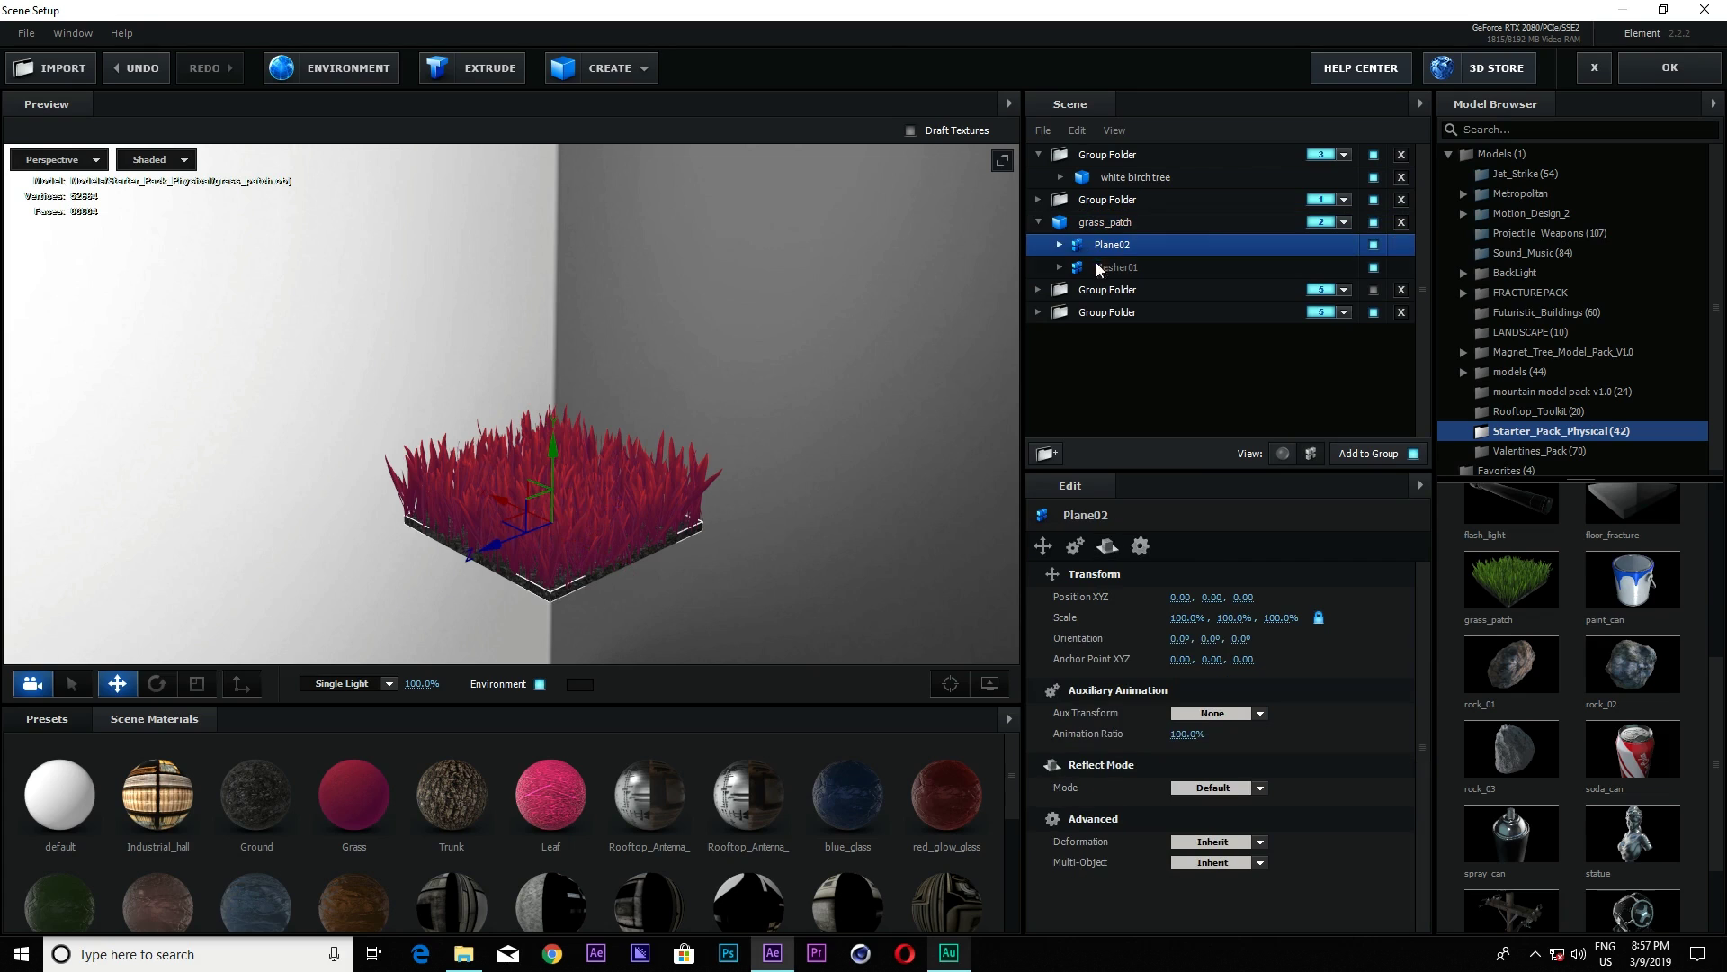
{"action": "left_click", "coordinate": [1283, 454]}
{"action": "left_click", "coordinate": [1141, 270]}
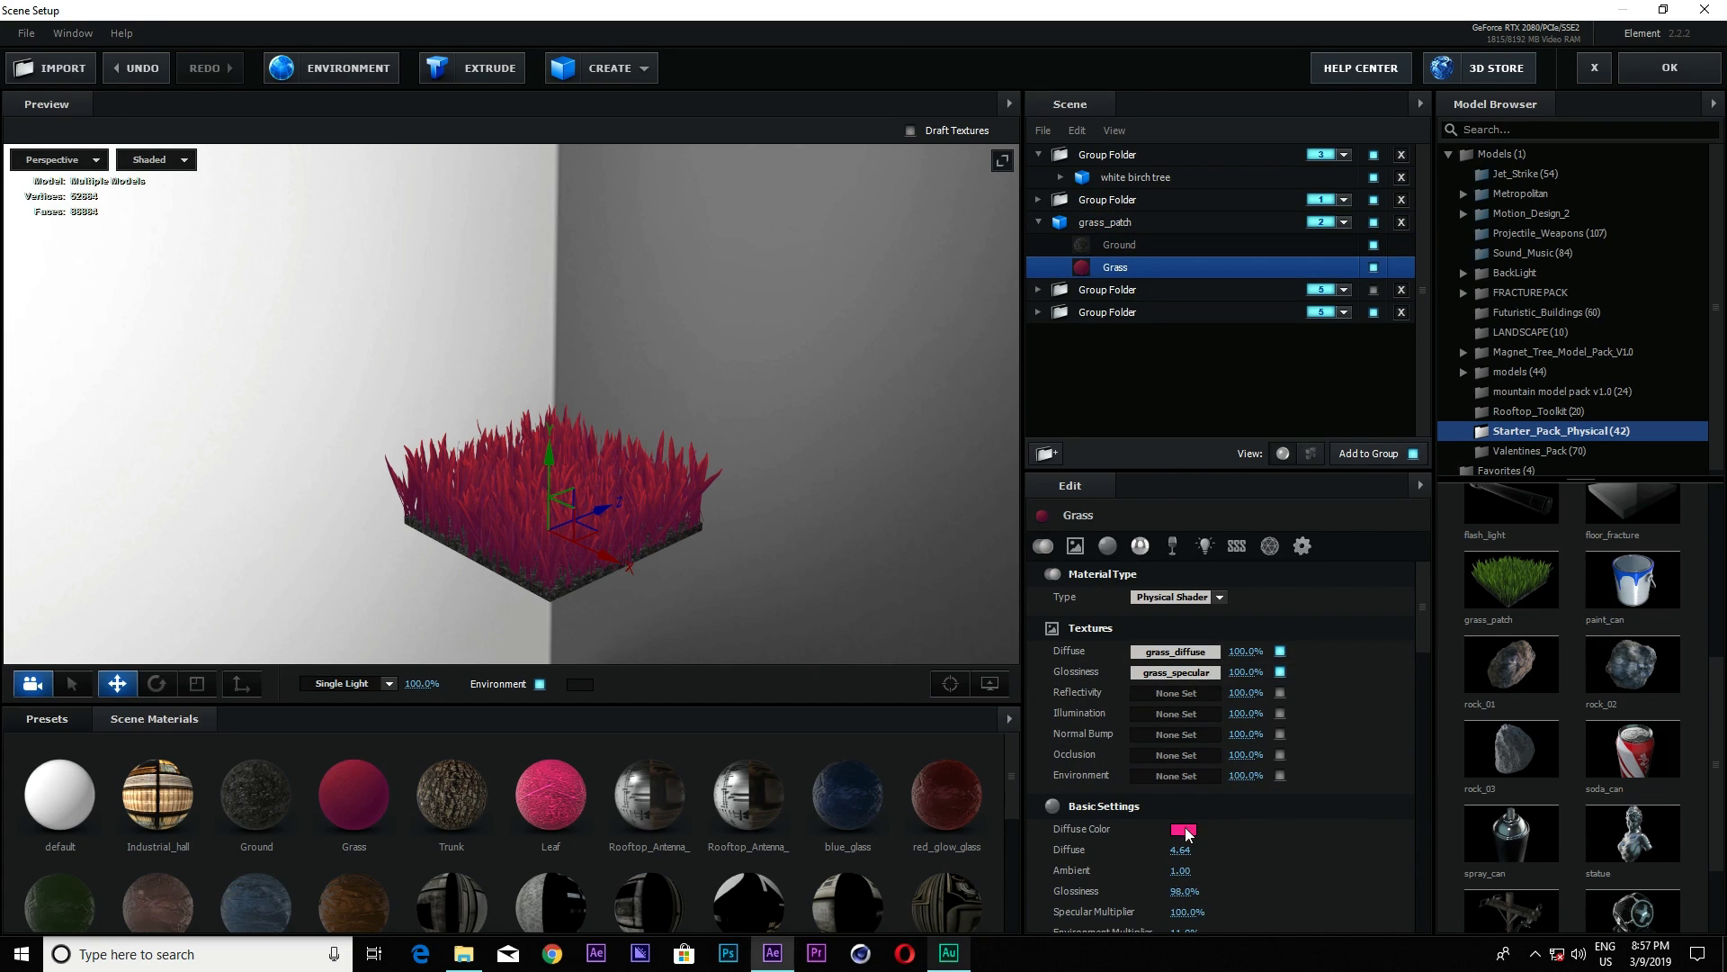
{"action": "left_click", "coordinate": [1182, 830]}
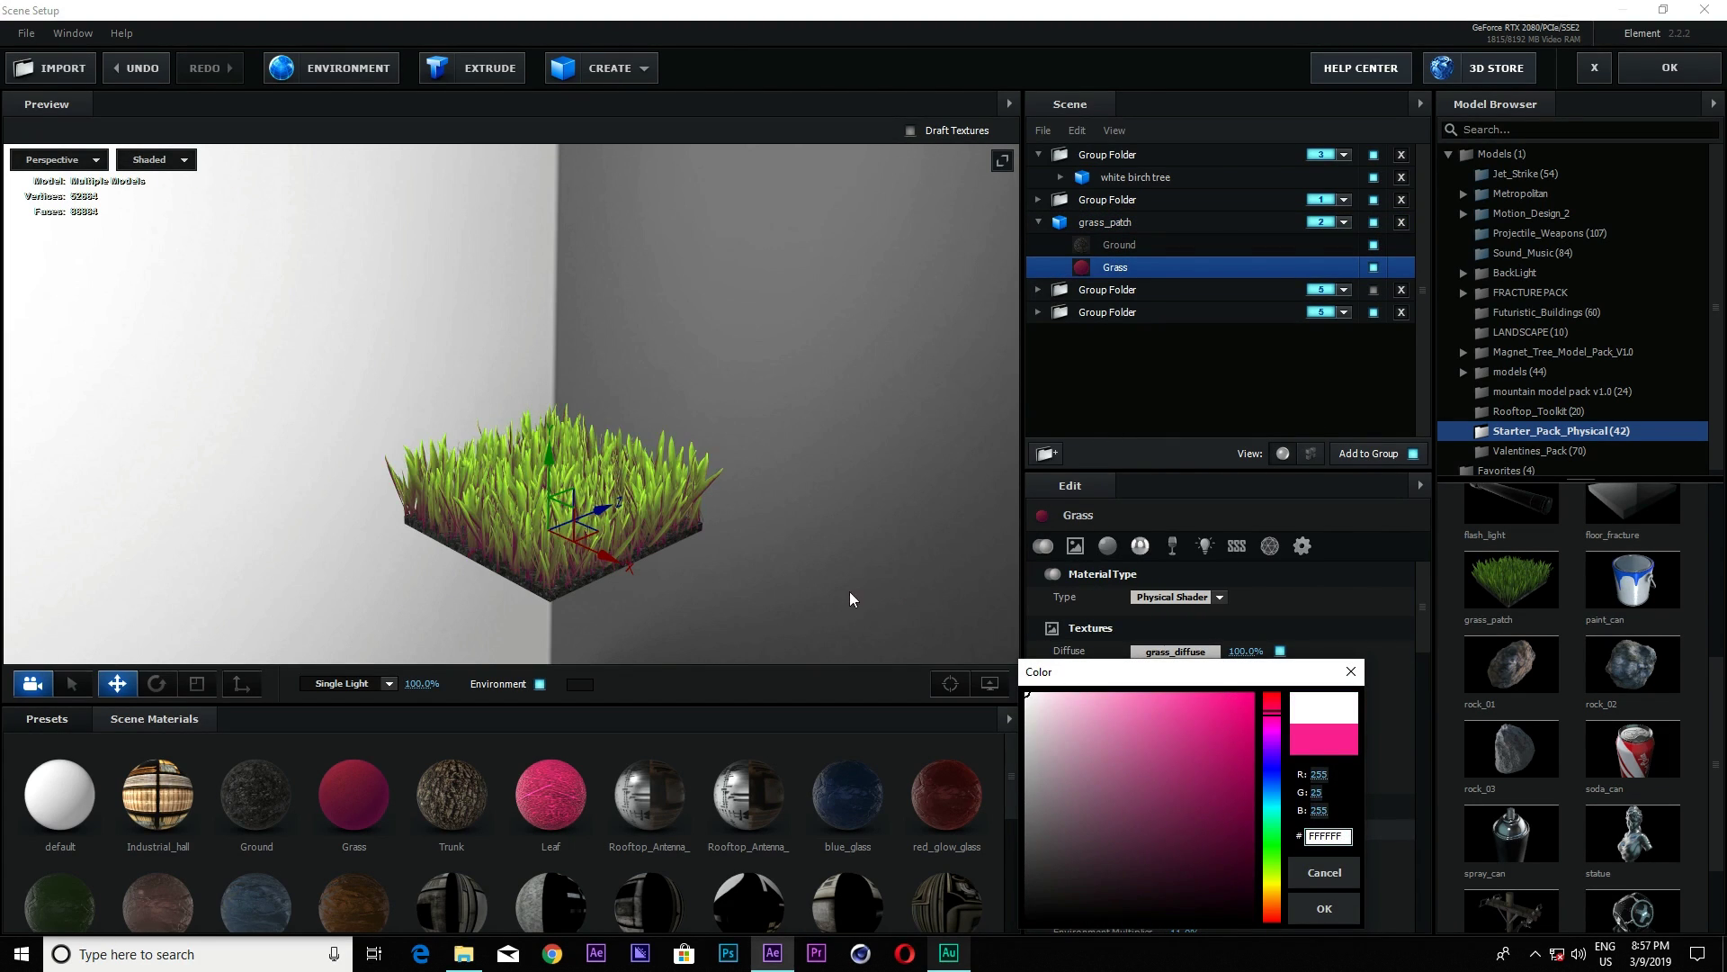
{"action": "left_click", "coordinate": [1325, 908]}
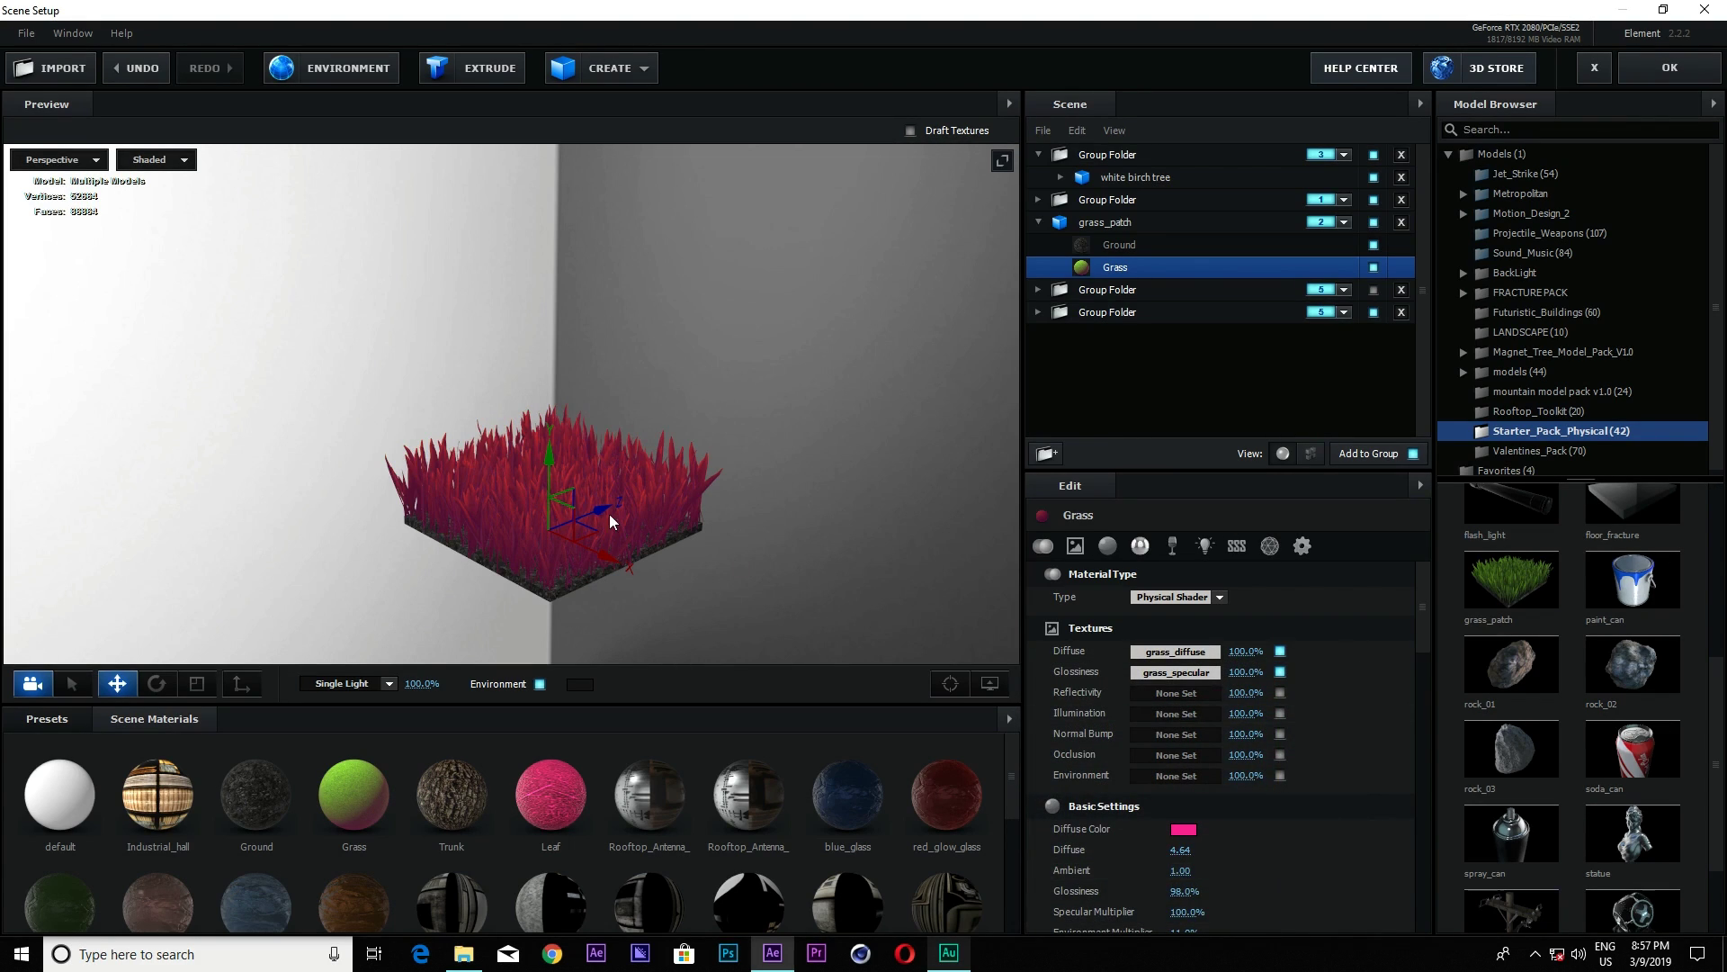
{"action": "scroll", "coordinate": [675, 532], "scroll_direction": "up", "scroll_amount": 3}
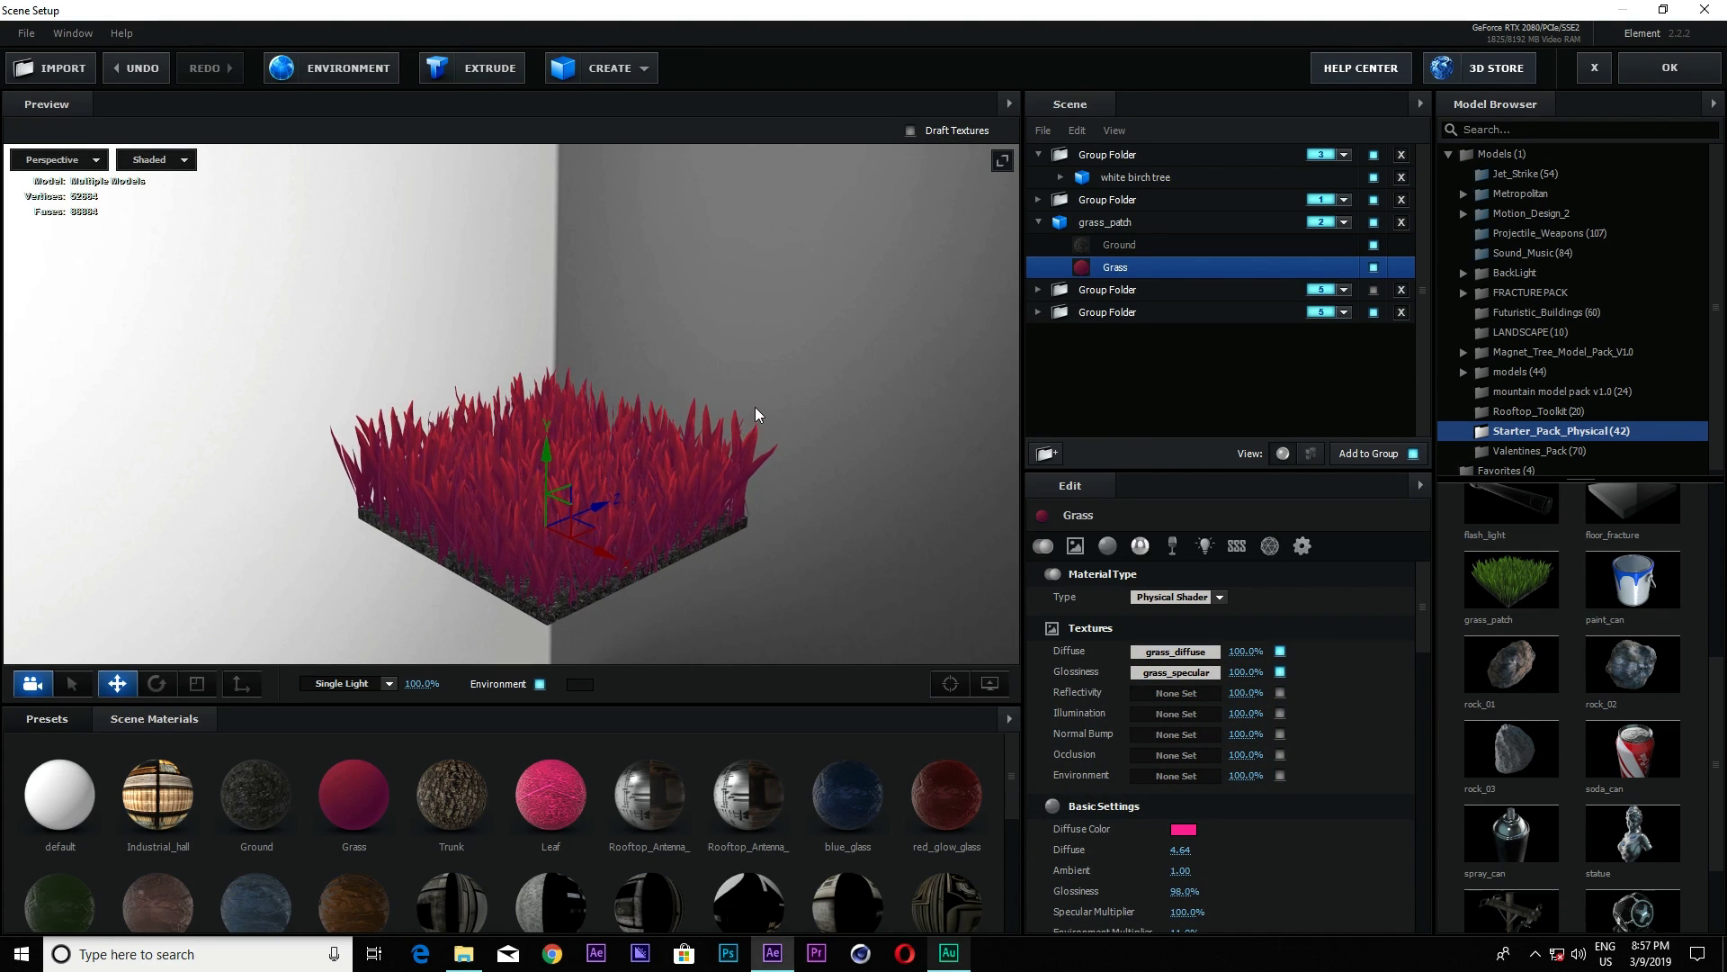
Try a different subsurface scattering intensity on the Grass material under SSS lighting and restore Single Light.
{"action": "scroll", "coordinate": [1210, 797], "scroll_direction": "down", "scroll_amount": 6}
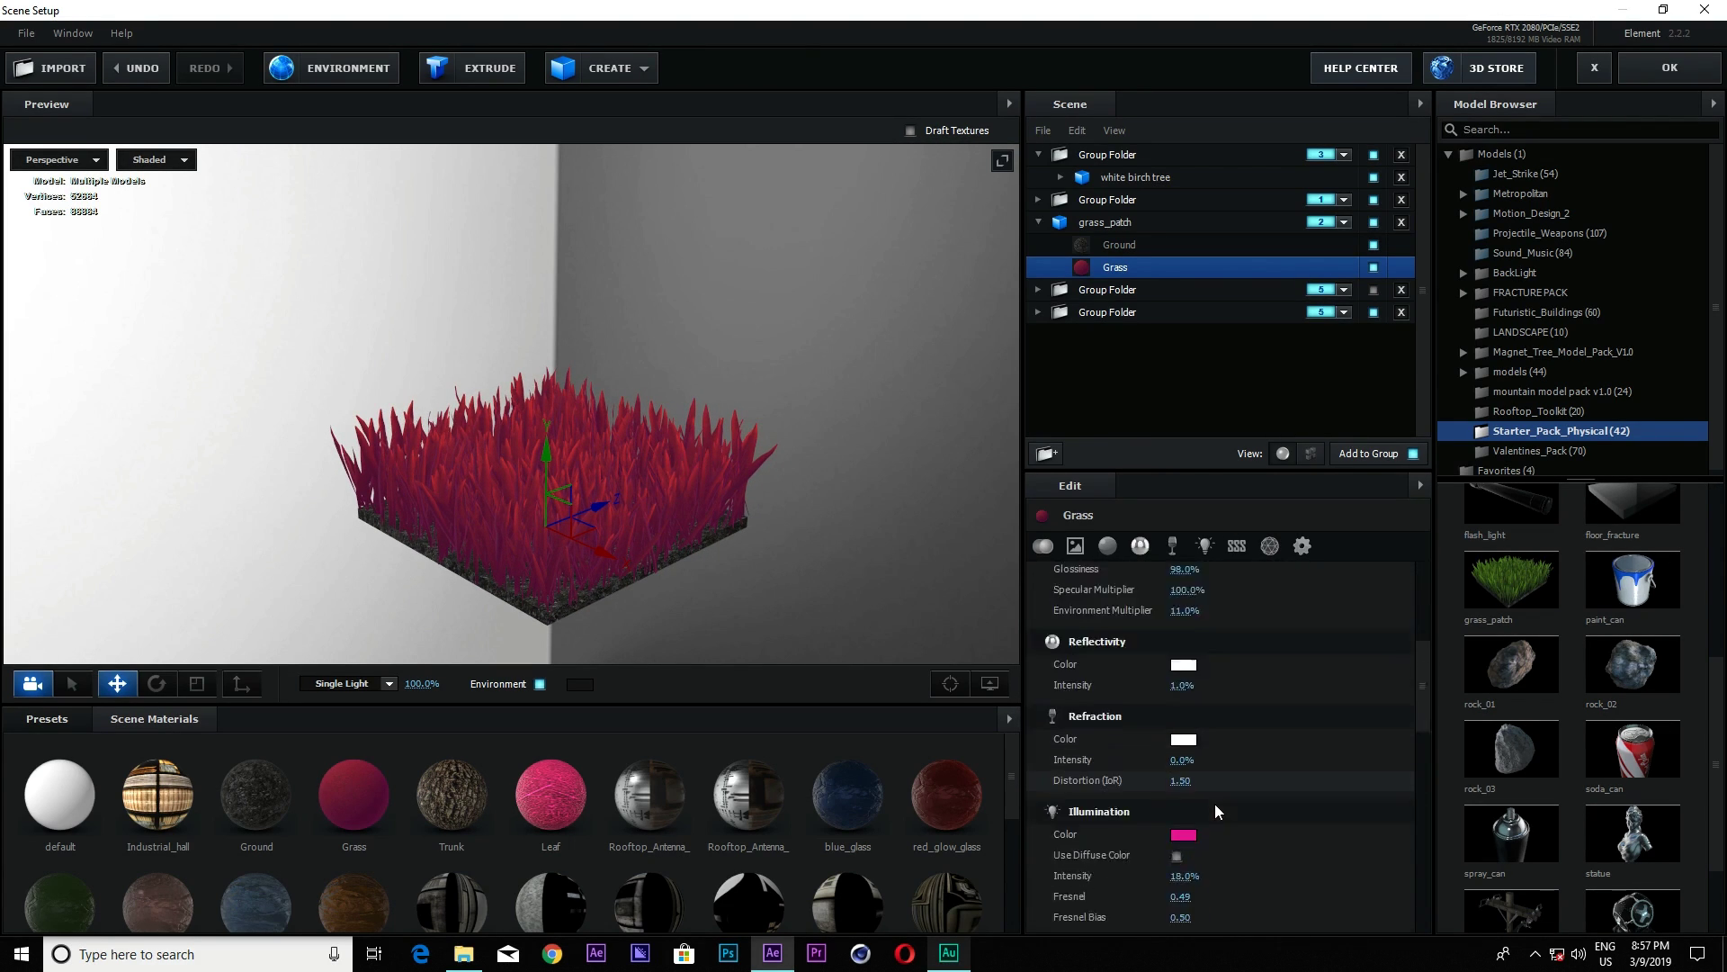
{"action": "left_click", "coordinate": [363, 685]}
{"action": "left_click", "coordinate": [365, 515]}
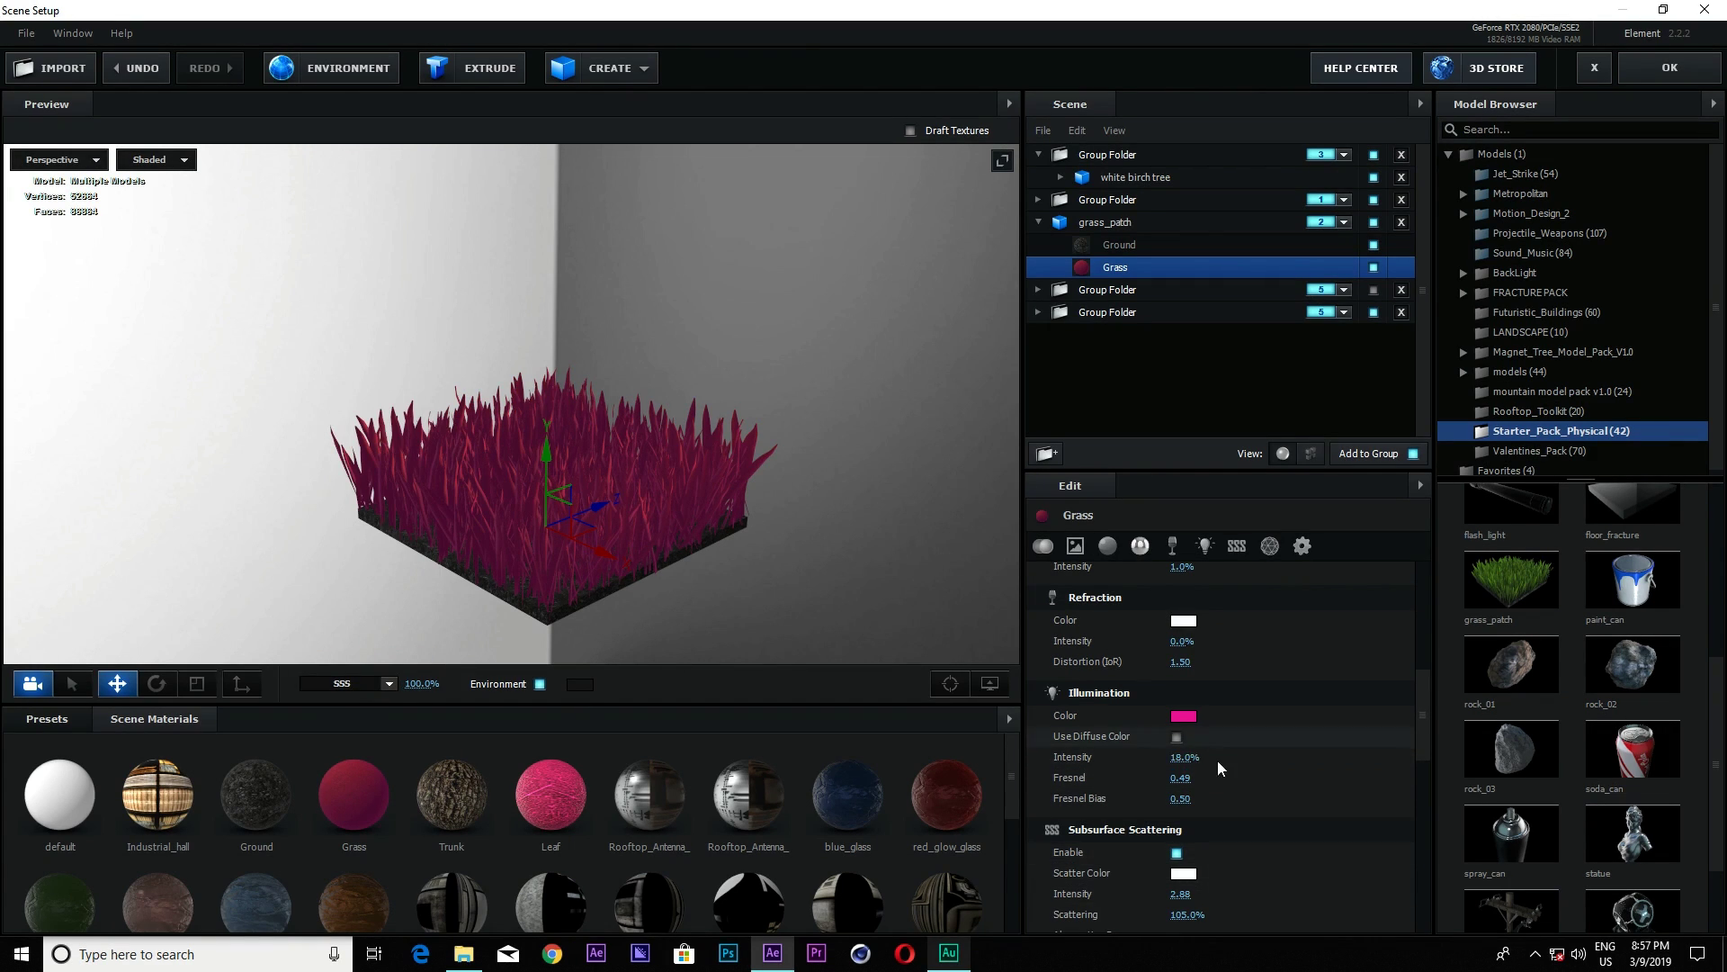
{"action": "scroll", "coordinate": [1218, 781], "scroll_direction": "down", "scroll_amount": 3}
{"action": "left_click_drag", "start_coordinate": [1181, 641], "coordinate": [1184, 661]}
{"action": "key", "text": "ctrl+z"}
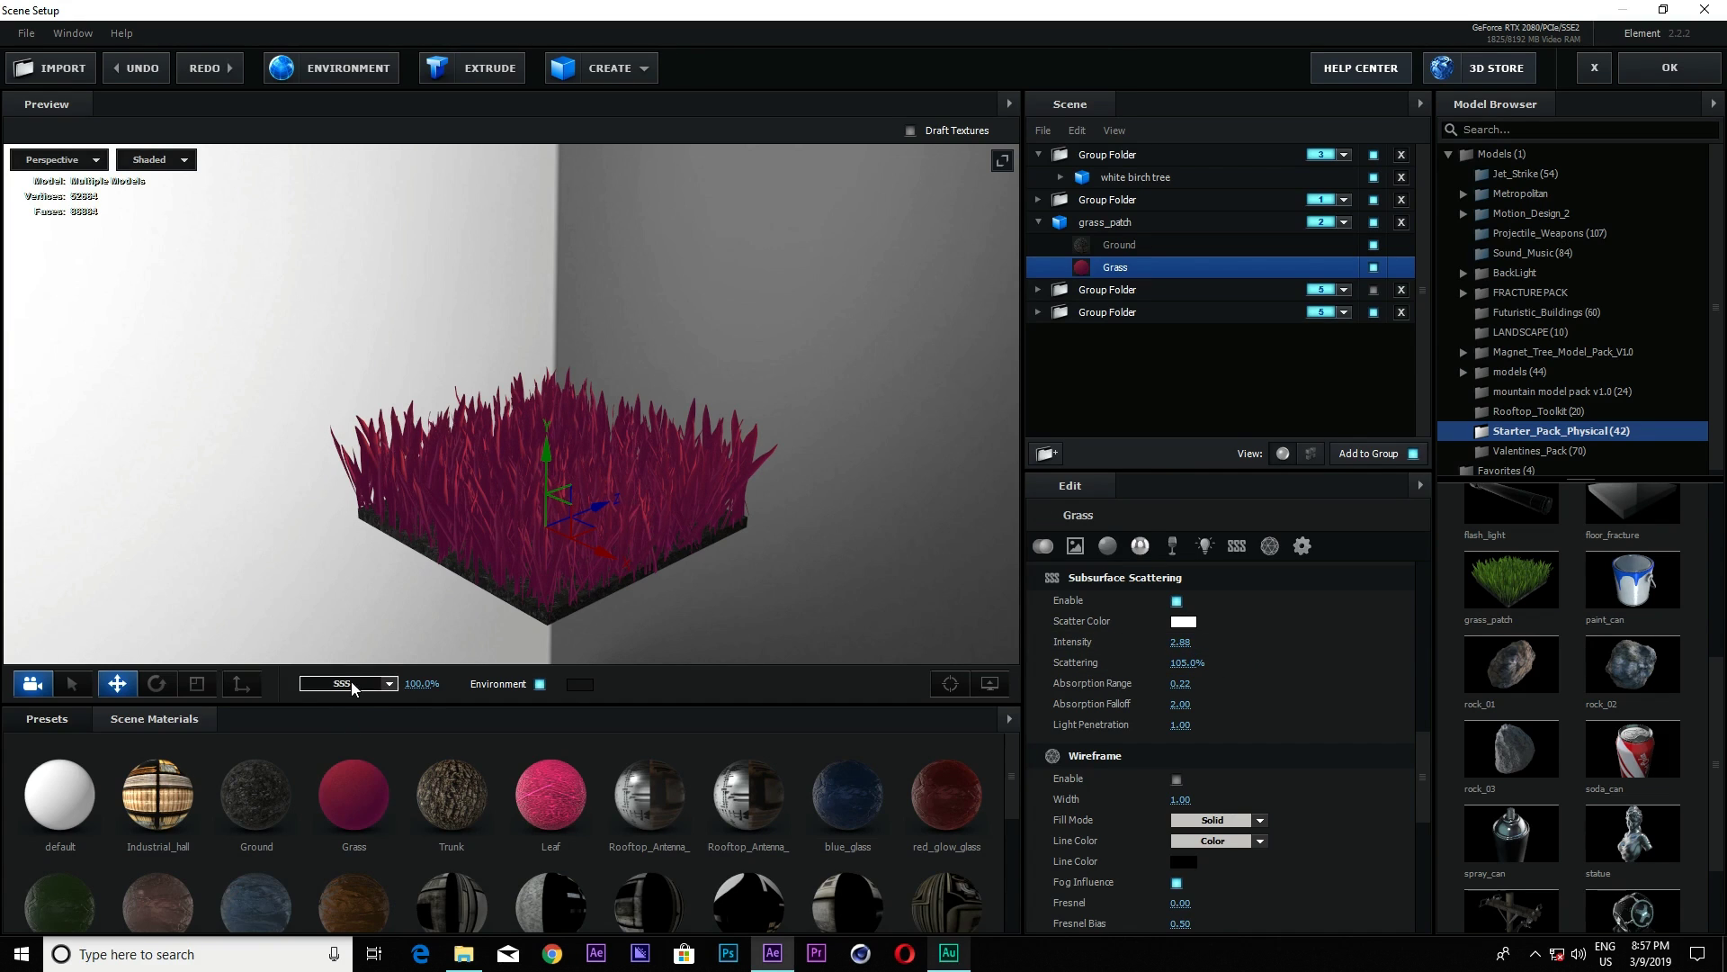
{"action": "left_click", "coordinate": [352, 685]}
{"action": "left_click", "coordinate": [369, 286]}
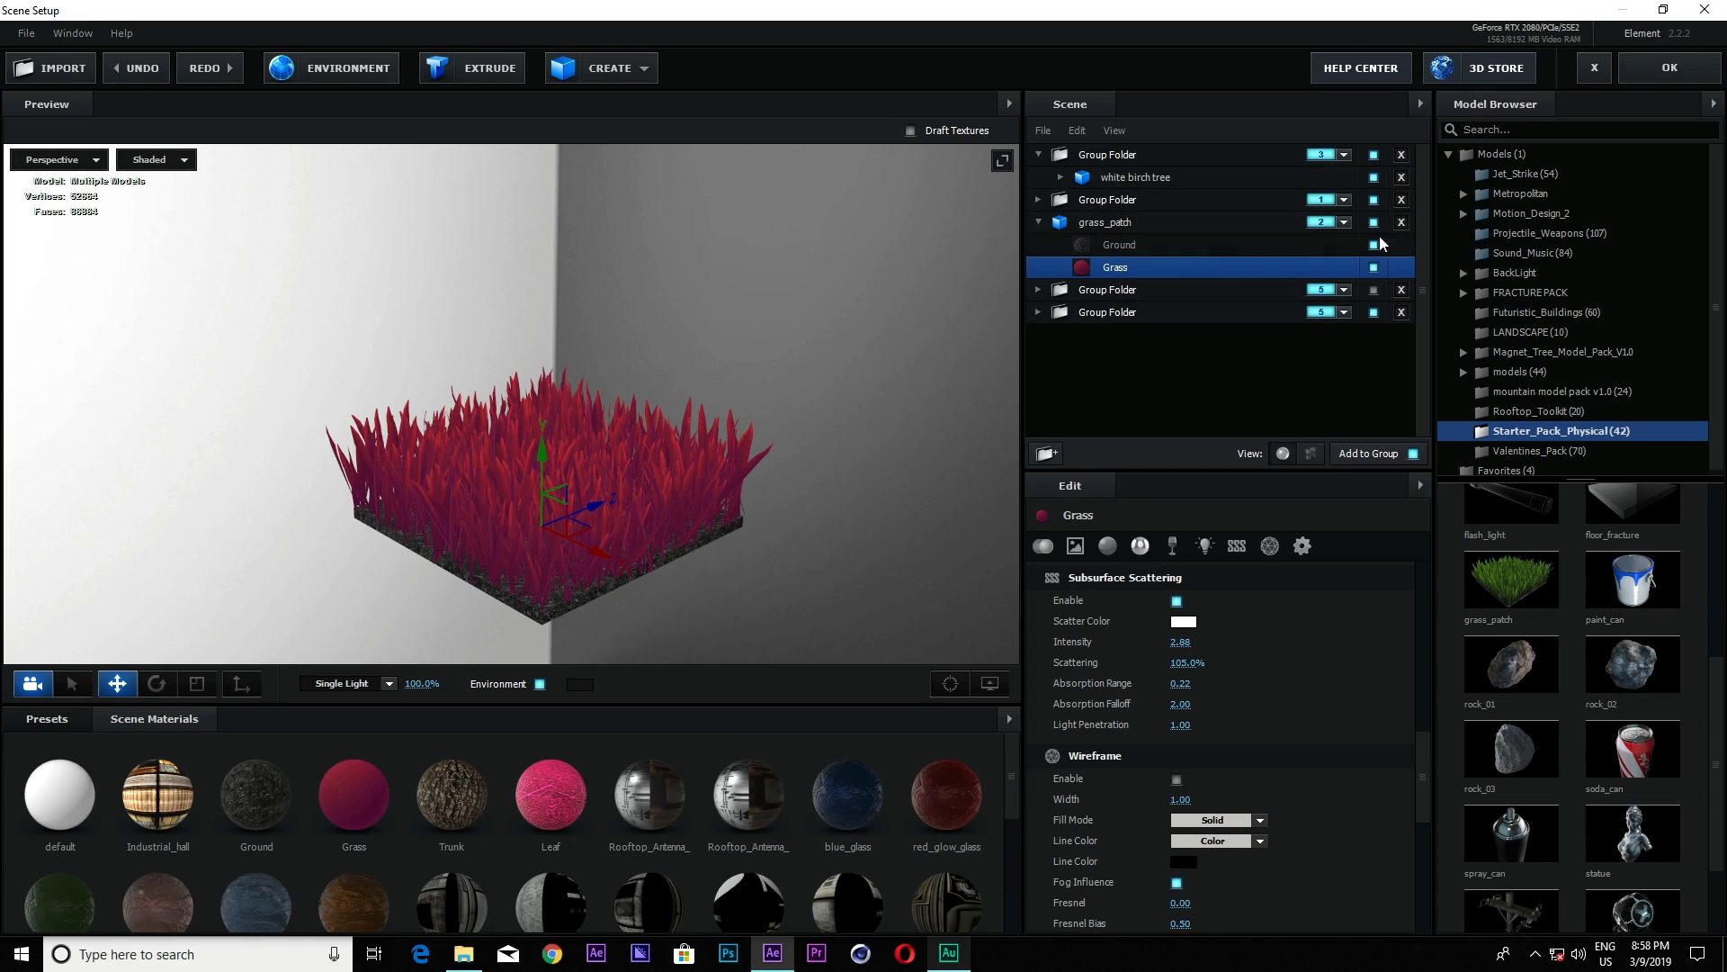
Try white (FFFFFF) as the diffuse color of the white birch tree's Leaf material.
{"action": "left_click", "coordinate": [1158, 288]}
{"action": "left_click", "coordinate": [1121, 154]}
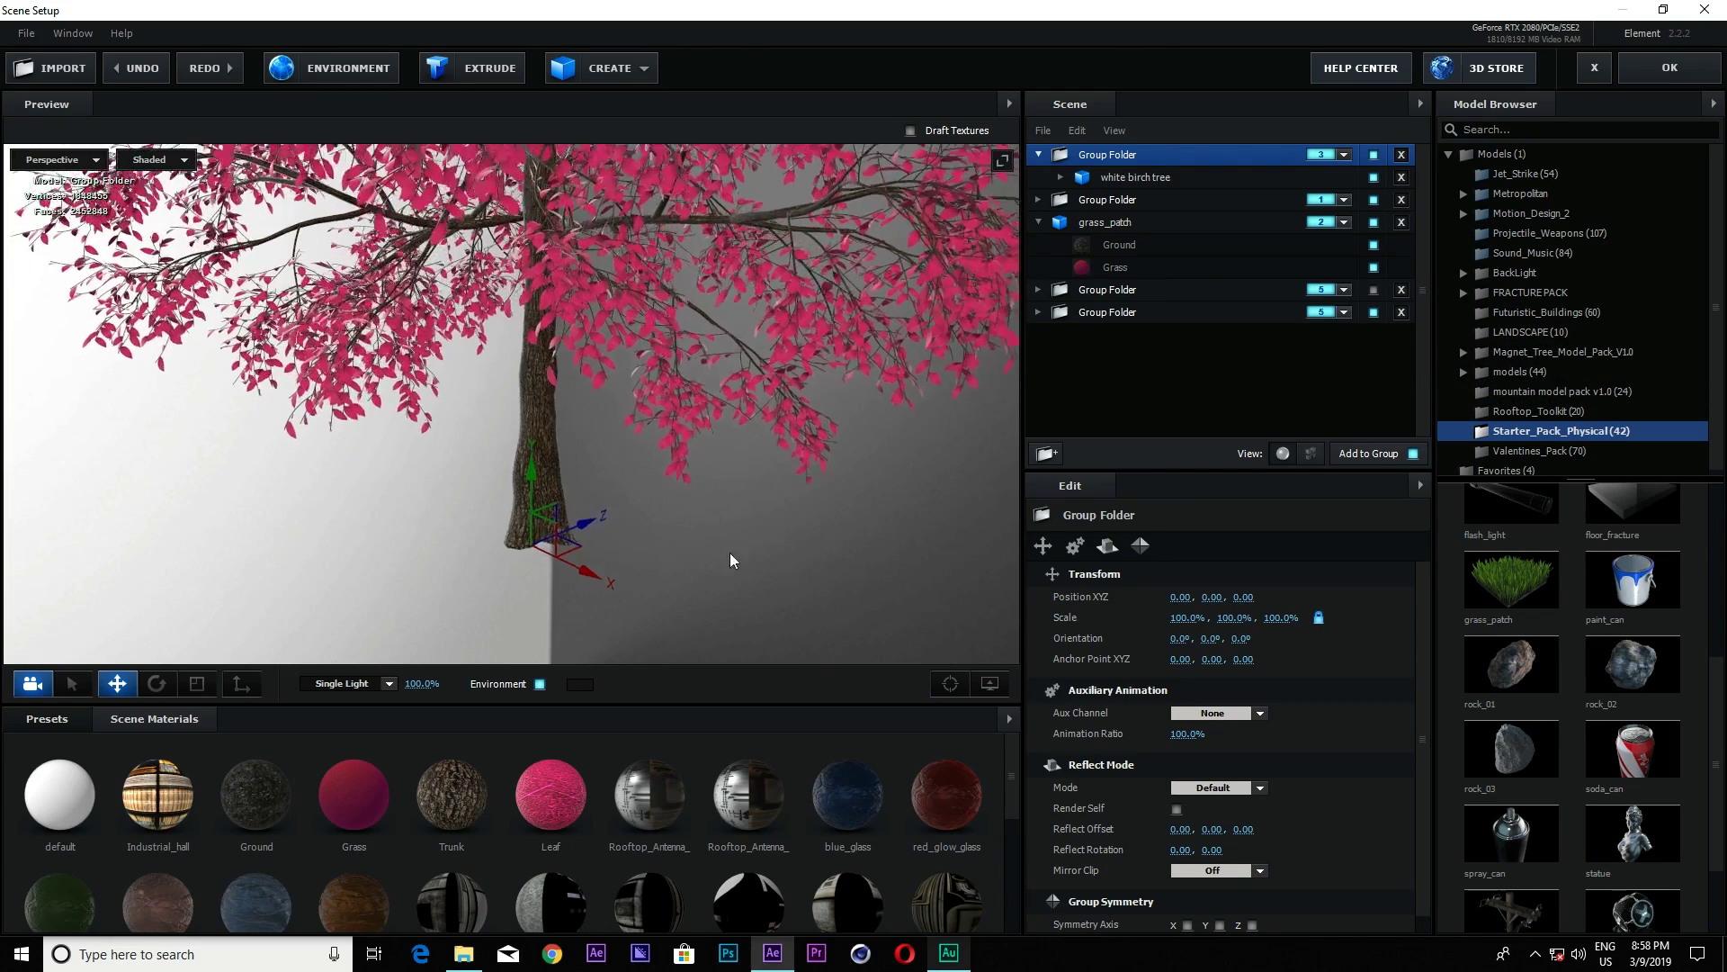
{"action": "double_click", "coordinate": [1103, 178]}
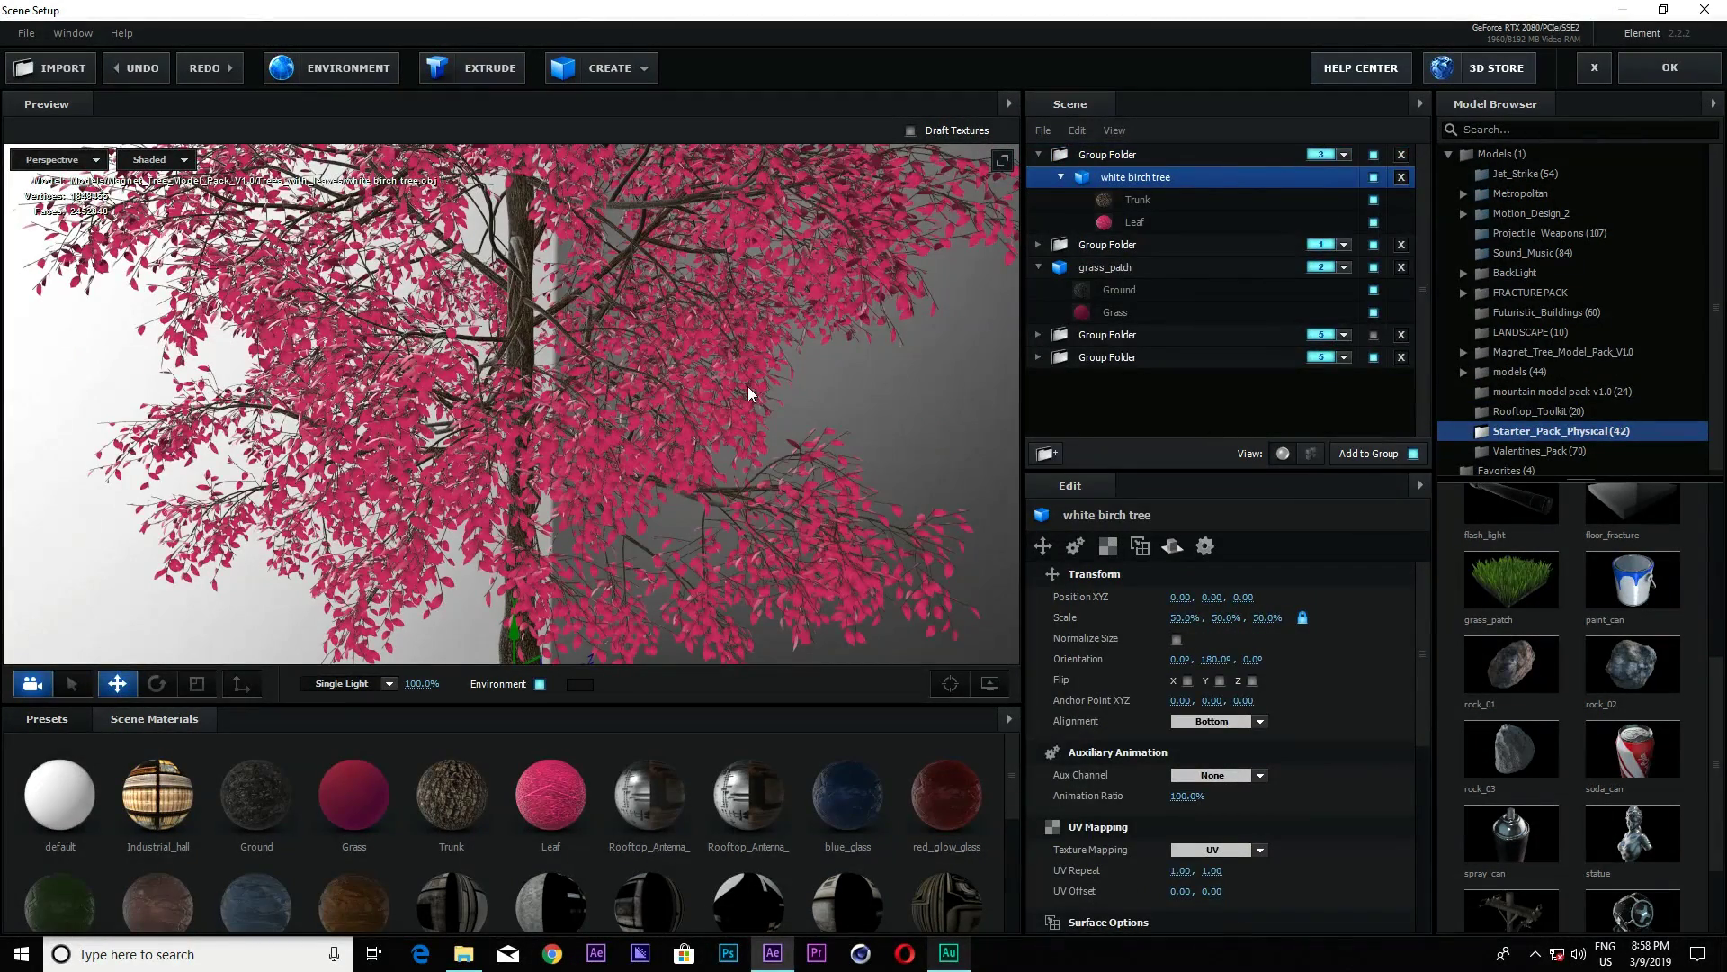
{"action": "left_click", "coordinate": [1121, 221]}
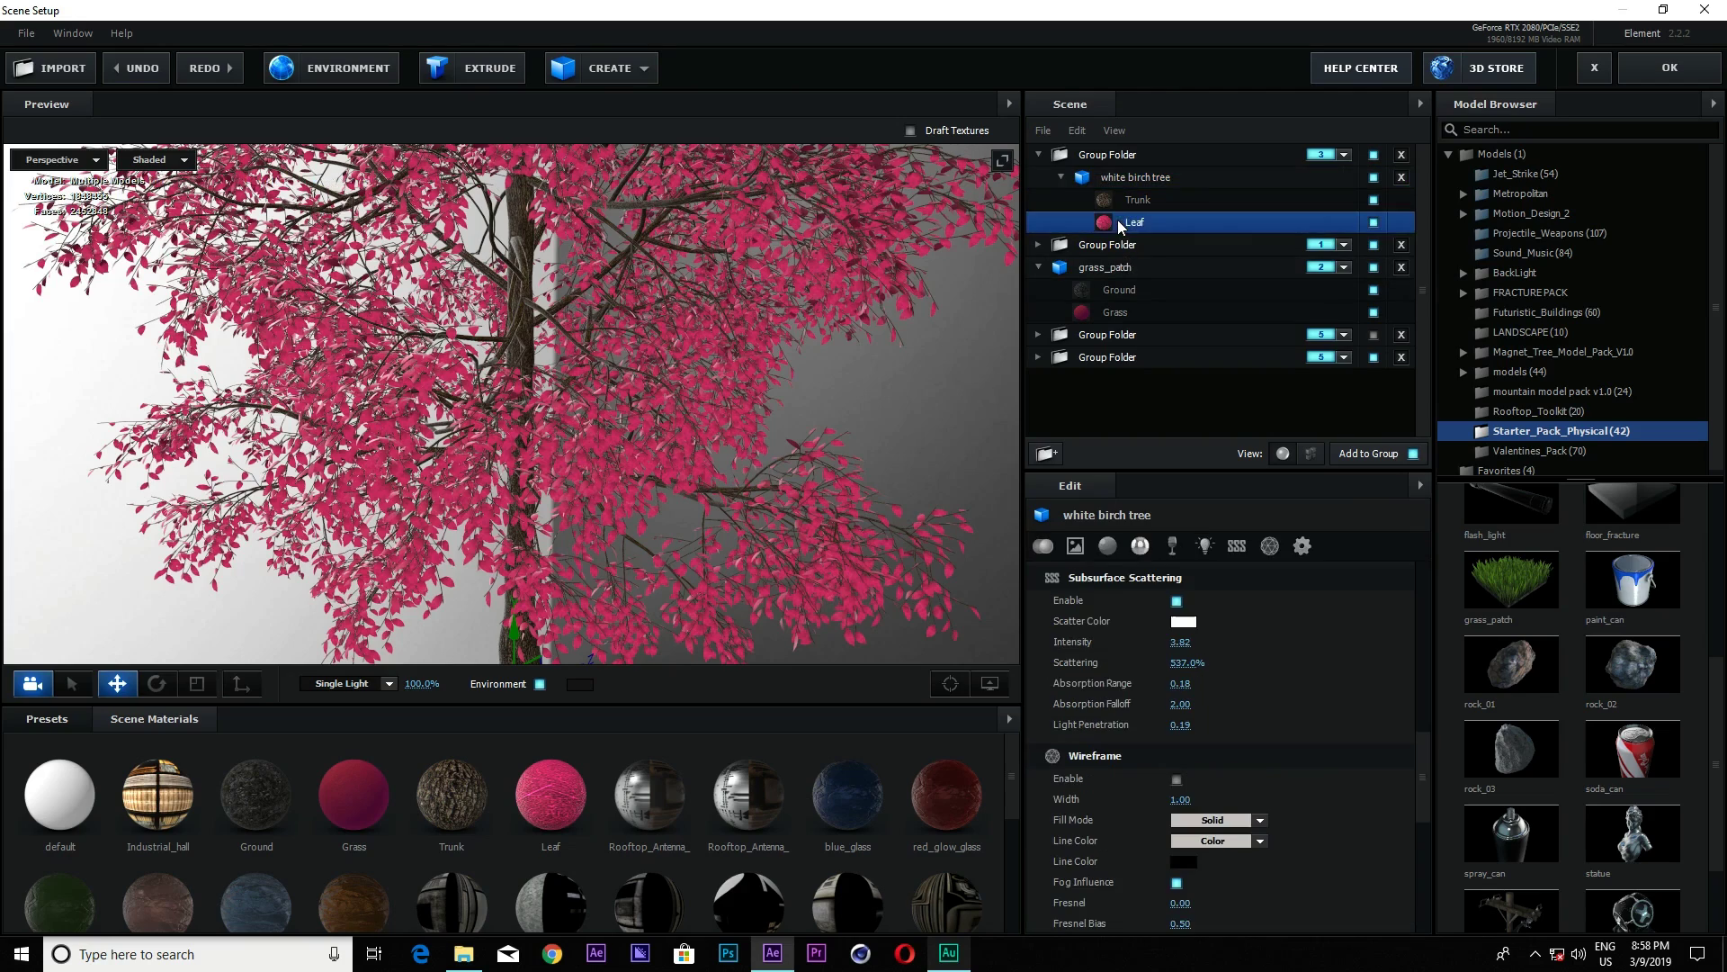
{"action": "scroll", "coordinate": [1184, 673], "scroll_direction": "down", "scroll_amount": 3}
{"action": "scroll", "coordinate": [1184, 673], "scroll_direction": "up", "scroll_amount": 2}
{"action": "left_click", "coordinate": [1181, 705]}
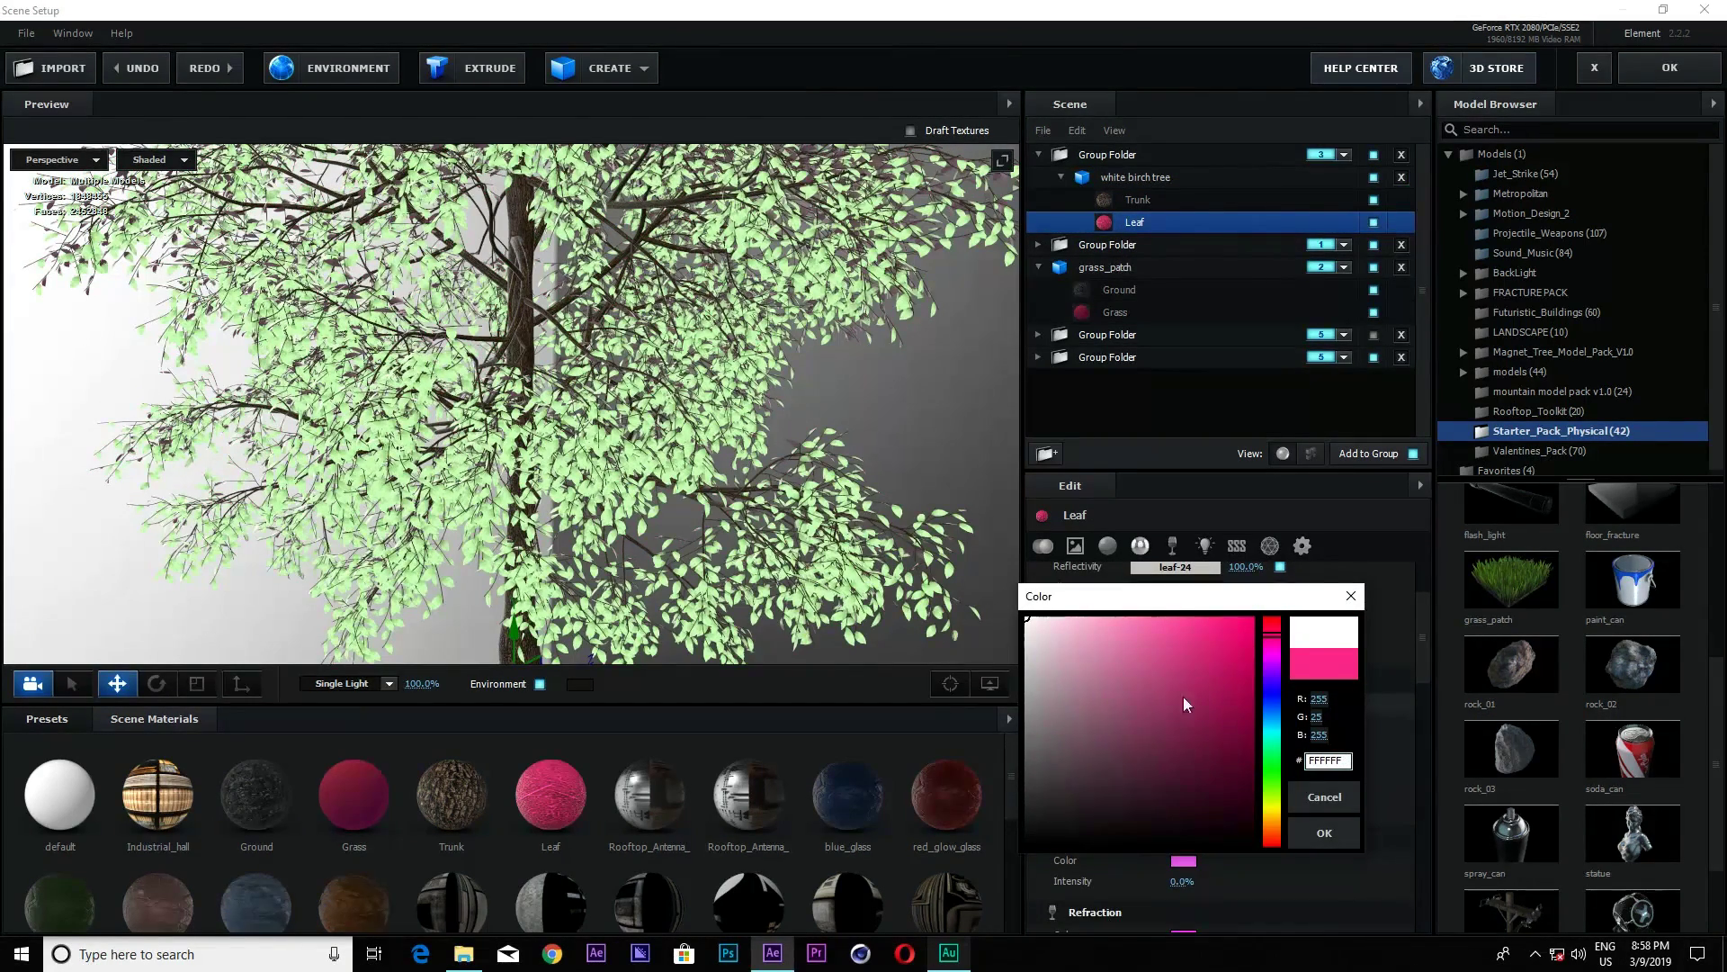
{"action": "left_click", "coordinate": [1324, 832]}
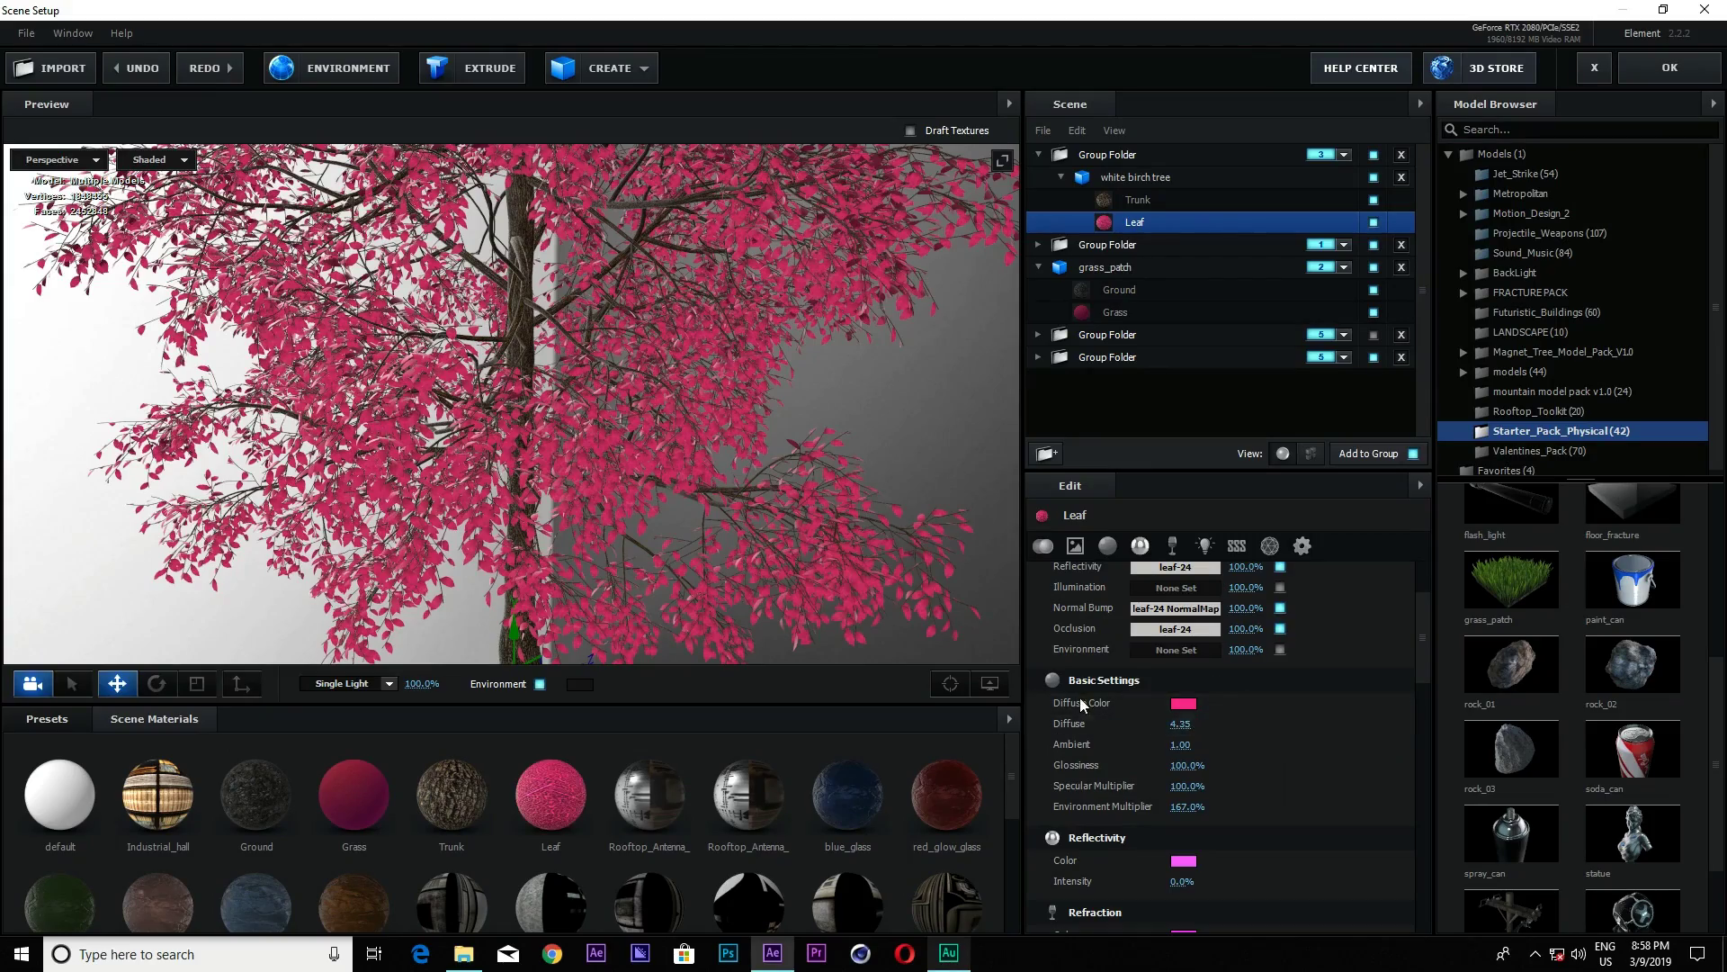
{"action": "left_click_drag", "start_coordinate": [795, 482], "coordinate": [721, 407]}
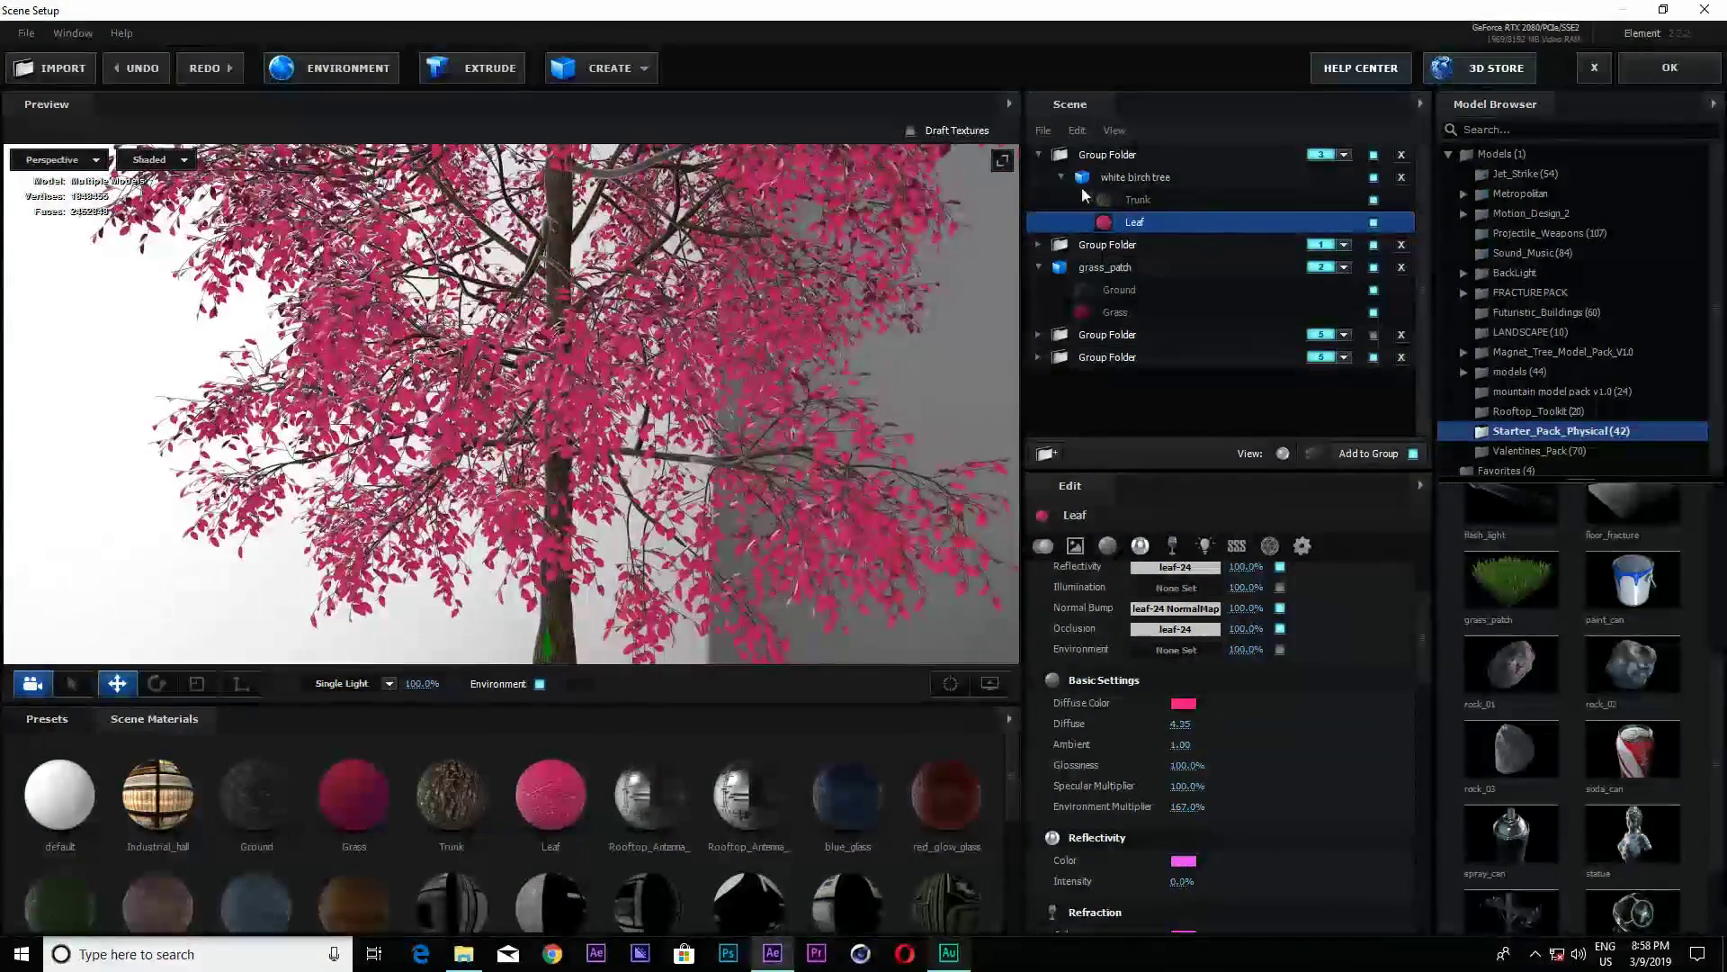
Collapse the white birch tree and grass_patch entries and review the grass, terrain, tree and city building groups one by one.
{"action": "left_click", "coordinate": [1061, 177]}
{"action": "left_click", "coordinate": [1039, 223]}
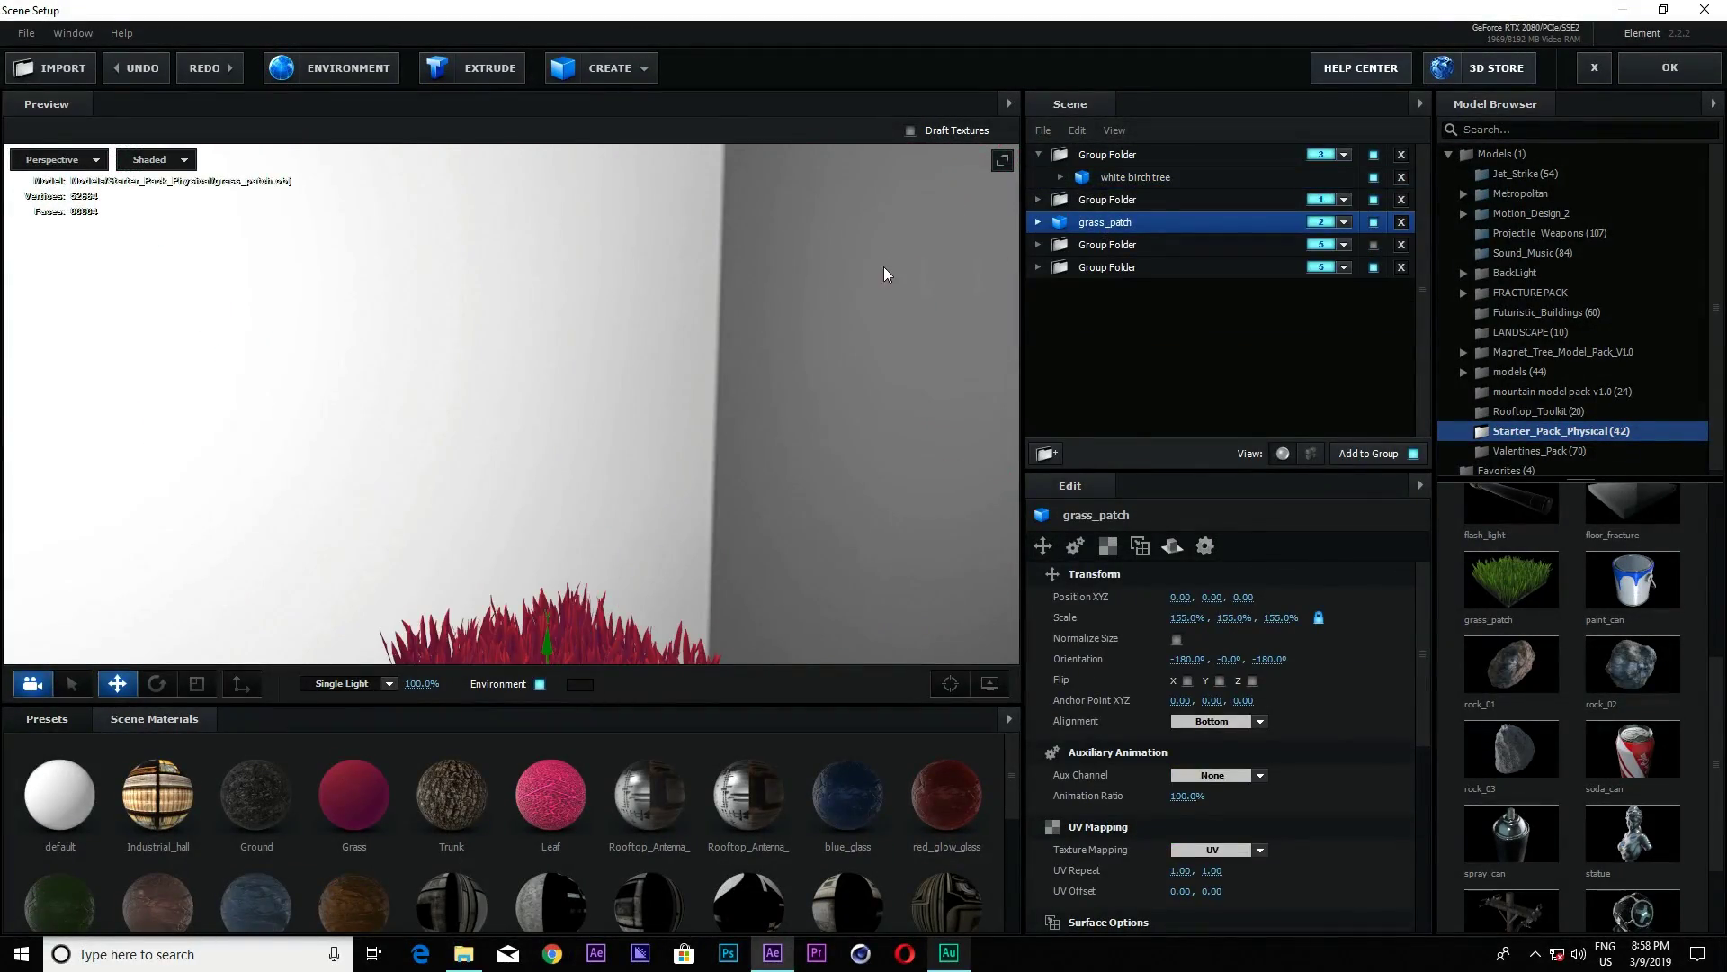
{"action": "left_click_drag", "start_coordinate": [884, 266], "coordinate": [1131, 267]}
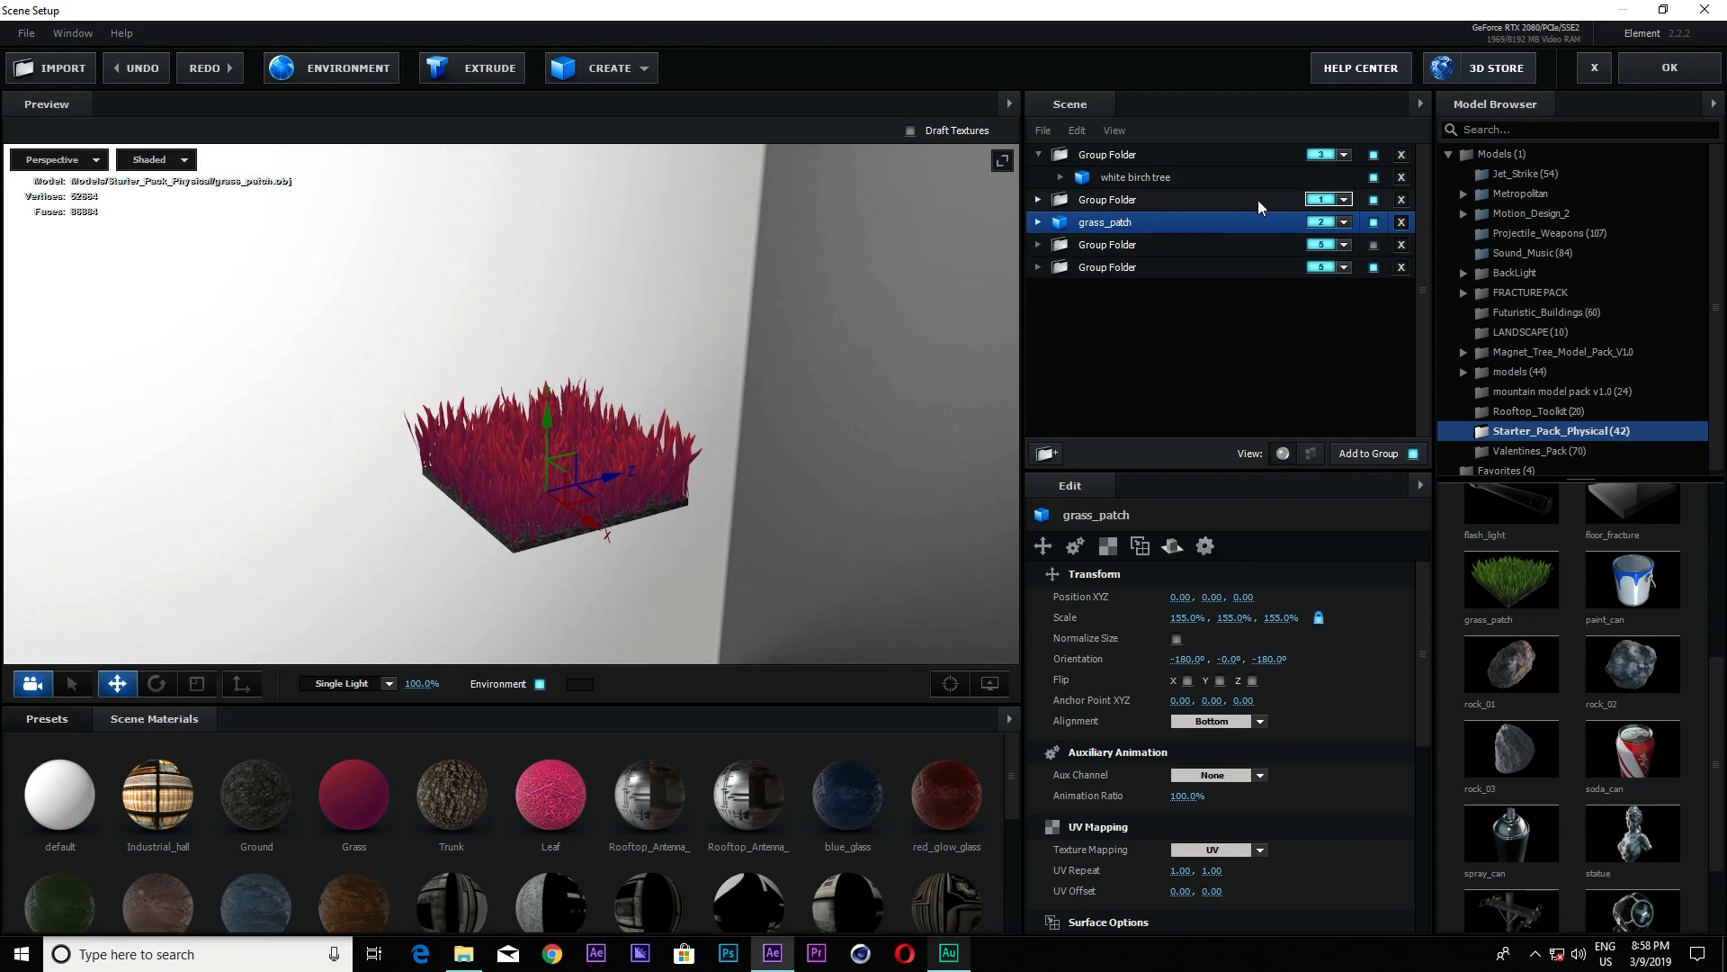
{"action": "left_click", "coordinate": [1175, 200]}
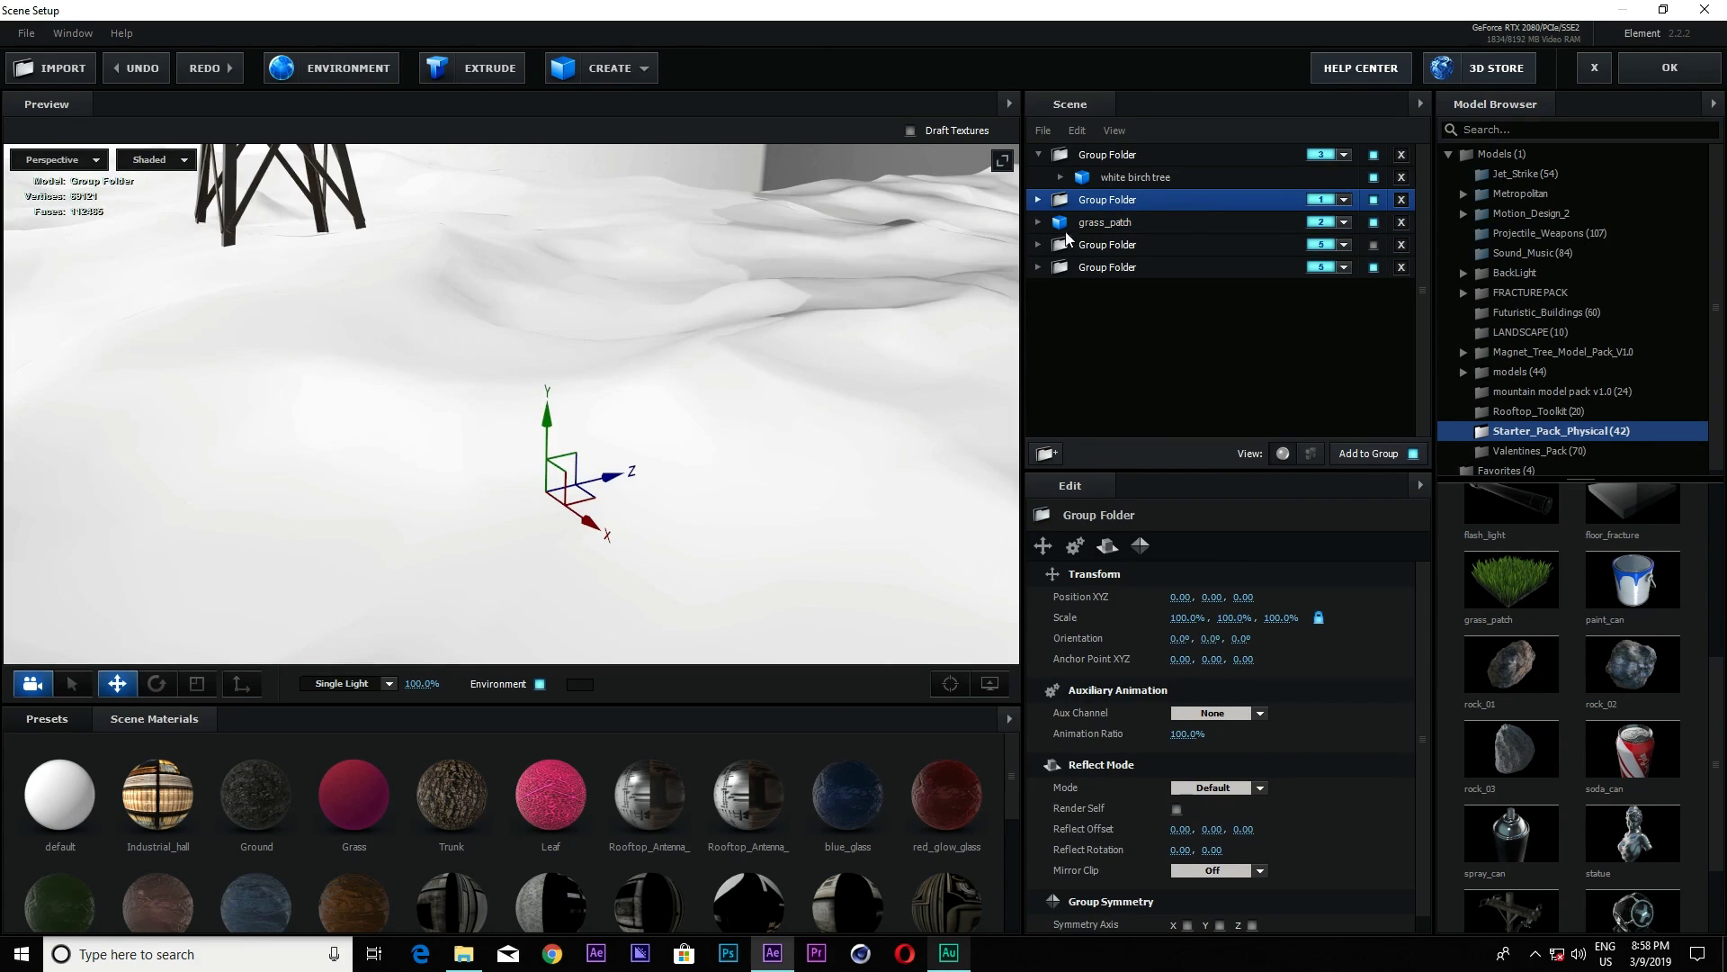
{"action": "left_click", "coordinate": [1146, 223]}
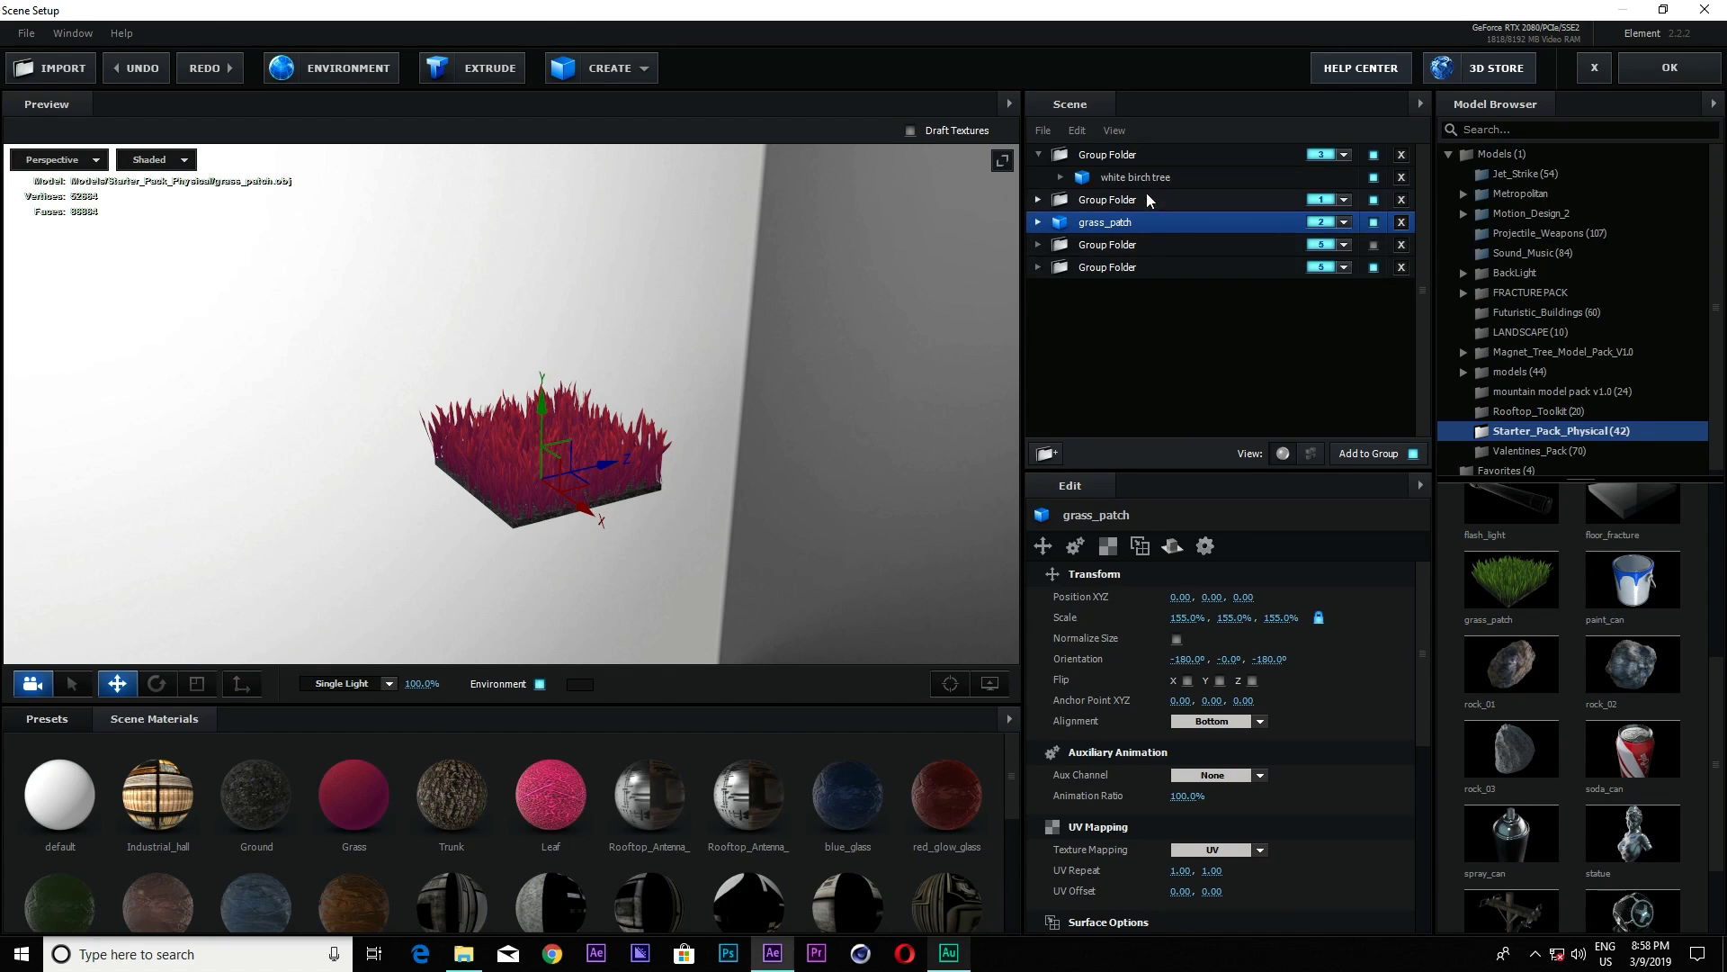
{"action": "left_click", "coordinate": [1125, 156]}
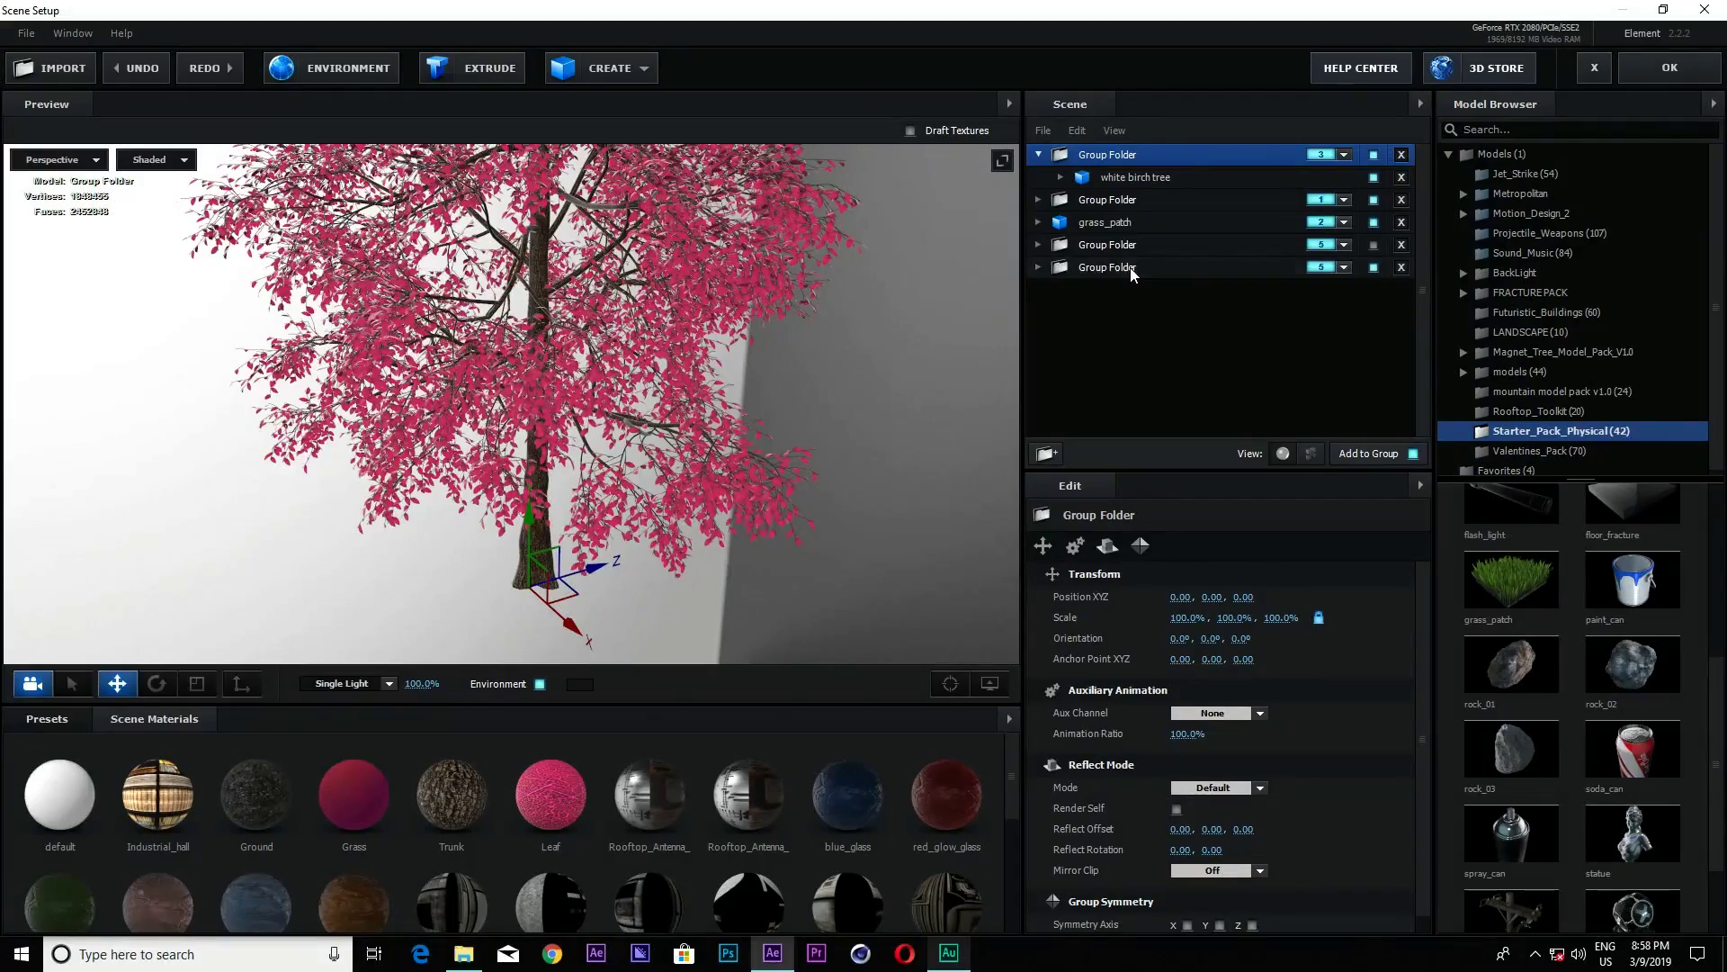
{"action": "left_click", "coordinate": [1133, 269]}
{"action": "left_click_drag", "start_coordinate": [838, 436], "coordinate": [774, 282]}
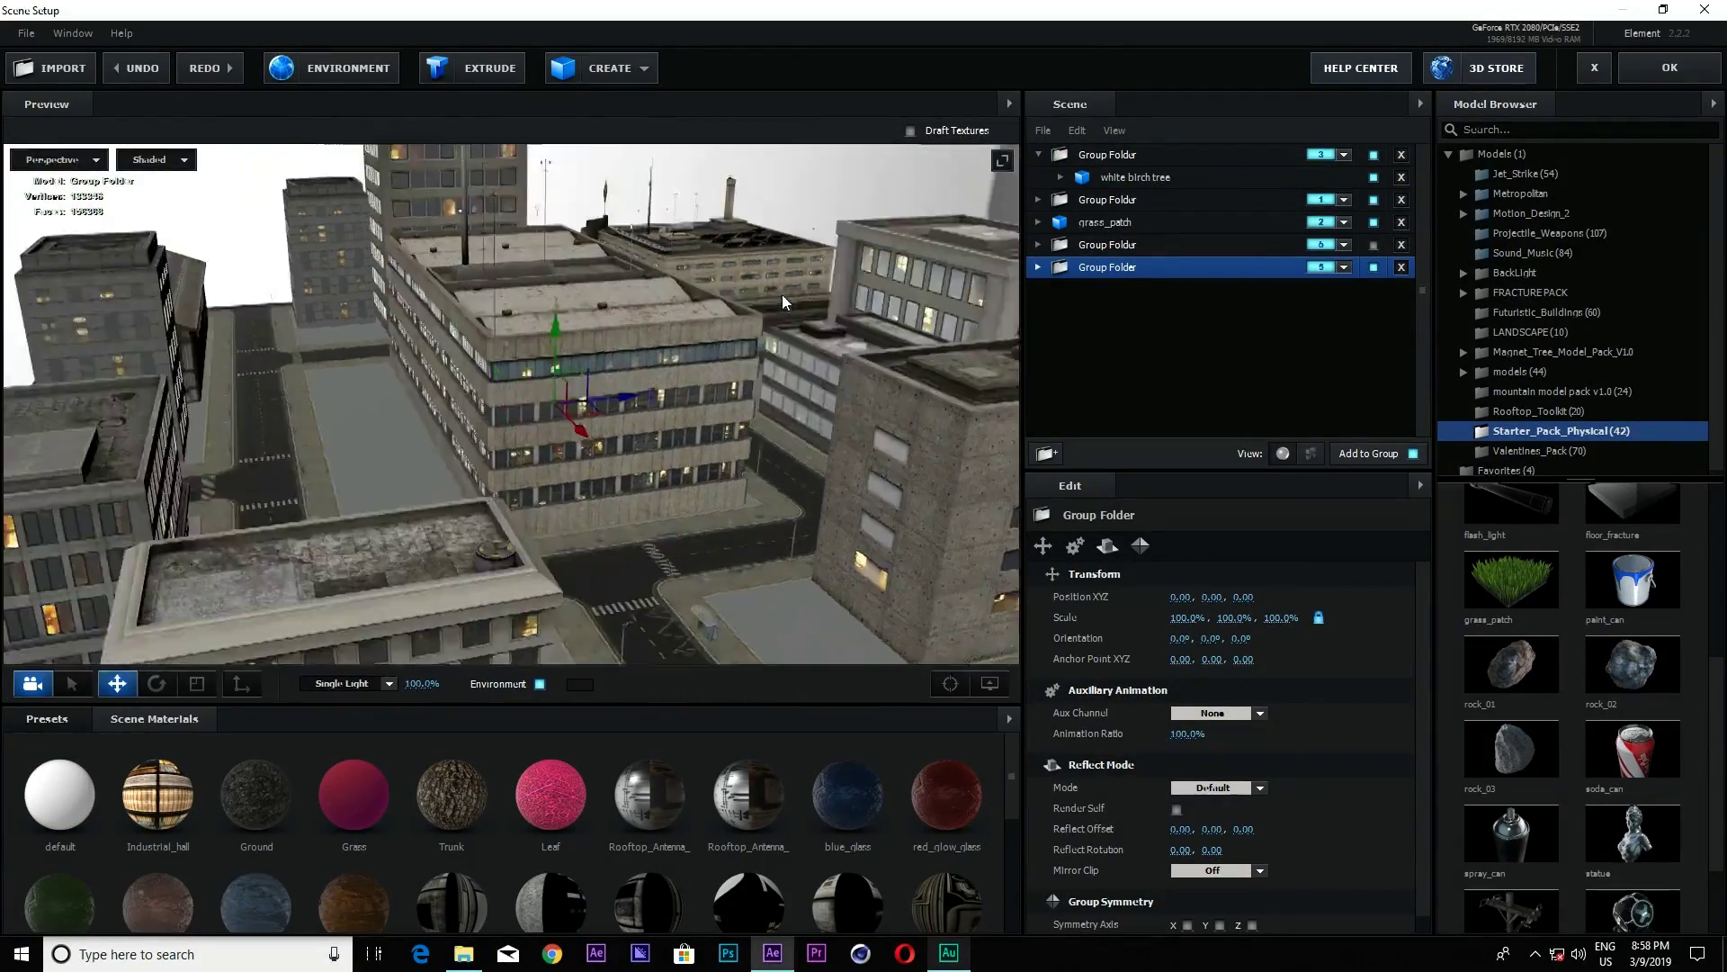
{"action": "left_click_drag", "start_coordinate": [782, 301], "coordinate": [709, 438]}
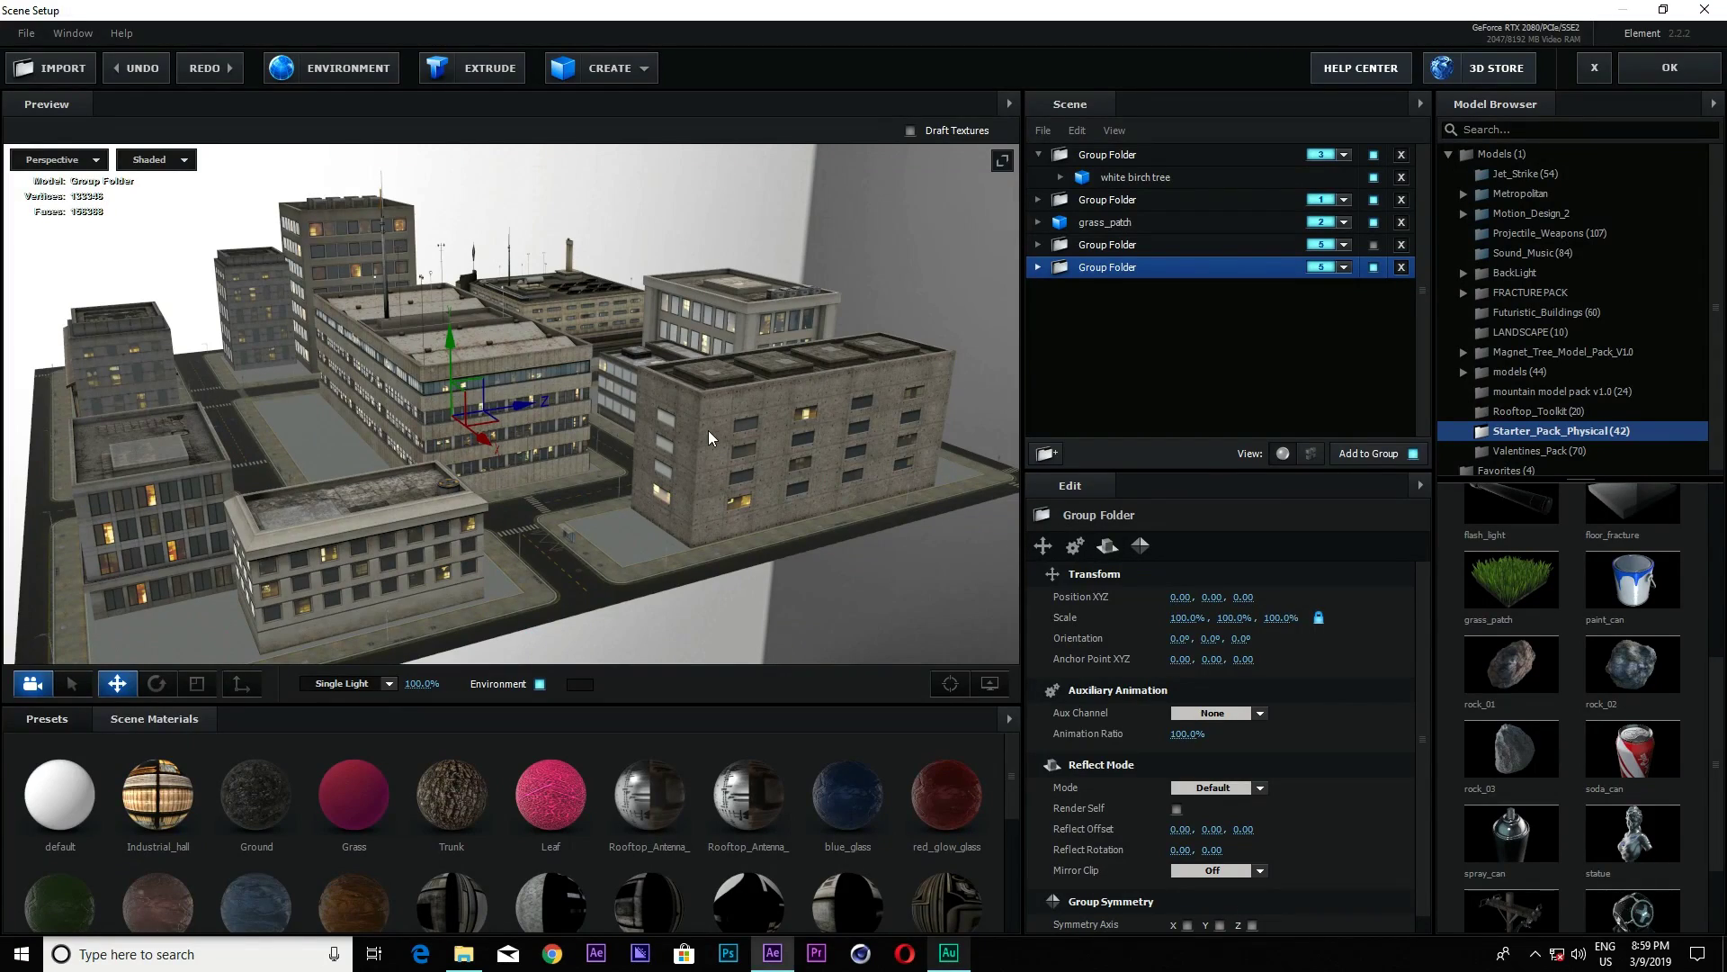
Examine the city building group in the preview from several angles, both enlarged and close up.
{"action": "key", "text": "f"}
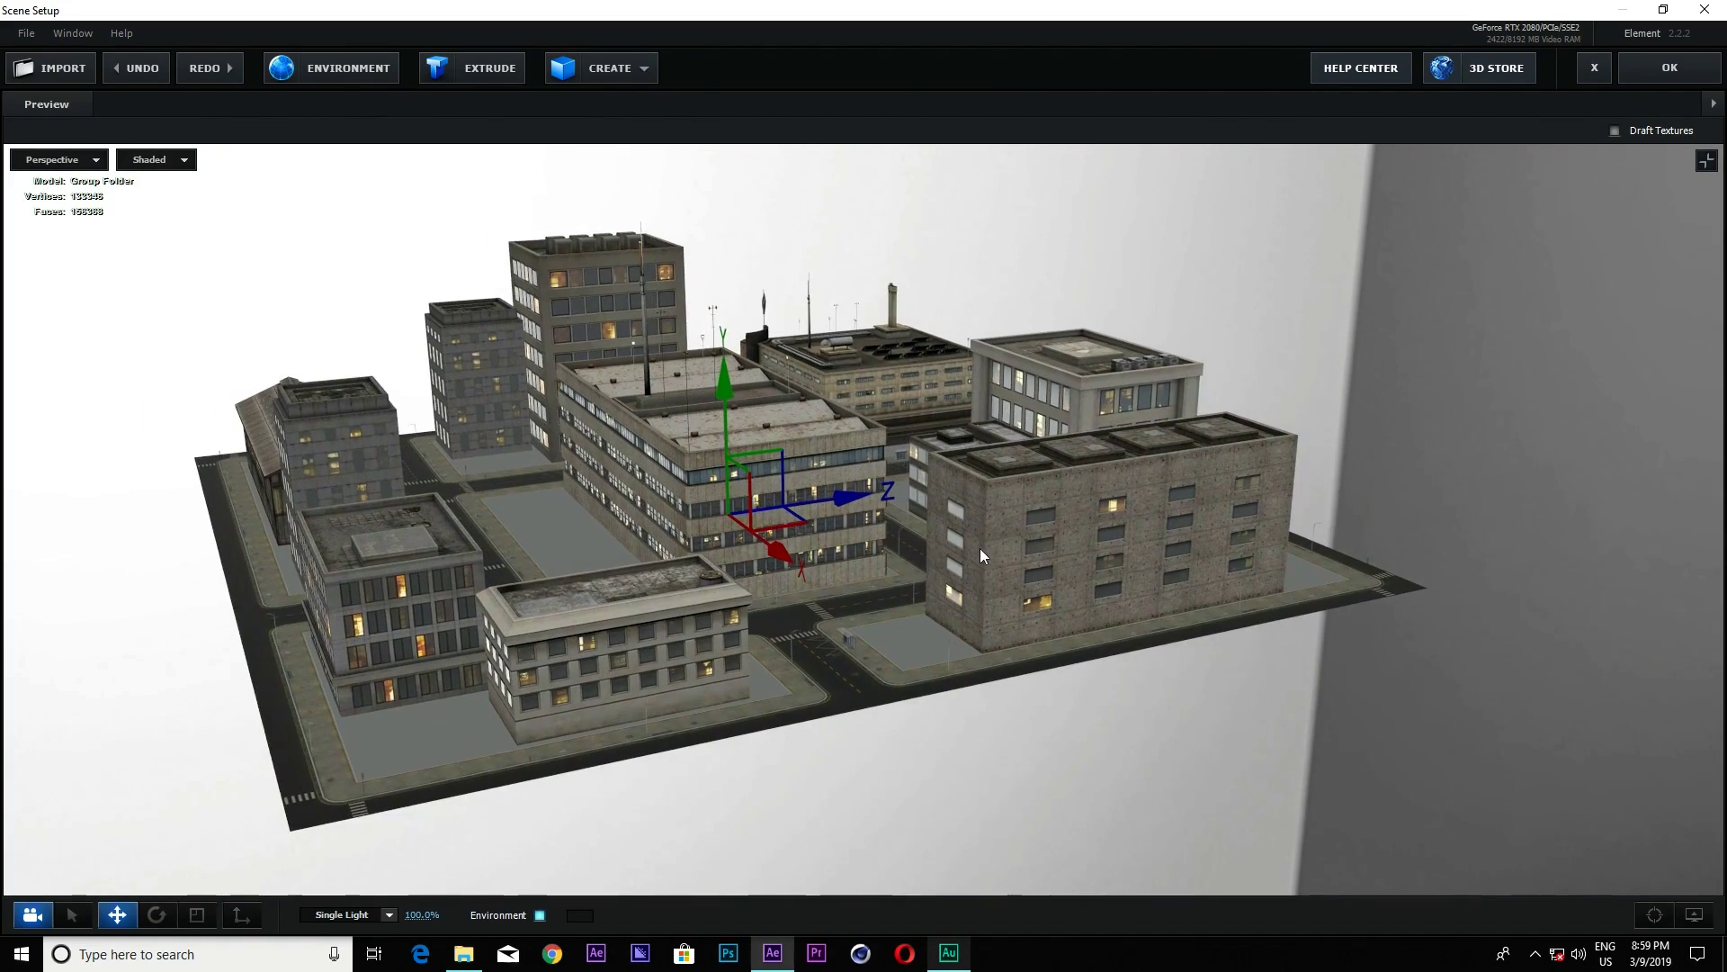
{"action": "key", "text": "f"}
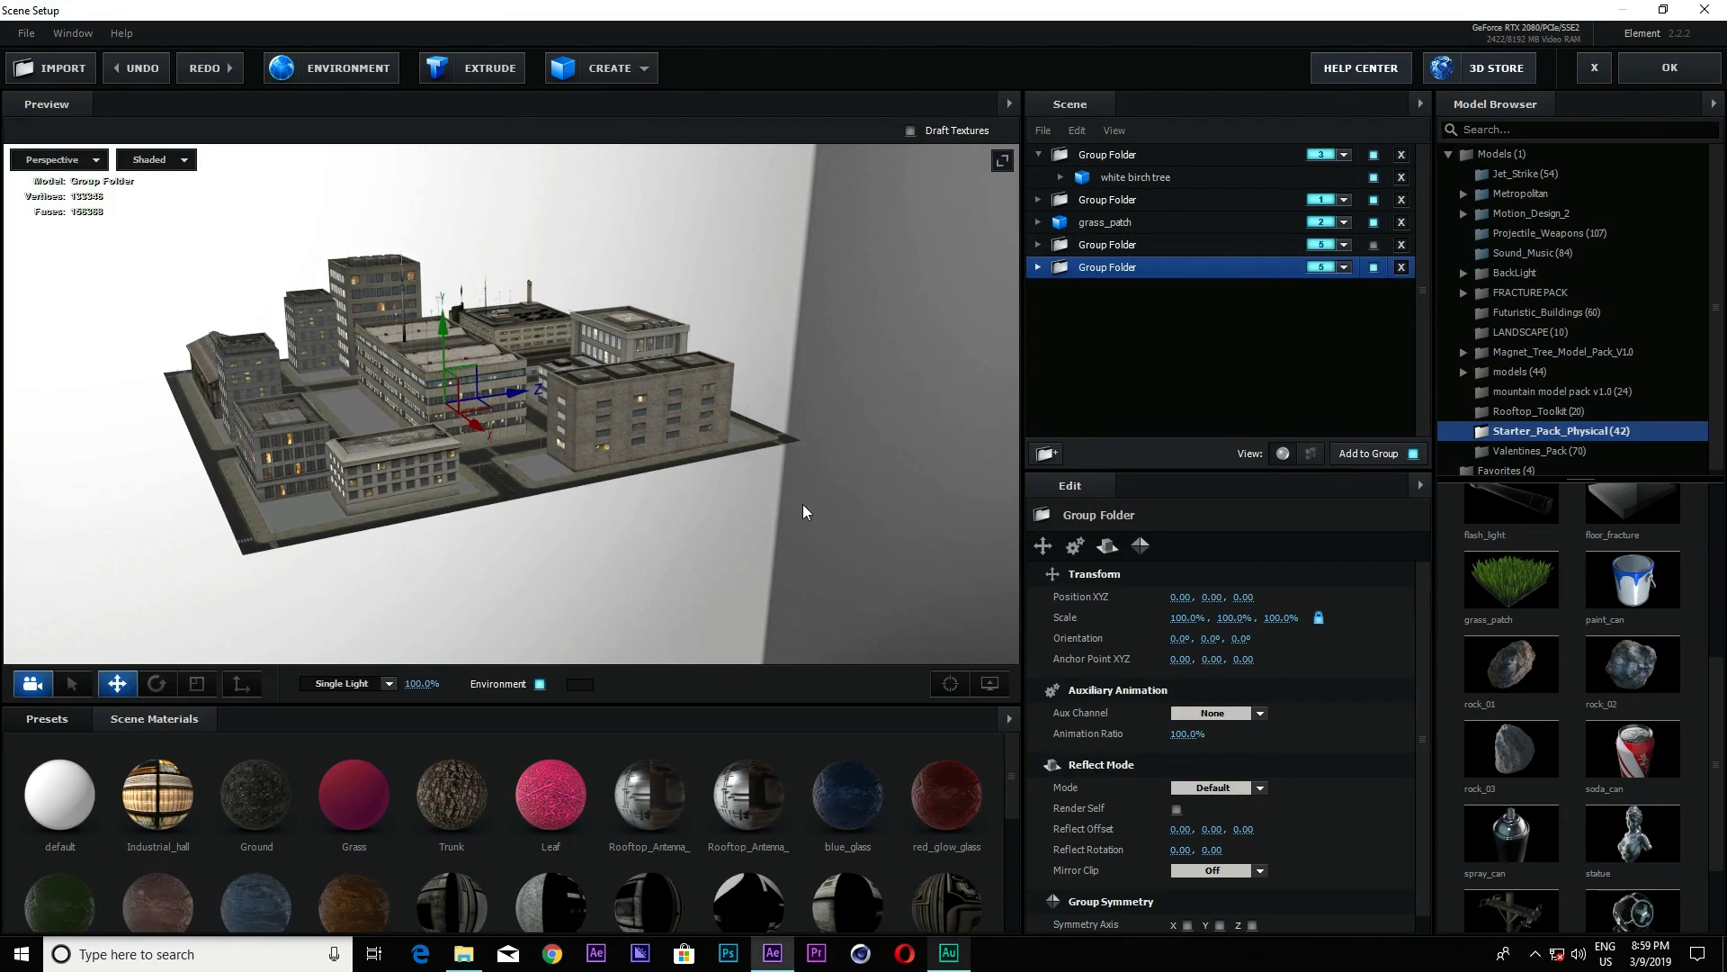
{"action": "left_click_drag", "start_coordinate": [803, 512], "coordinate": [549, 484]}
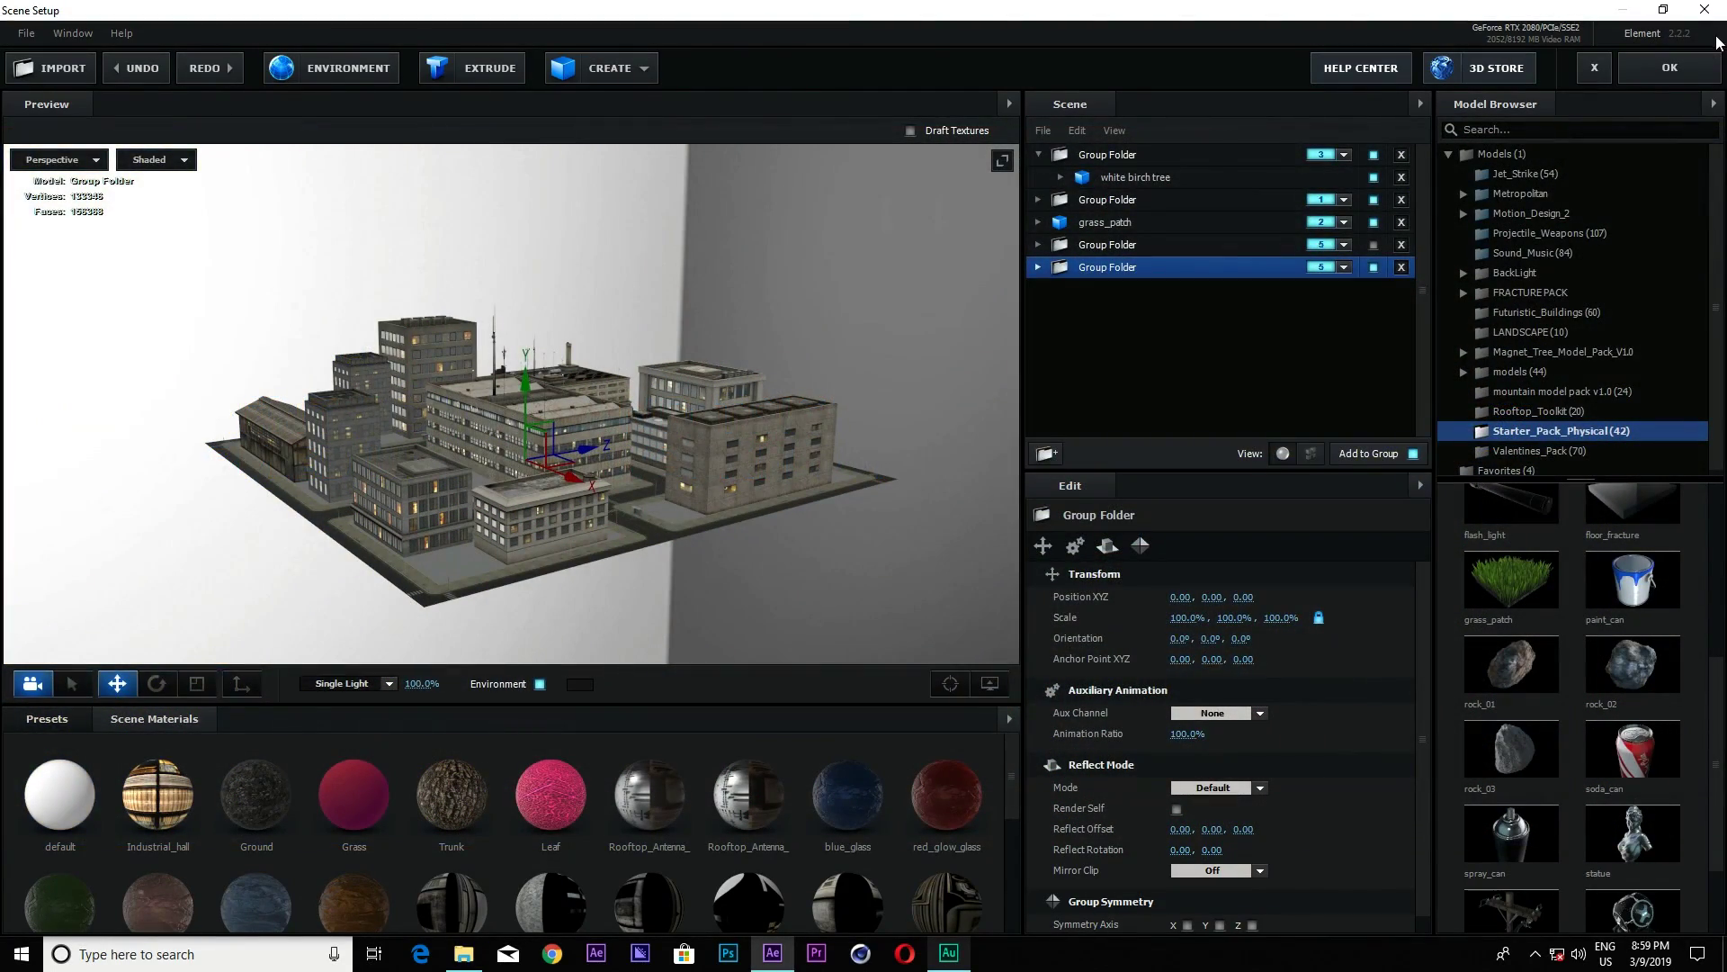
{"action": "left_click_drag", "start_coordinate": [726, 526], "coordinate": [770, 547]}
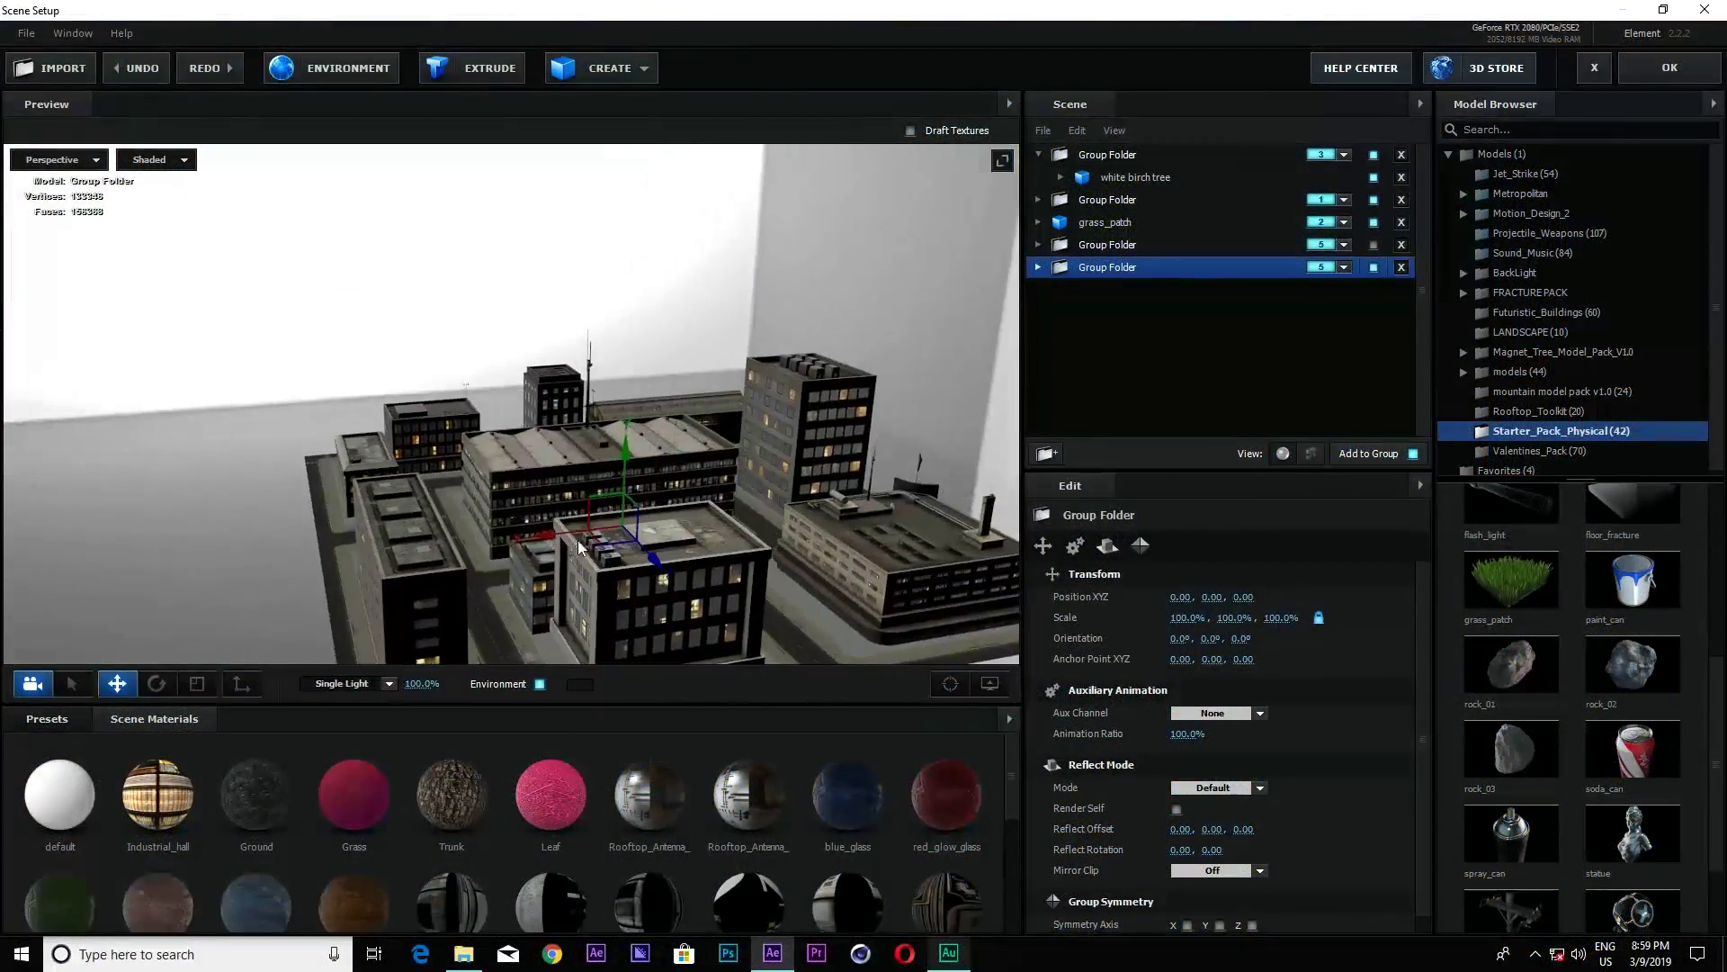
{"action": "left_click_drag", "start_coordinate": [580, 546], "coordinate": [788, 467]}
{"action": "scroll", "coordinate": [727, 515], "scroll_direction": "up", "scroll_amount": 10}
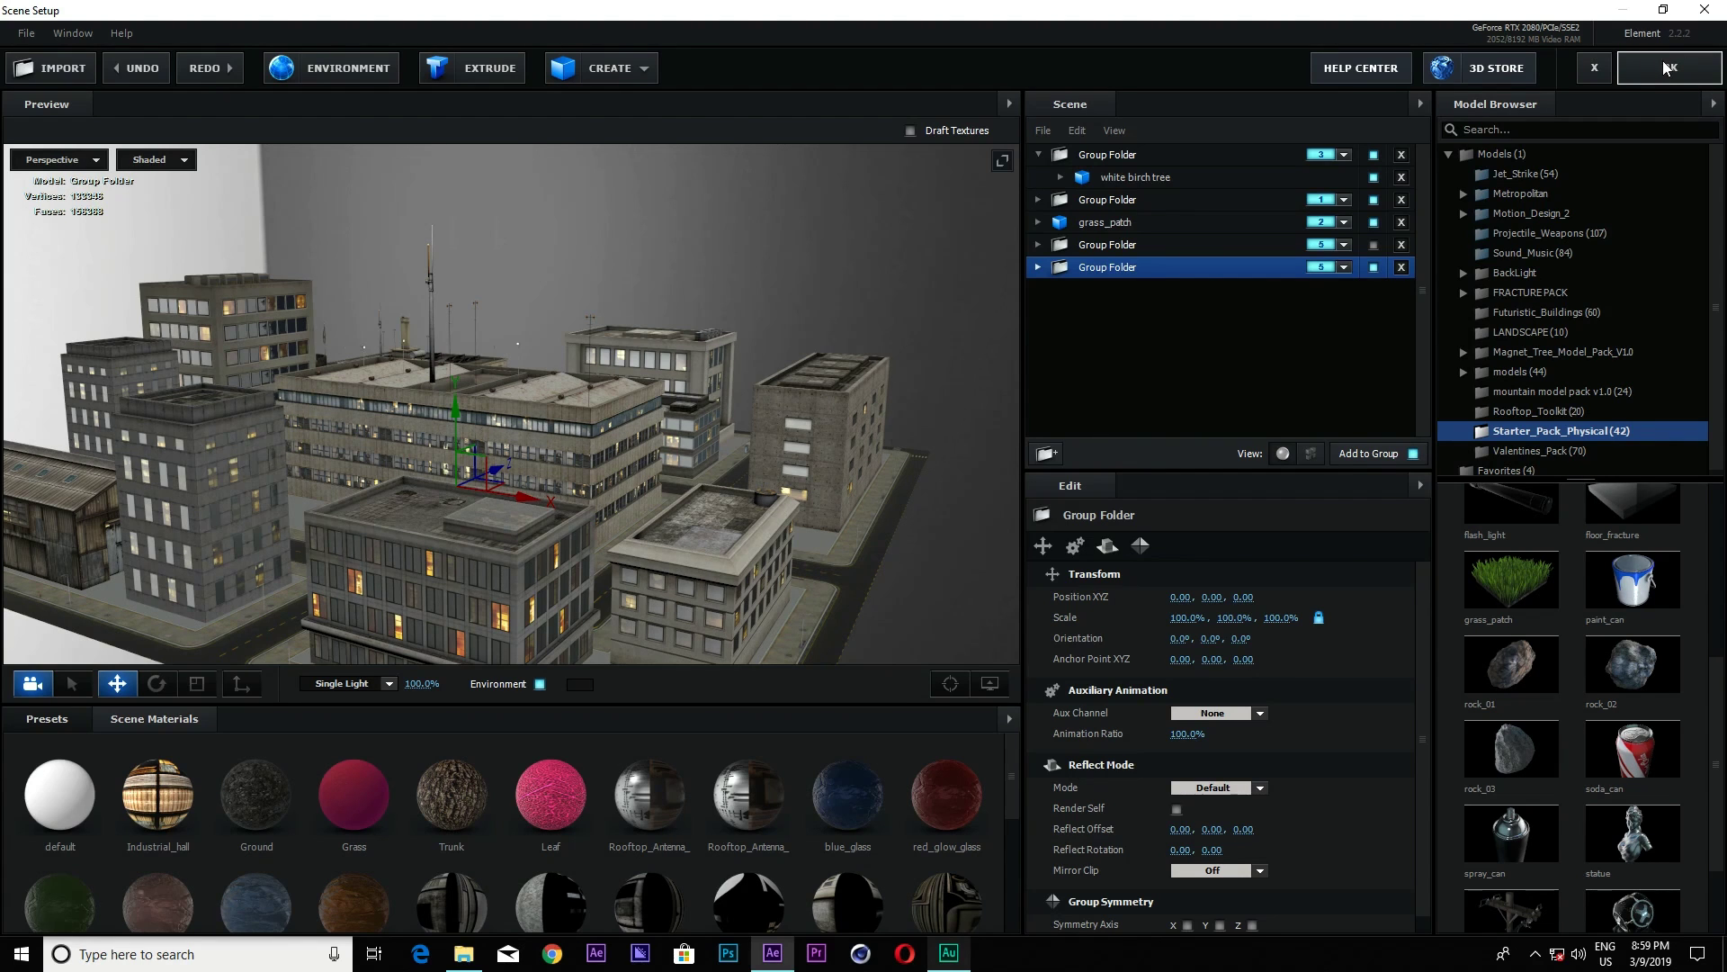
{"action": "mouse_move", "coordinate": [999, 301]}
{"action": "left_mouse_down"}
{"action": "mouse_move", "coordinate": [839, 333]}
{"action": "mouse_move", "coordinate": [1001, 278]}
{"action": "left_mouse_up"}
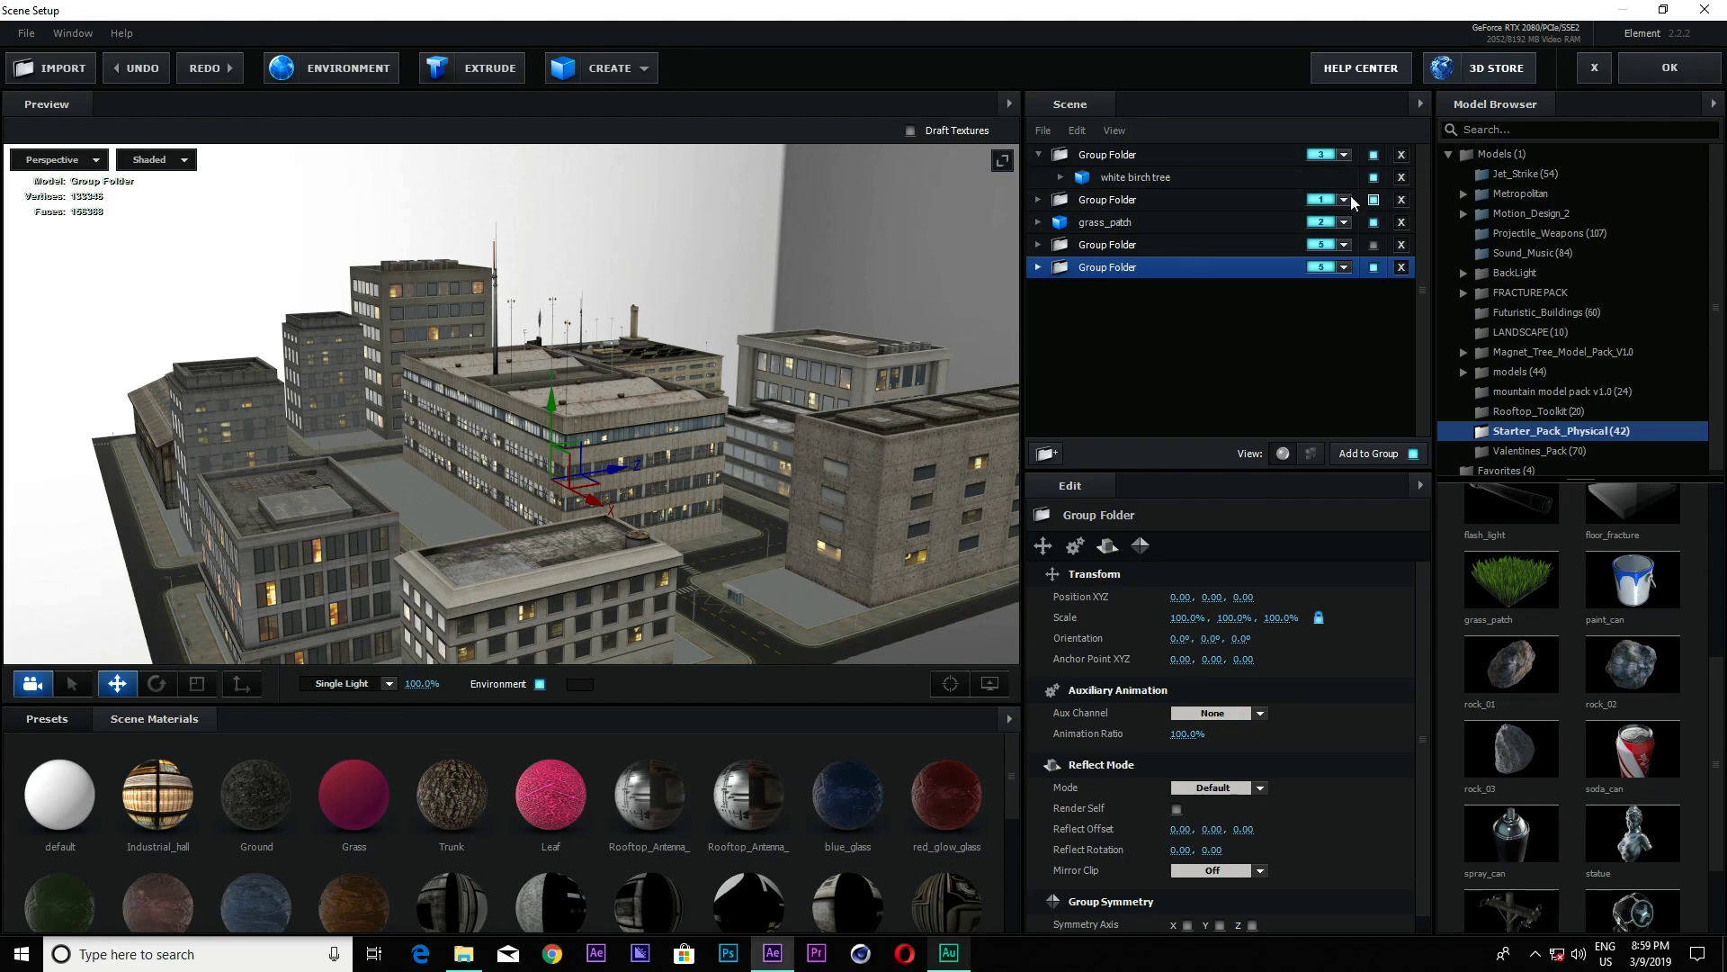
Accept the scene setup and enable Group 1 in the Element effect on Dark Red Solid 1.
{"action": "left_click", "coordinate": [1670, 68]}
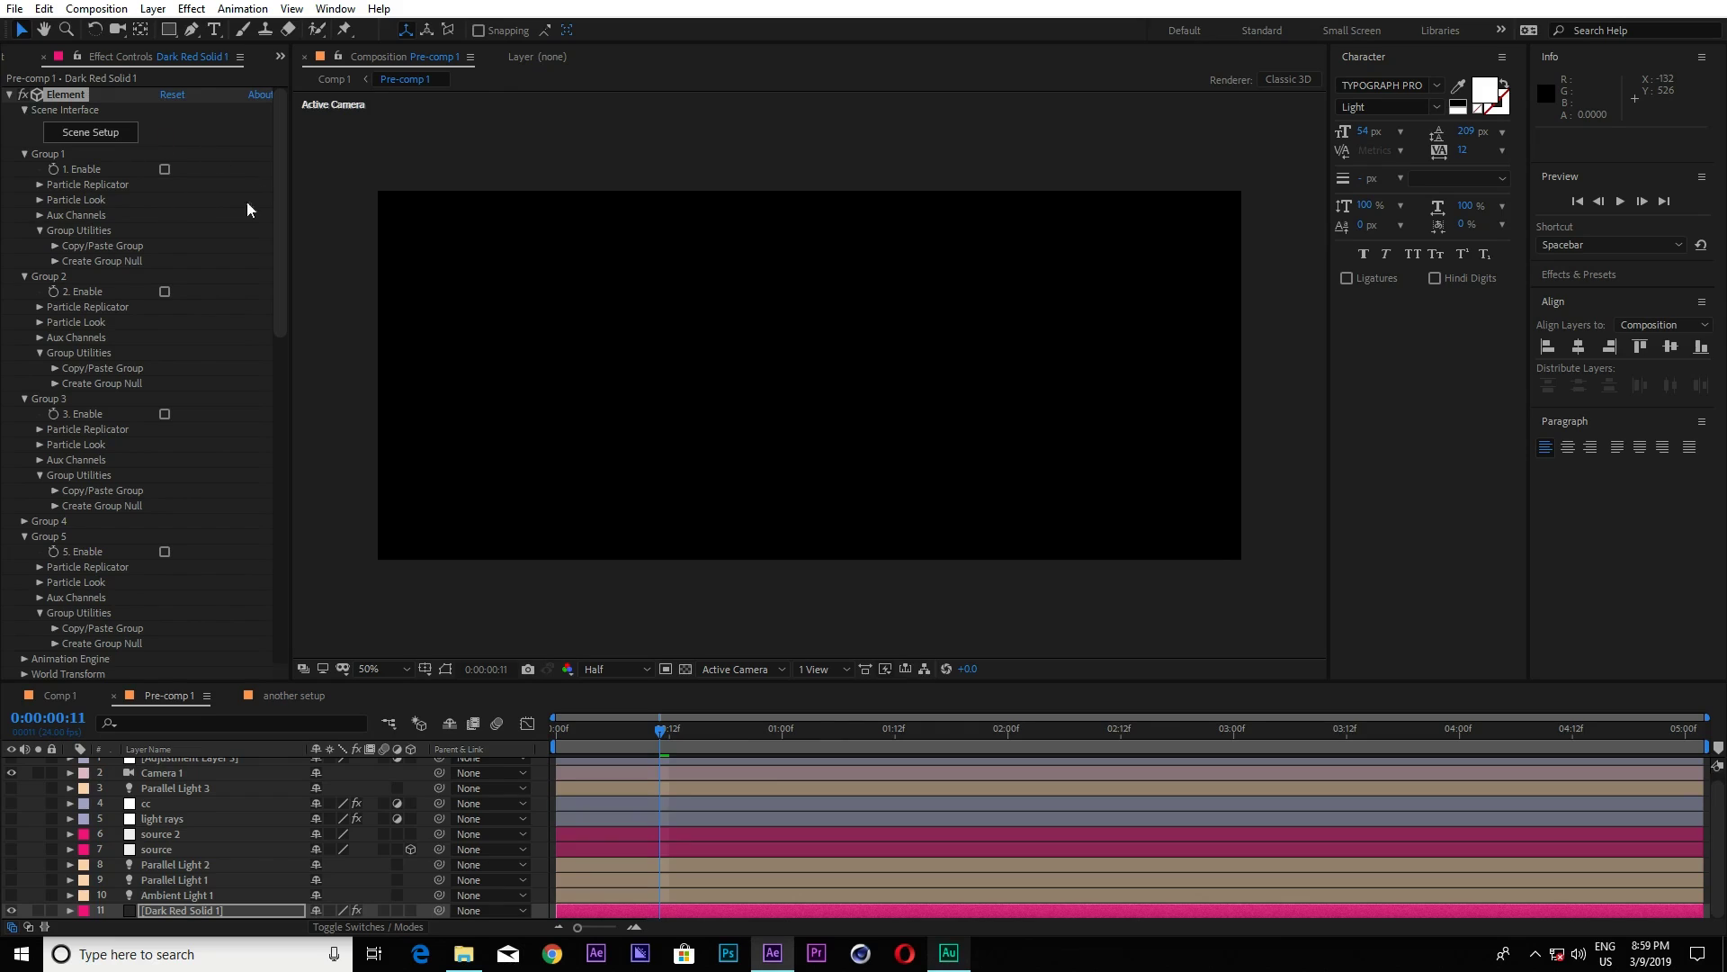
{"action": "left_click", "coordinate": [165, 170]}
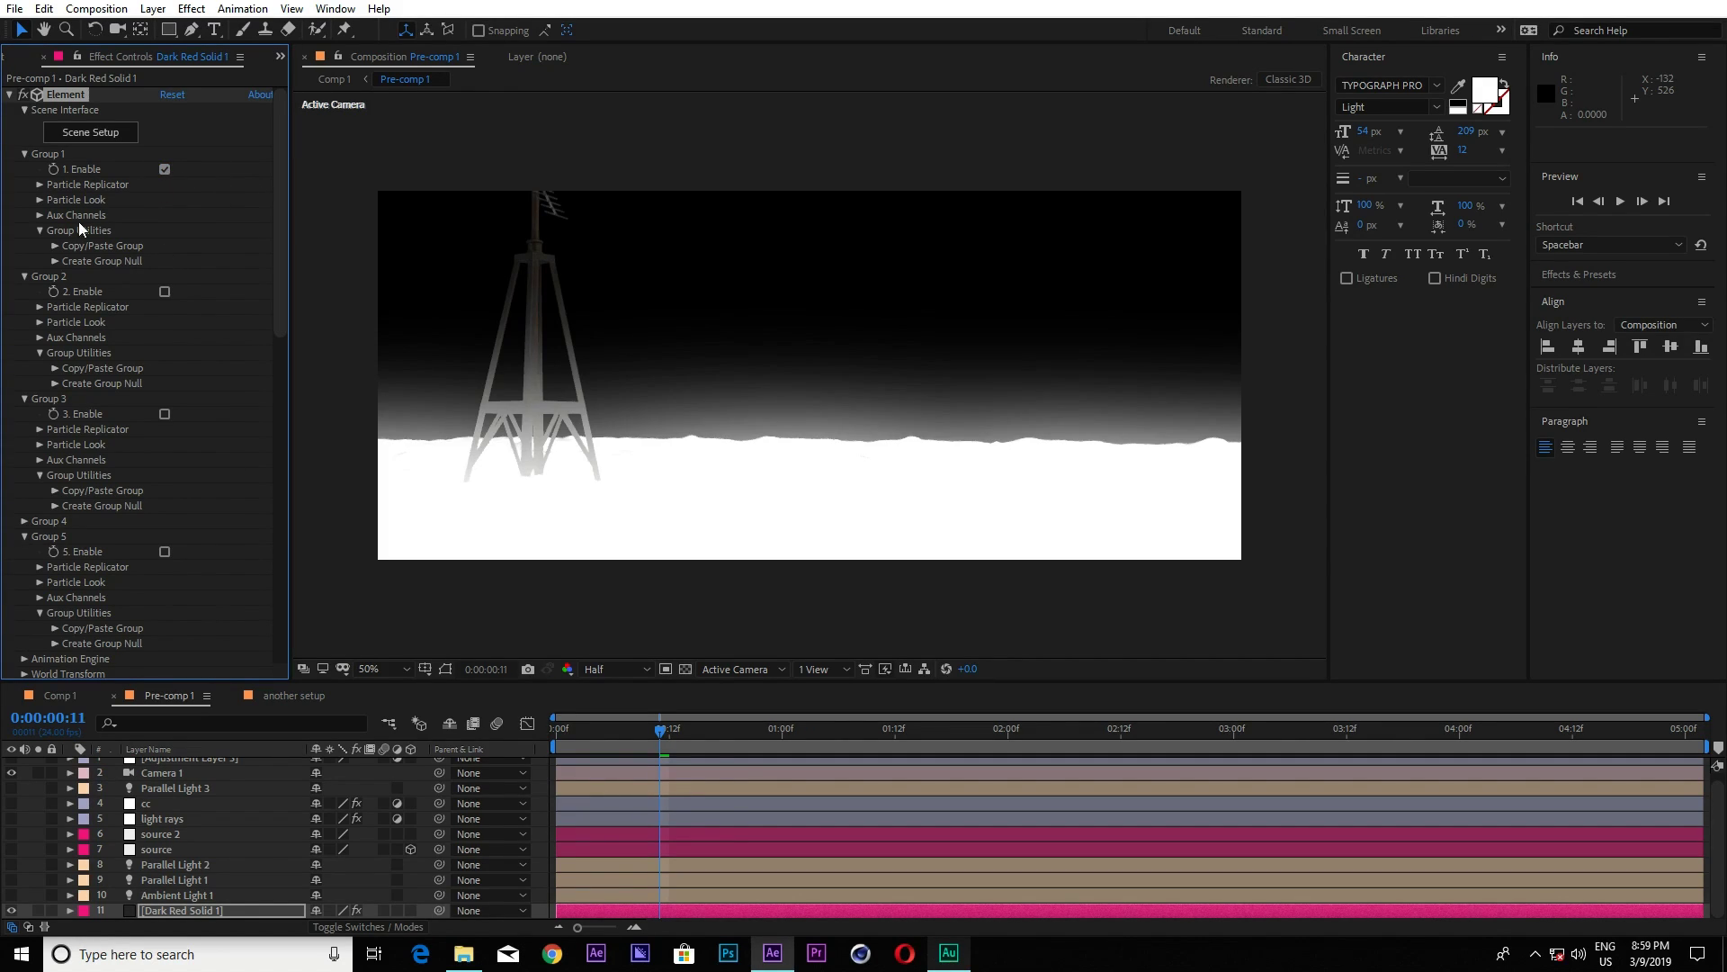
{"action": "scroll", "coordinate": [144, 792], "scroll_direction": "up", "scroll_amount": 1}
{"action": "left_click", "coordinate": [166, 780]}
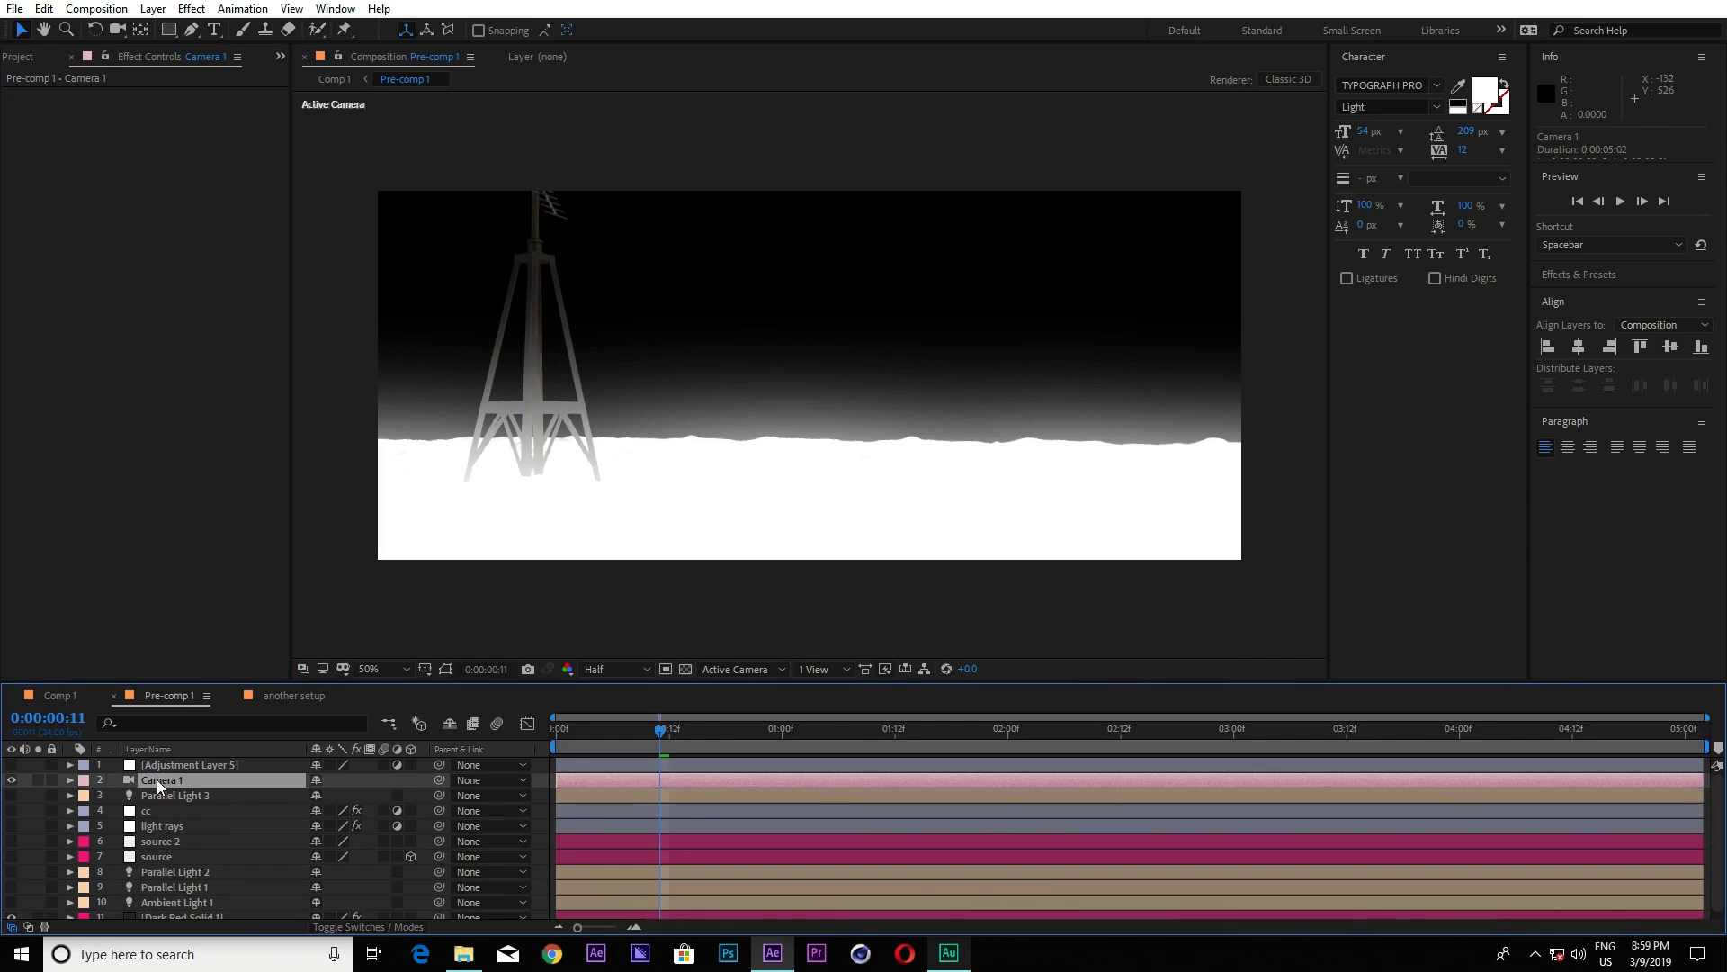
{"action": "scroll", "coordinate": [162, 917], "scroll_direction": "down", "scroll_amount": 1}
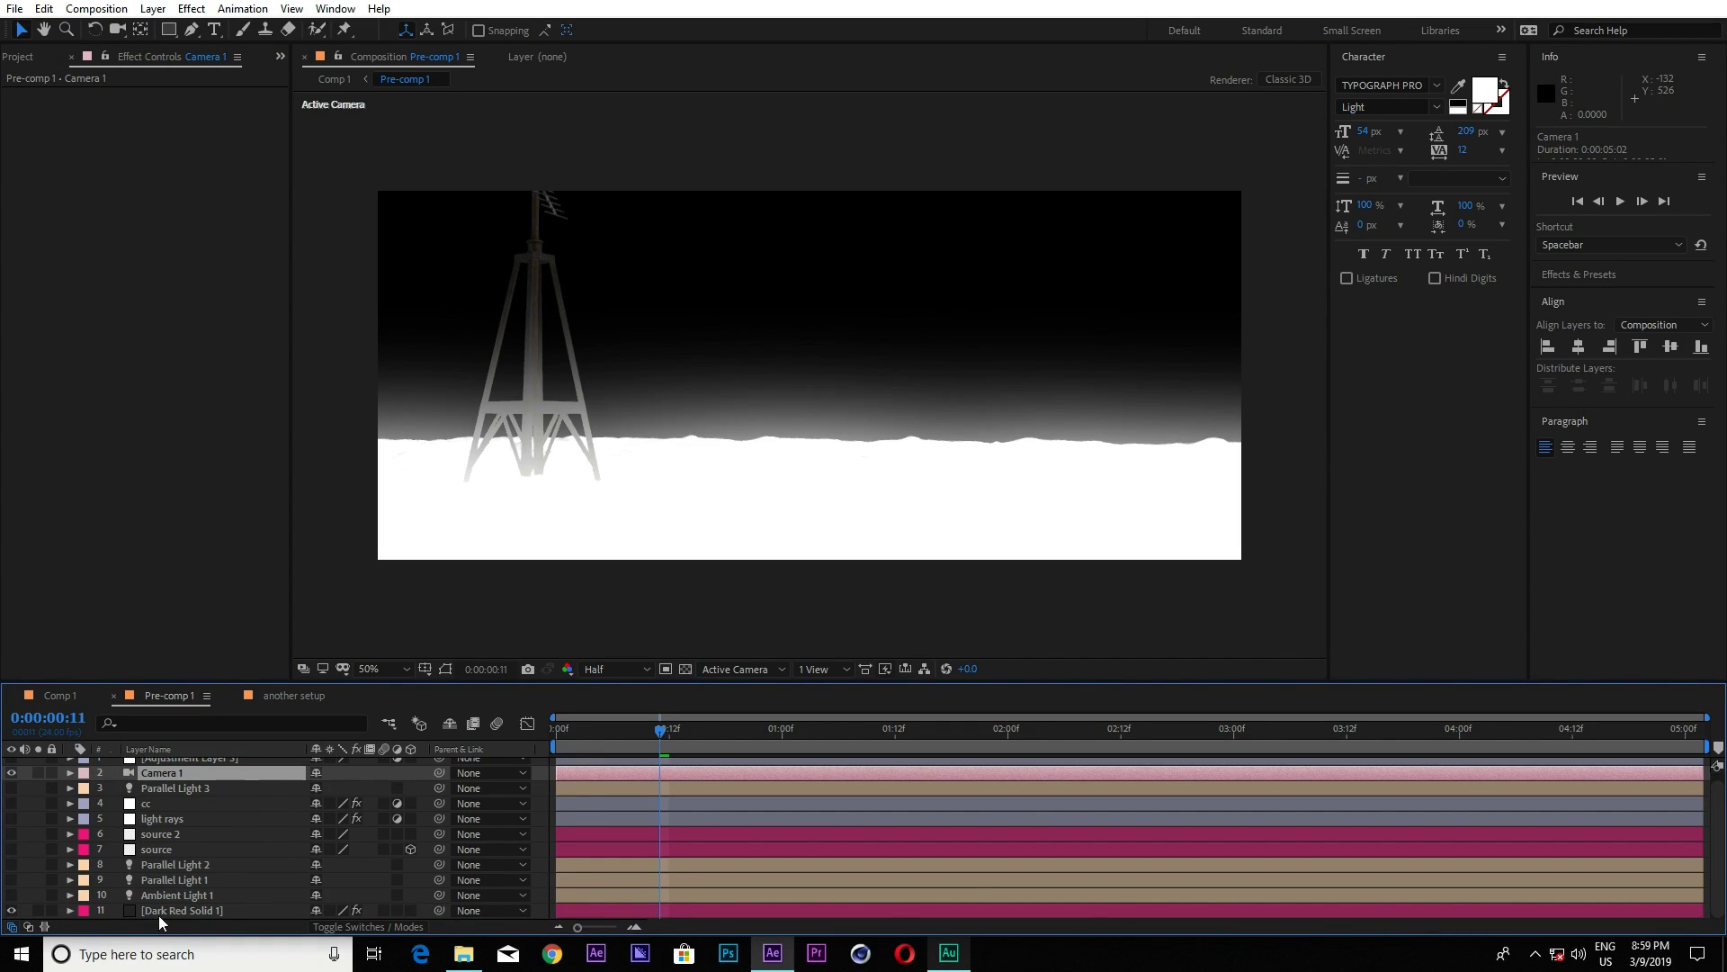
Turn off the glow in the Element render settings of the Dark Red Solid 1 layer.
{"action": "left_click", "coordinate": [180, 911]}
{"action": "scroll", "coordinate": [90, 522], "scroll_direction": "down", "scroll_amount": 15}
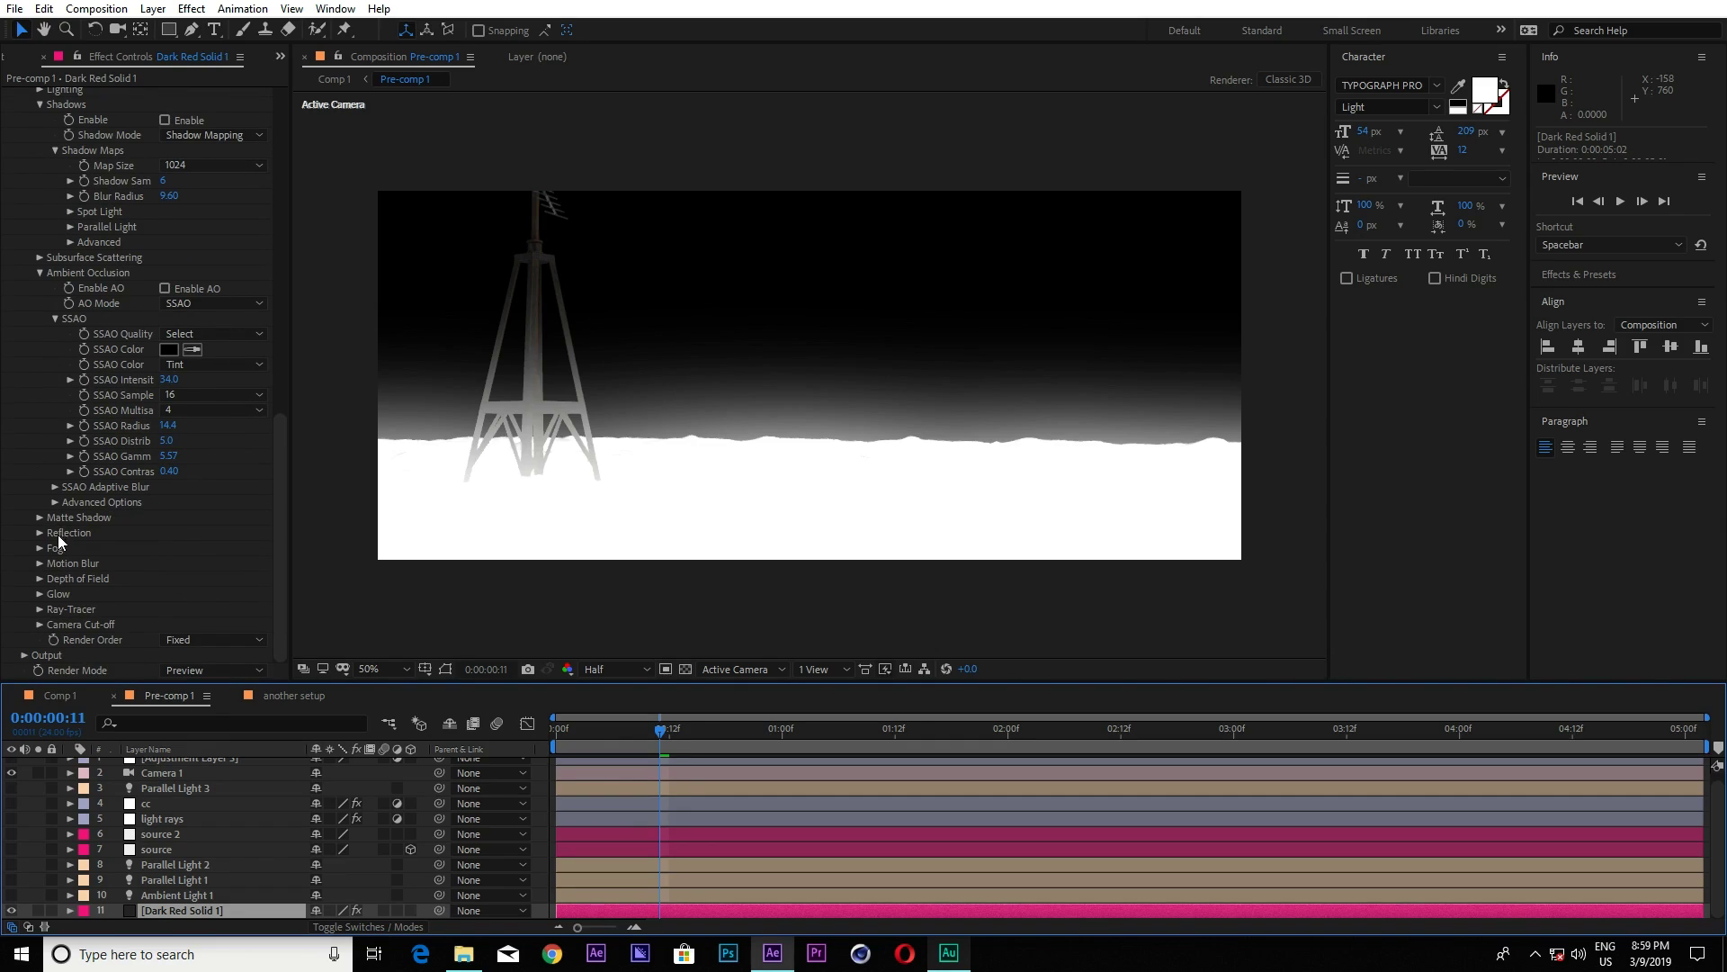
{"action": "left_click", "coordinate": [41, 594]}
{"action": "scroll", "coordinate": [46, 595], "scroll_direction": "down", "scroll_amount": 3}
{"action": "left_click", "coordinate": [165, 441]}
{"action": "left_click", "coordinate": [166, 441]}
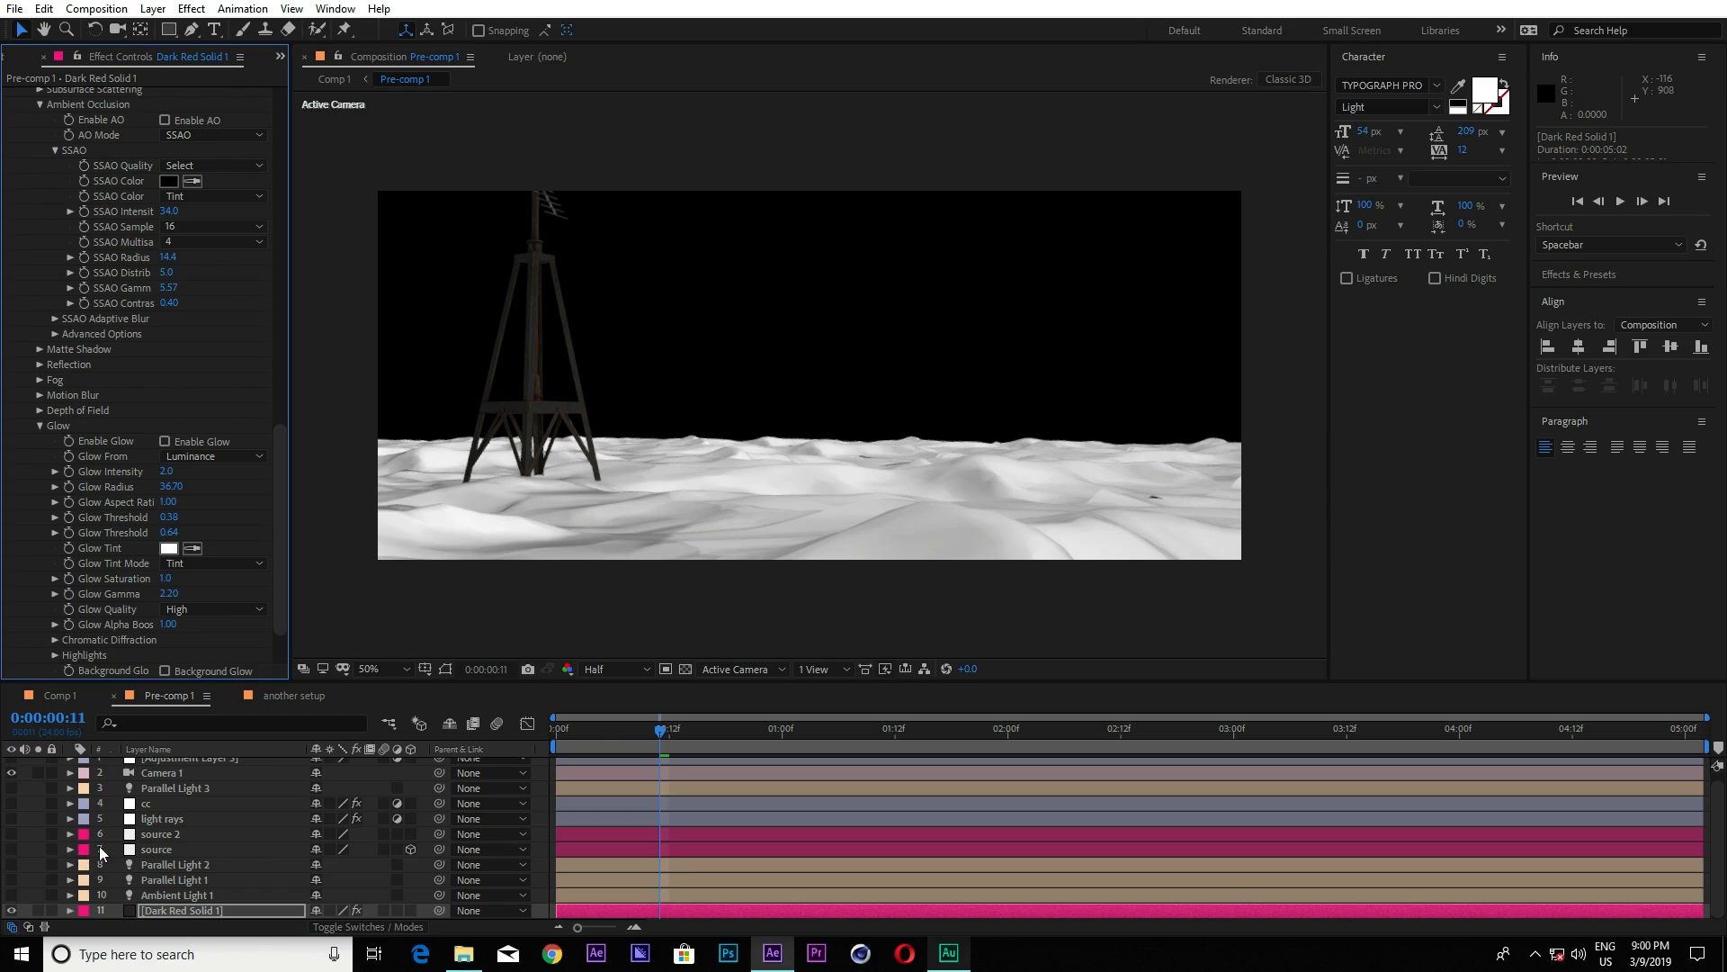
Switch Camera 1's visibility off and back on to compare the composition view.
{"action": "scroll", "coordinate": [196, 837], "scroll_direction": "up", "scroll_amount": 1}
{"action": "left_click", "coordinate": [159, 781]}
{"action": "left_click", "coordinate": [11, 780]}
{"action": "left_click", "coordinate": [10, 780]}
{"action": "scroll", "coordinate": [173, 908], "scroll_direction": "down", "scroll_amount": 1}
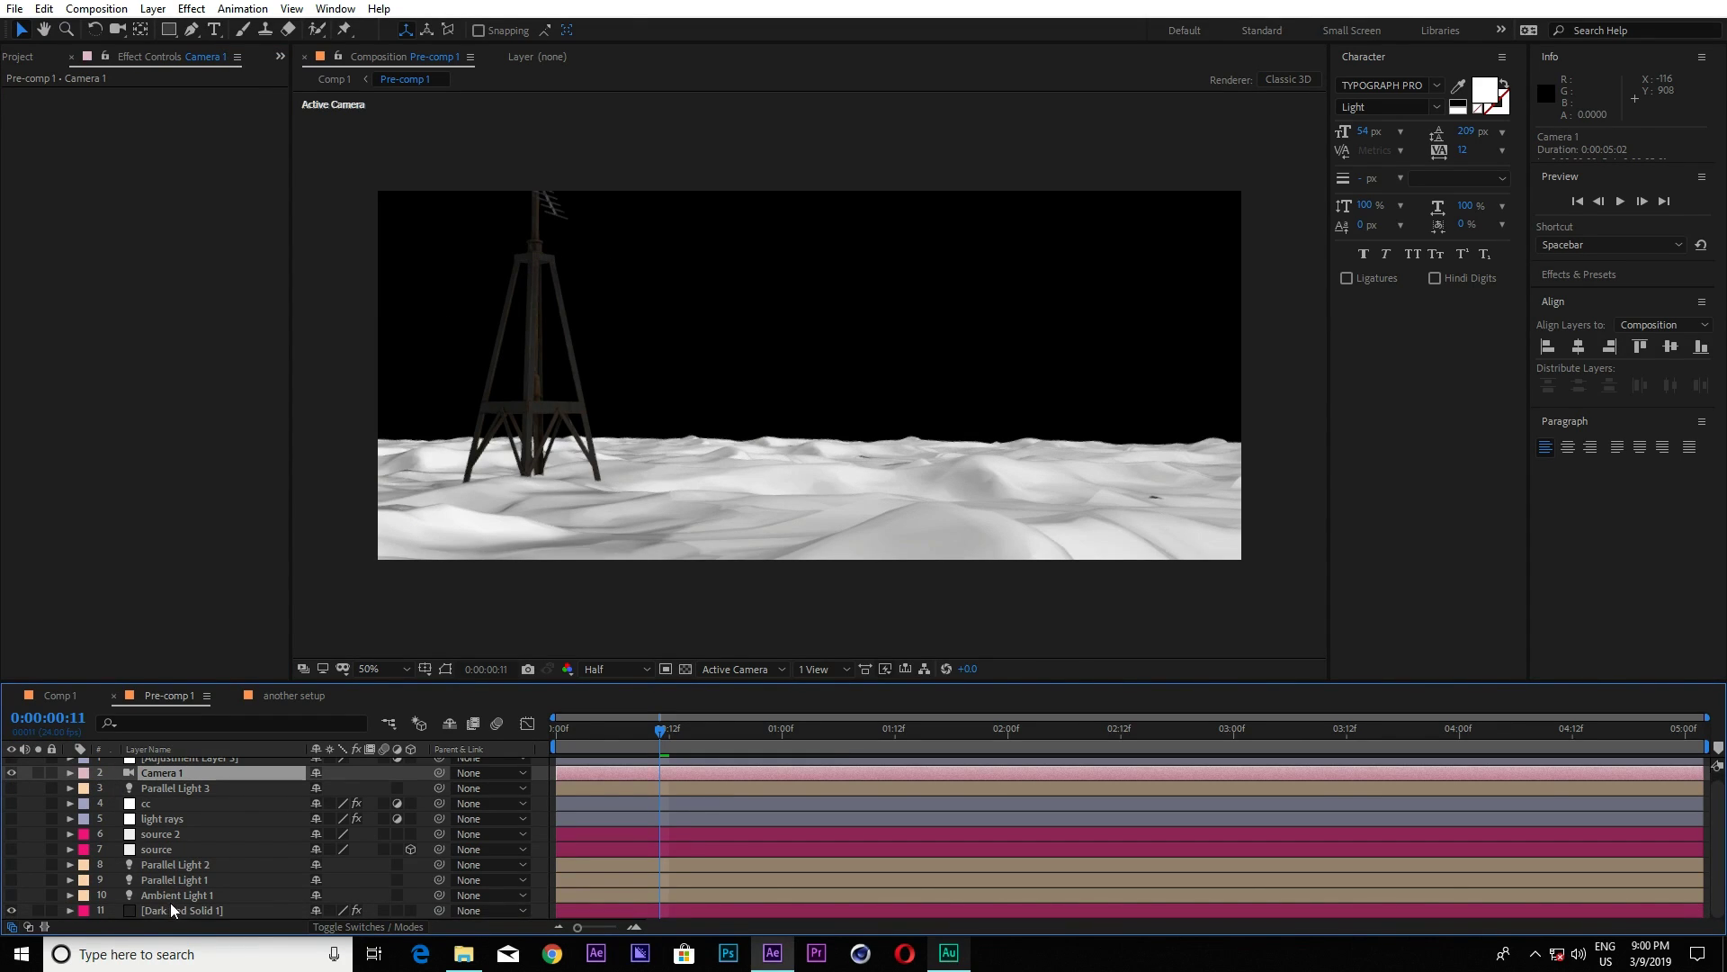
Inspect the terrain by orbiting in Custom View 1 with Dark Red Solid 1 selected, and return to Active Camera.
{"action": "left_click", "coordinate": [173, 911]}
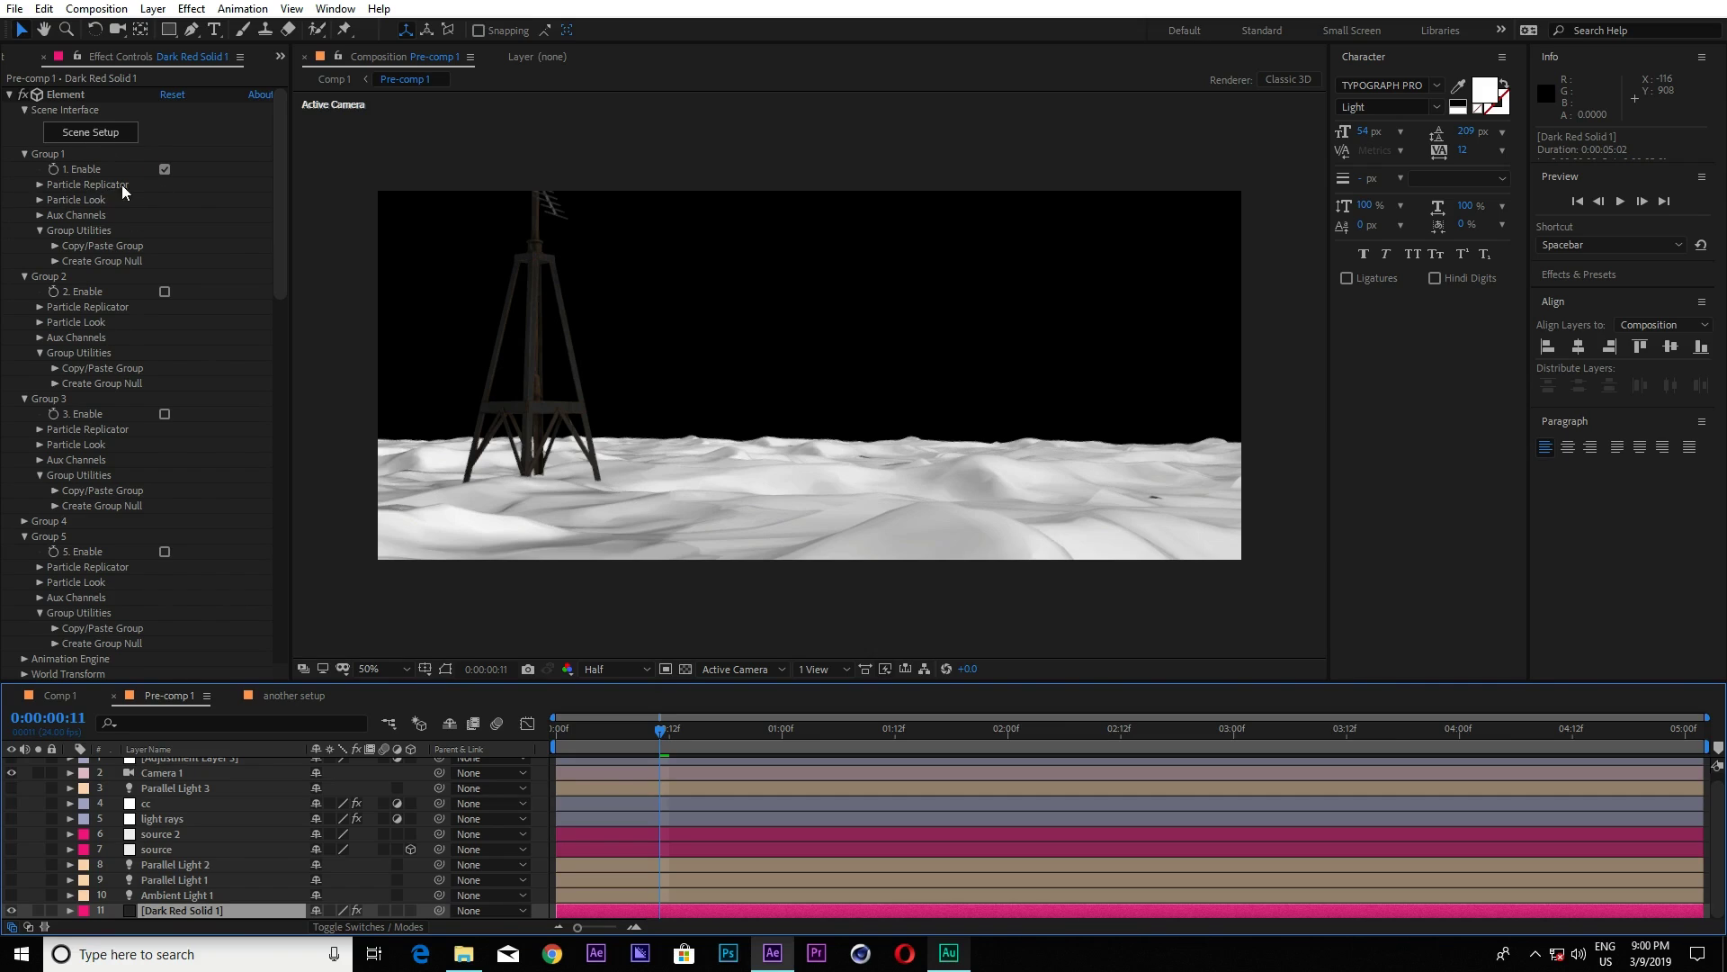
{"action": "left_click", "coordinate": [733, 668]}
{"action": "left_click", "coordinate": [748, 860]}
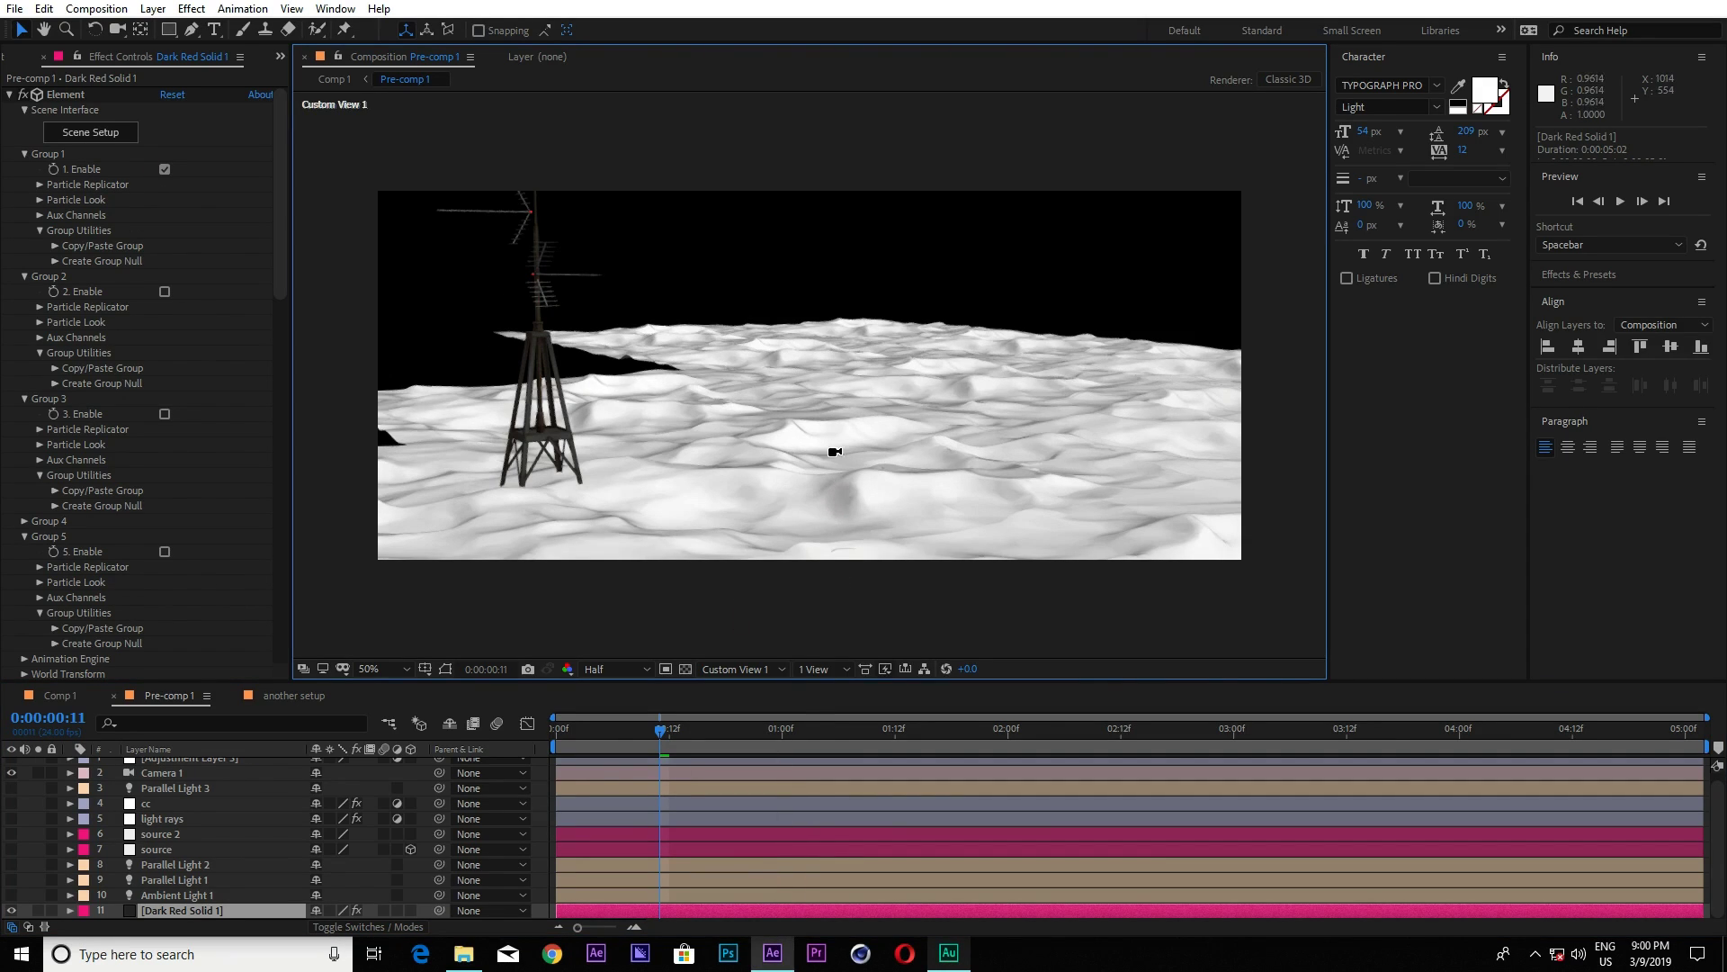
{"action": "key", "text": "c"}
{"action": "left_click_drag", "start_coordinate": [879, 332], "coordinate": [855, 428]}
{"action": "left_click", "coordinate": [733, 669]}
{"action": "left_click", "coordinate": [730, 700]}
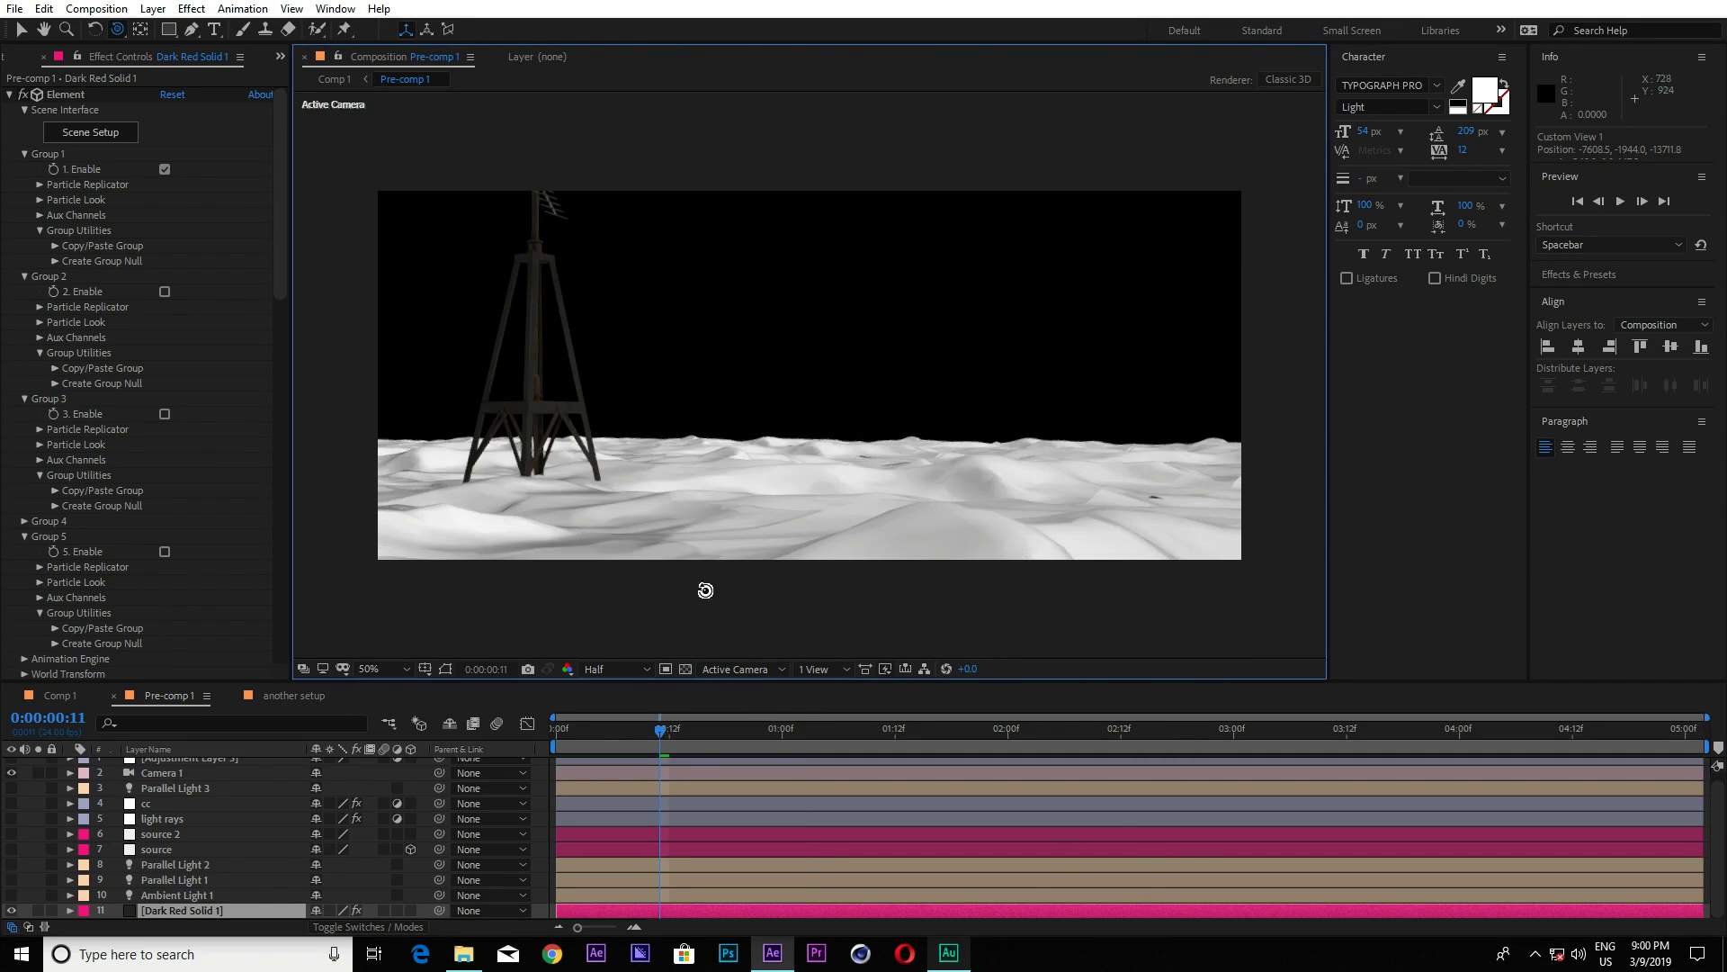
Enable Group 2 to add the grass, review its Particle Replicator settings and collapse the group.
{"action": "left_click", "coordinate": [165, 292]}
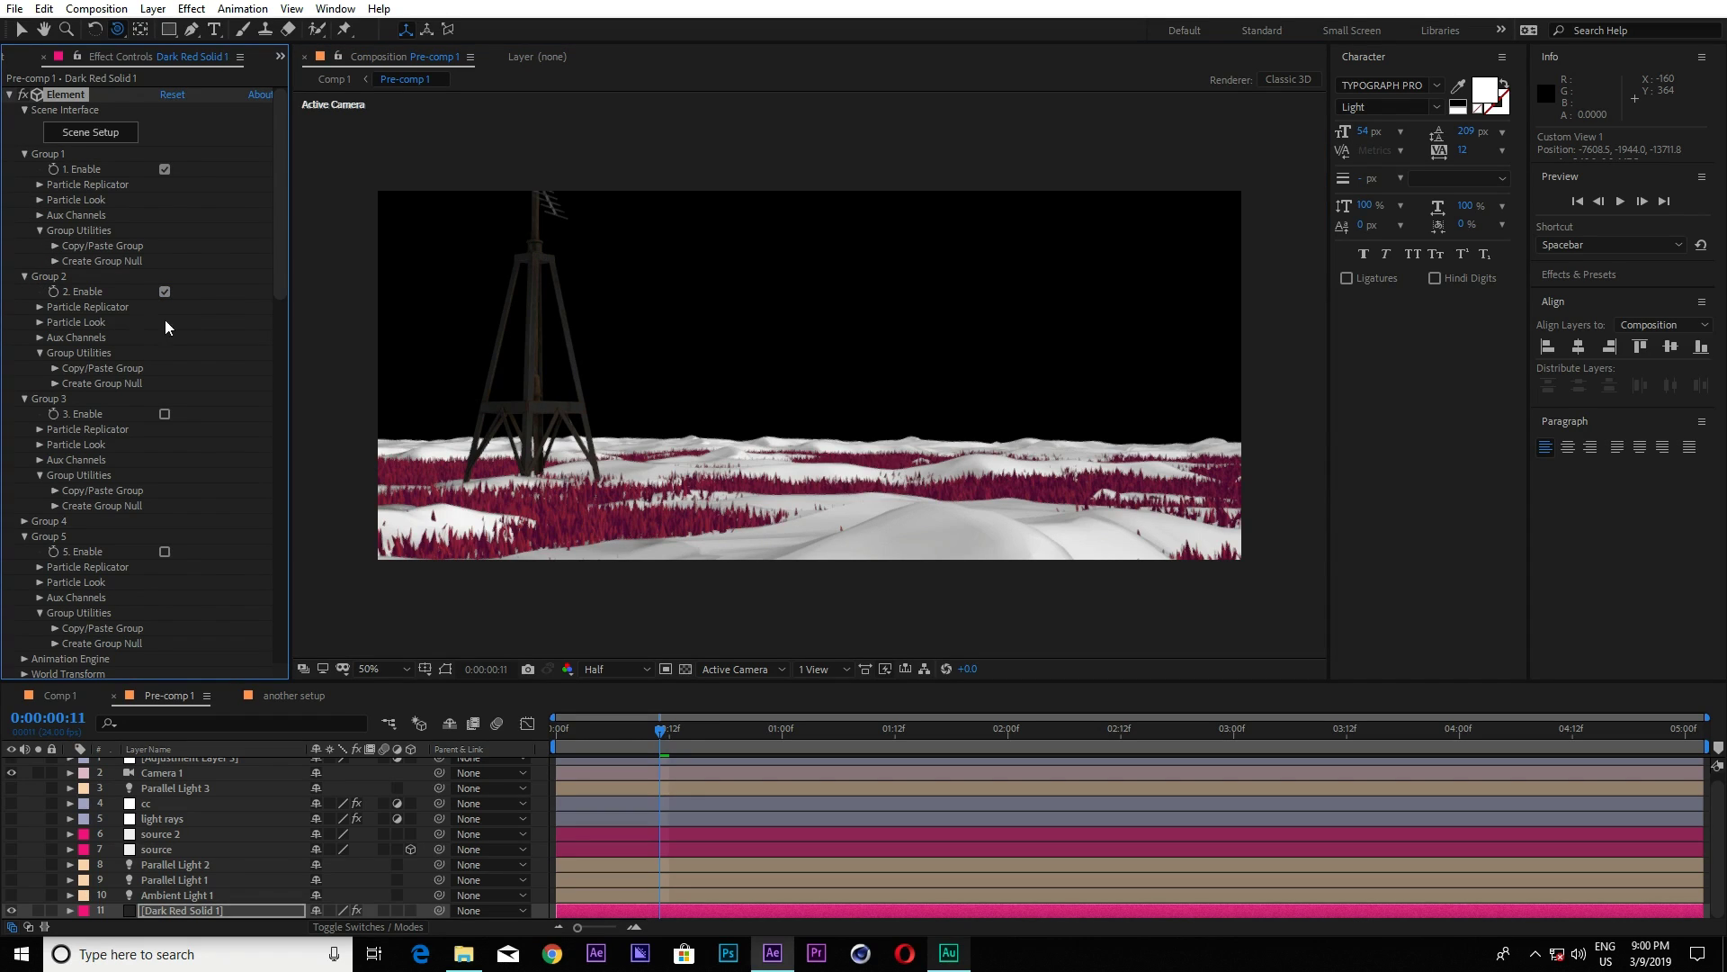
{"action": "left_click", "coordinate": [39, 307]}
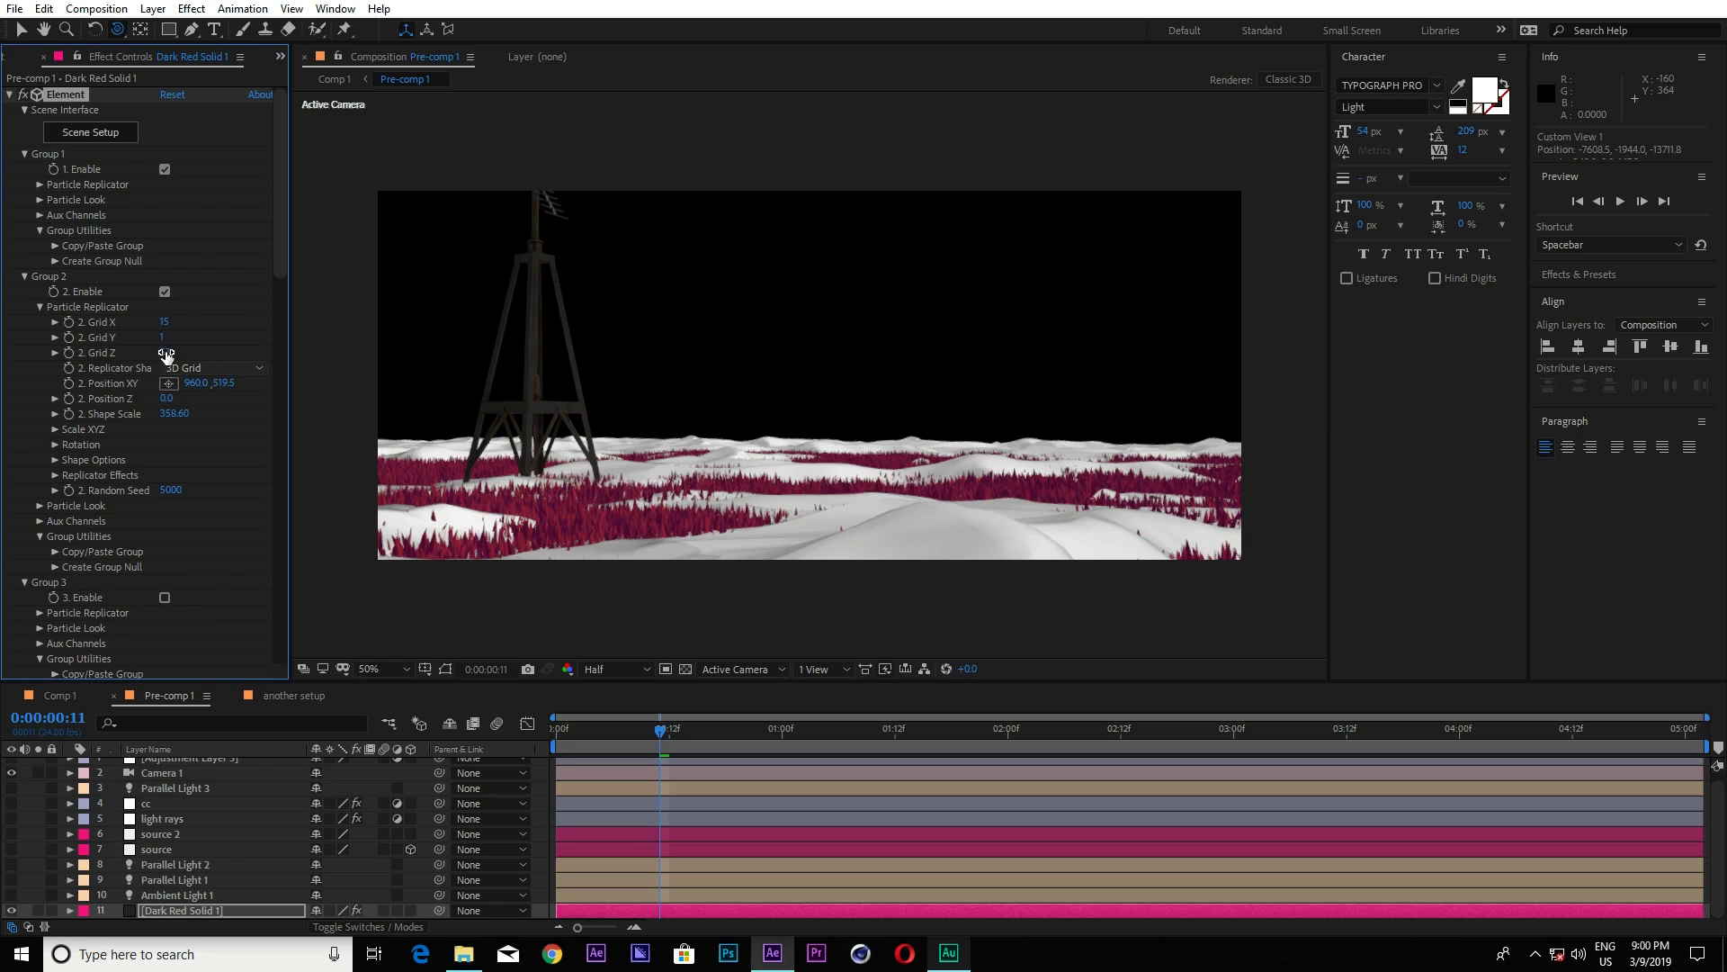
{"action": "left_click", "coordinate": [189, 375]}
{"action": "left_click", "coordinate": [207, 401]}
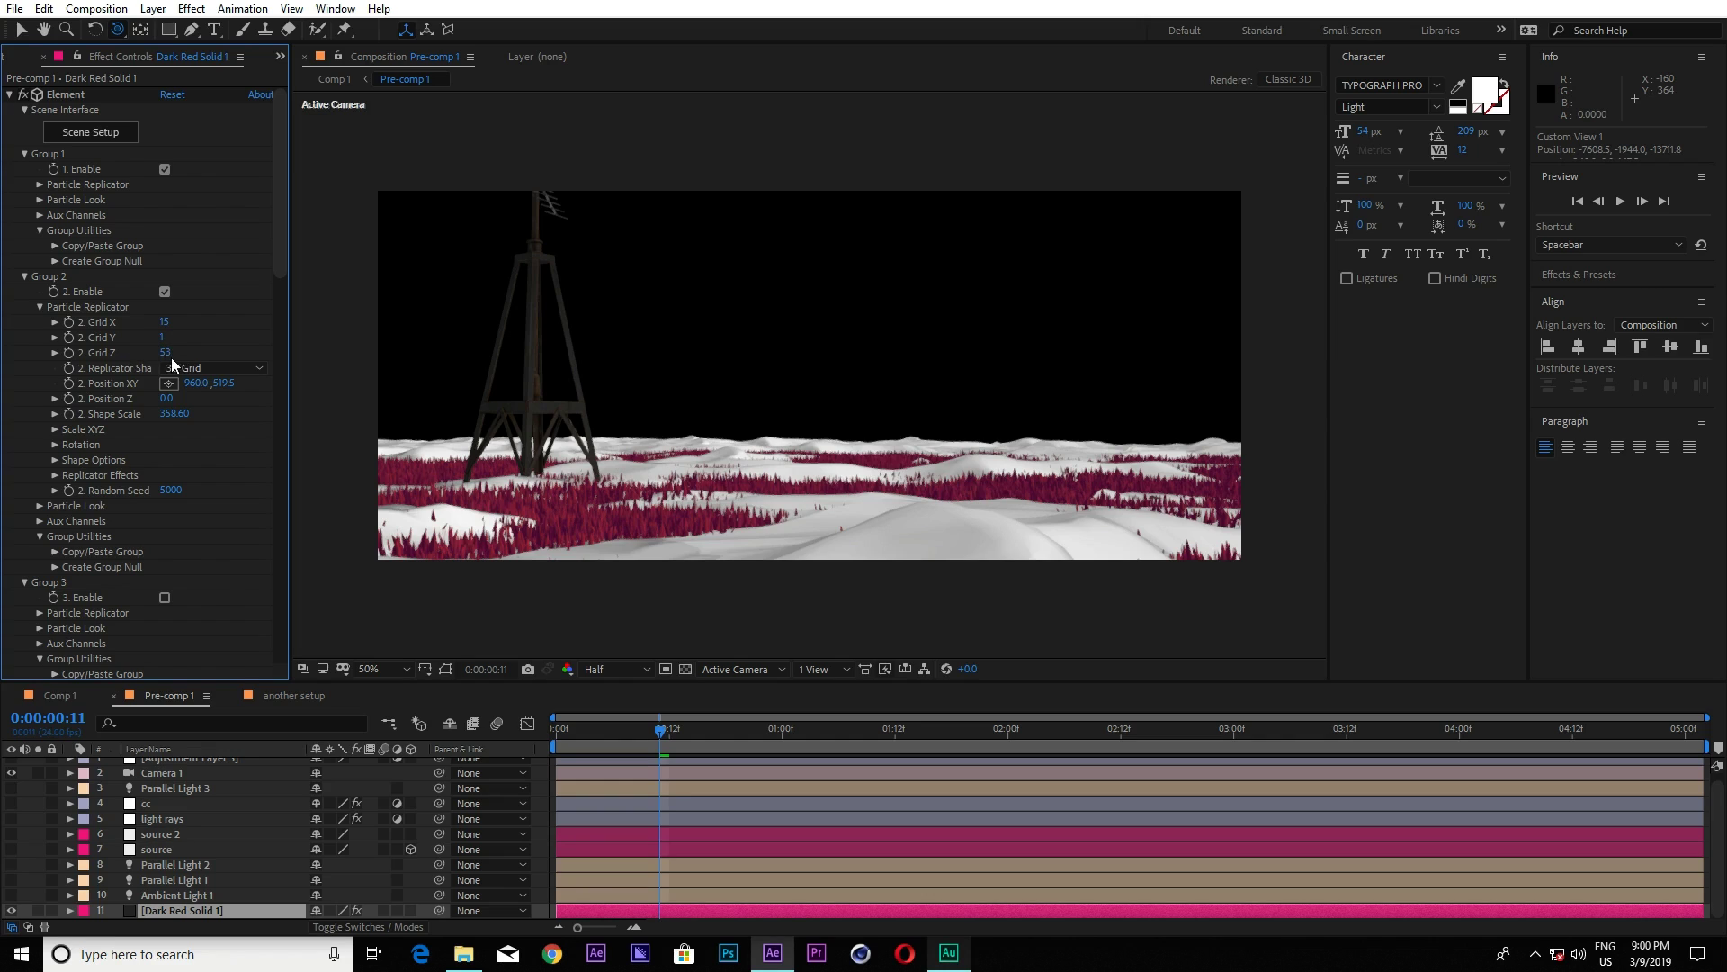
{"action": "mouse_move", "coordinate": [216, 387]}
{"action": "left_mouse_down"}
{"action": "mouse_move", "coordinate": [16, 407]}
{"action": "mouse_move", "coordinate": [202, 401]}
{"action": "left_mouse_up"}
{"action": "left_click_drag", "start_coordinate": [231, 479], "coordinate": [255, 467]}
{"action": "left_click", "coordinate": [26, 279]}
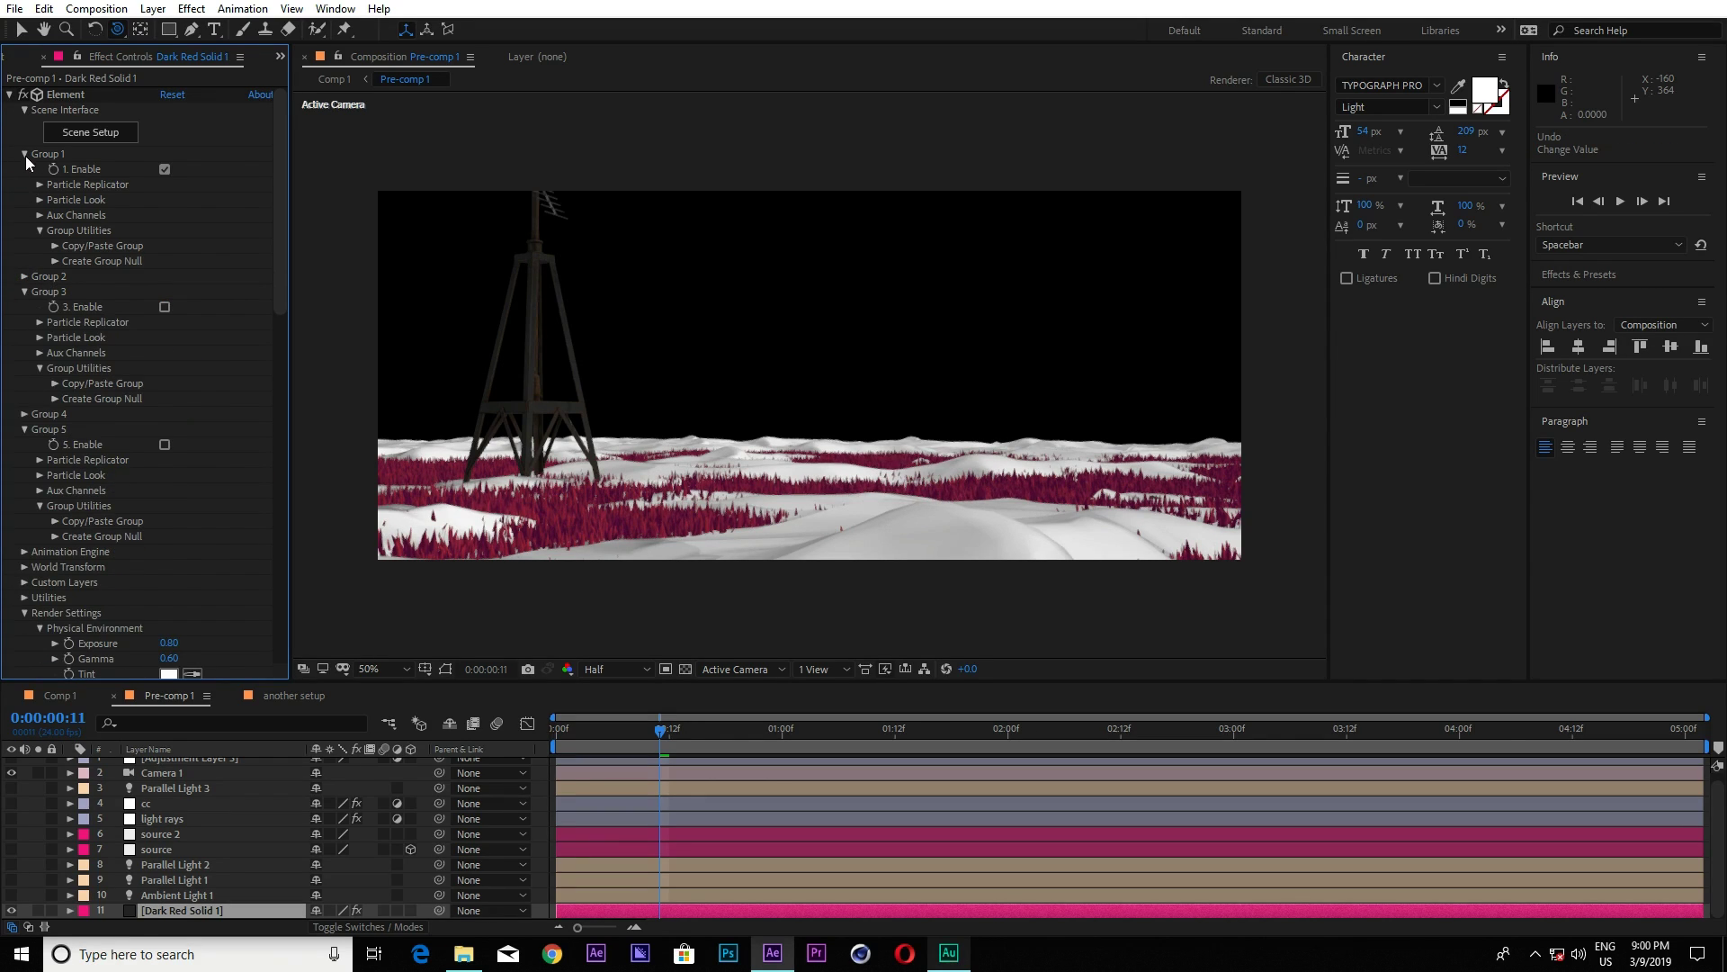
Enable Group 3 to add the trees and review its Particle Replicator settings, collapsing Groups 1 and 3.
{"action": "left_click", "coordinate": [25, 157]}
{"action": "left_click", "coordinate": [165, 201]}
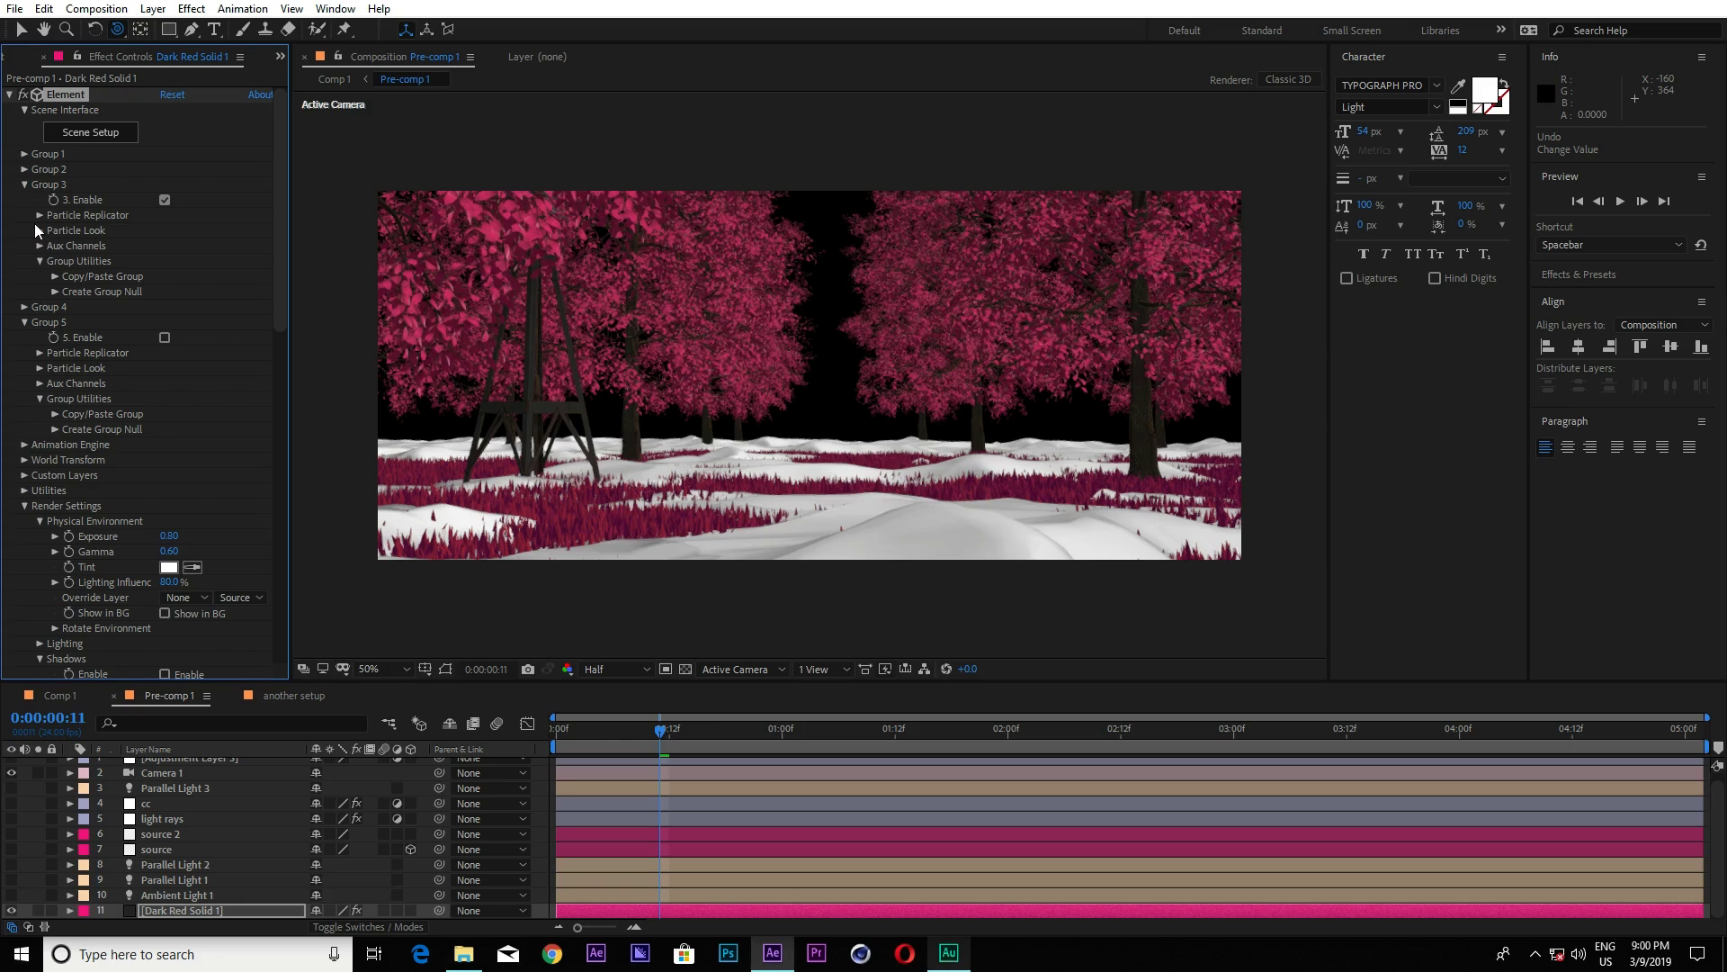
{"action": "left_click", "coordinate": [39, 216]}
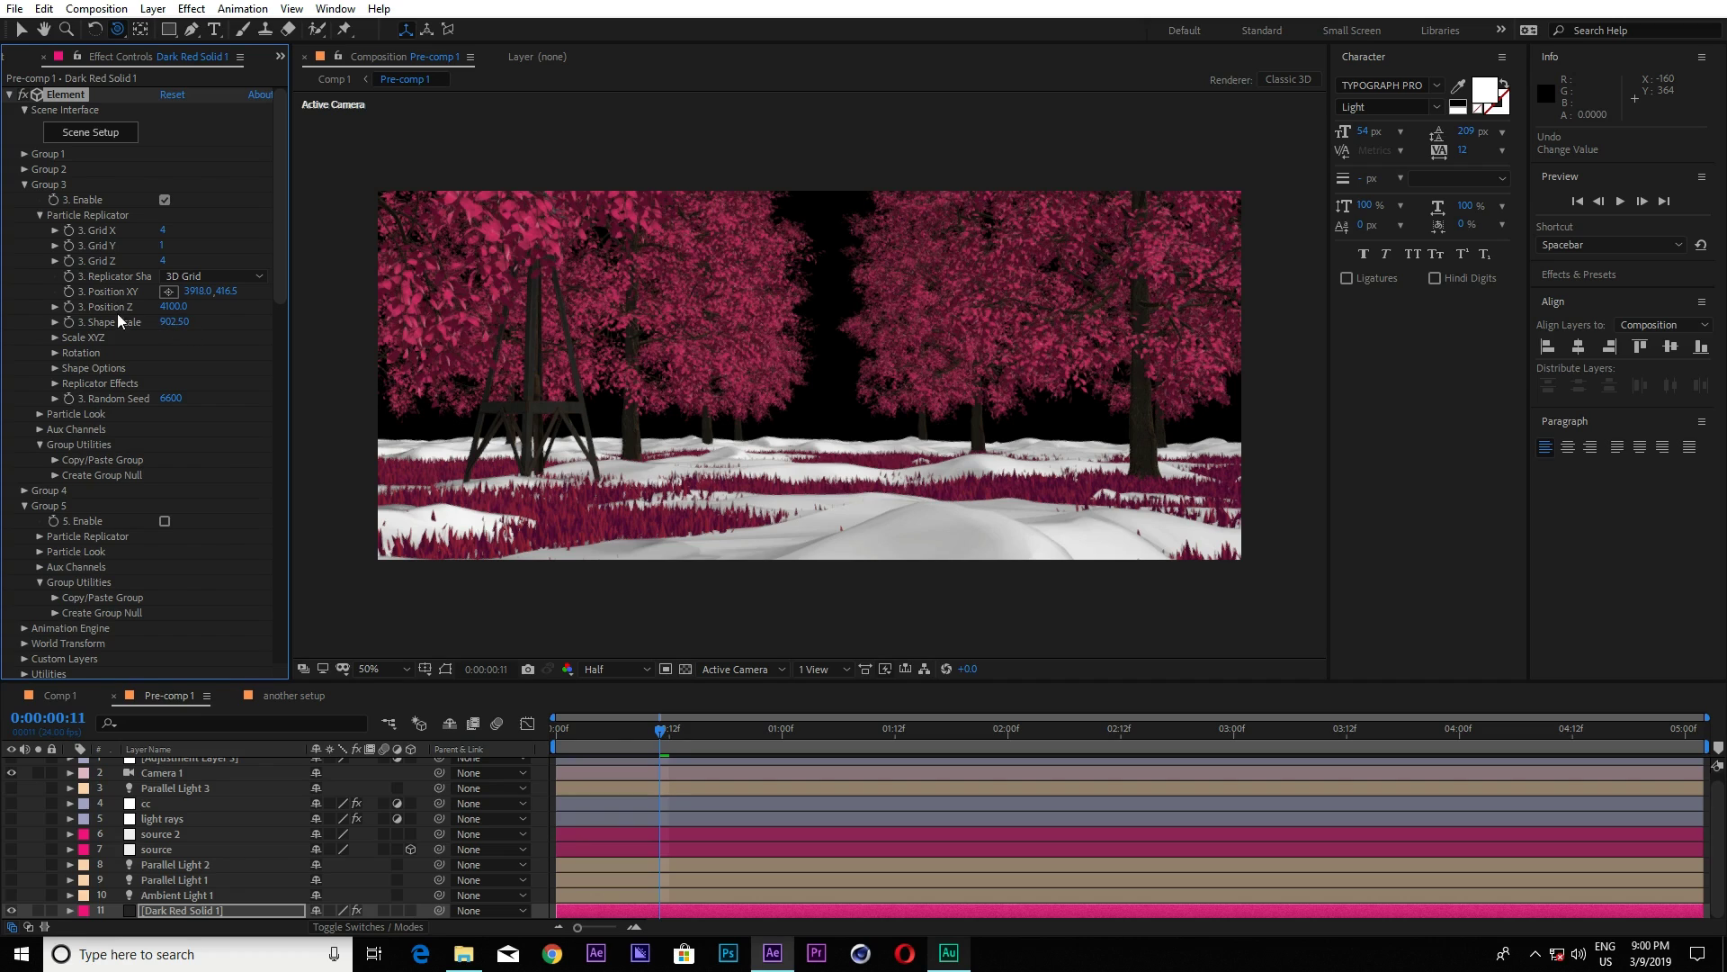
{"action": "left_click", "coordinate": [40, 215]}
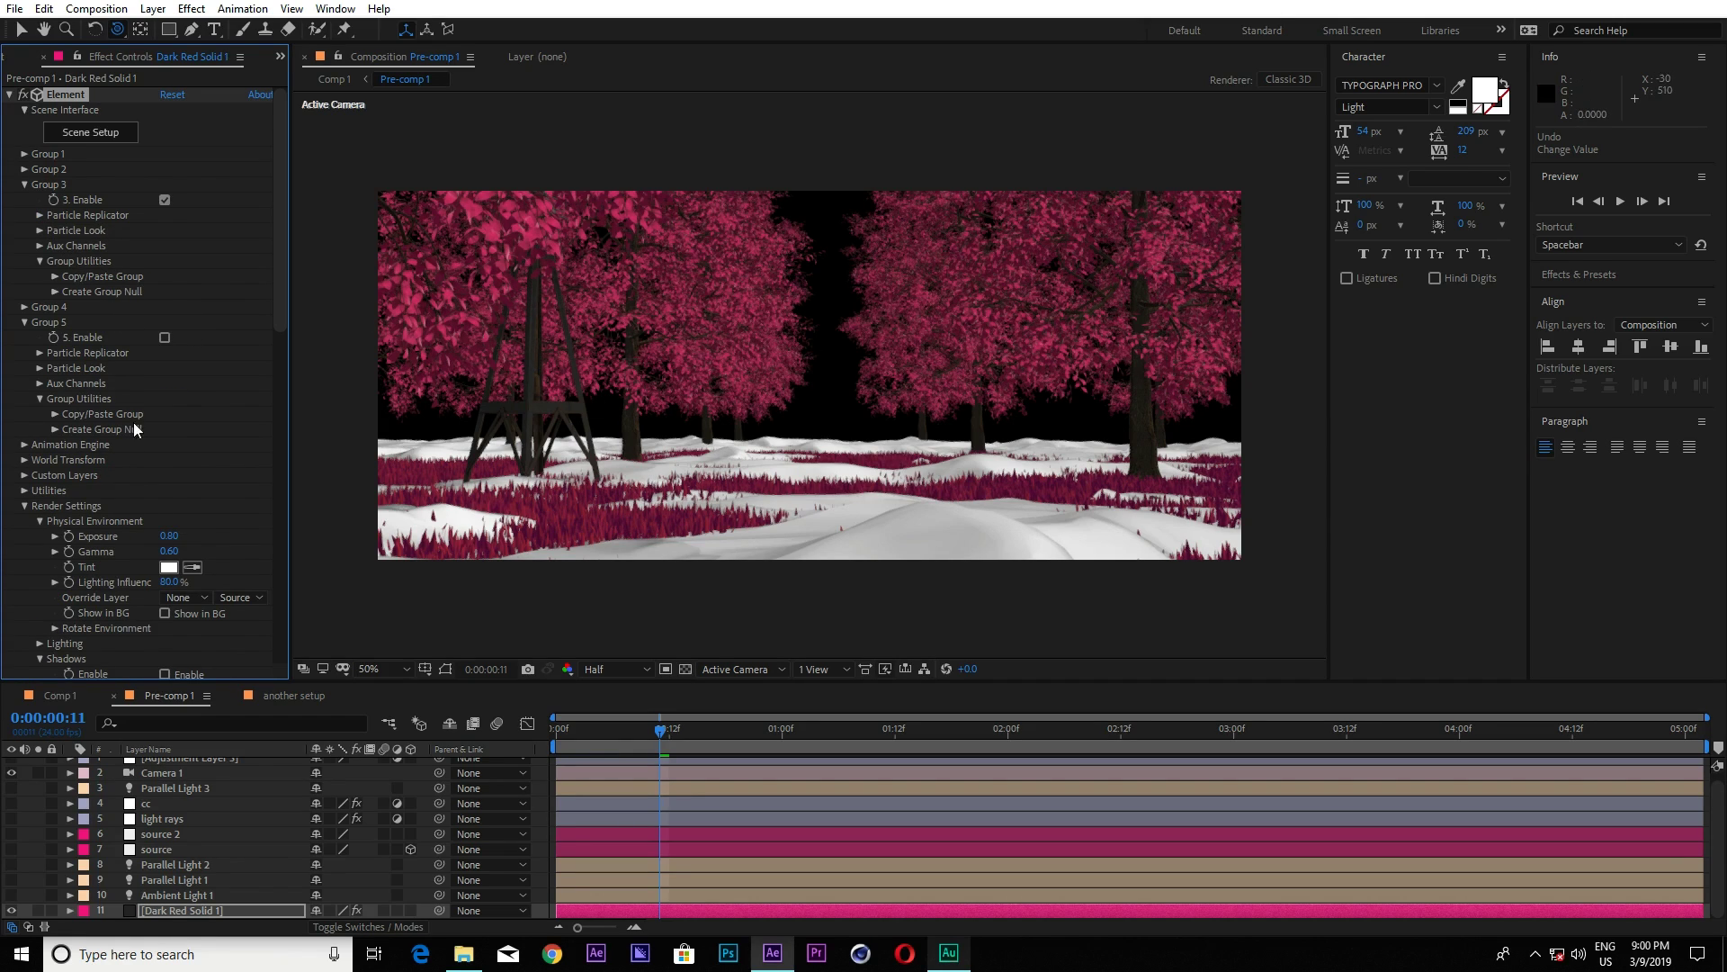
{"action": "left_click", "coordinate": [24, 184]}
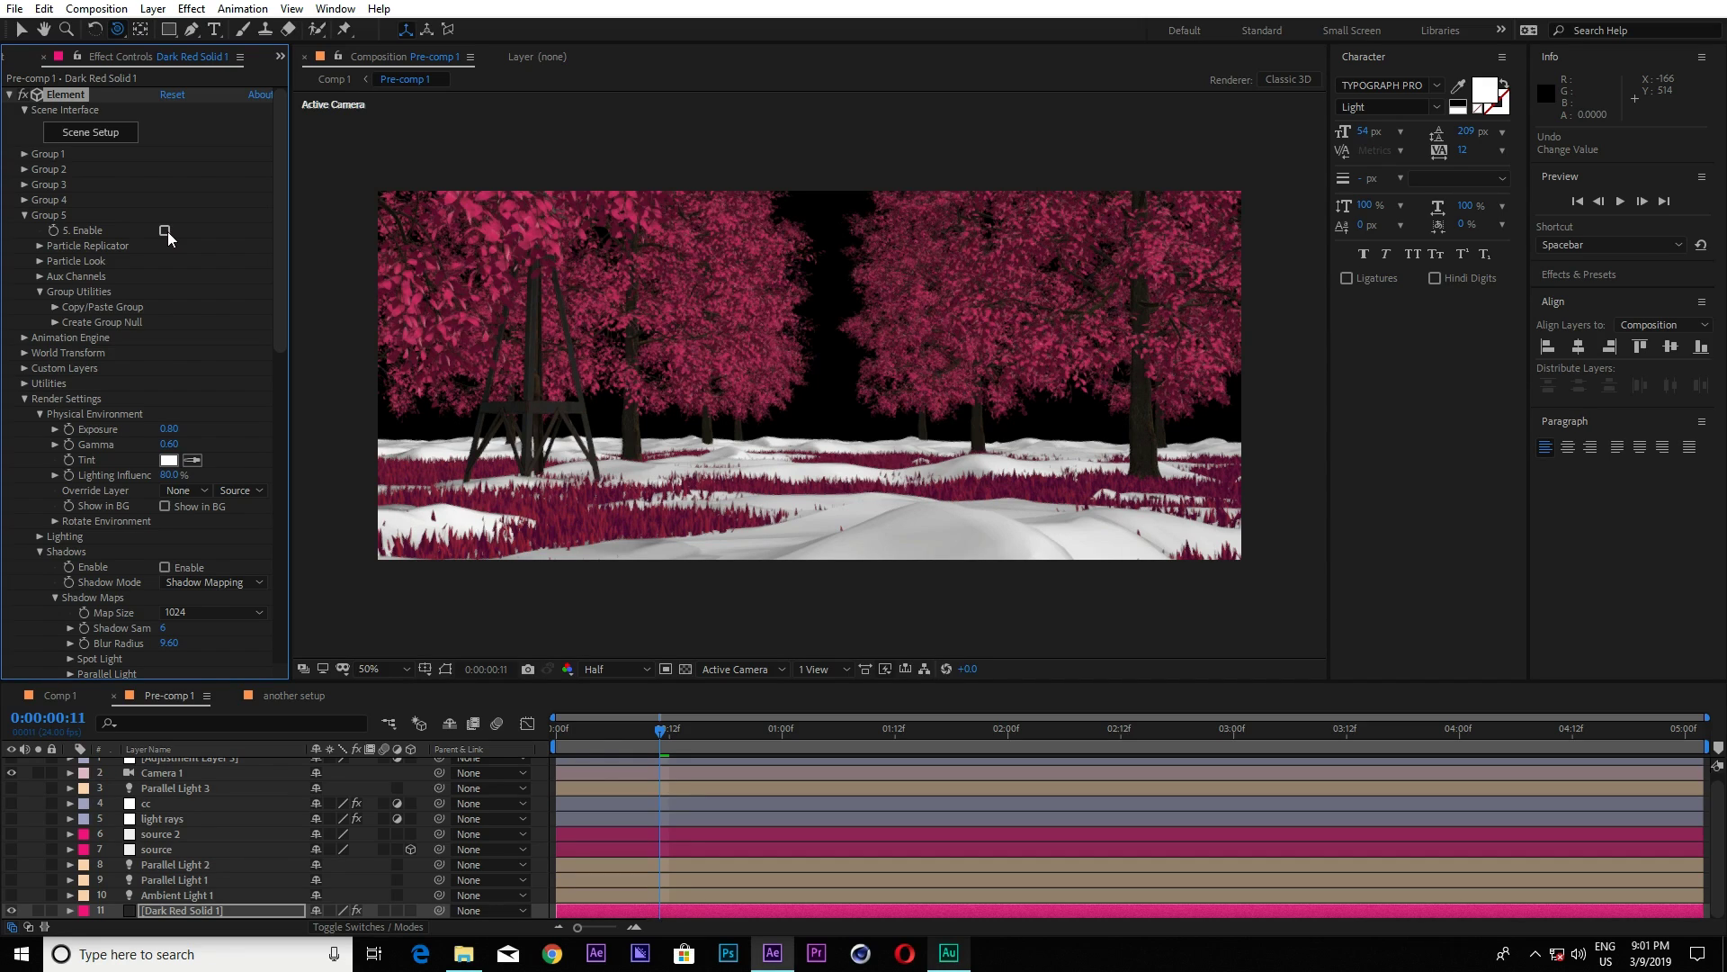
Enable Group 5 for the city buildings, hiding Group 3 temporarily to check them, and collapse both groups.
{"action": "left_click", "coordinate": [25, 185]}
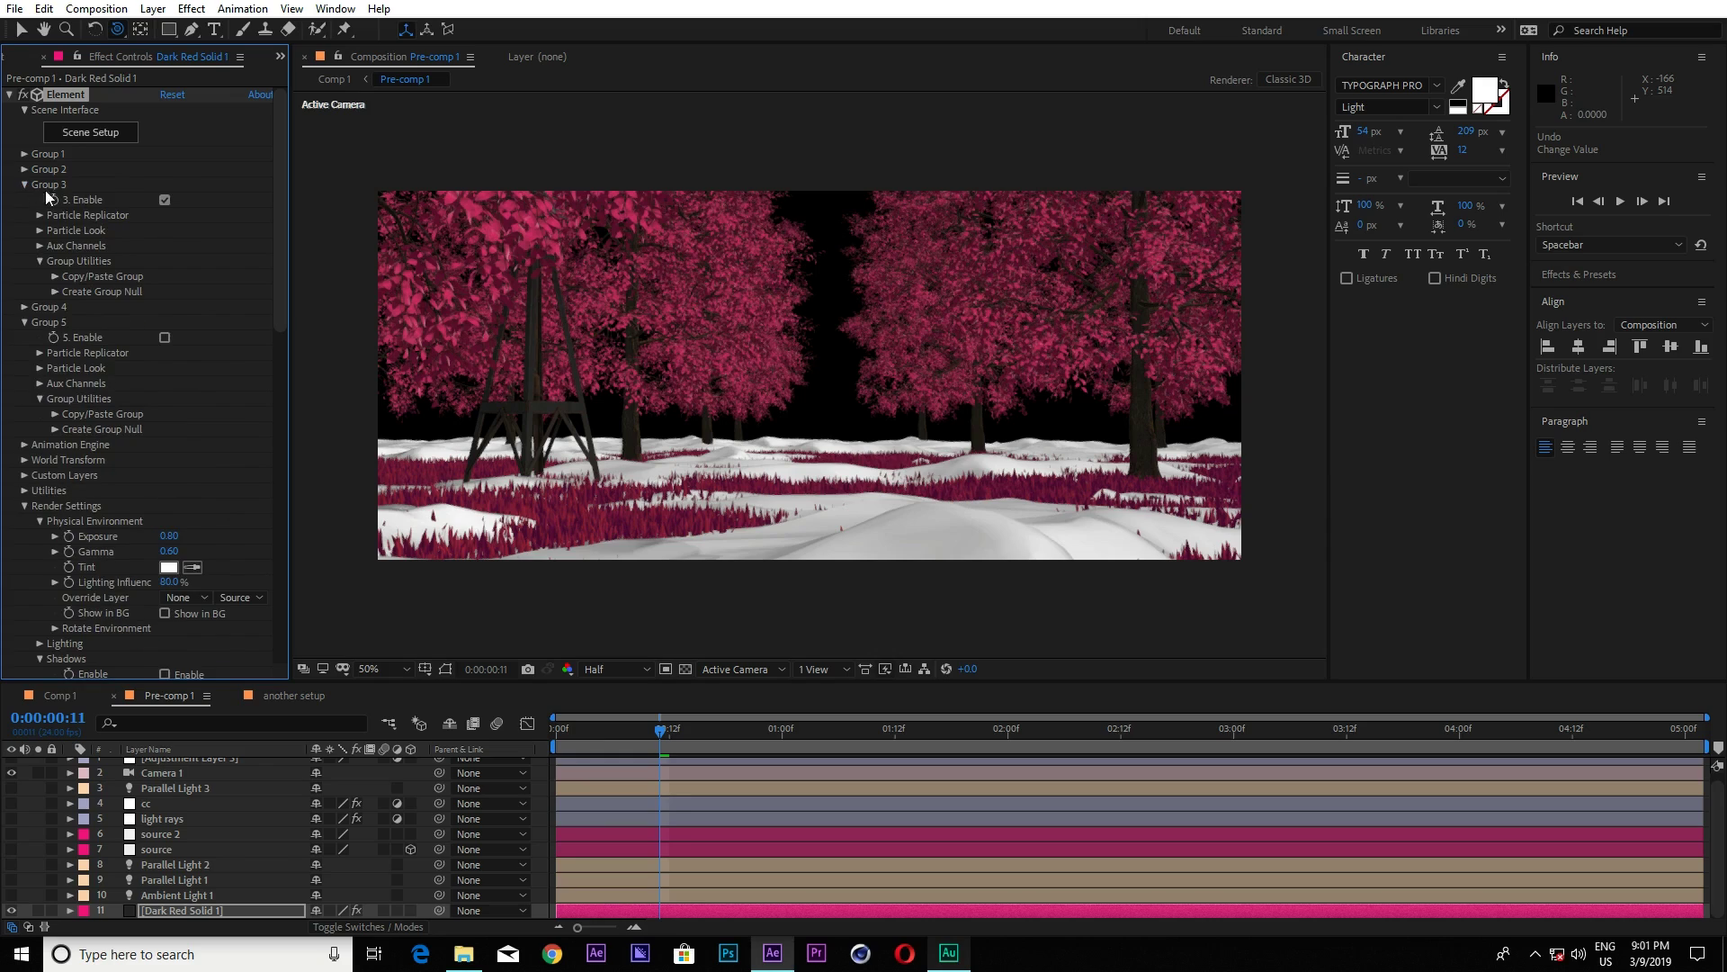
{"action": "left_click", "coordinate": [165, 200]}
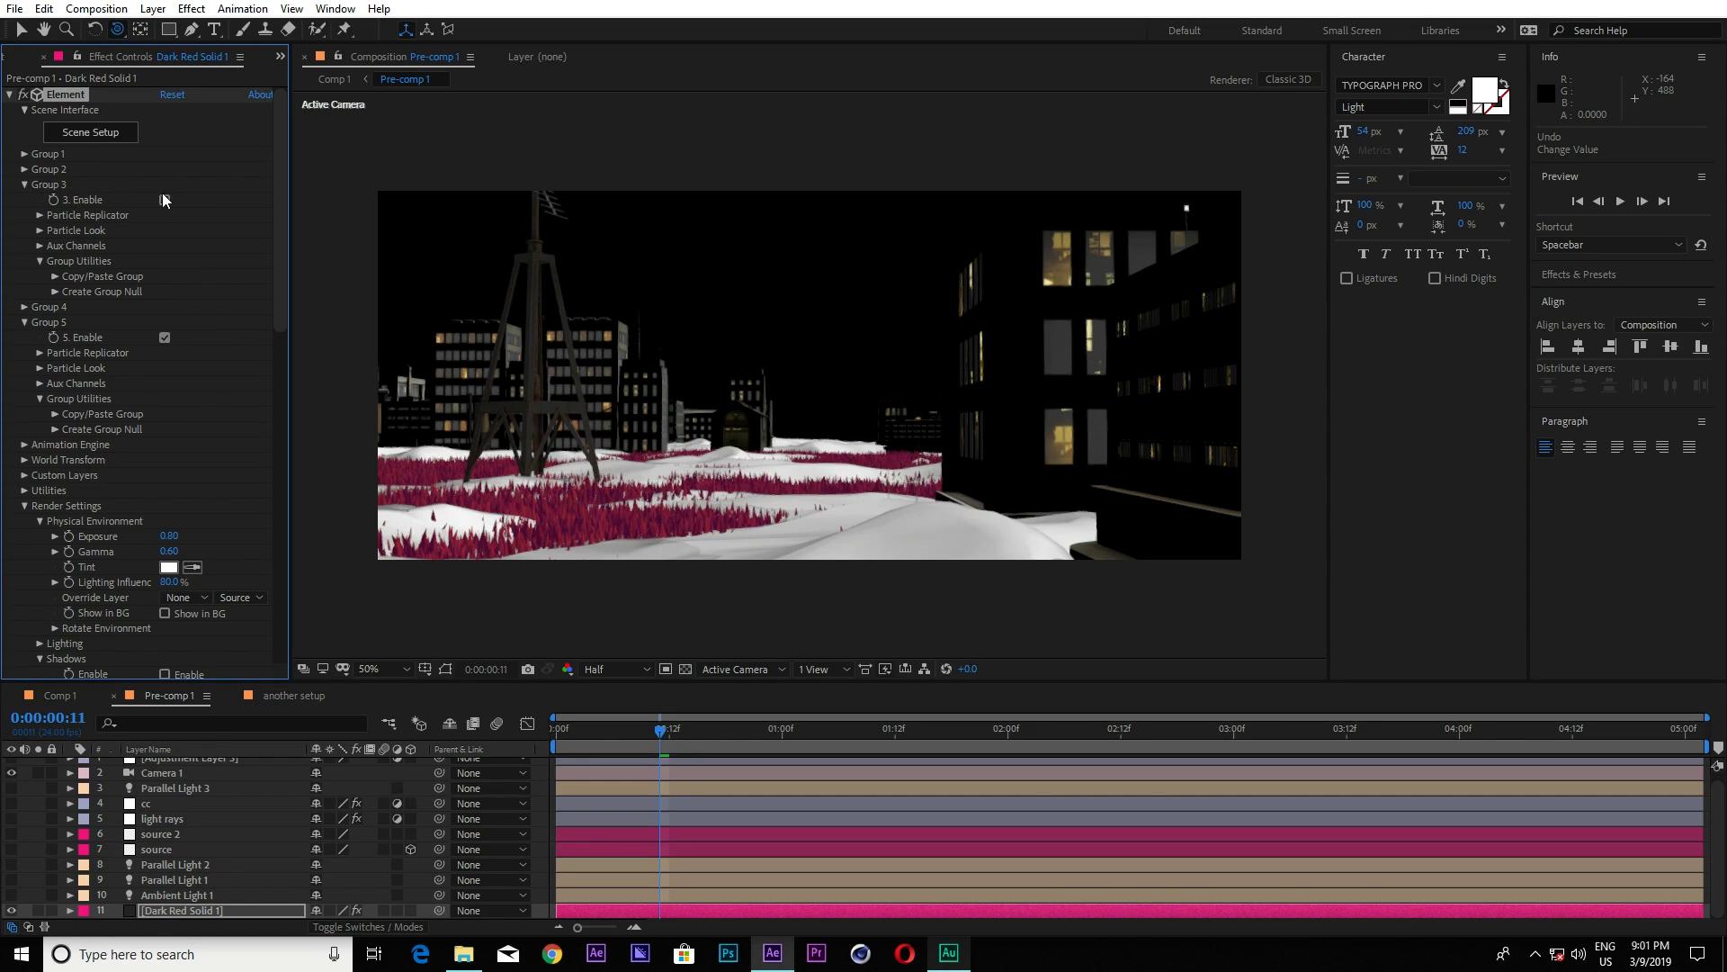
{"action": "left_click", "coordinate": [25, 185]}
{"action": "left_click", "coordinate": [24, 216]}
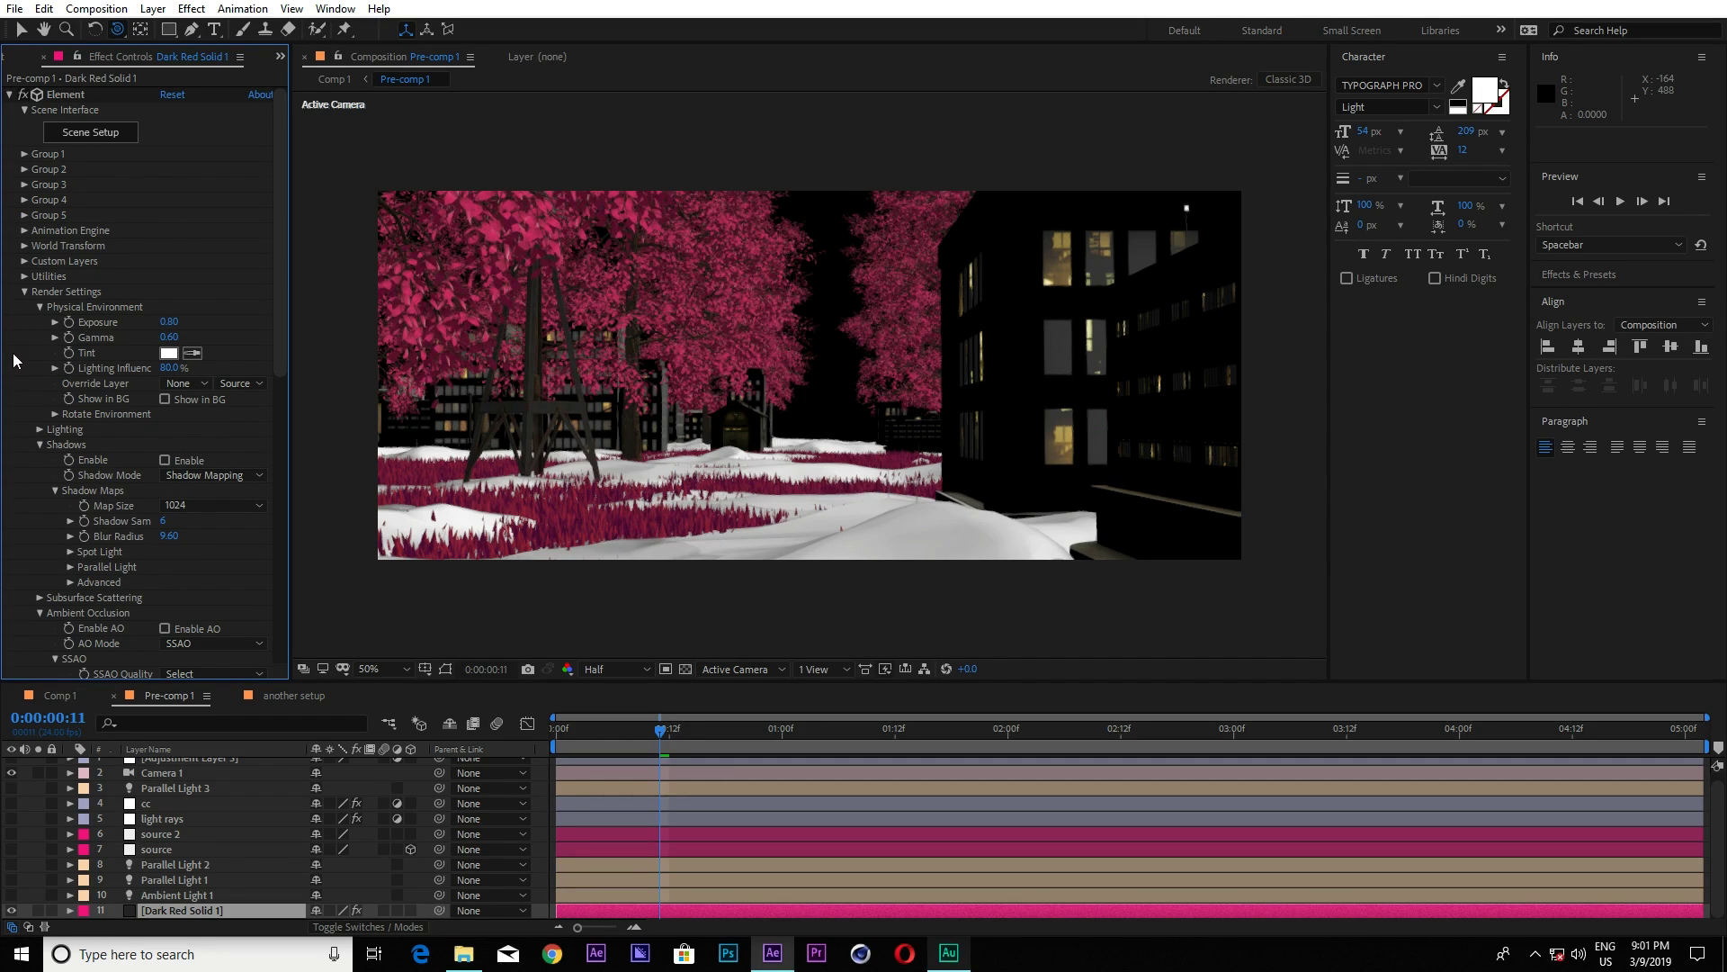
Try a Lighting Influence of 25% for the physical environment and set it back to 80%.
{"action": "left_click", "coordinate": [168, 369]}
{"action": "key", "text": "Return"}
{"action": "left_click", "coordinate": [172, 369]}
{"action": "type", "text": "25"}
{"action": "key", "text": "Return"}
{"action": "left_click", "coordinate": [172, 369]}
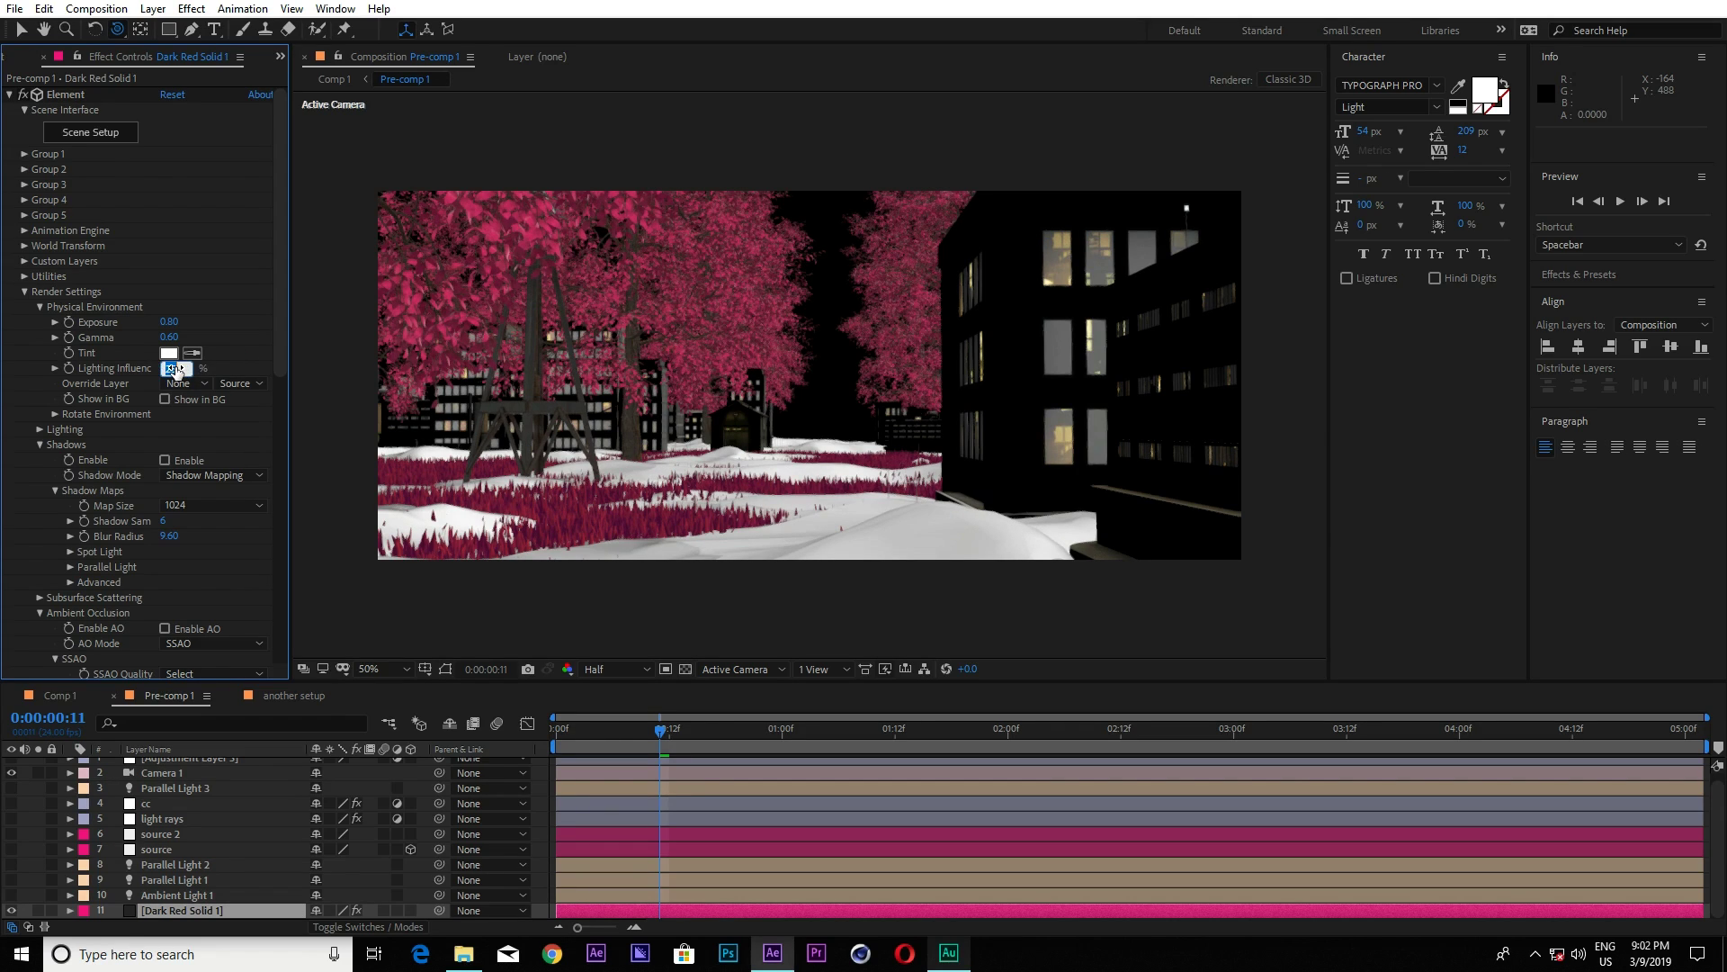
{"action": "type", "text": "80"}
{"action": "key", "text": "Return"}
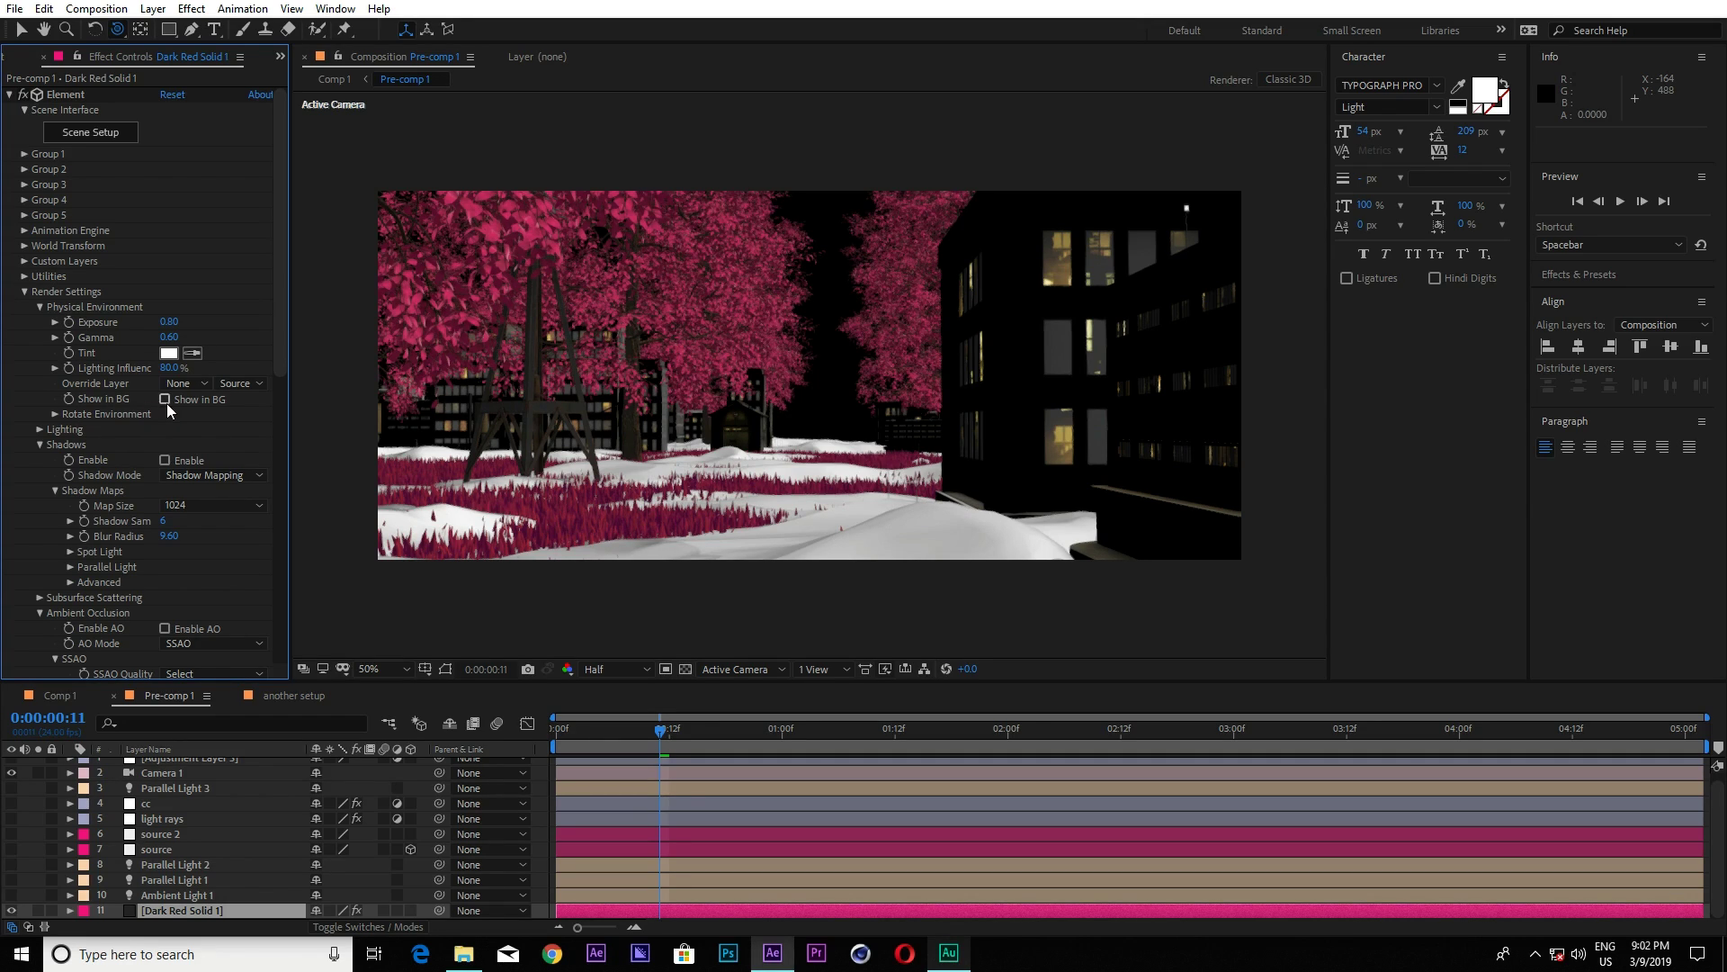
Show the physical environment in the background, try its exposure and collapse the Physical Environment settings.
{"action": "left_click", "coordinate": [168, 401]}
{"action": "left_click", "coordinate": [167, 401]}
{"action": "left_click", "coordinate": [165, 400]}
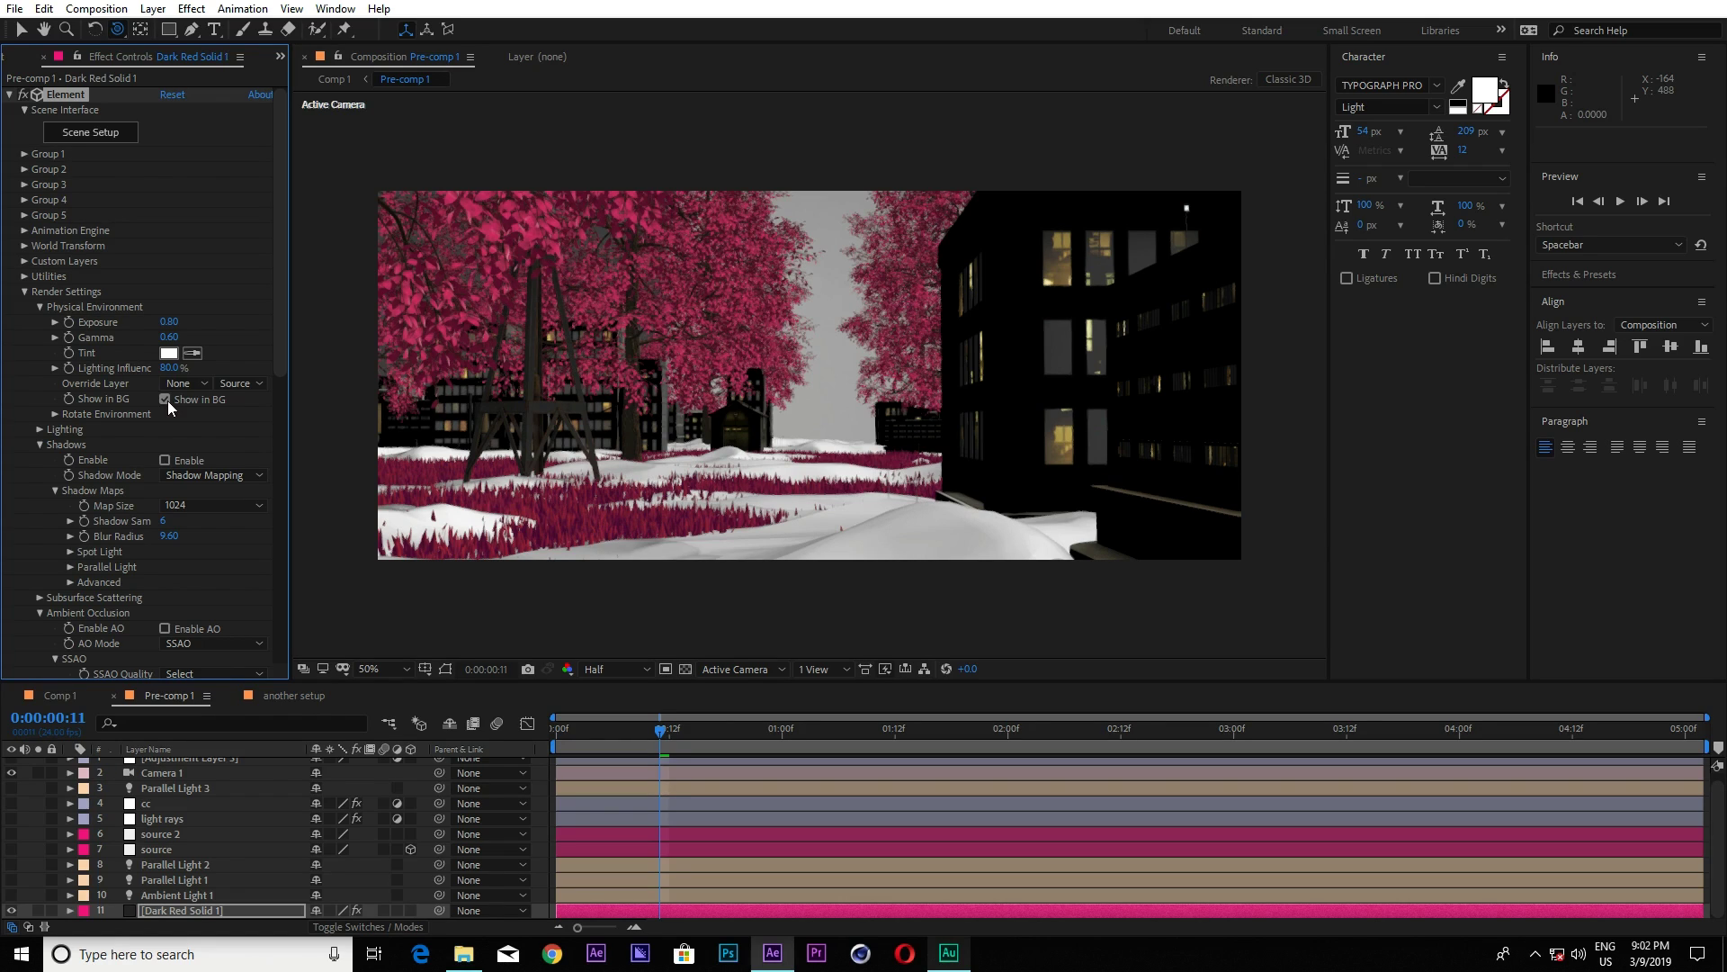
{"action": "left_click_drag", "start_coordinate": [171, 325], "coordinate": [176, 323]}
{"action": "key", "text": "Return"}
{"action": "left_click", "coordinate": [39, 306]}
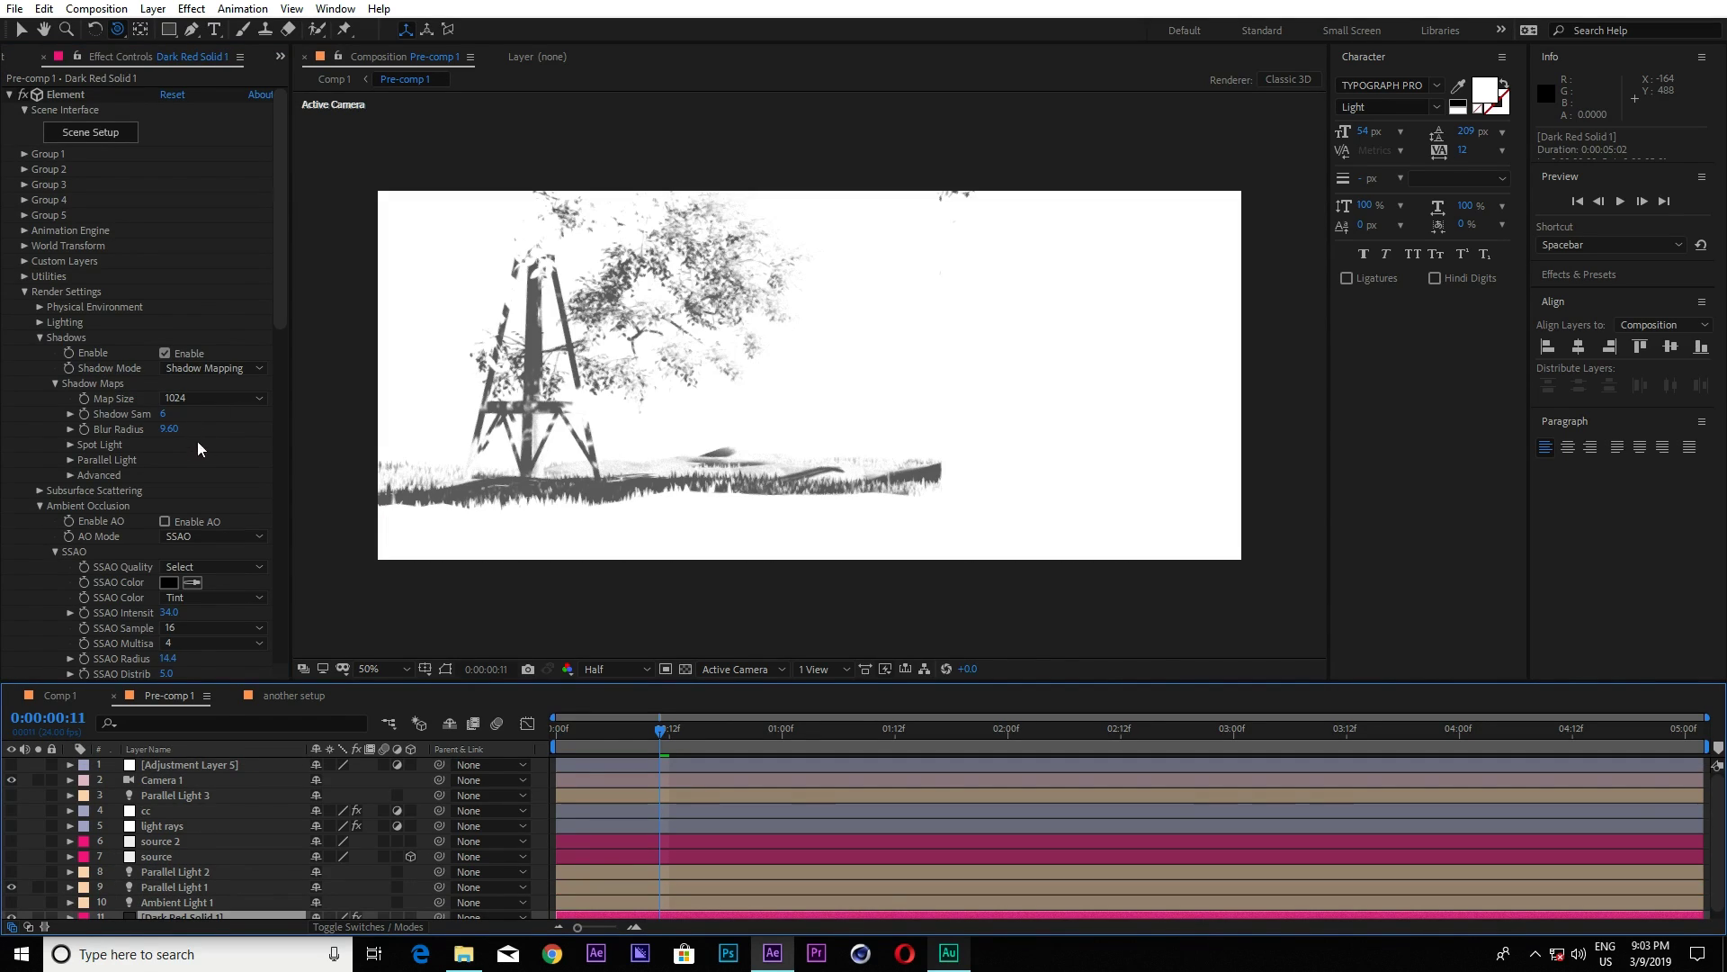
Review the shadow mode choices and the Parallel Light shadow map settings with the composition fitted to the viewer.
{"action": "left_click", "coordinate": [214, 368]}
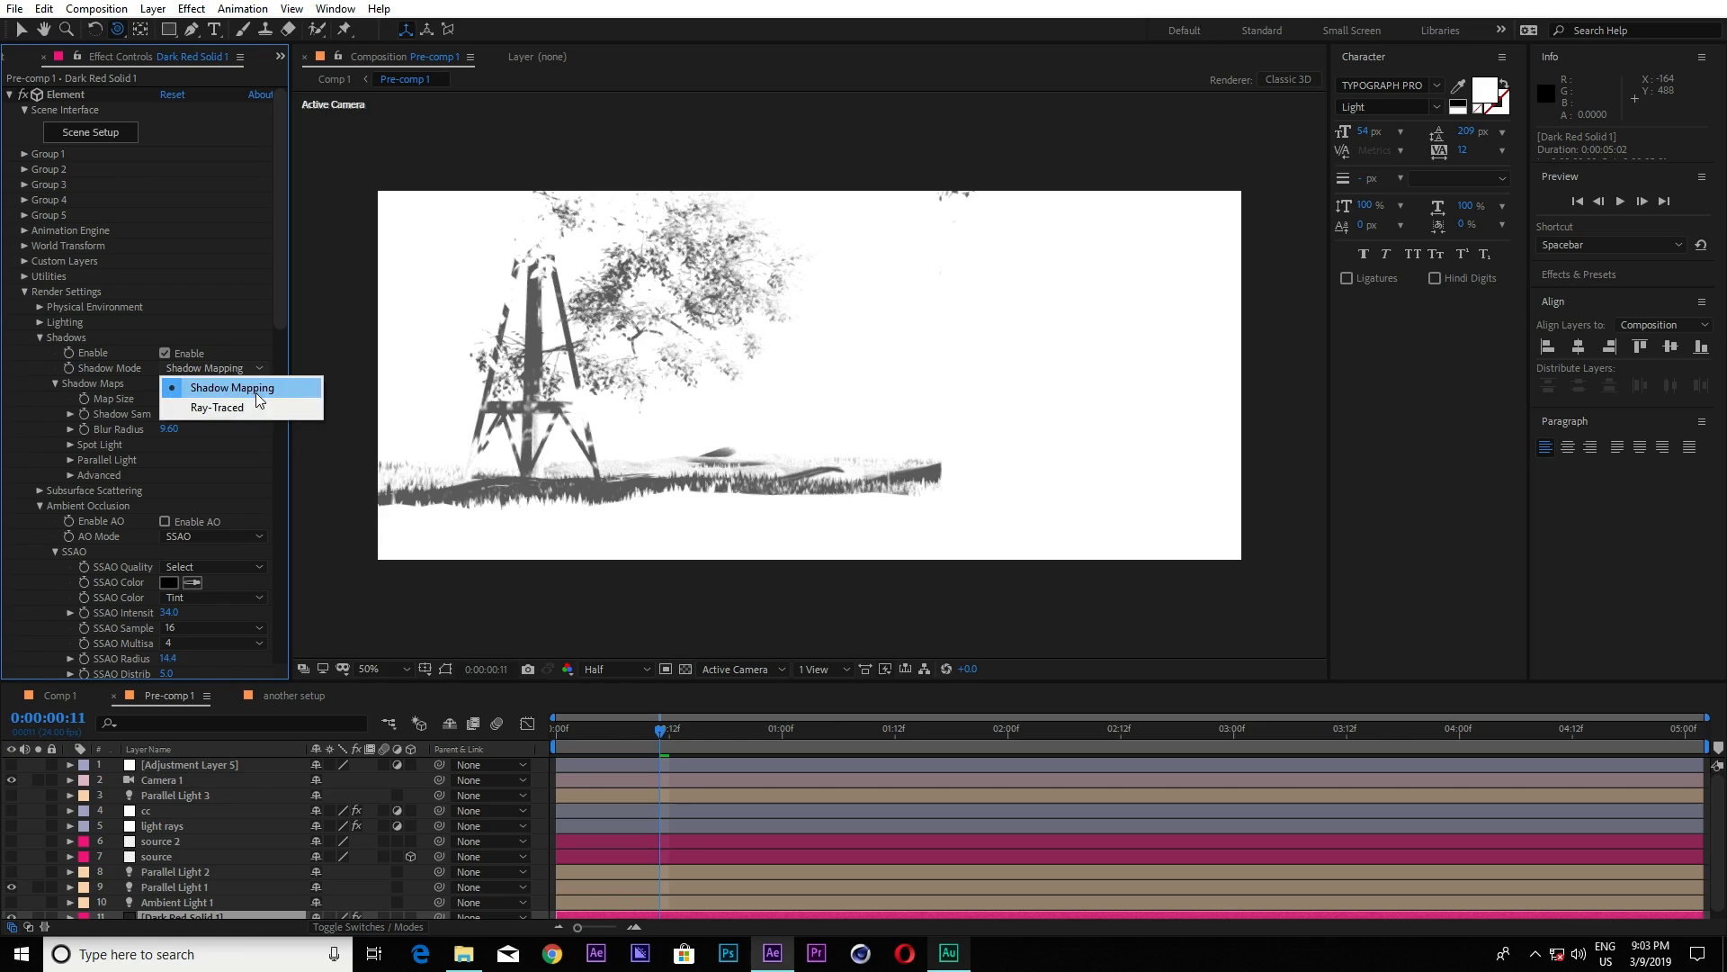
{"action": "left_click", "coordinate": [227, 460]}
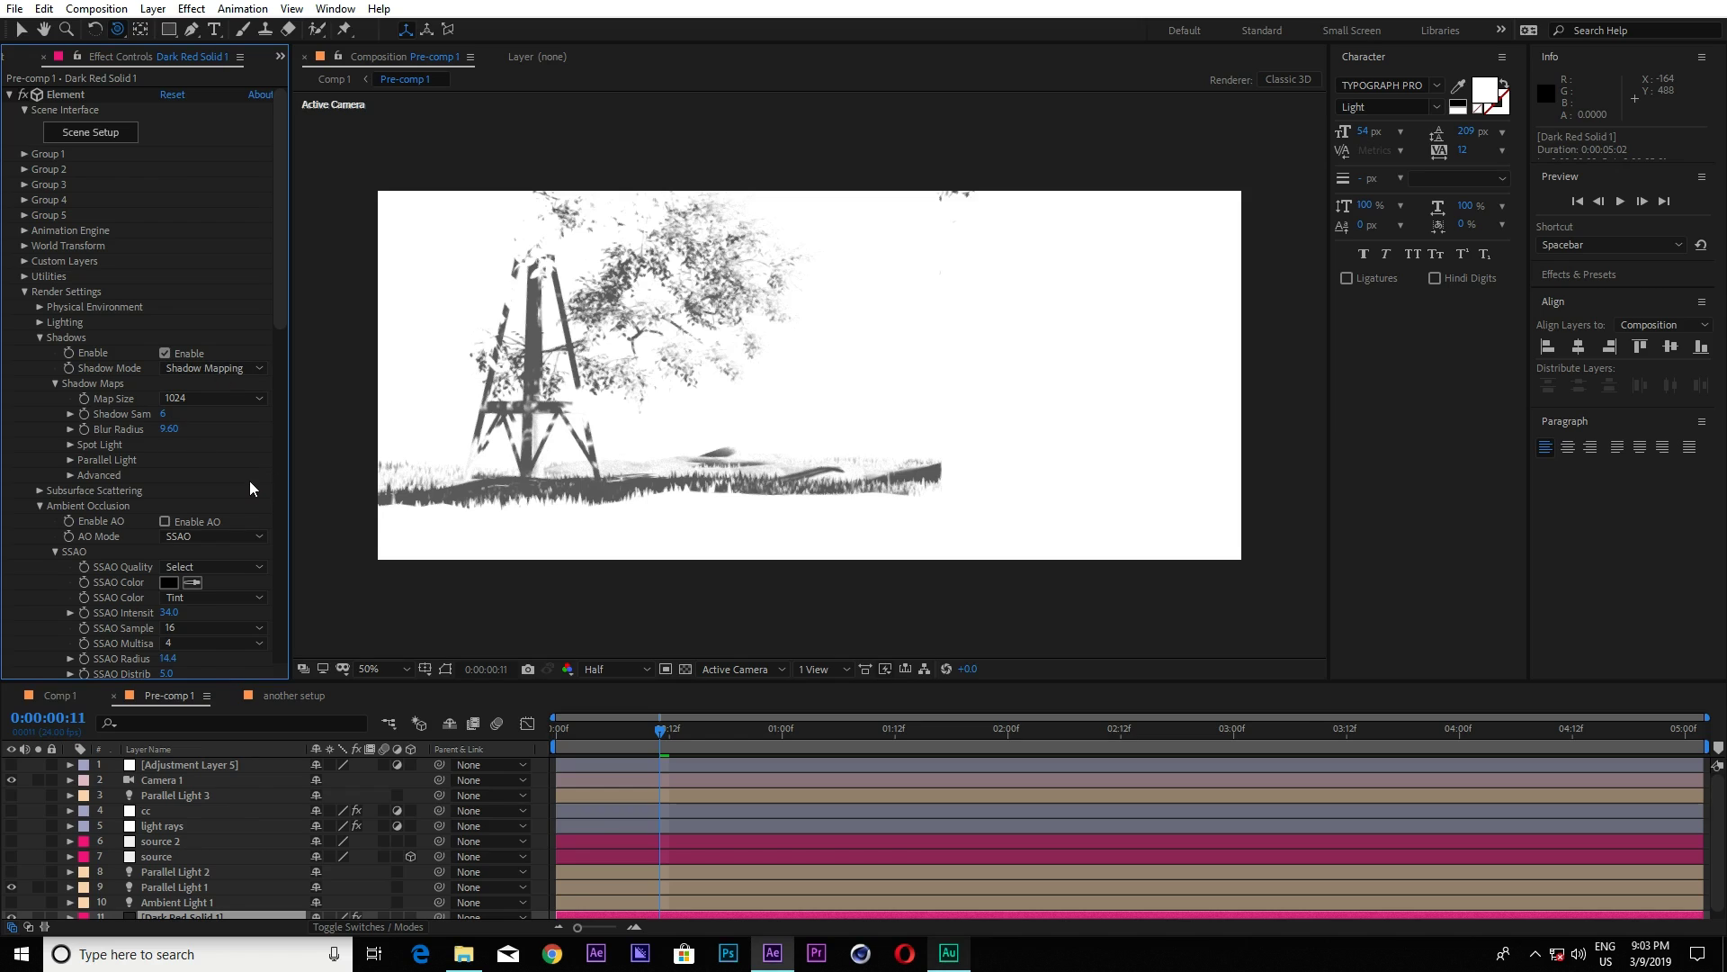
{"action": "left_click", "coordinate": [396, 668]}
{"action": "left_click", "coordinate": [385, 359]}
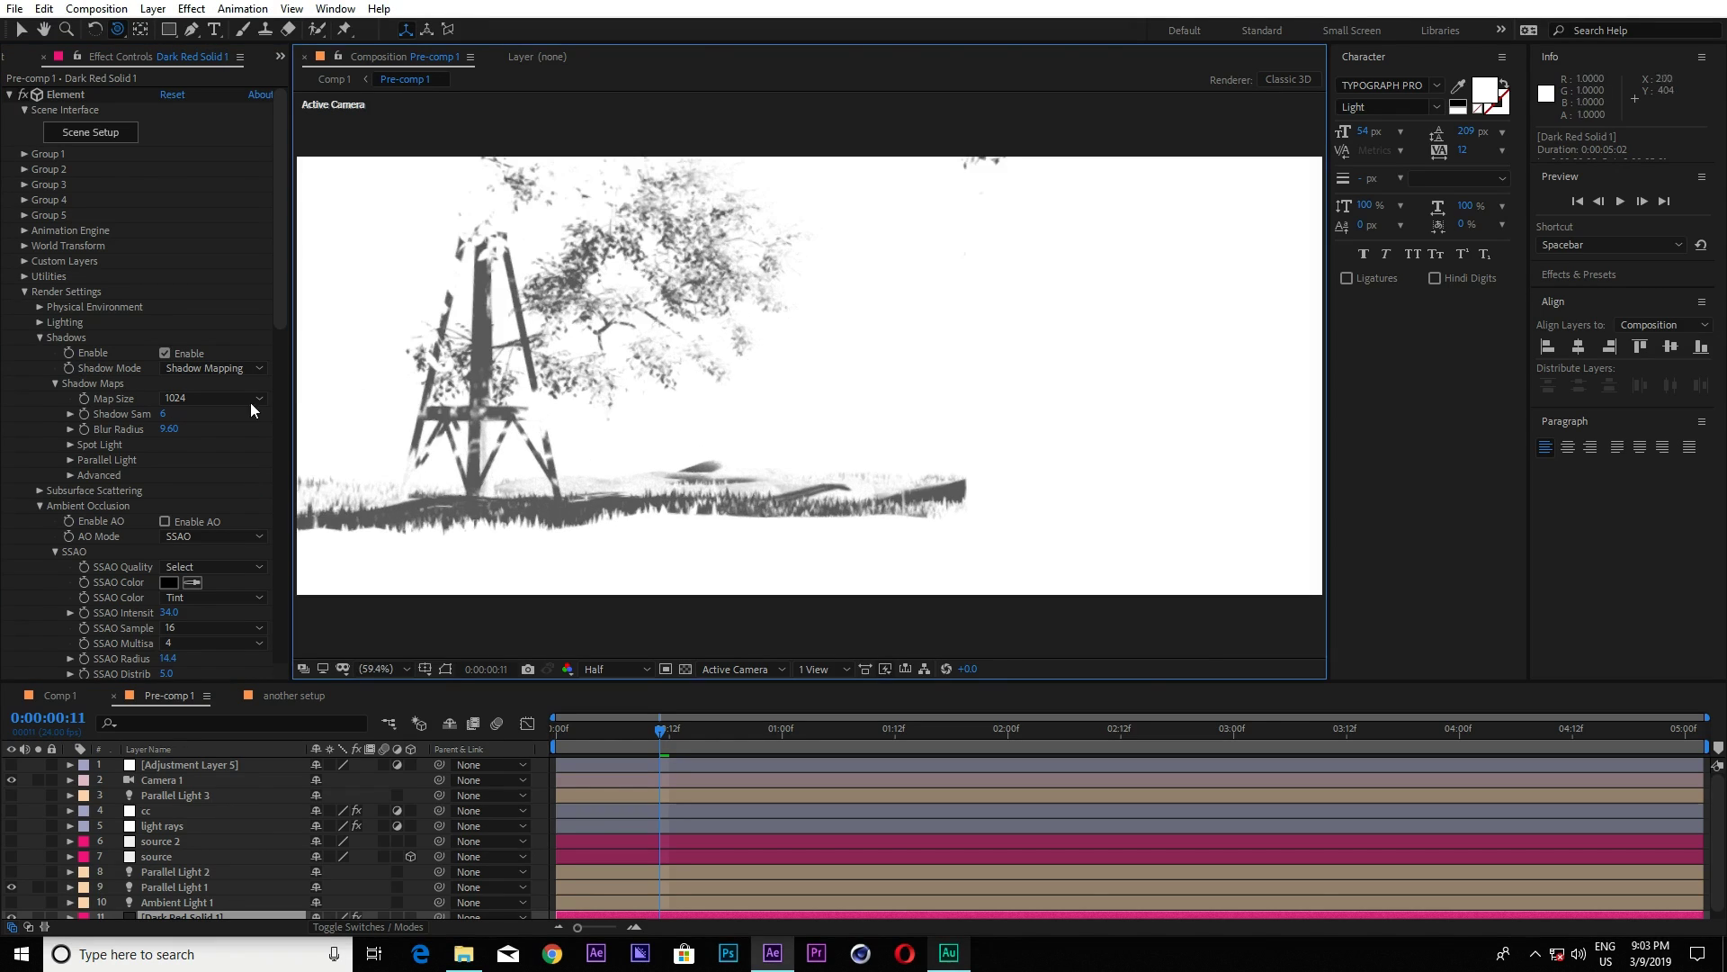
{"action": "left_click", "coordinate": [70, 460]}
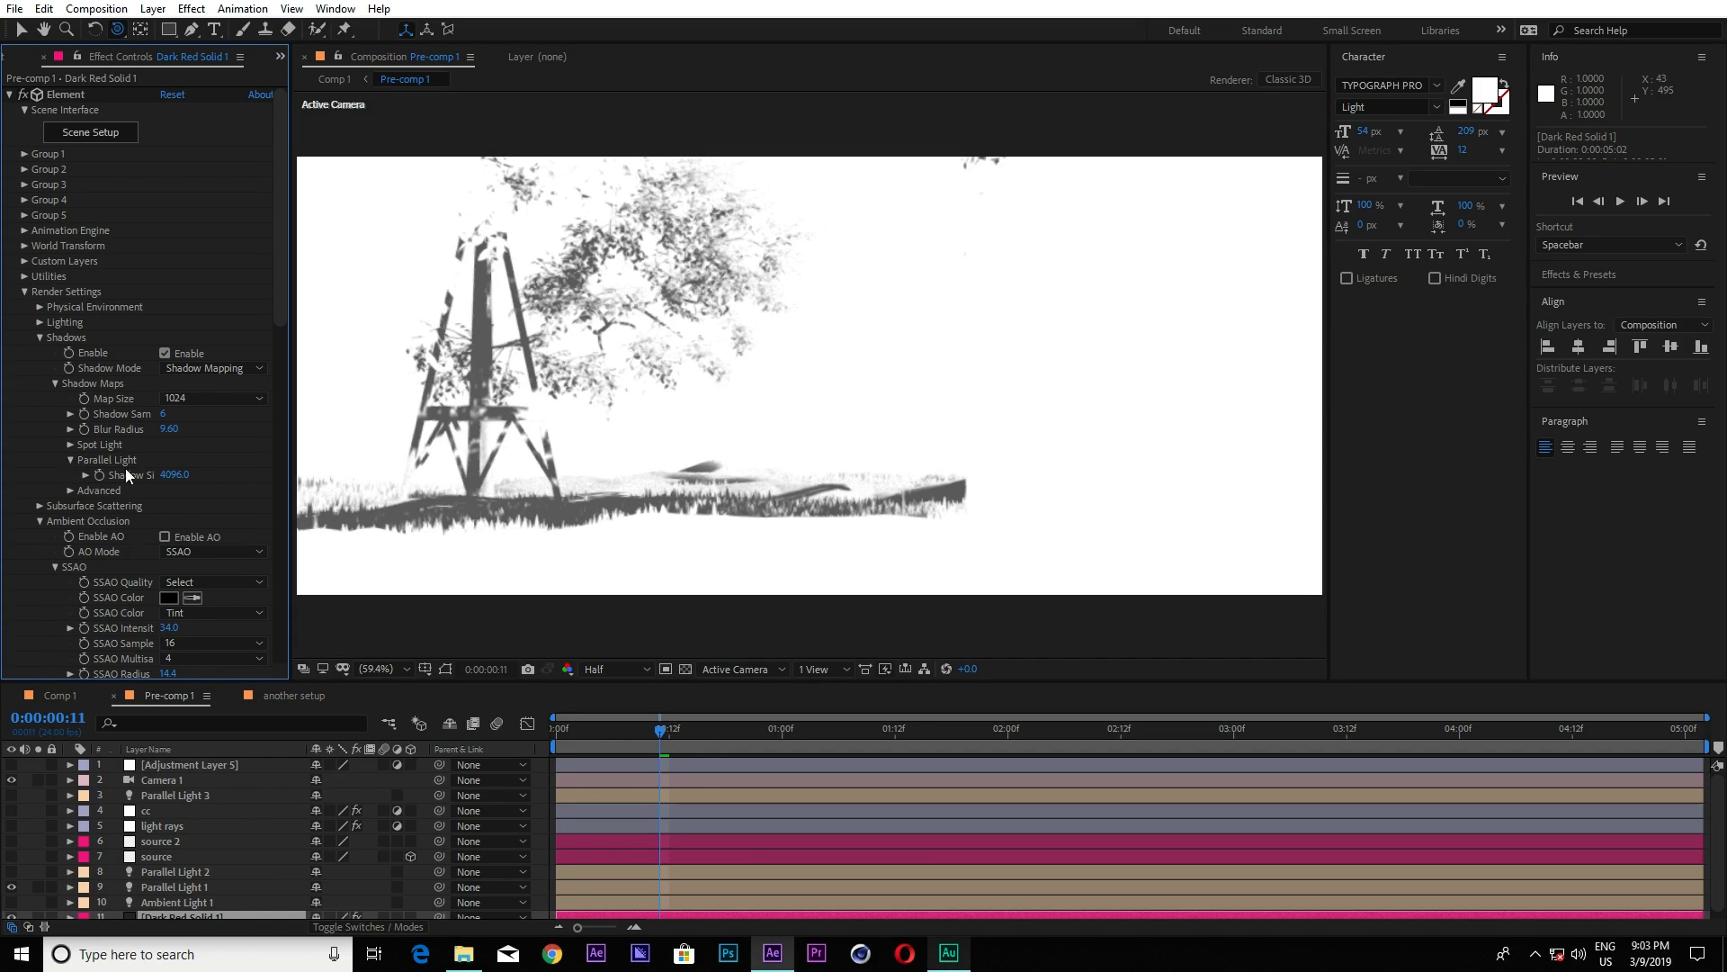
Try a Parallel Light shadow size of 1000 and undo it.
{"action": "left_click", "coordinate": [173, 475]}
{"action": "type", "text": "1000"}
{"action": "key", "text": "Return"}
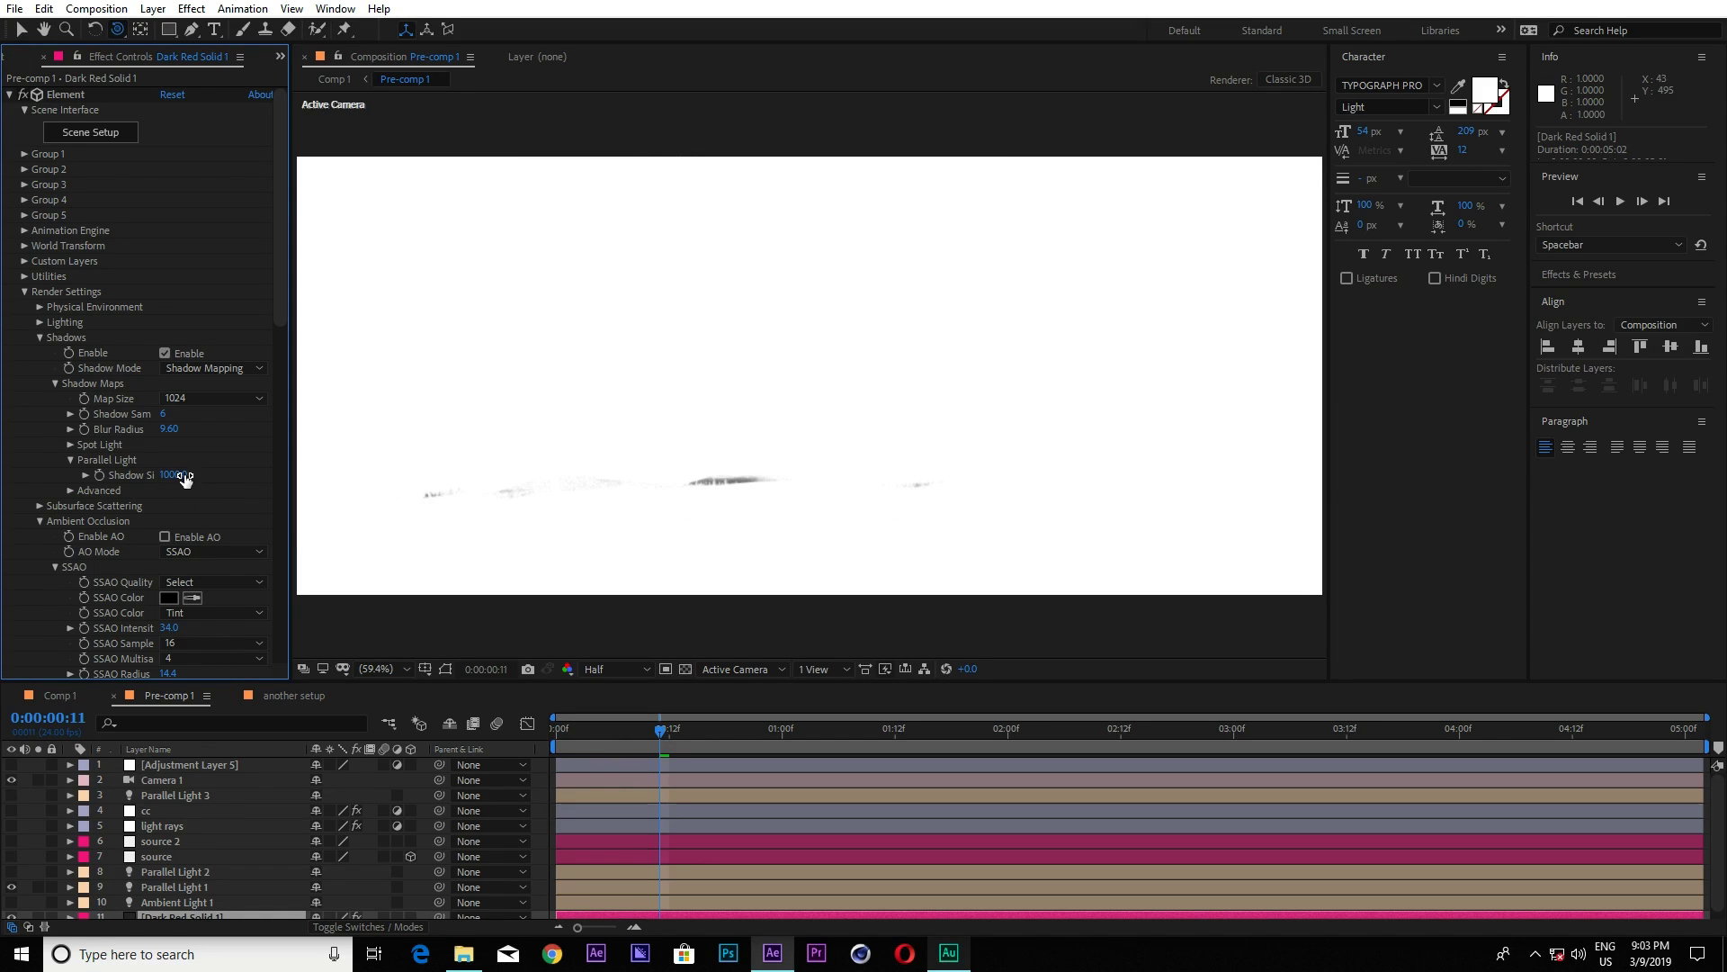
{"action": "key", "text": "ctrl+z"}
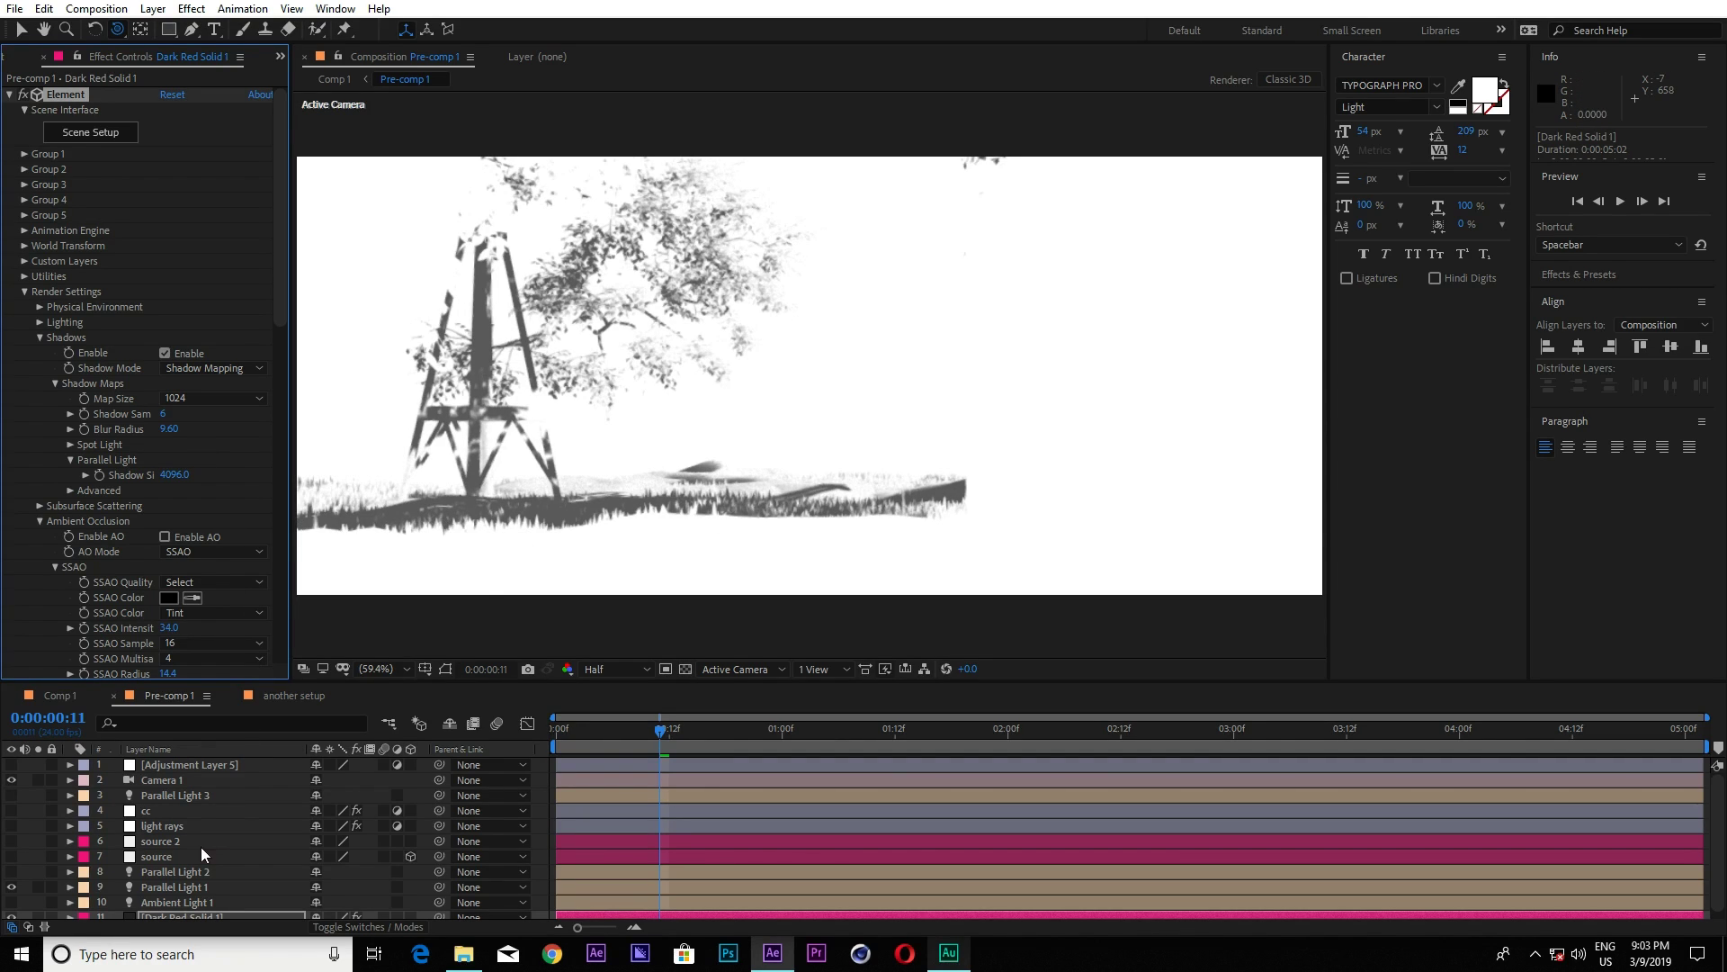
Check the render mode choices and set the Element output to show Composite.
{"action": "scroll", "coordinate": [186, 846], "scroll_direction": "down", "scroll_amount": 1}
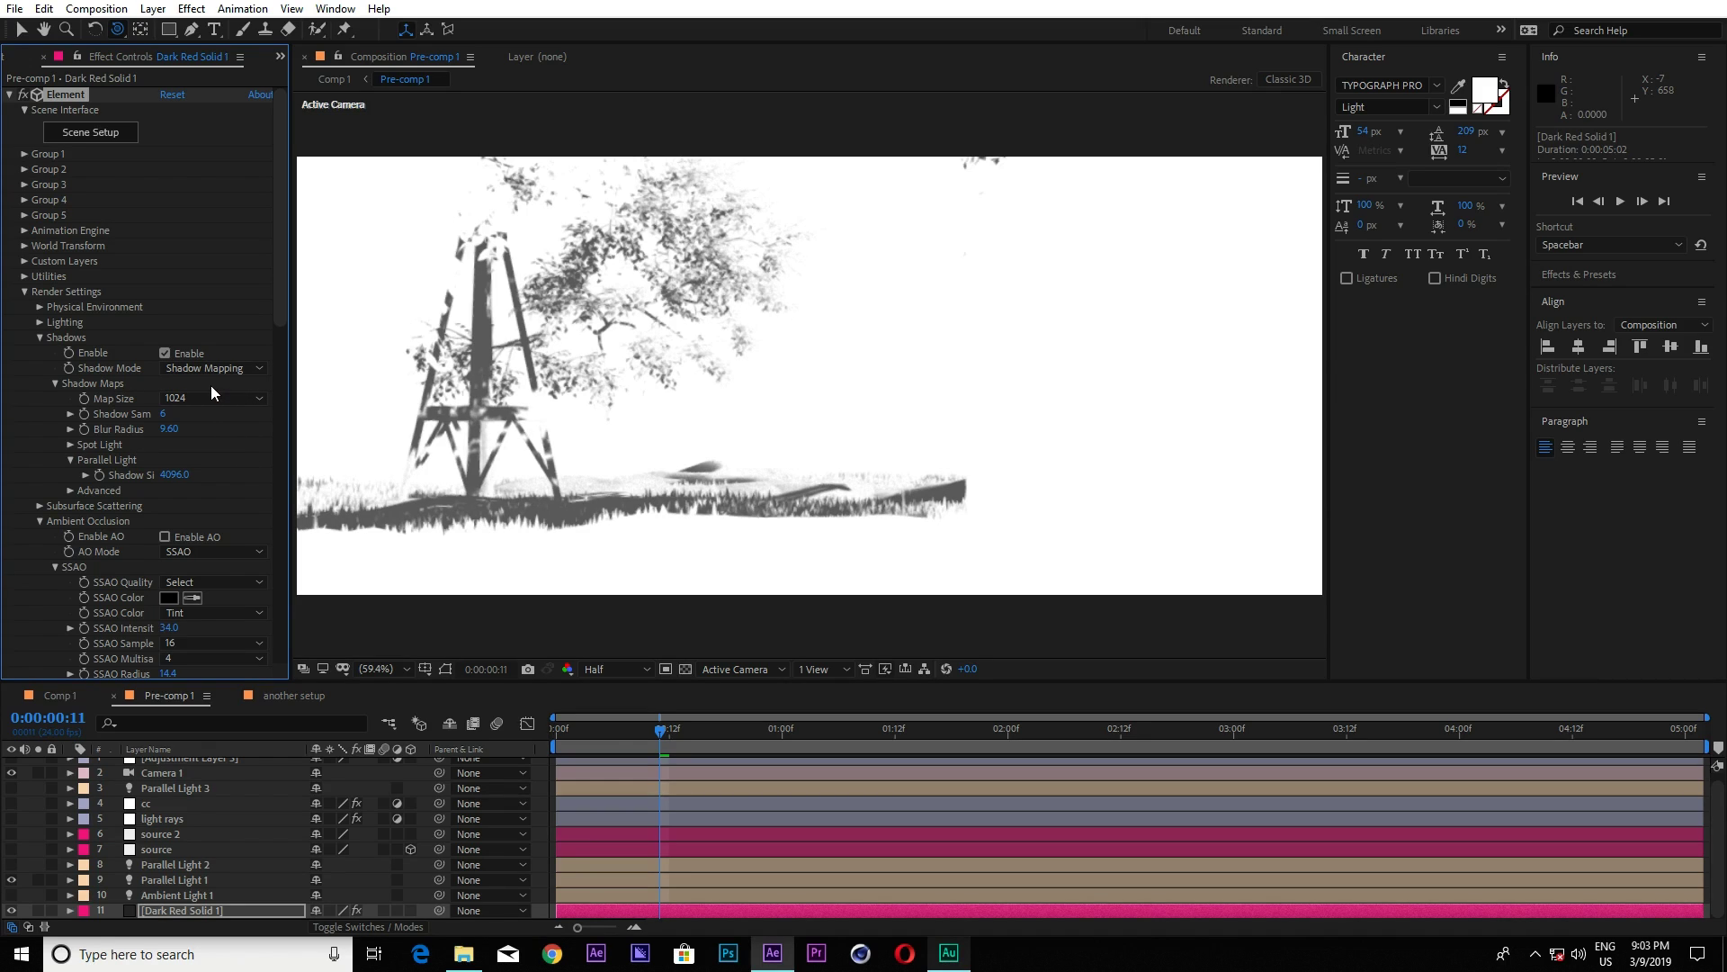
{"action": "scroll", "coordinate": [212, 493], "scroll_direction": "down", "scroll_amount": 9}
{"action": "scroll", "coordinate": [205, 551], "scroll_direction": "down", "scroll_amount": 10}
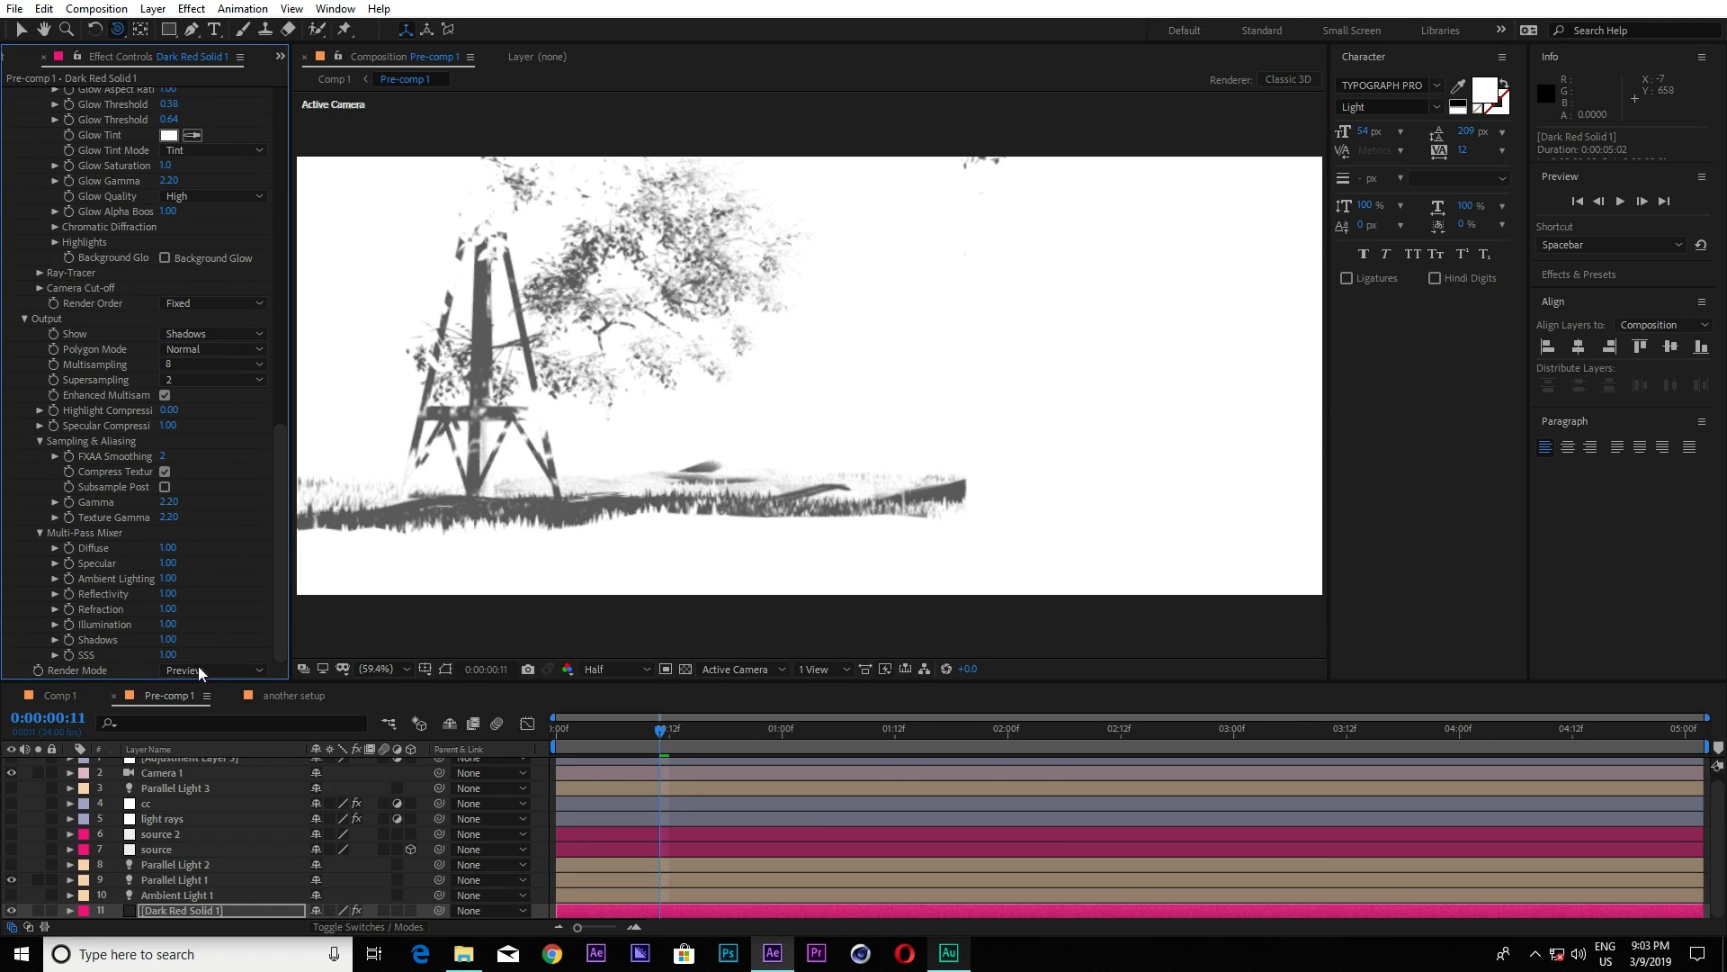
{"action": "left_click", "coordinate": [200, 670]}
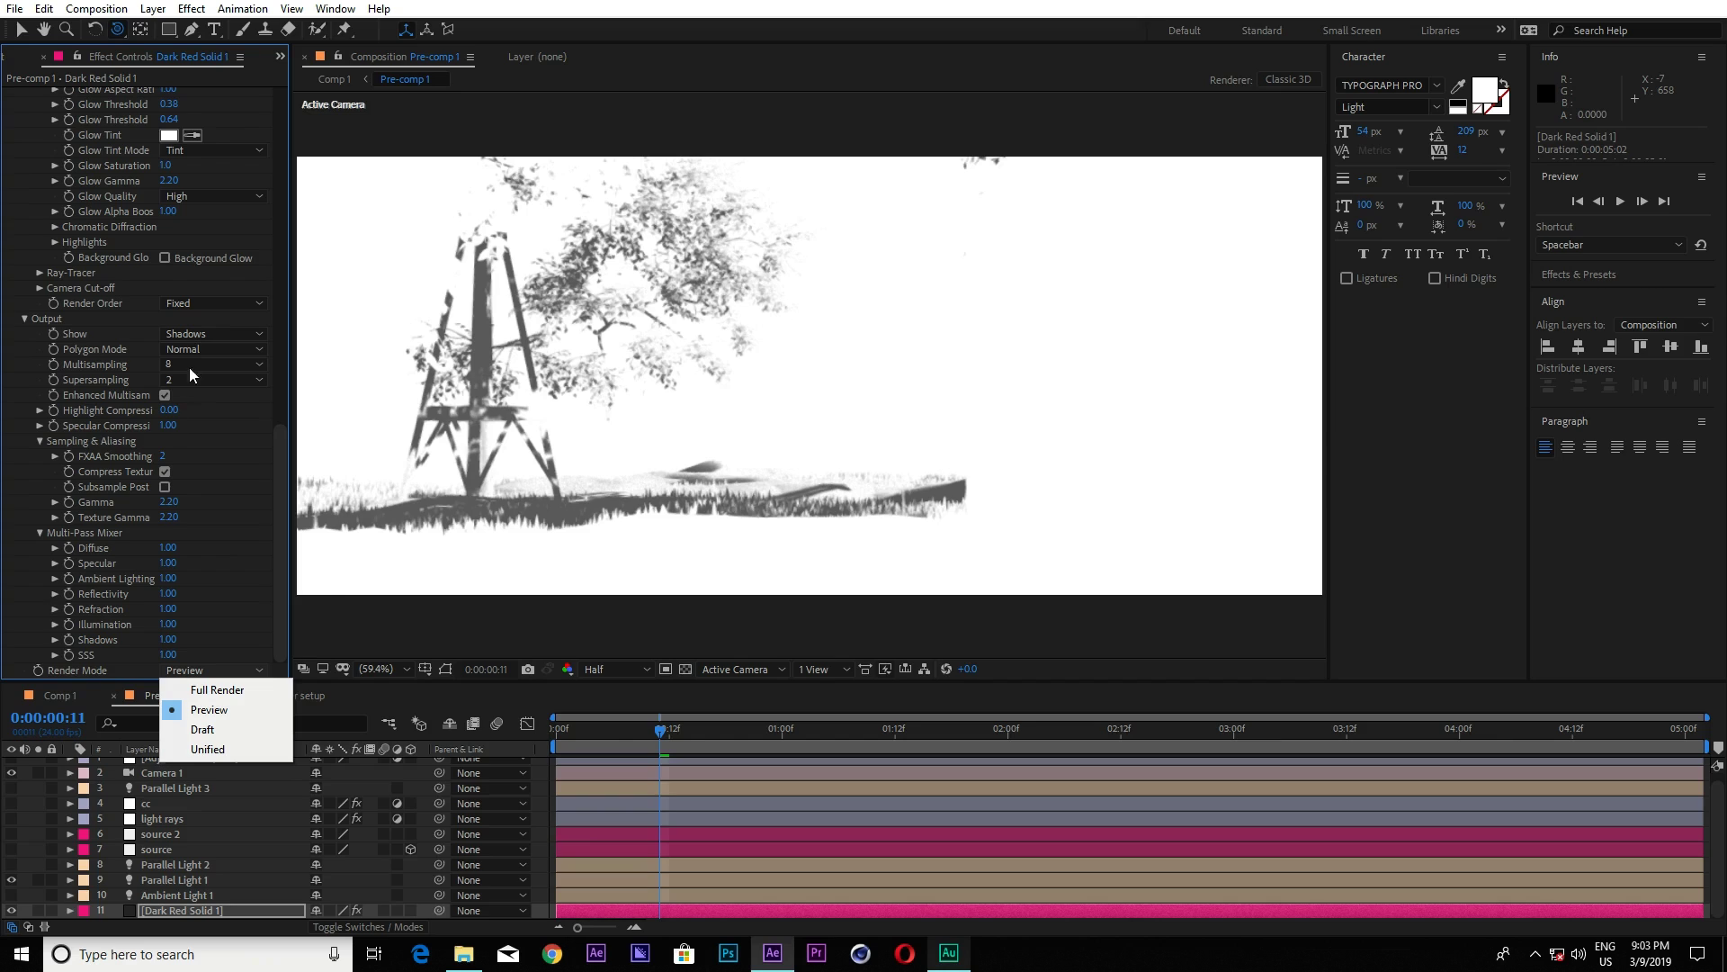
{"action": "left_click", "coordinate": [209, 334]}
{"action": "left_click", "coordinate": [205, 349]}
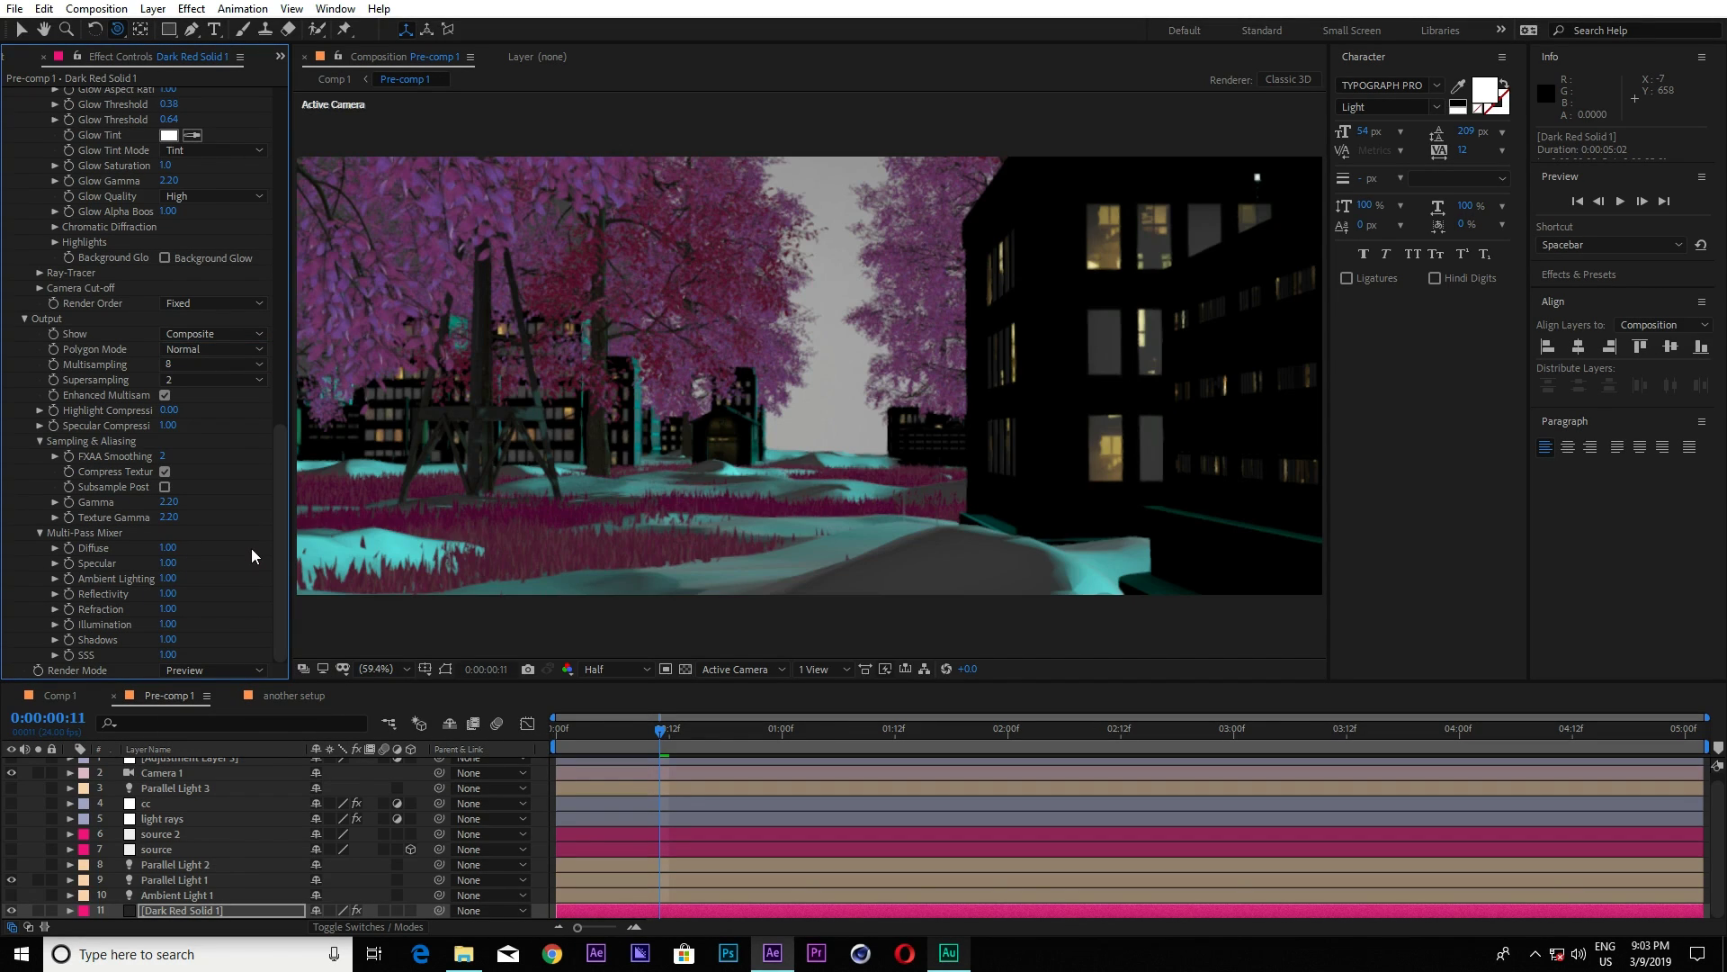
Inspect the light settings of Parallel Light 1 and collapse the Shadows settings of Dark Red Solid 1.
{"action": "double_click", "coordinate": [172, 878]}
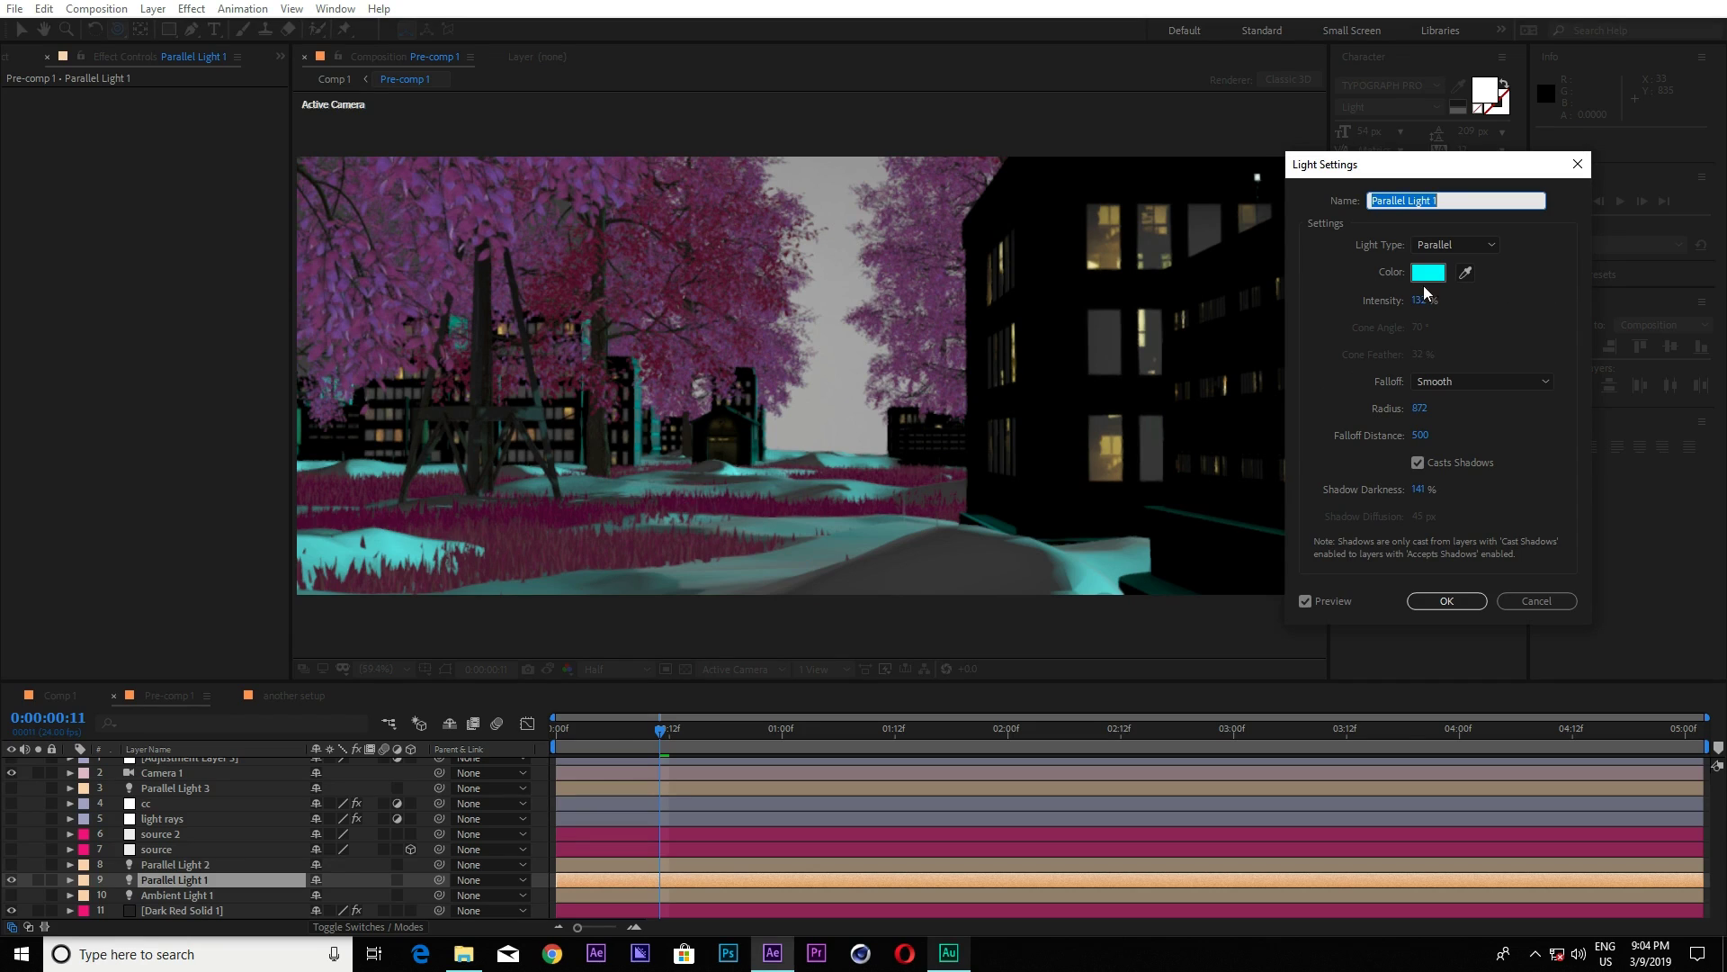
{"action": "left_click", "coordinate": [1447, 601]}
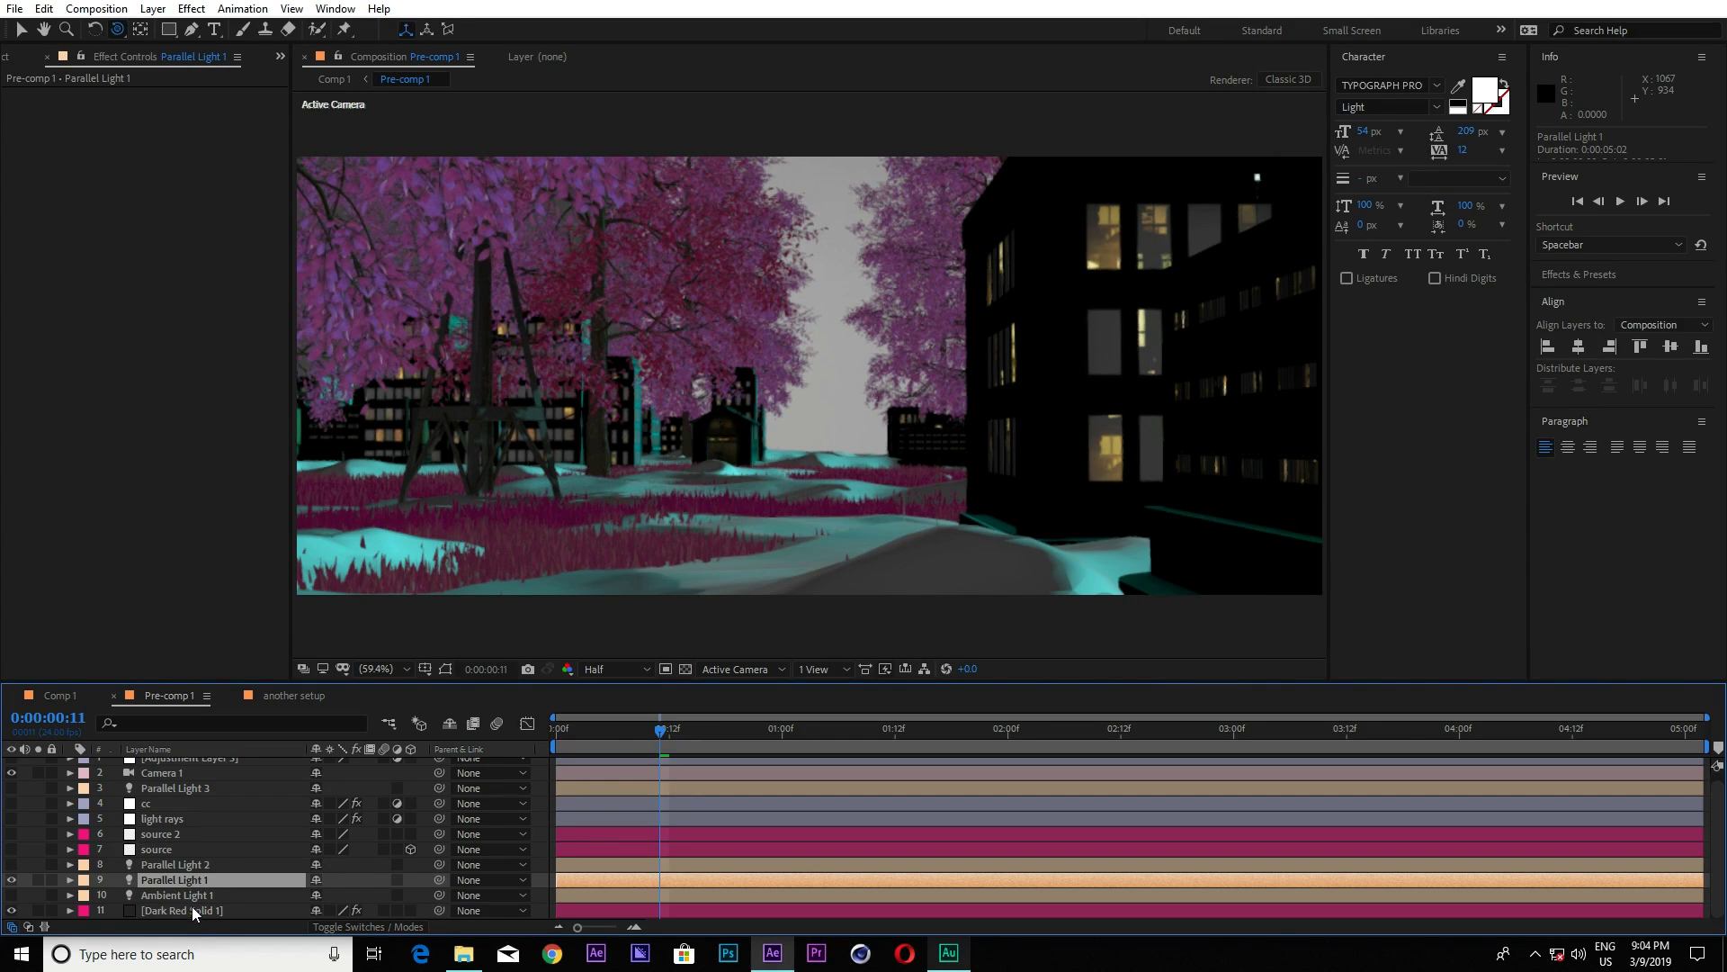
{"action": "left_click", "coordinate": [191, 907]}
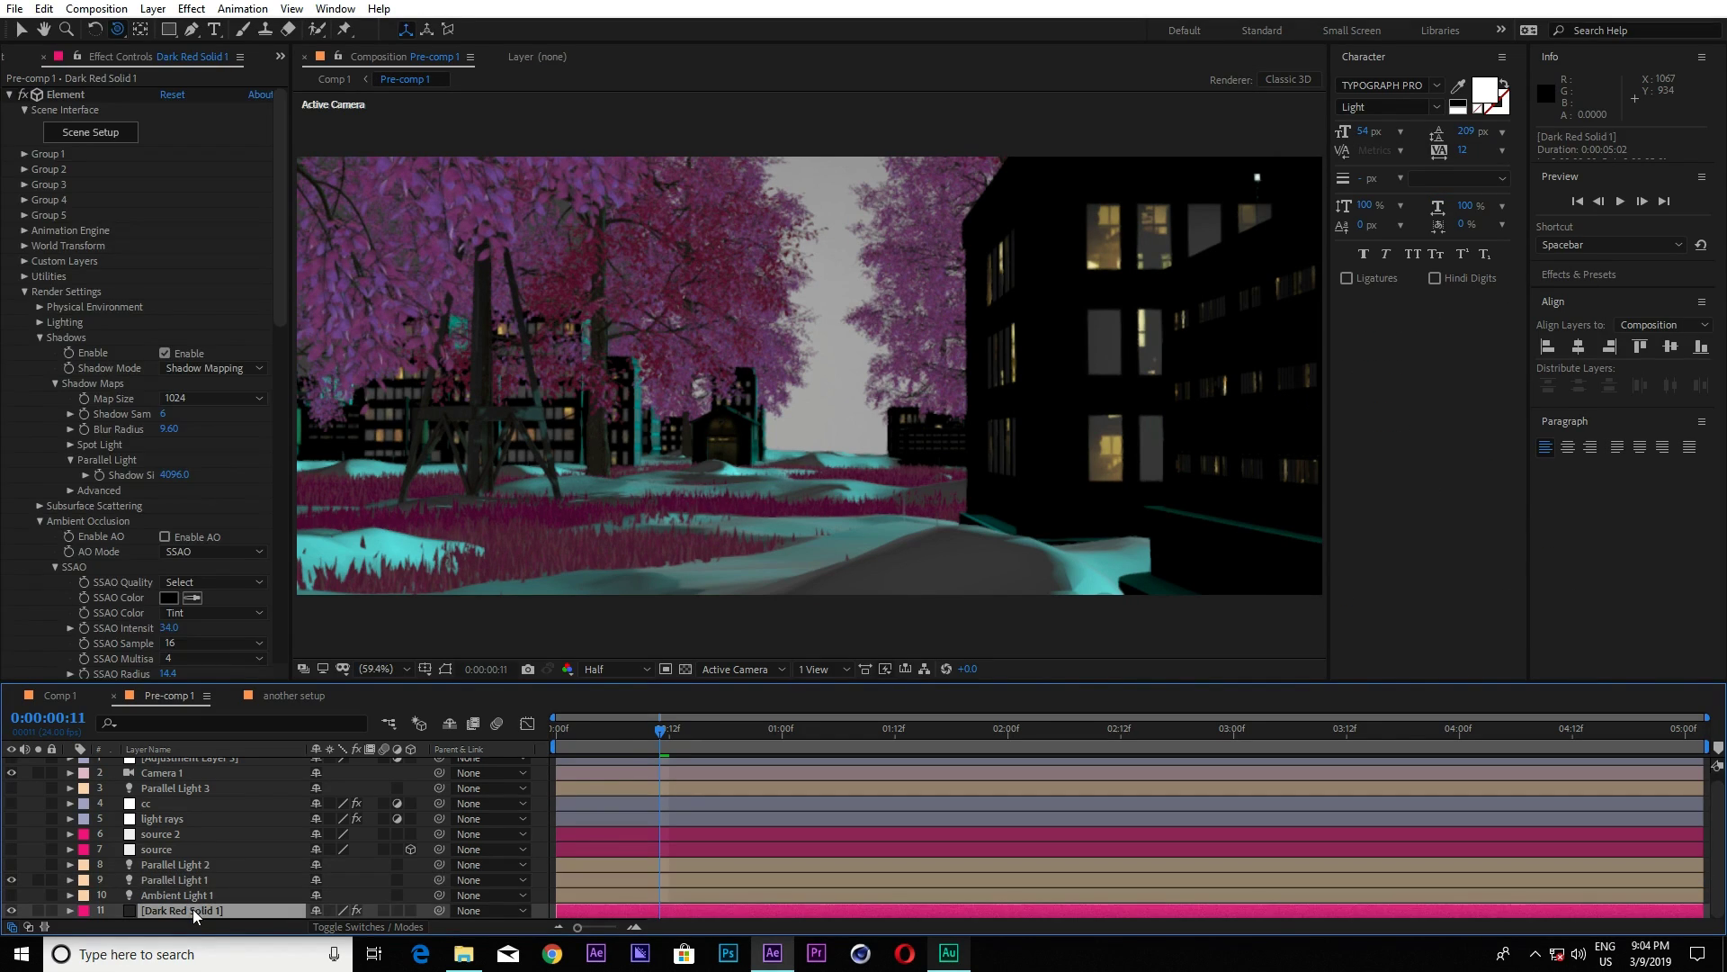
{"action": "left_click", "coordinate": [40, 337]}
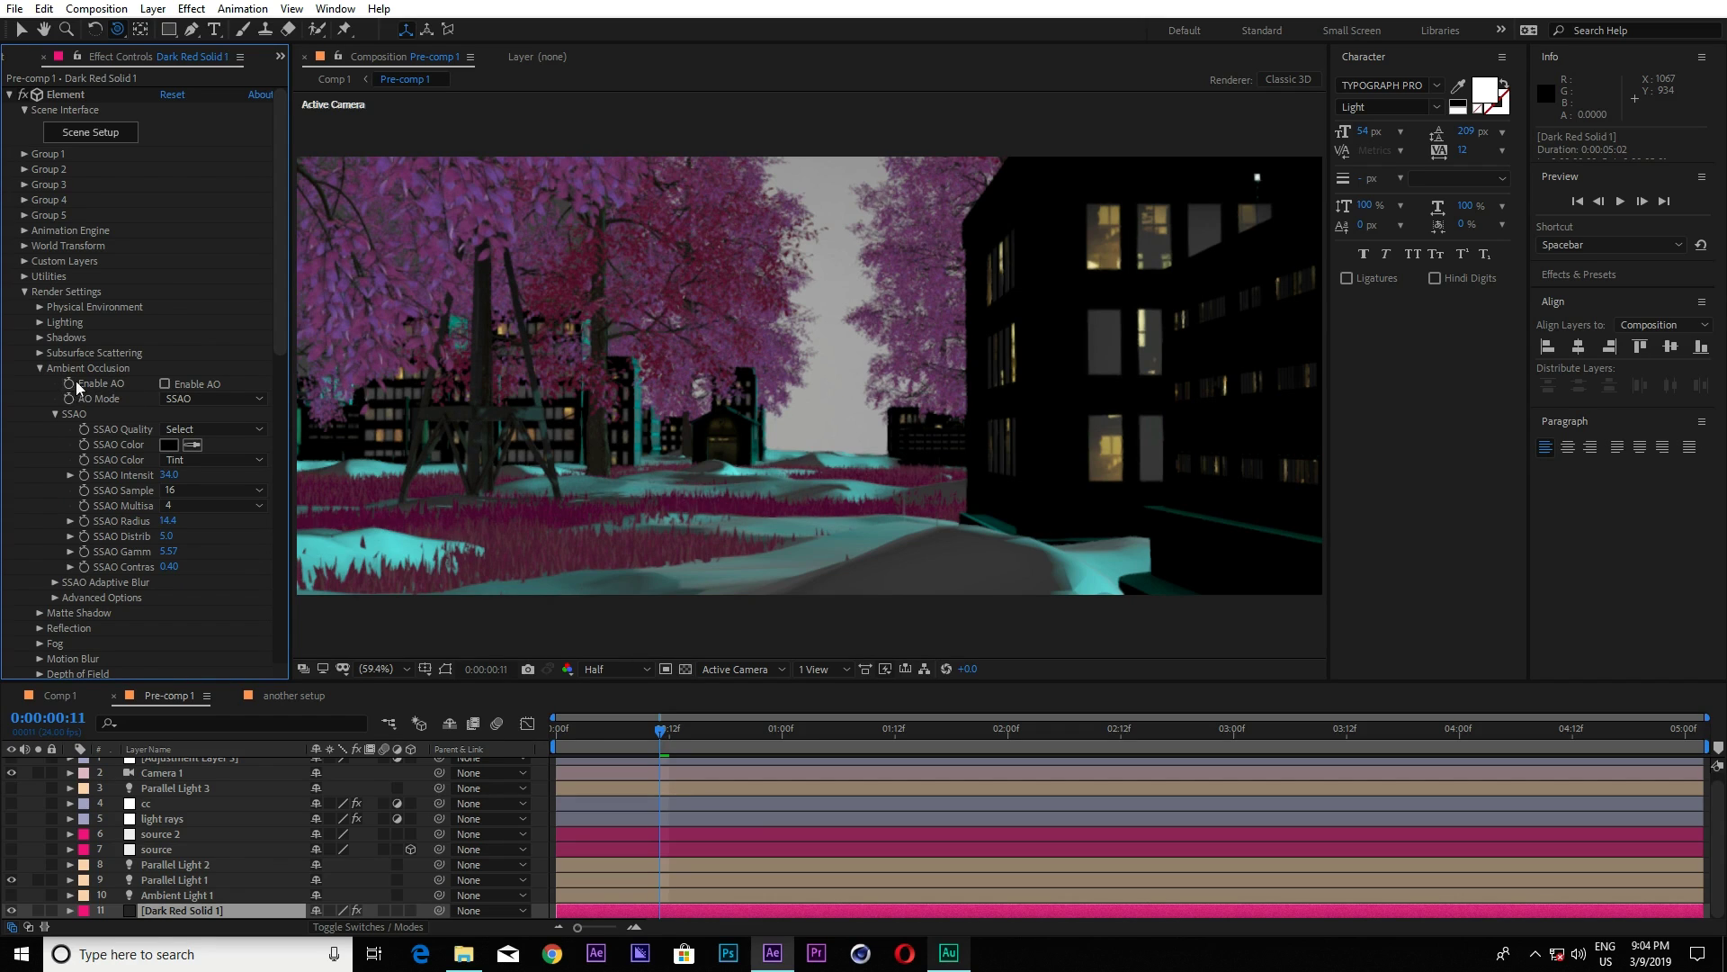
Set the Element output to show Ambient Occlusion and enable AO in the render settings.
{"action": "scroll", "coordinate": [181, 585], "scroll_direction": "down", "scroll_amount": 10}
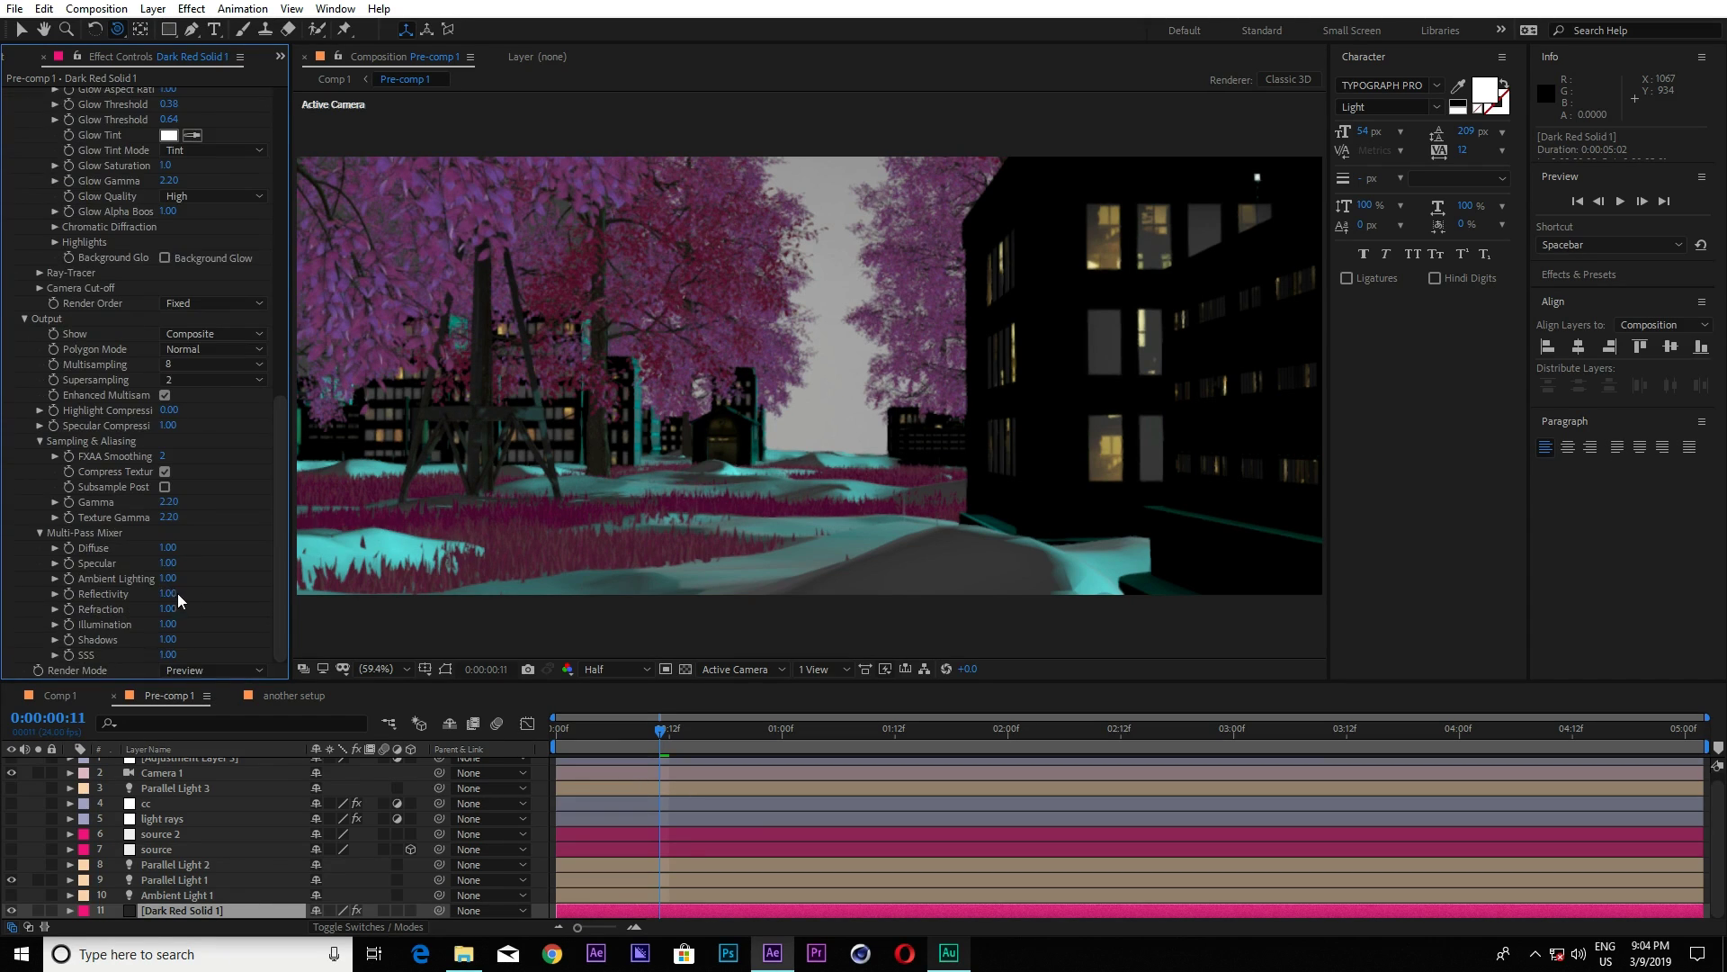
{"action": "left_click", "coordinate": [211, 333]}
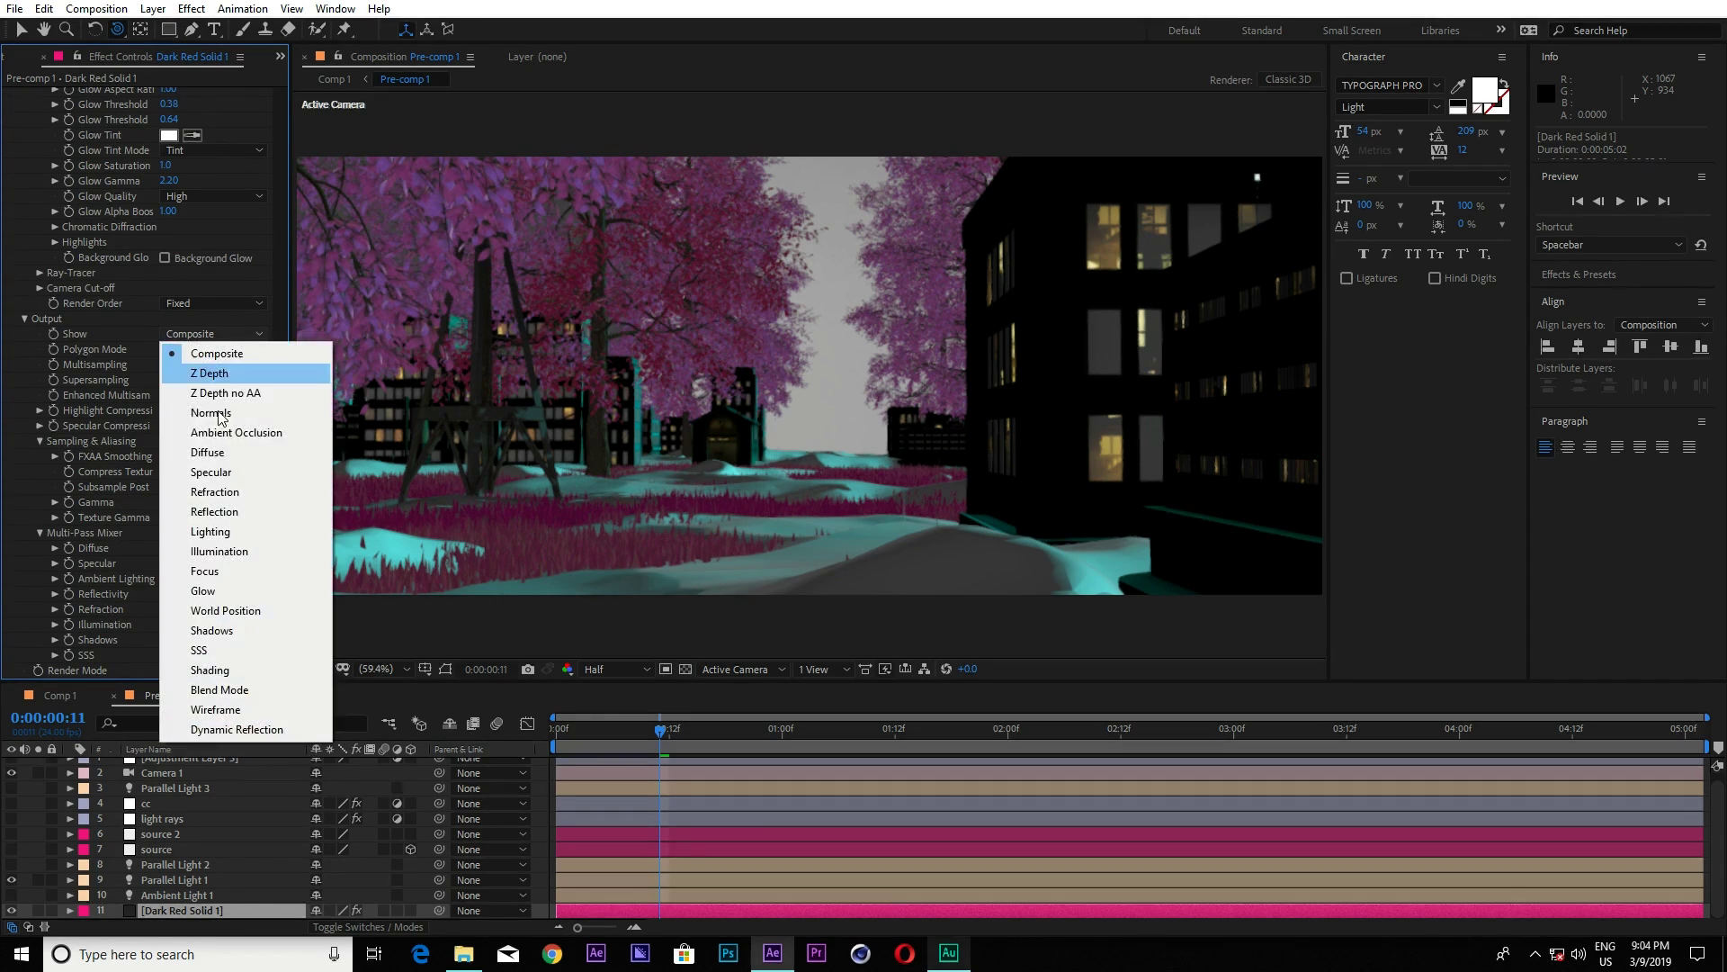
{"action": "left_click", "coordinate": [235, 433]}
{"action": "scroll", "coordinate": [217, 508], "scroll_direction": "up", "scroll_amount": 12}
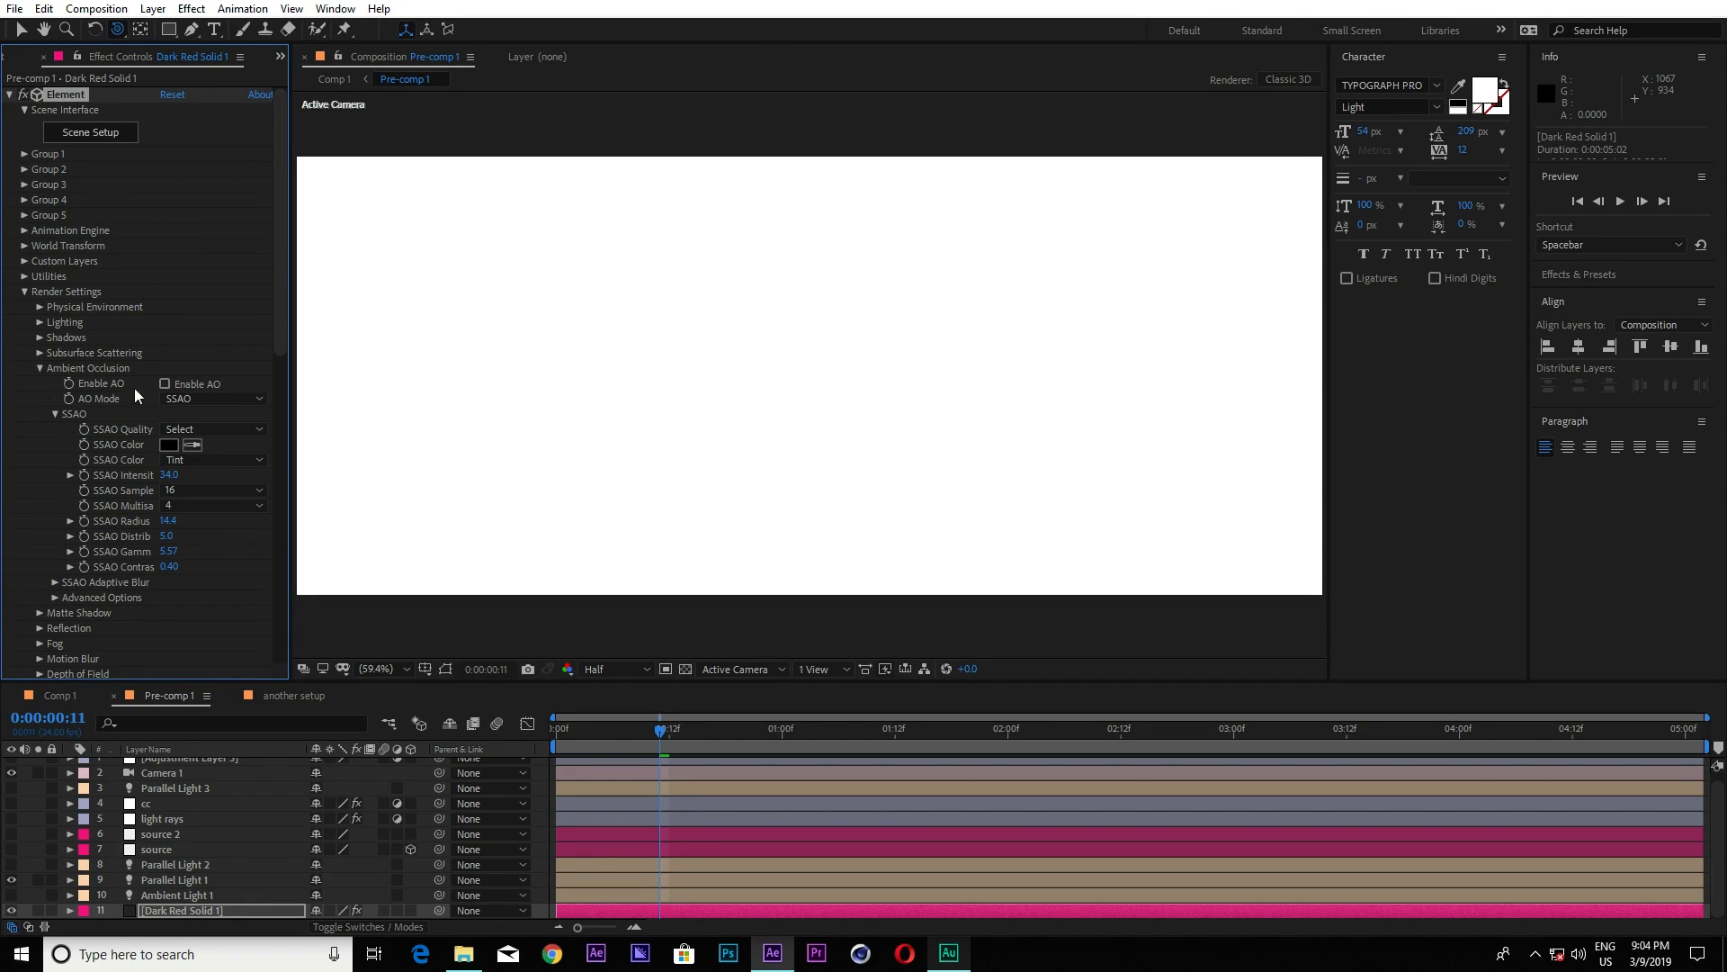
{"action": "left_click", "coordinate": [164, 383]}
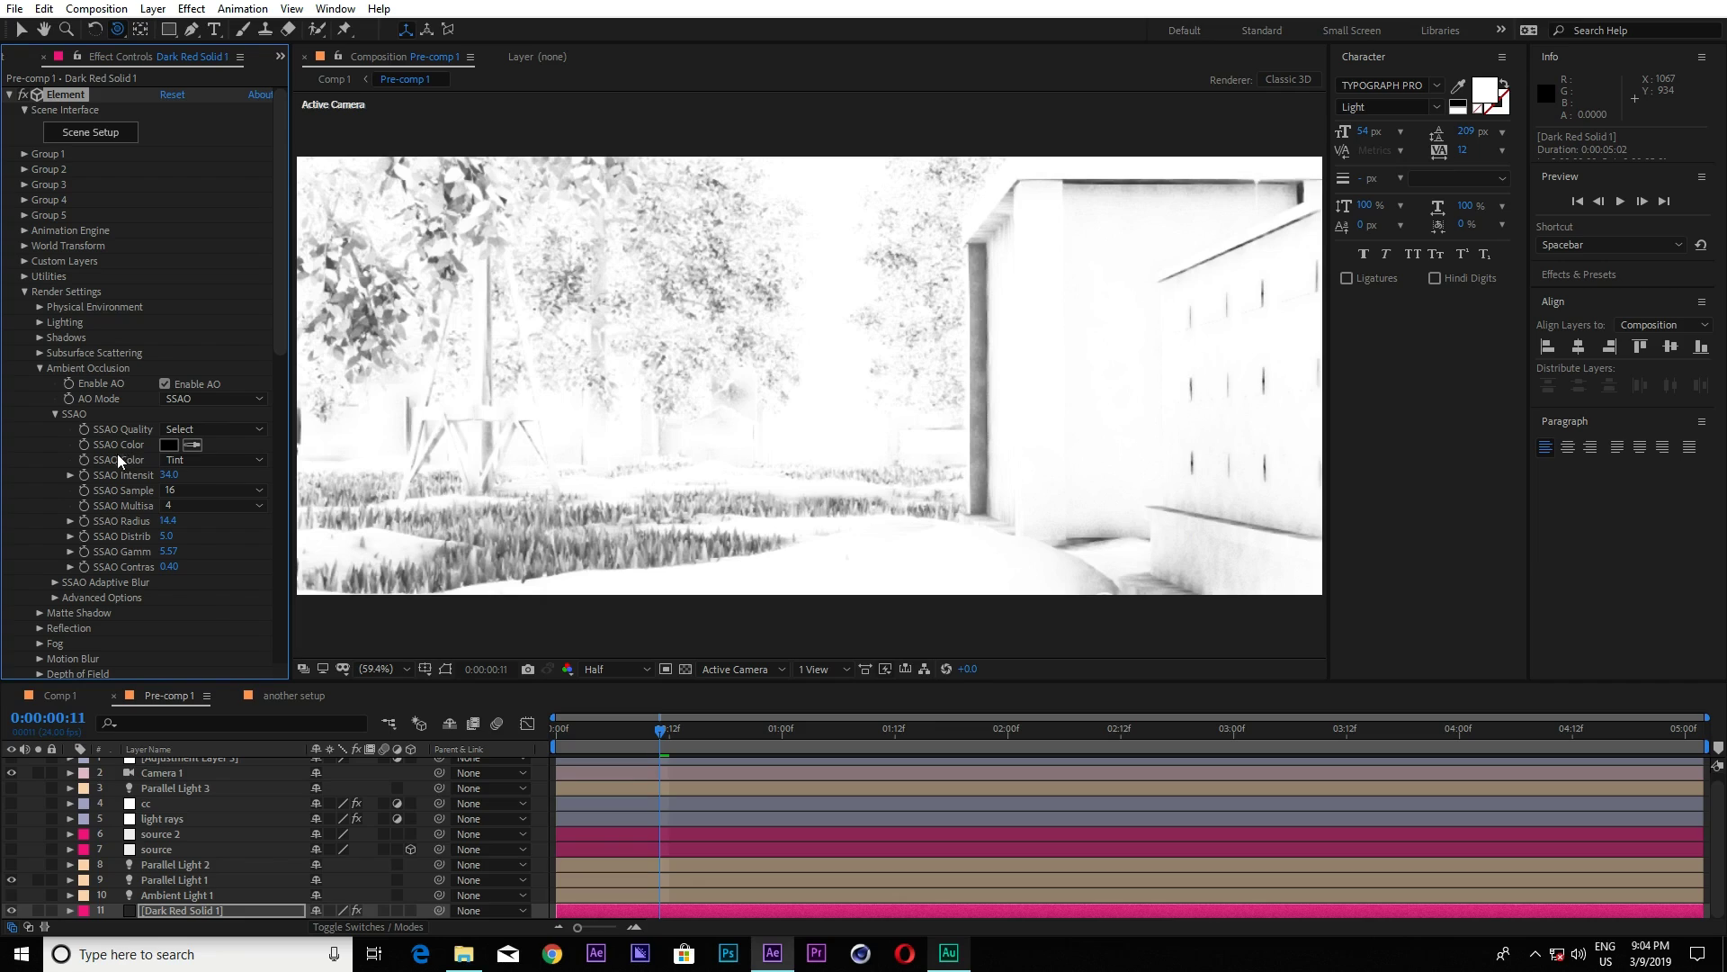
Review the AO mode choices and SSAO settings, and collapse the Ambient Occlusion section.
{"action": "left_click", "coordinate": [216, 399]}
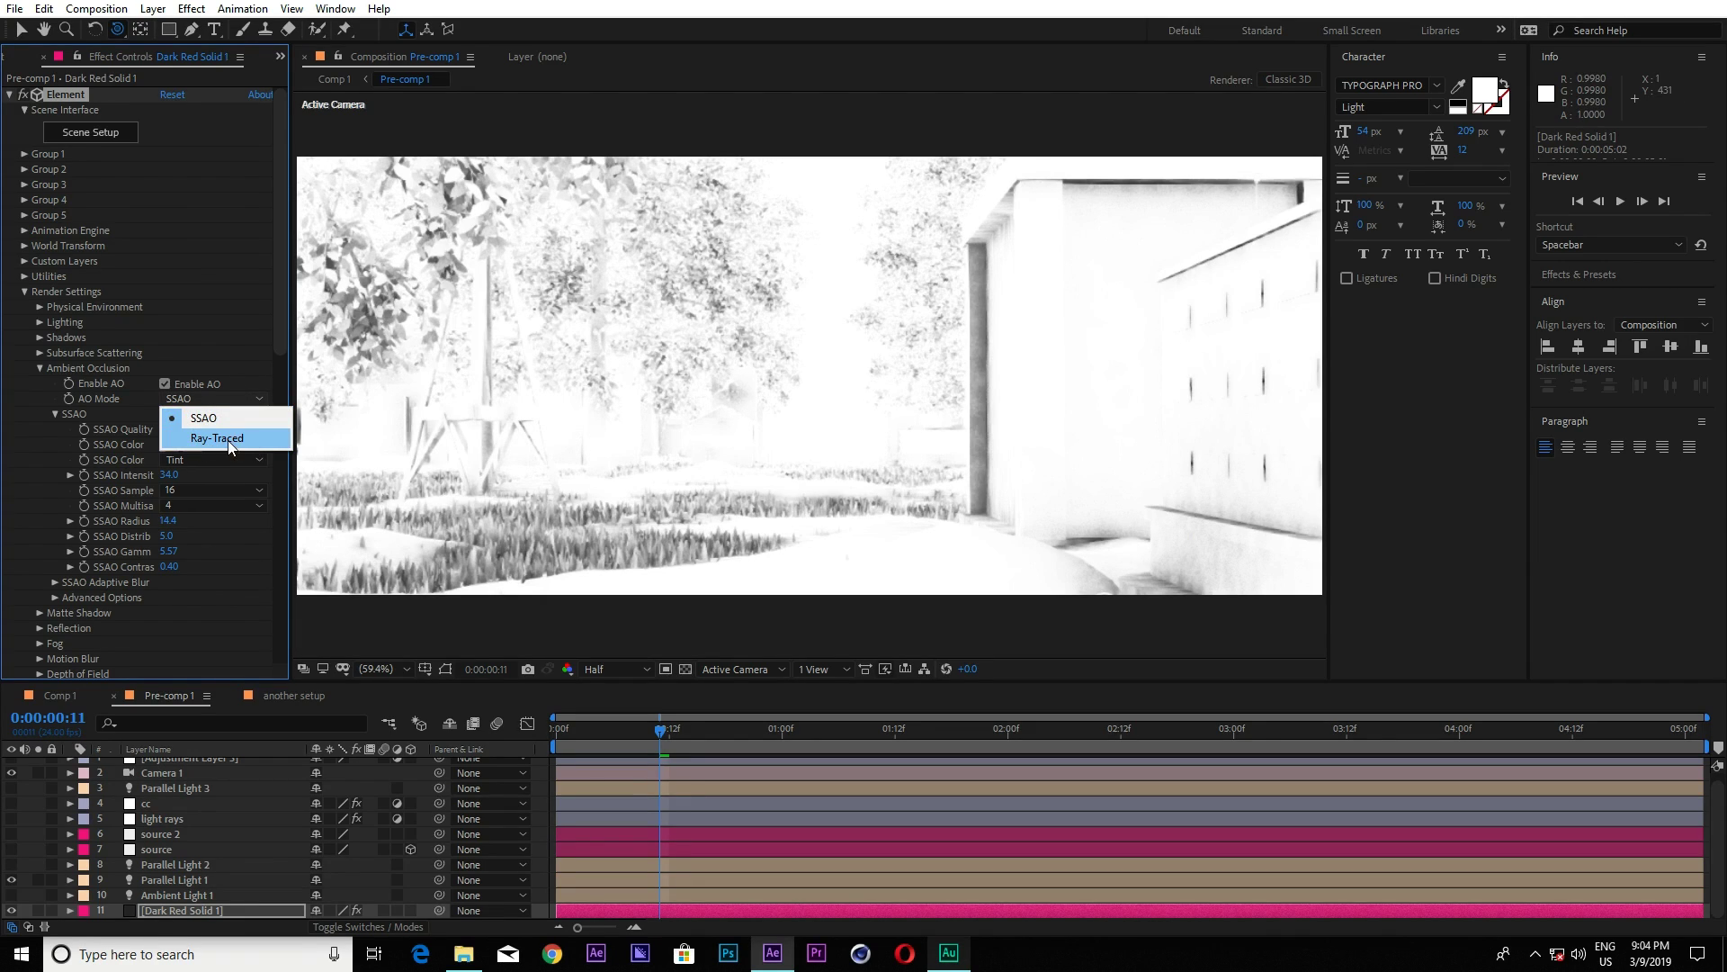
{"action": "left_click", "coordinate": [142, 402]}
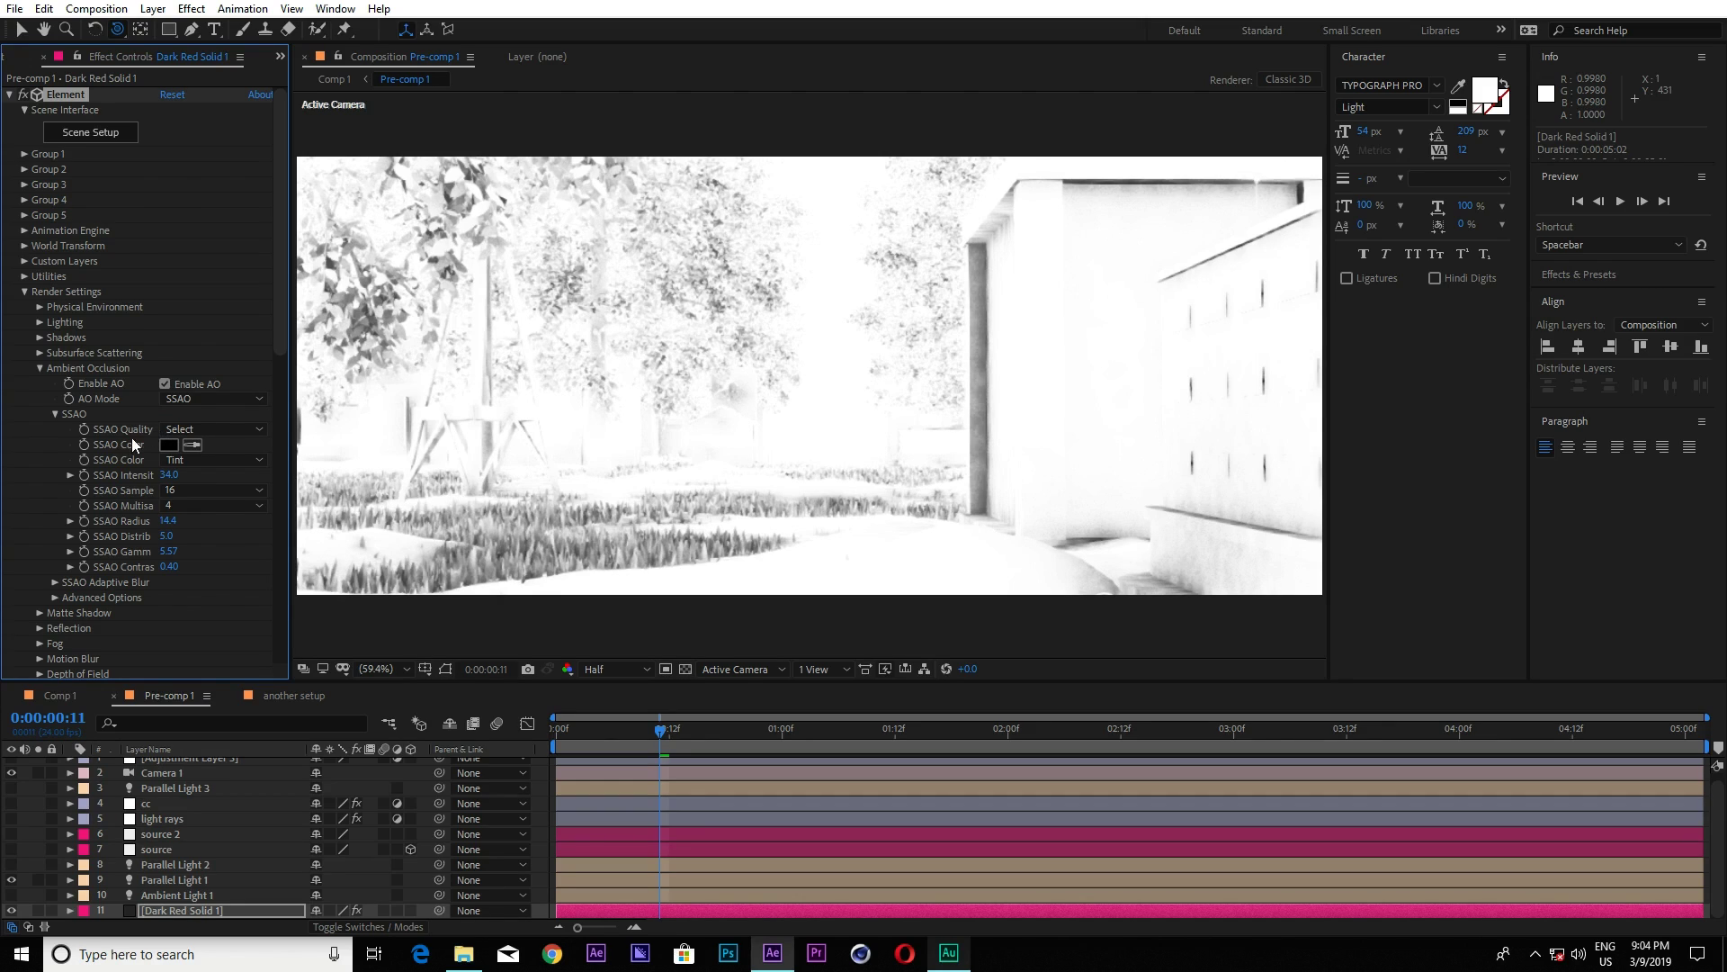
{"action": "scroll", "coordinate": [126, 434], "scroll_direction": "down", "scroll_amount": 1}
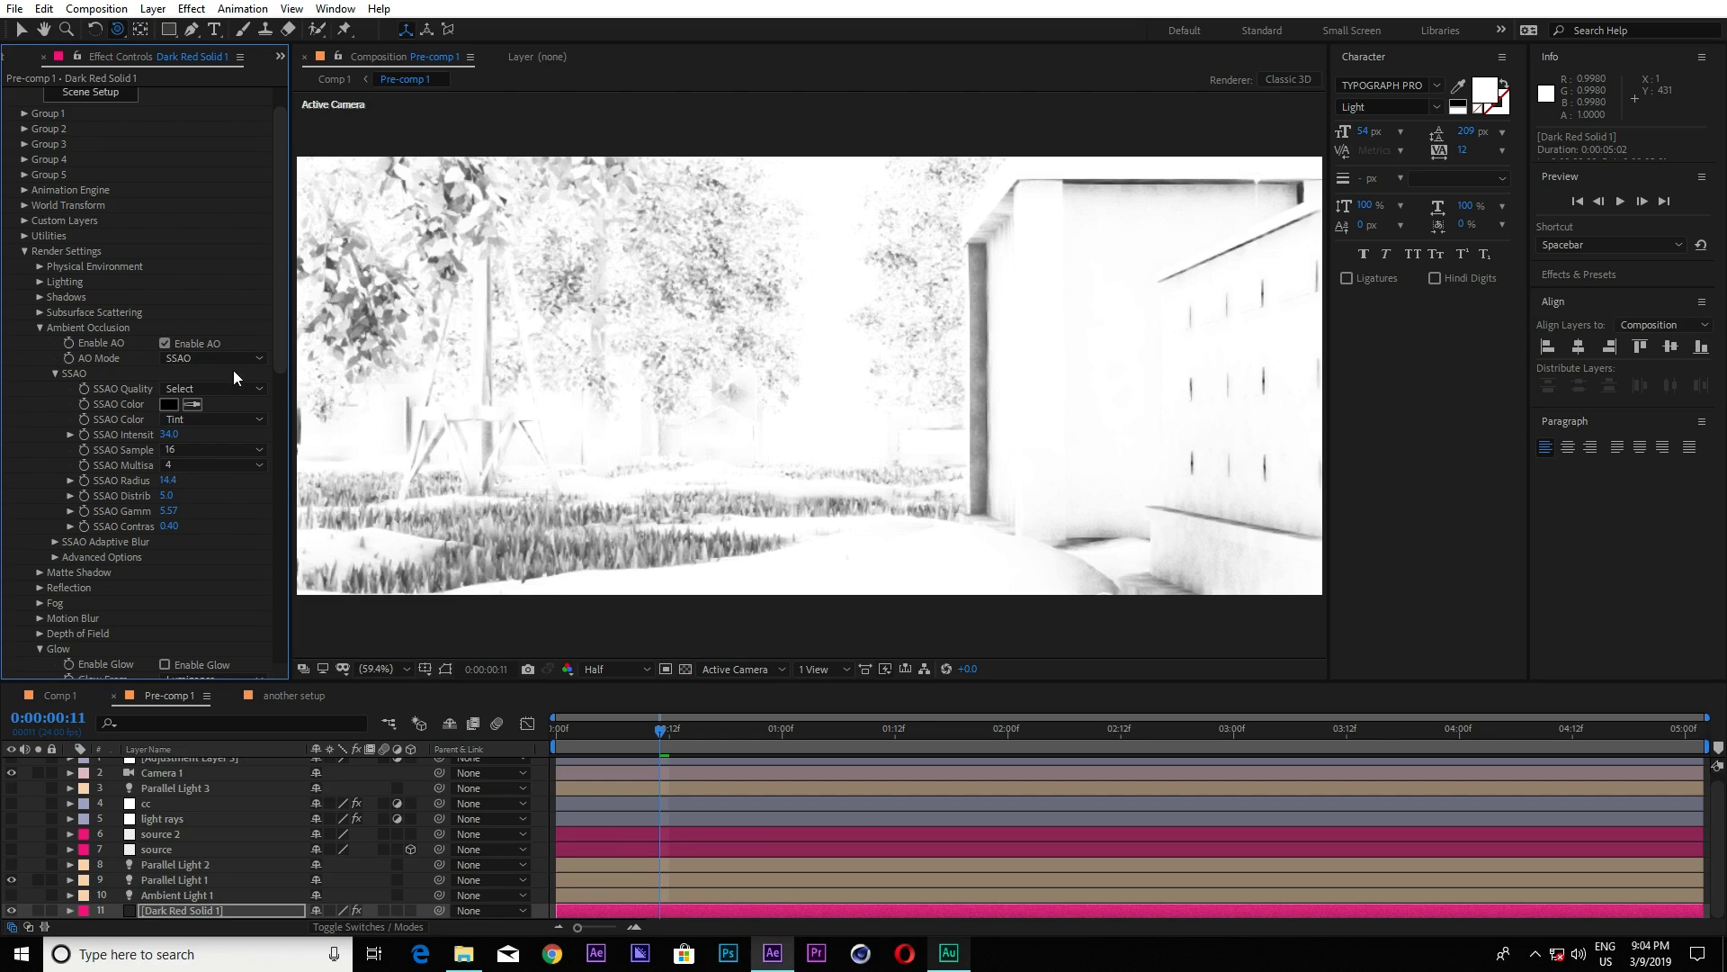
{"action": "left_click", "coordinate": [40, 328]}
Return the Element output from the Ambient Occlusion pass to Composite.
{"action": "scroll", "coordinate": [149, 601], "scroll_direction": "down", "scroll_amount": 5}
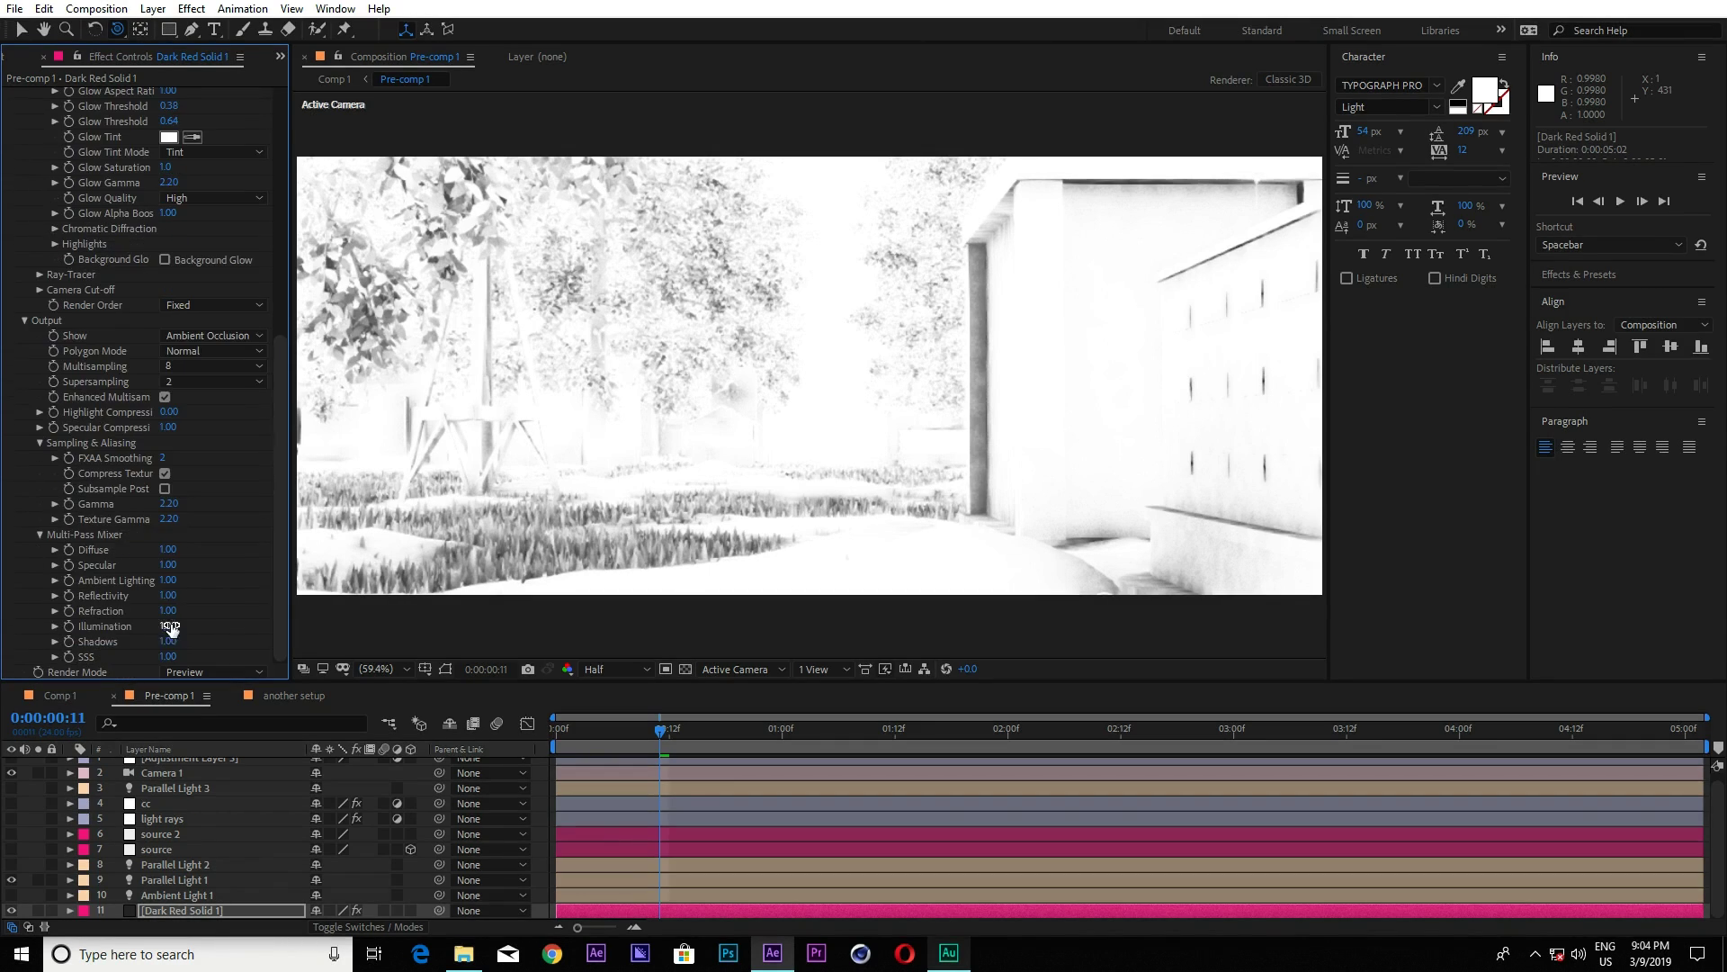
{"action": "left_click", "coordinate": [196, 333]}
{"action": "left_click", "coordinate": [216, 352]}
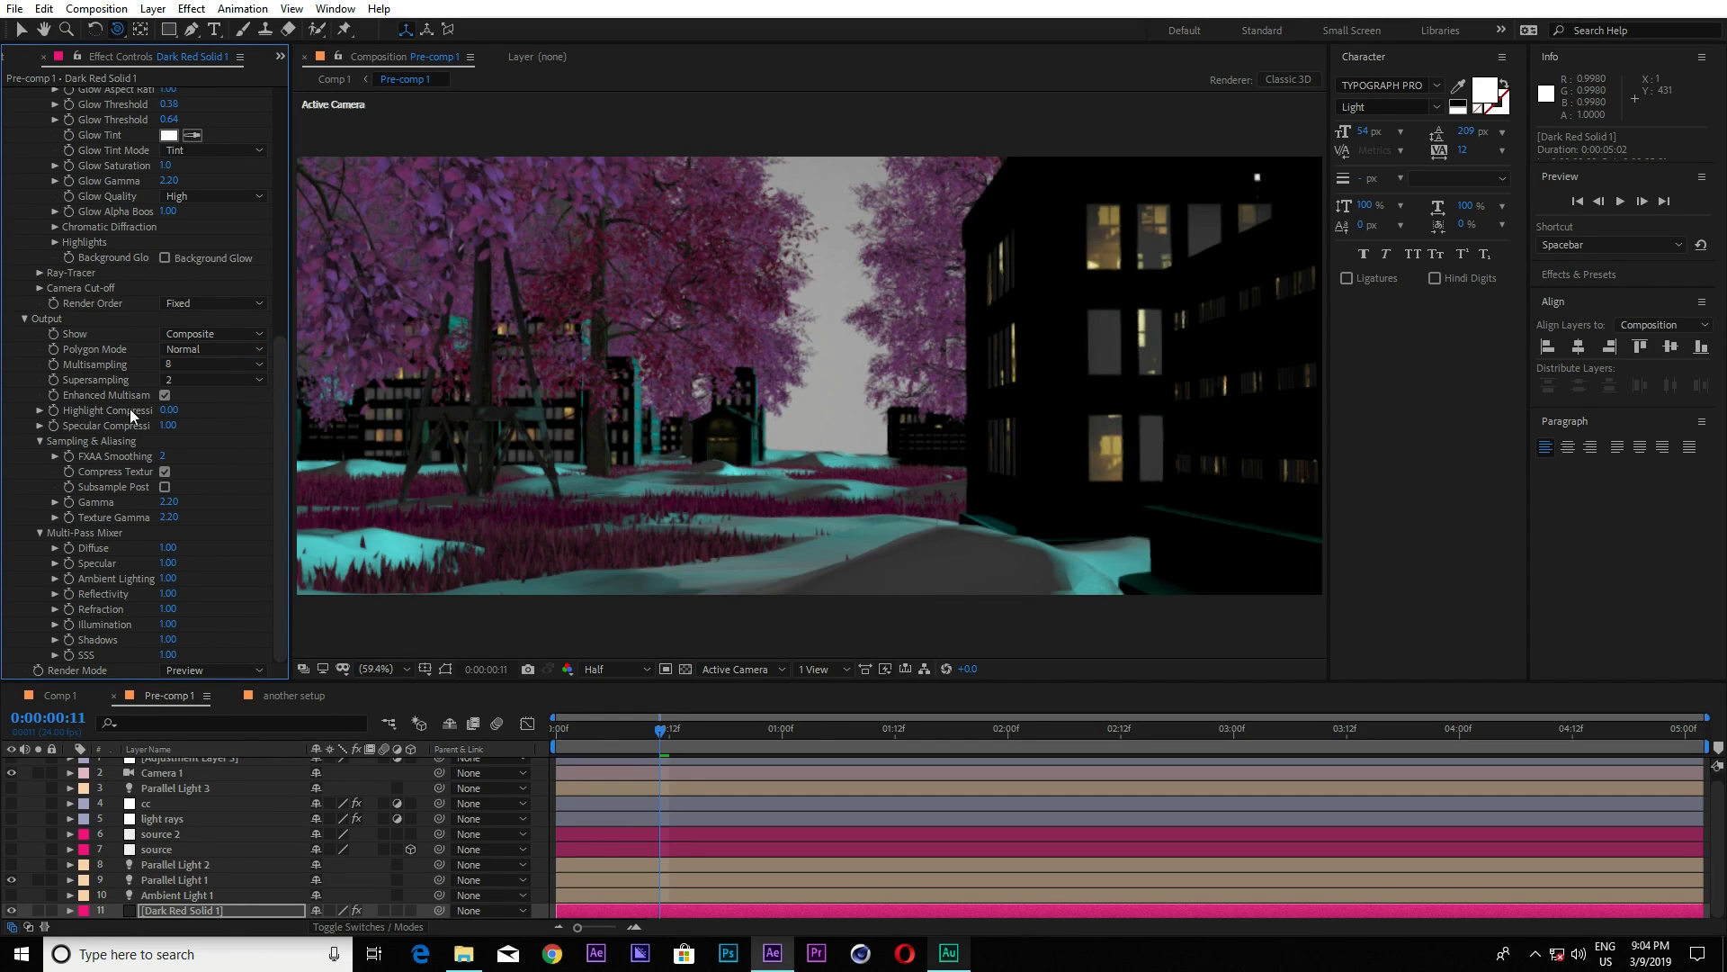
Toggle ambient occlusion to compare the composite with and without it, and collapse its settings.
{"action": "scroll", "coordinate": [208, 549], "scroll_direction": "up", "scroll_amount": 5}
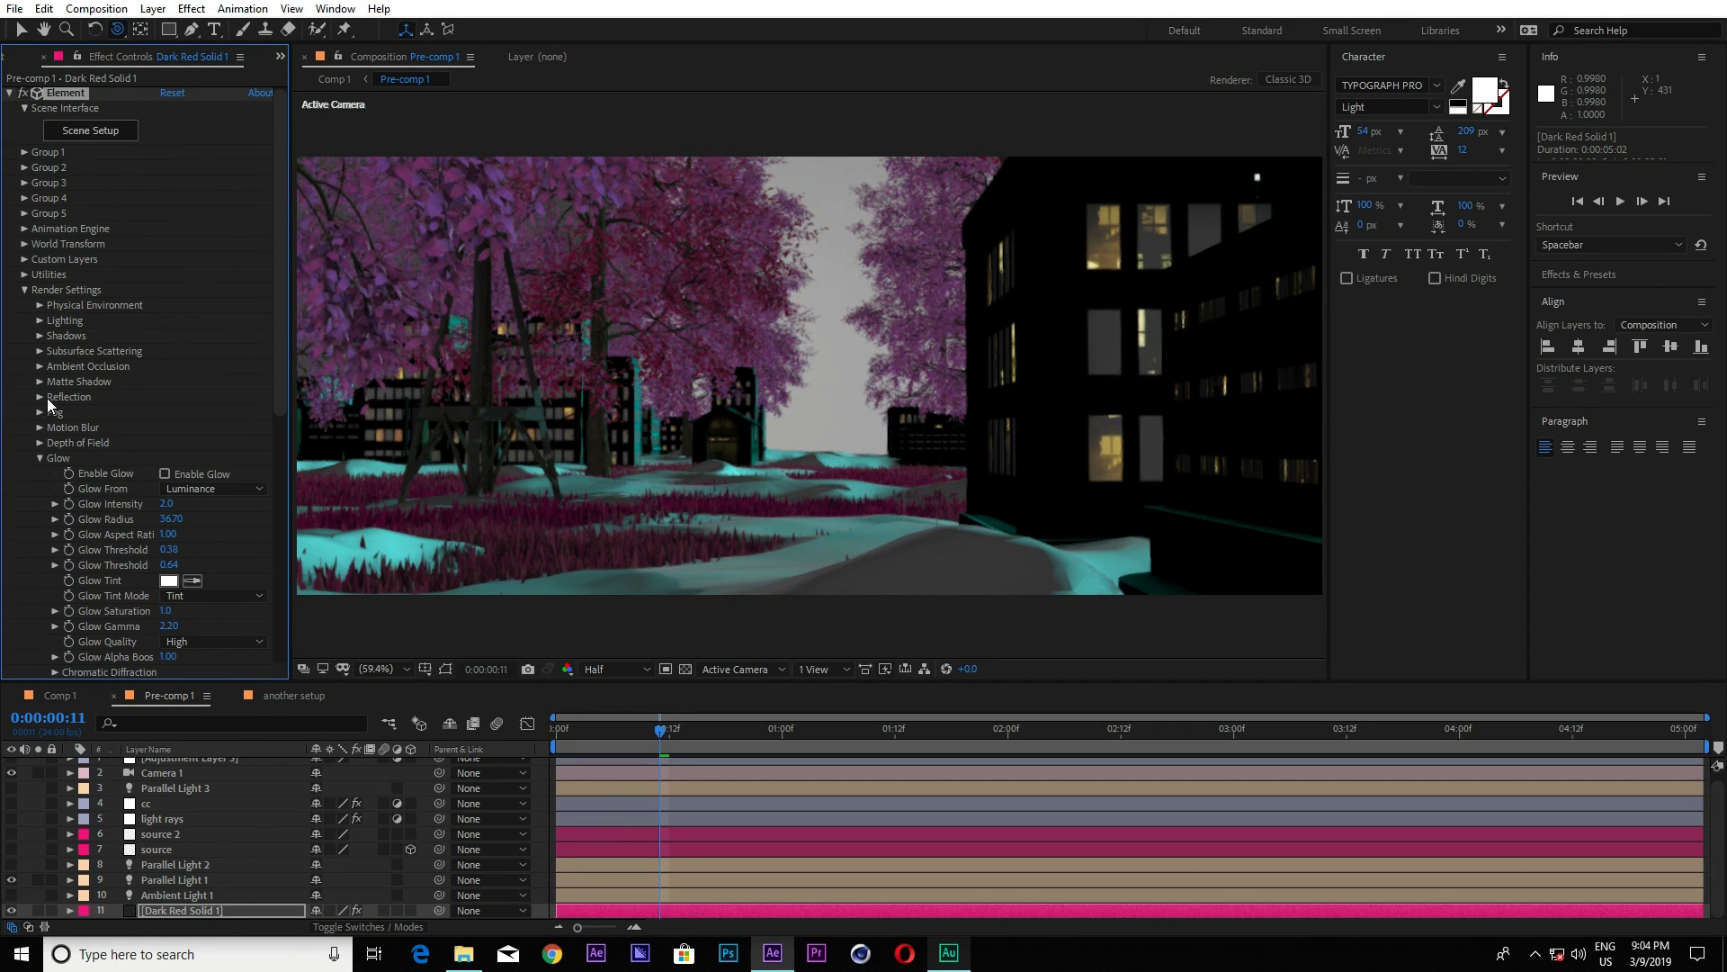
{"action": "left_click", "coordinate": [39, 367]}
{"action": "left_click", "coordinate": [164, 381]}
{"action": "left_click", "coordinate": [163, 380]}
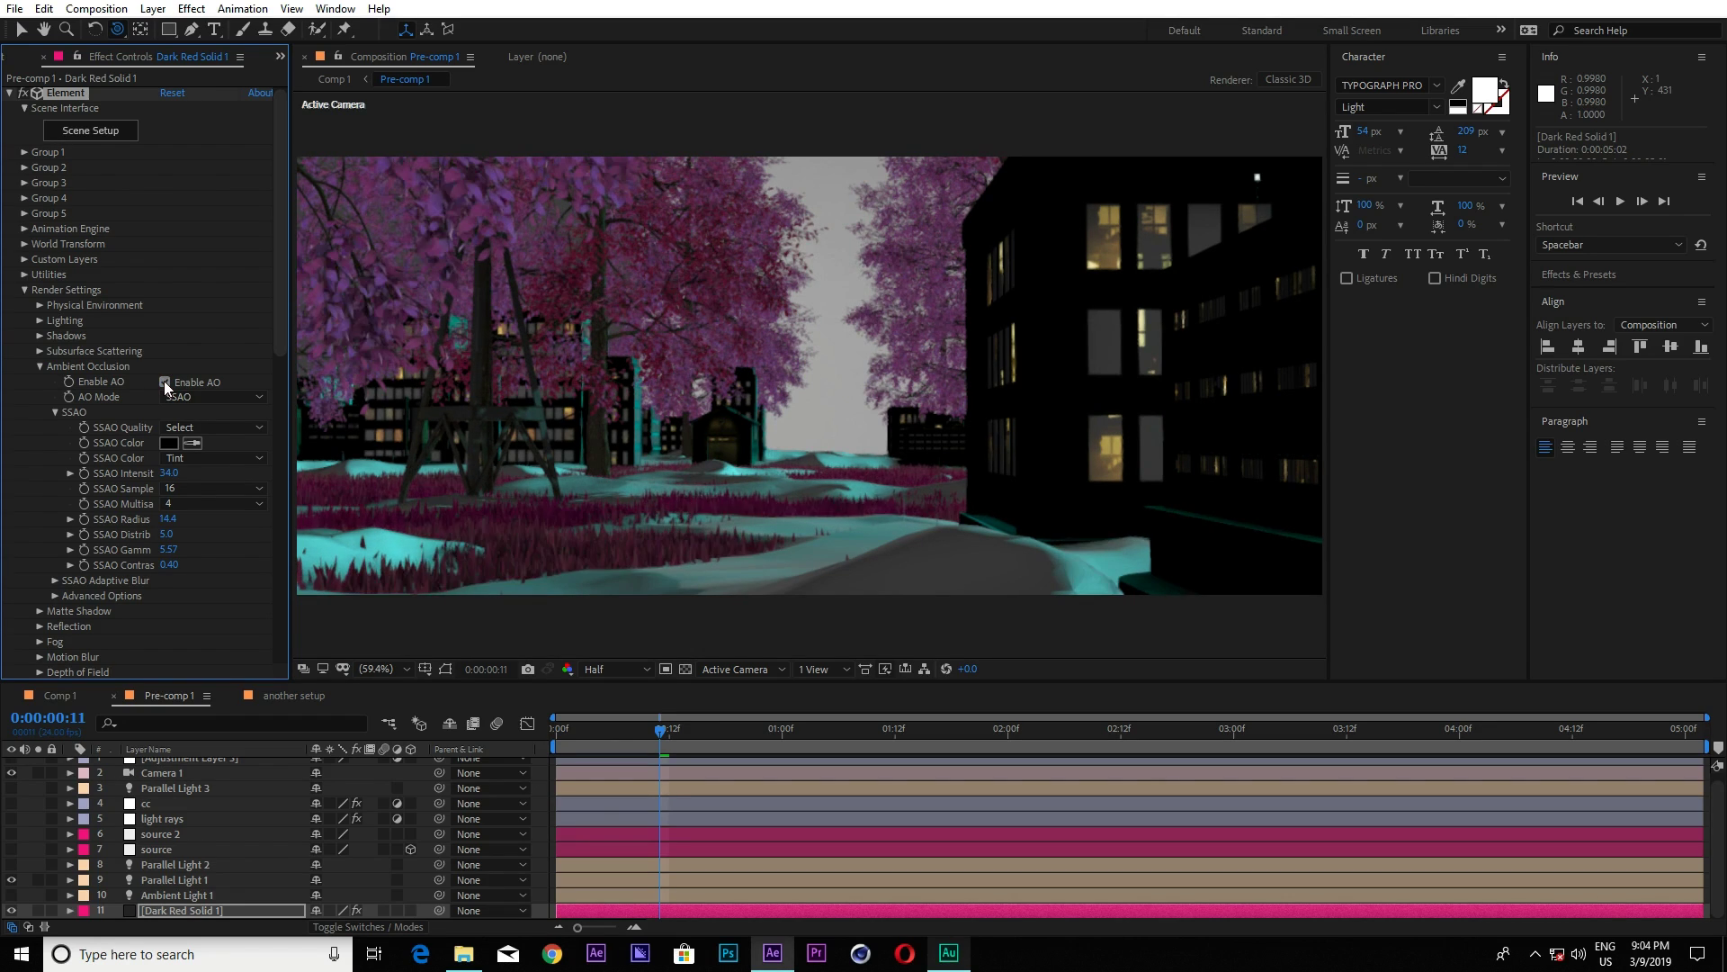
{"action": "left_click", "coordinate": [163, 381]}
{"action": "left_click", "coordinate": [39, 366]}
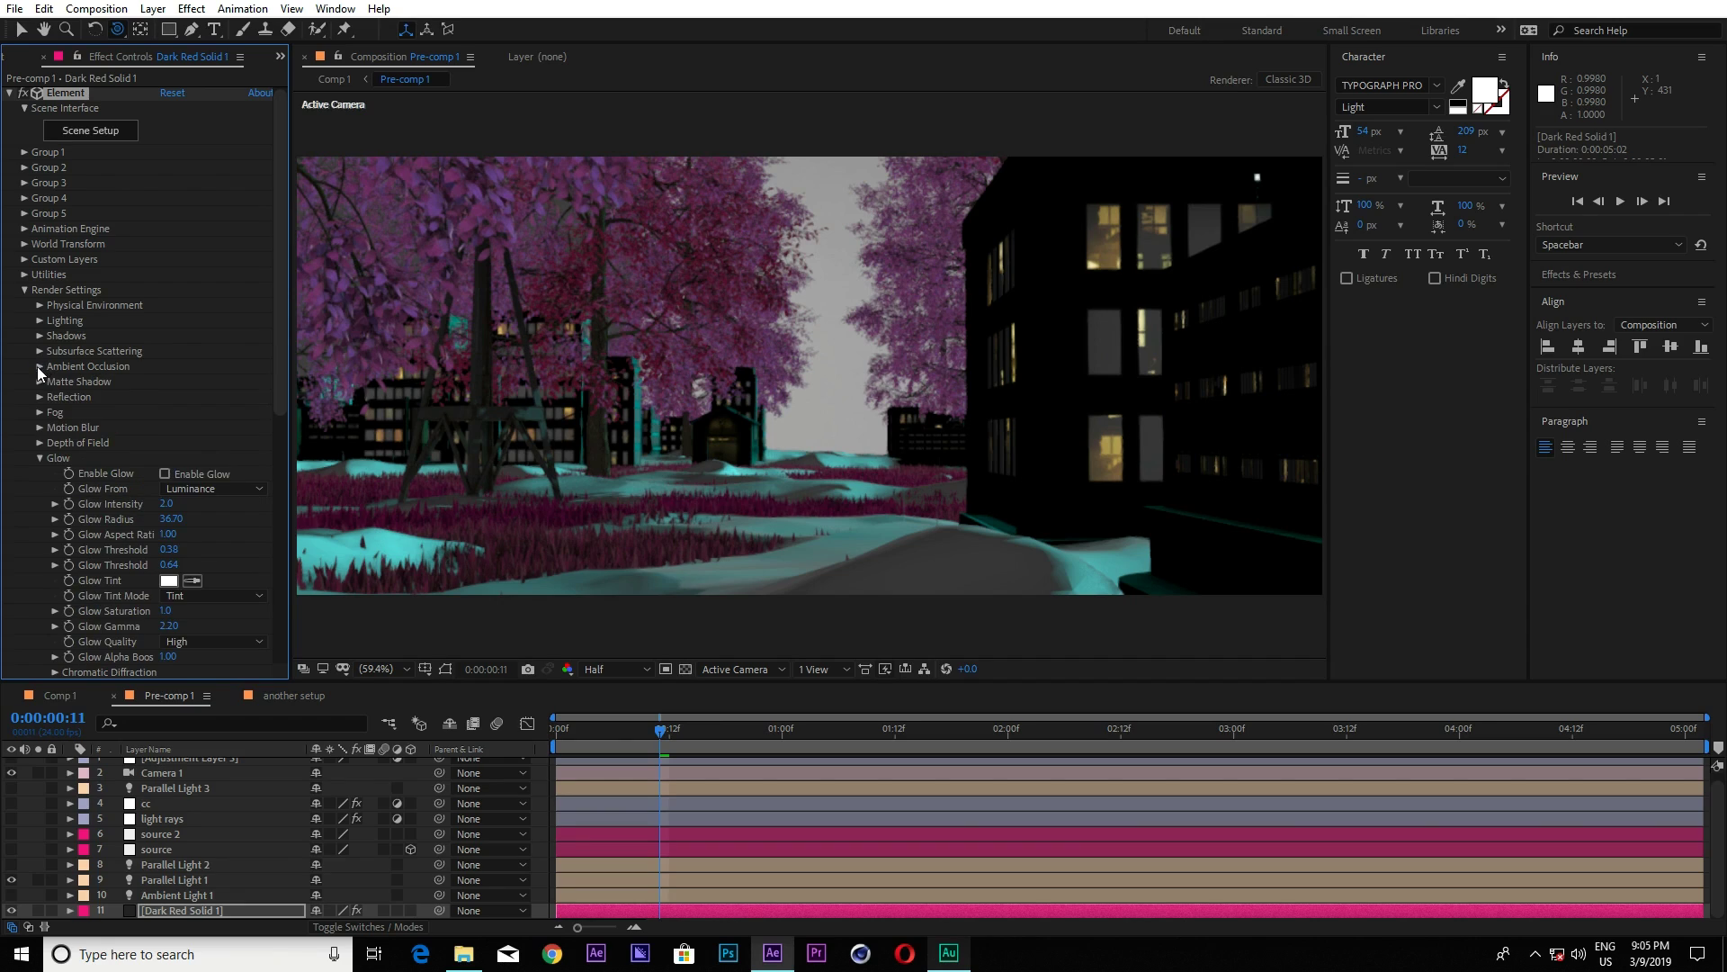
Enable fog and glow in the Element render settings and collapse both sections.
{"action": "left_click", "coordinate": [40, 411]}
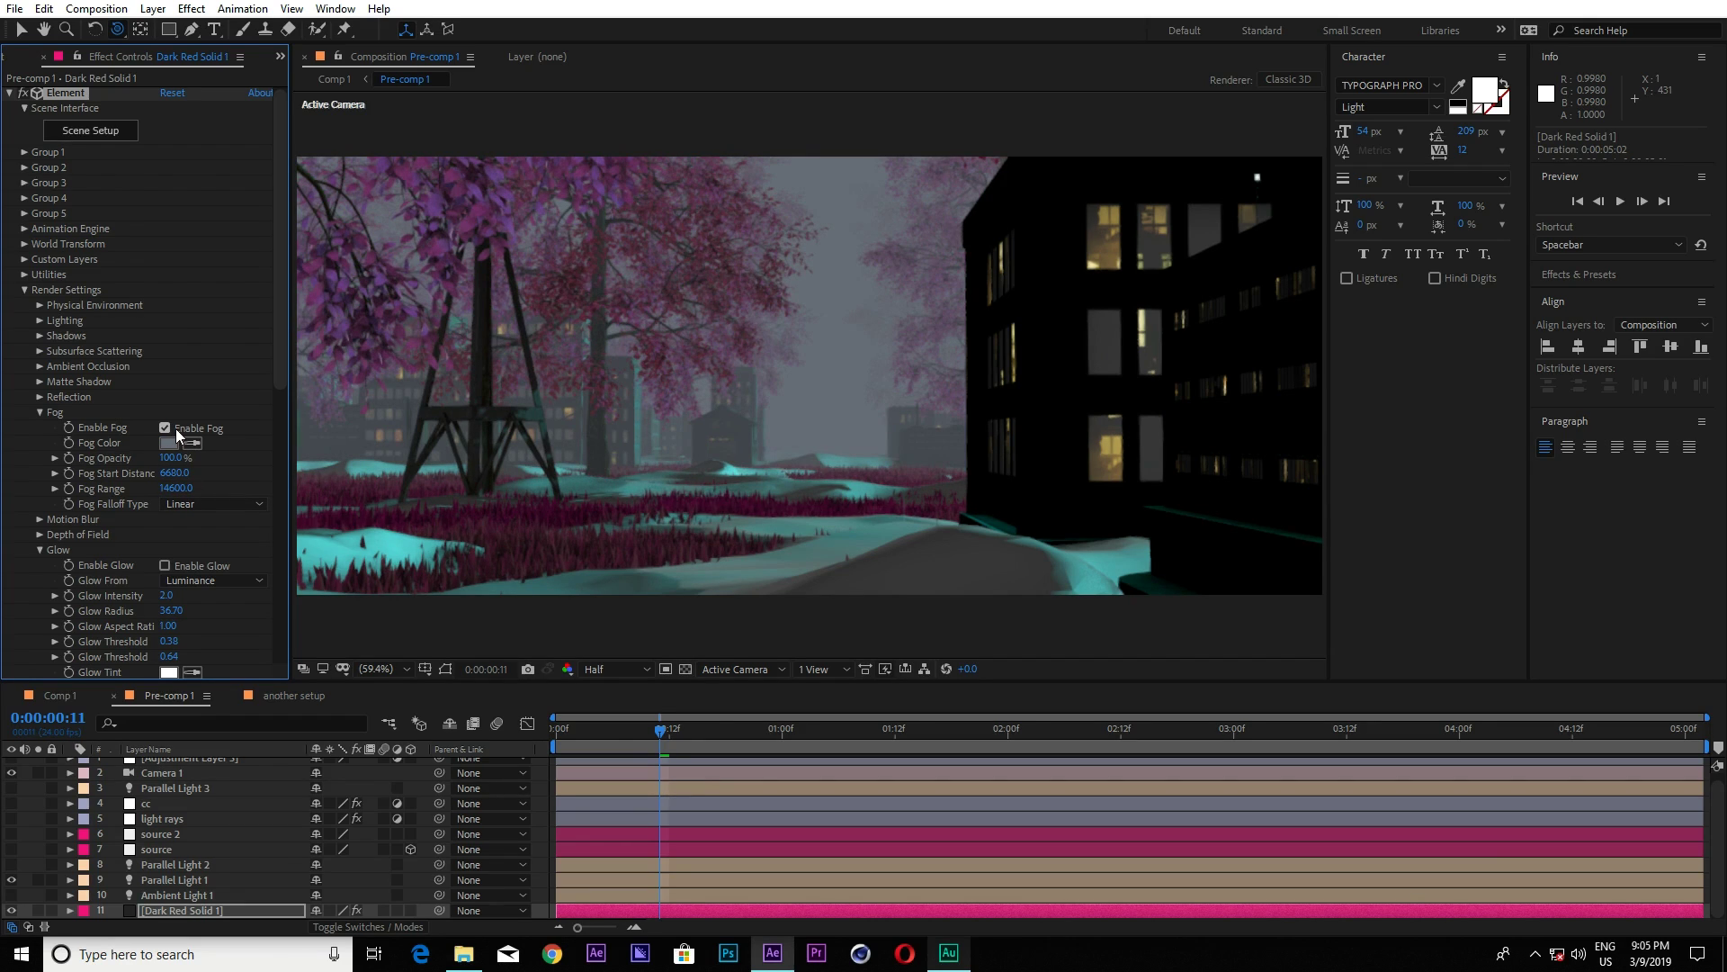
{"action": "left_click", "coordinate": [39, 412]}
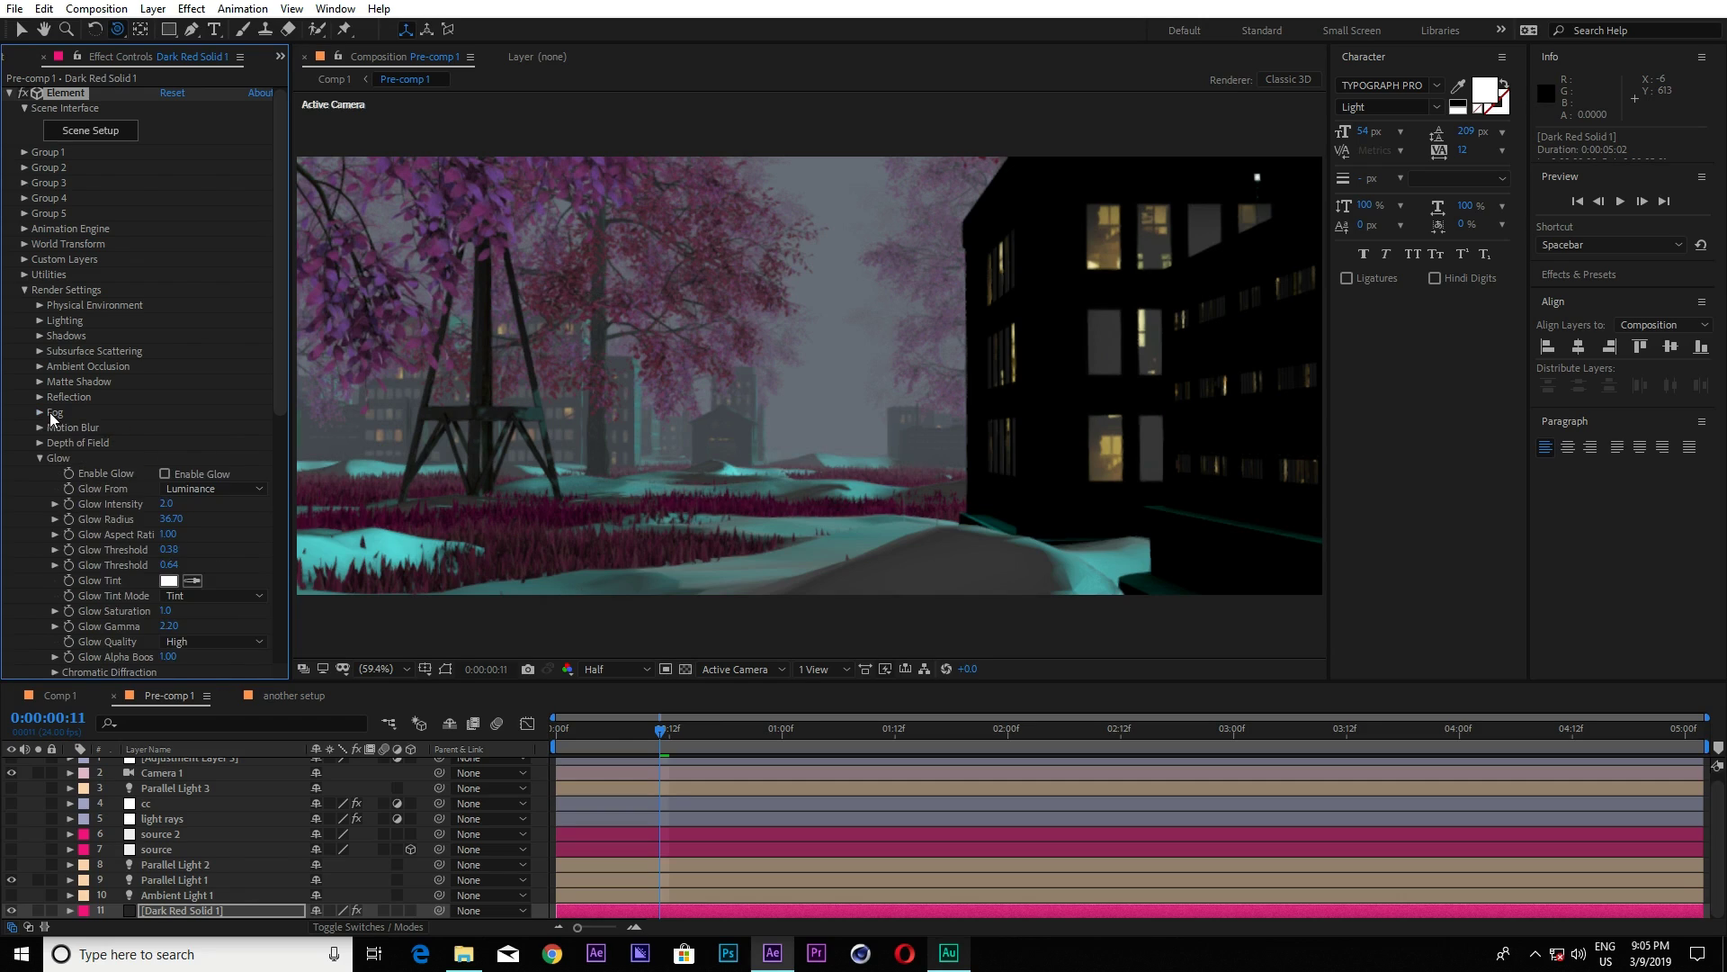
{"action": "left_click", "coordinate": [165, 474]}
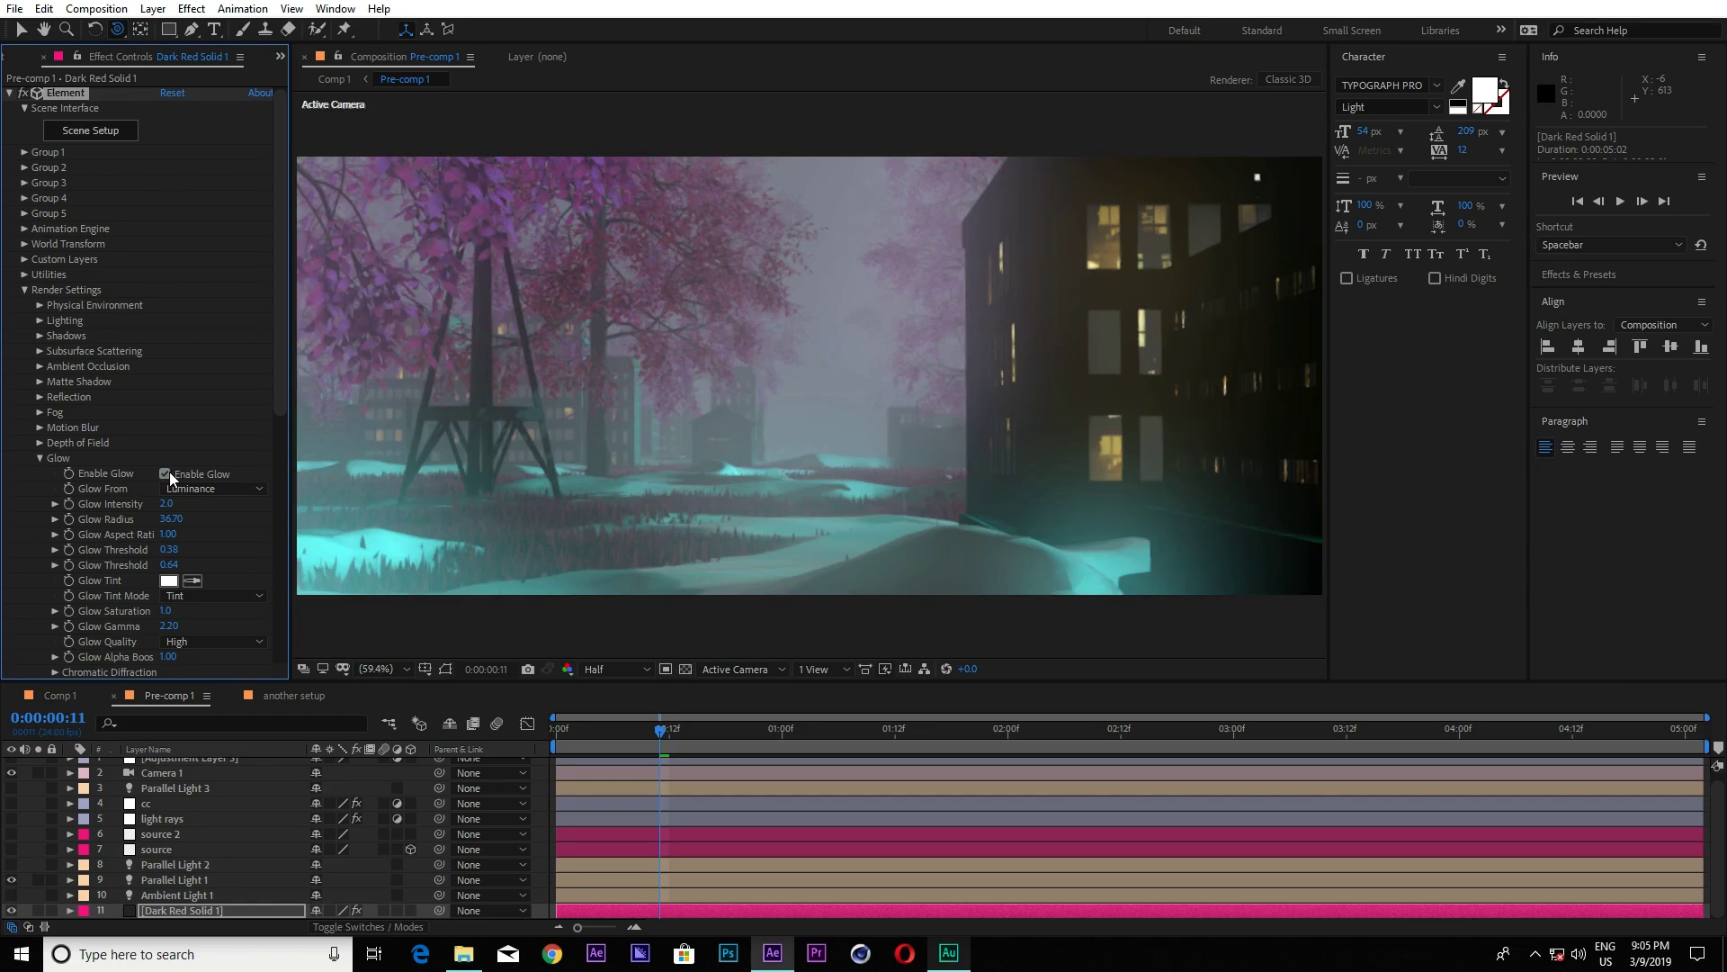
{"action": "left_click", "coordinate": [35, 464]}
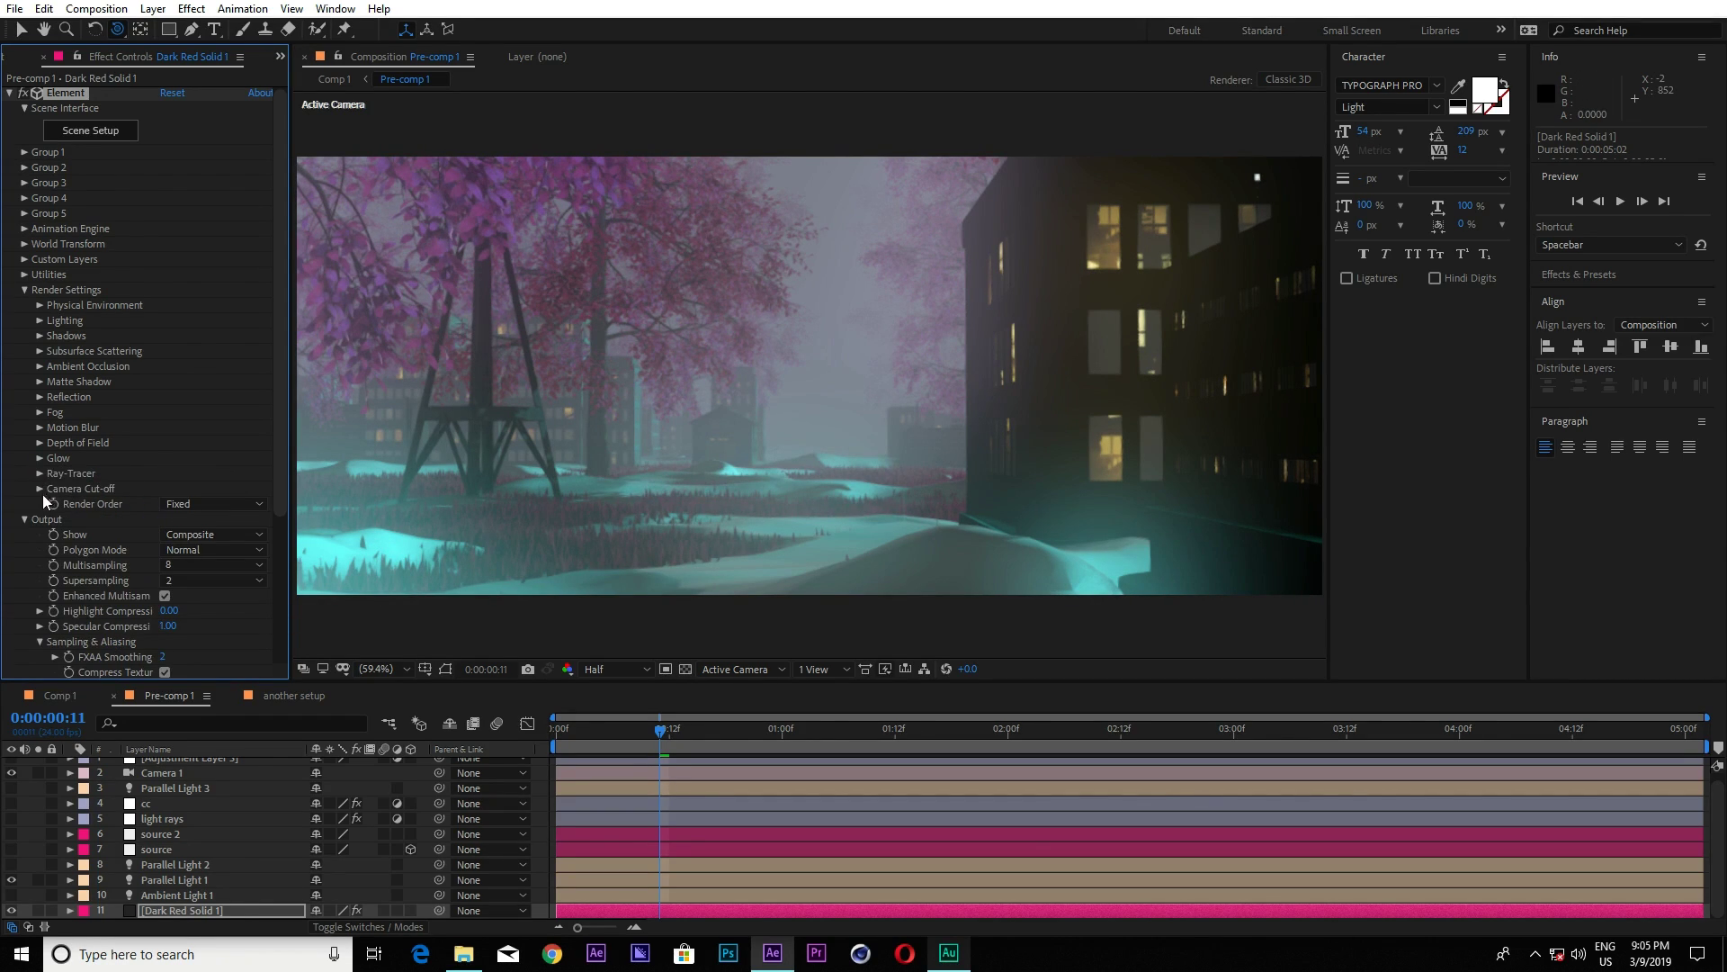
Look through the output settings and collapse the Output and Render Settings sections.
{"action": "scroll", "coordinate": [74, 543], "scroll_direction": "down", "scroll_amount": 3}
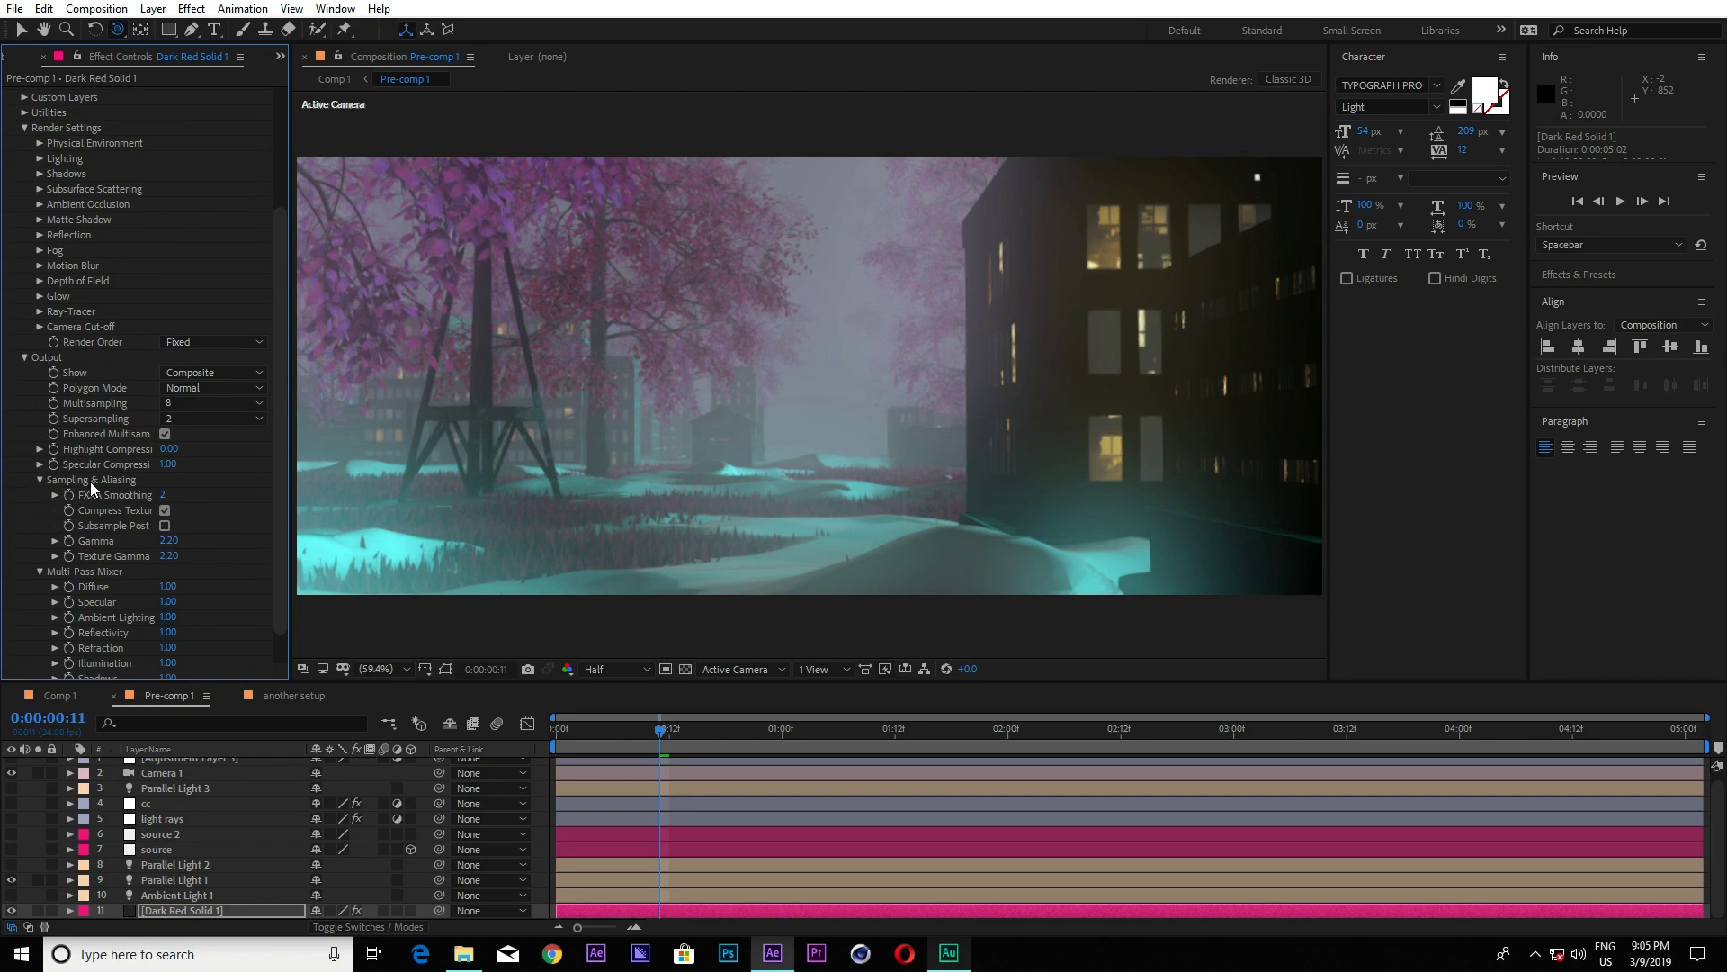
{"action": "scroll", "coordinate": [108, 486], "scroll_direction": "up", "scroll_amount": 2}
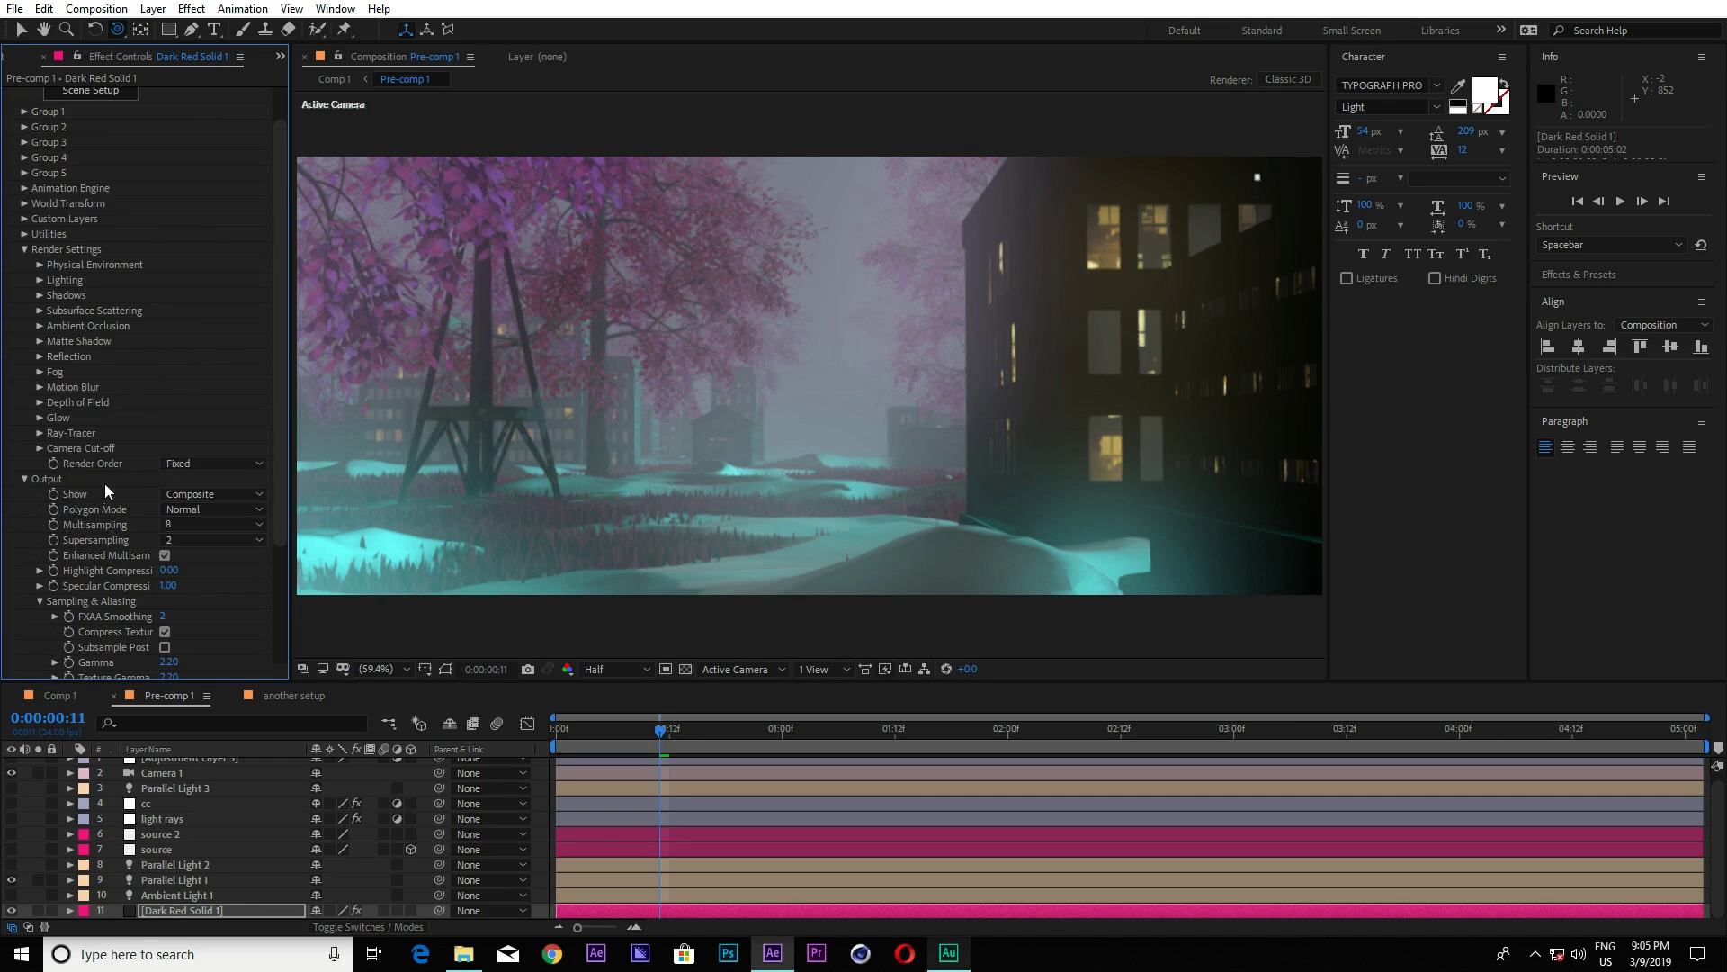
{"action": "left_click", "coordinate": [25, 479]}
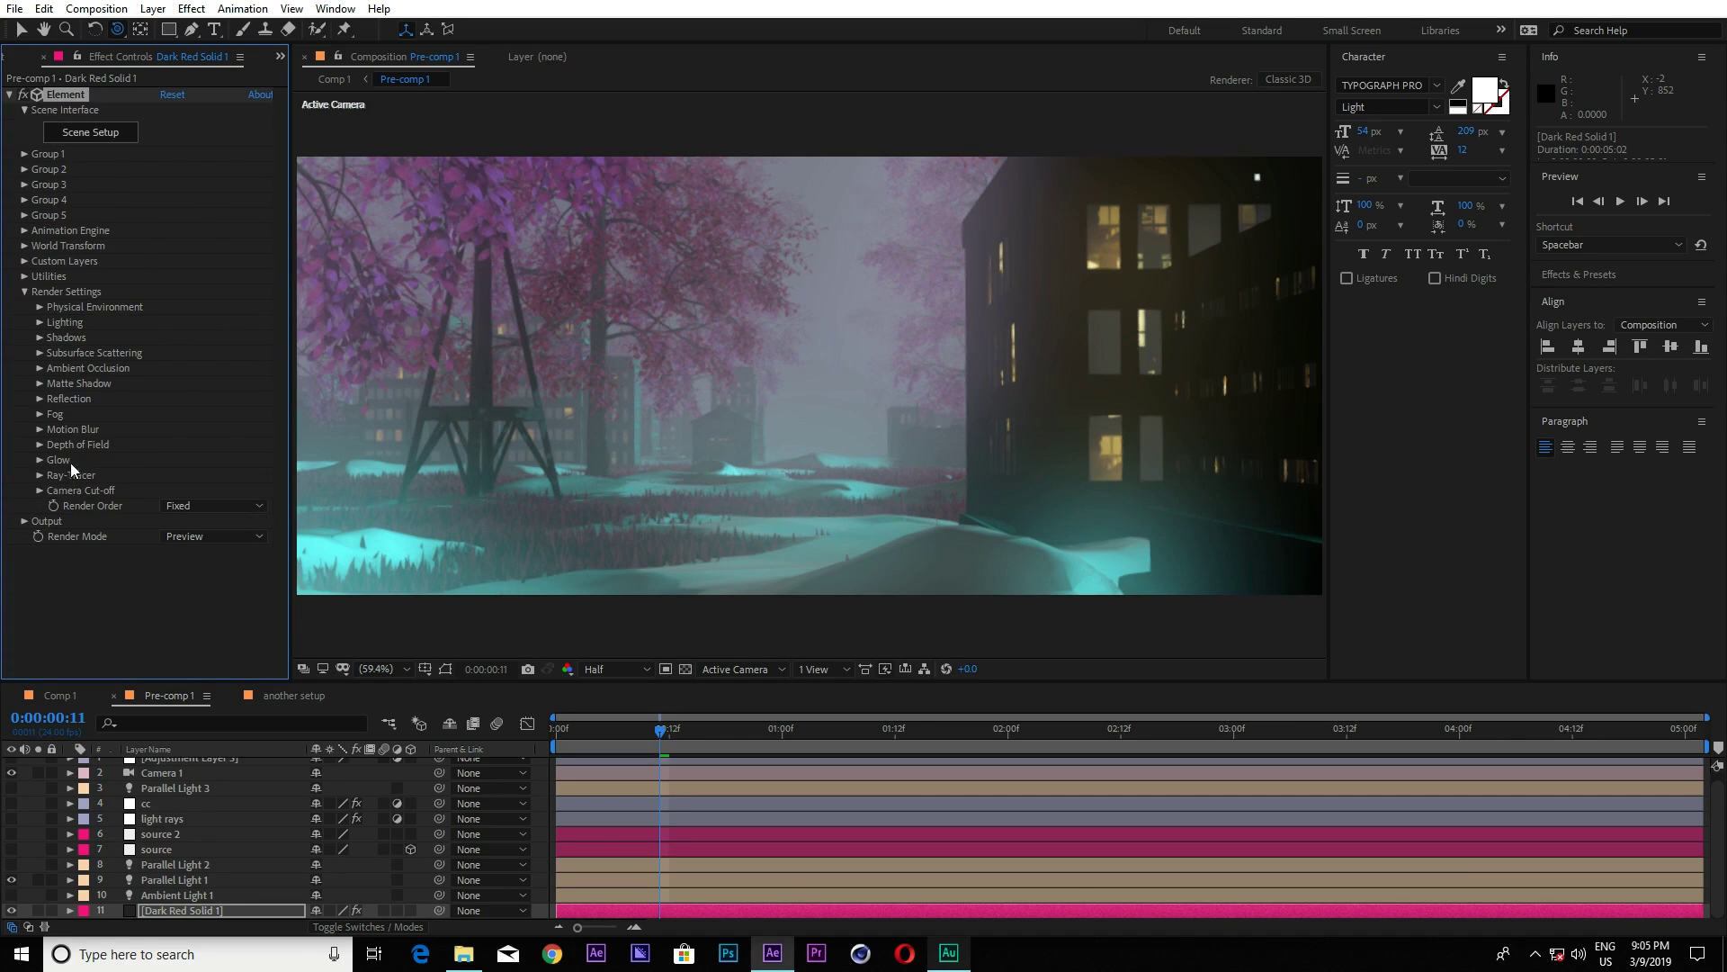
{"action": "left_click", "coordinate": [24, 292]}
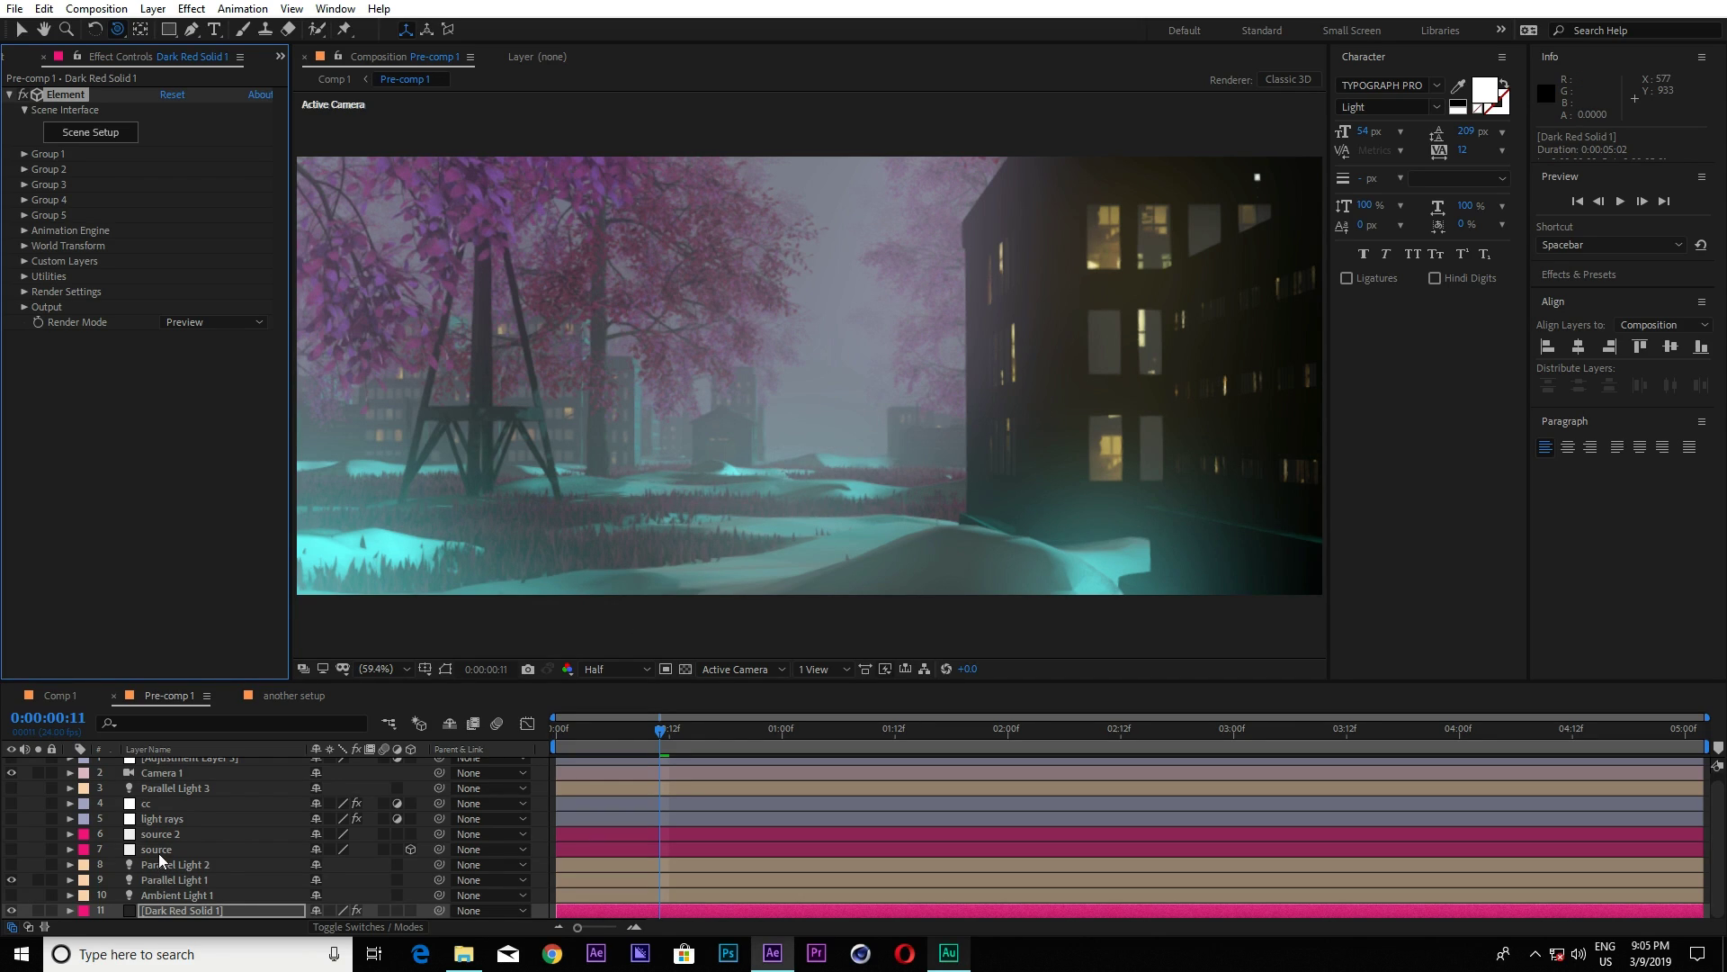
Toggle the source layer's visibility to check it, leave it hidden and show the source 2 layer.
{"action": "left_click", "coordinate": [174, 834]}
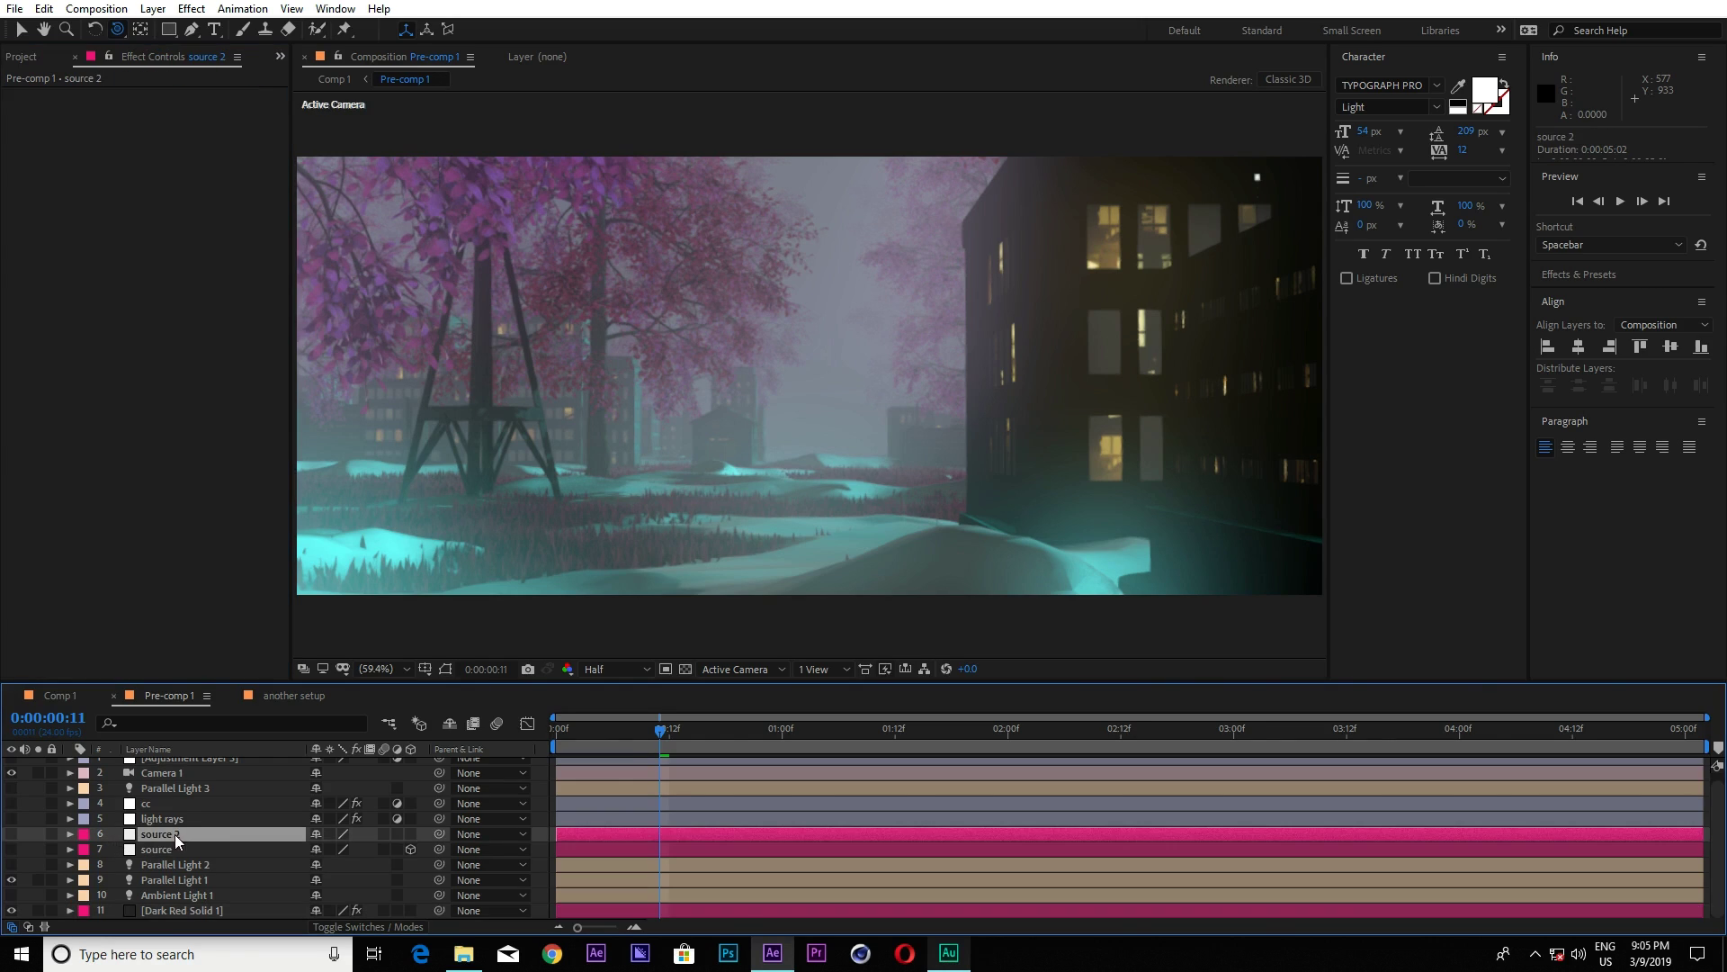
{"action": "left_click", "coordinate": [159, 850]}
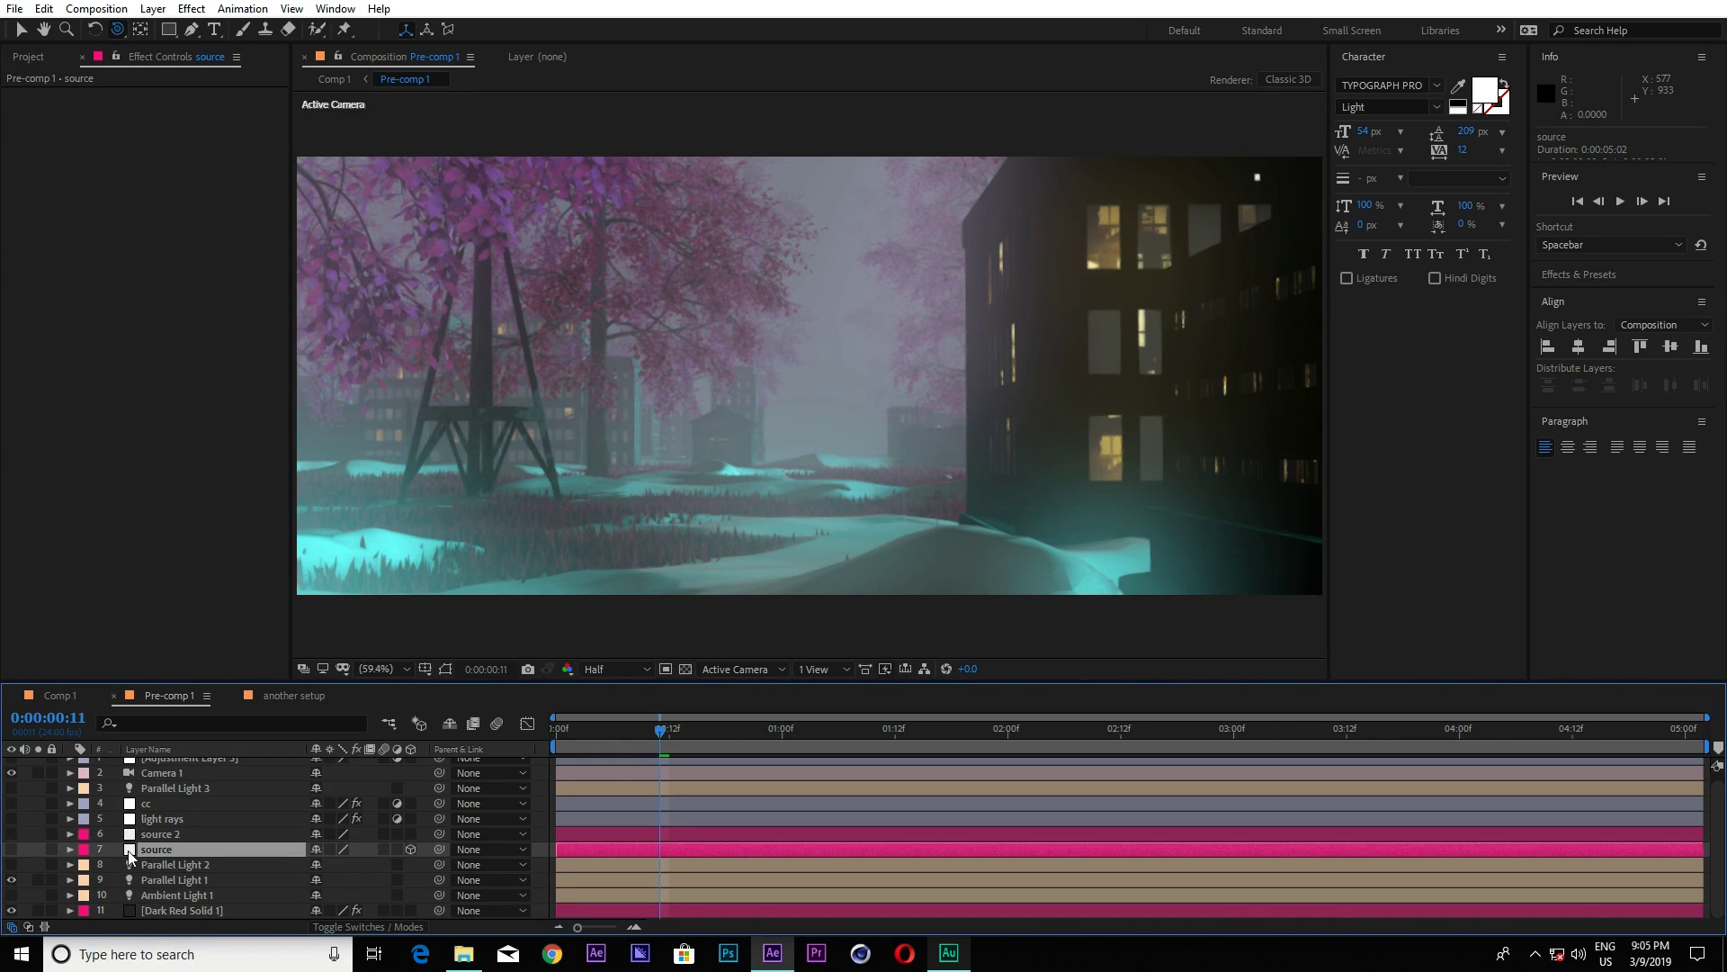
{"action": "left_click", "coordinate": [13, 849]}
{"action": "left_click", "coordinate": [12, 849]}
{"action": "left_click", "coordinate": [13, 849]}
{"action": "left_click", "coordinate": [12, 834]}
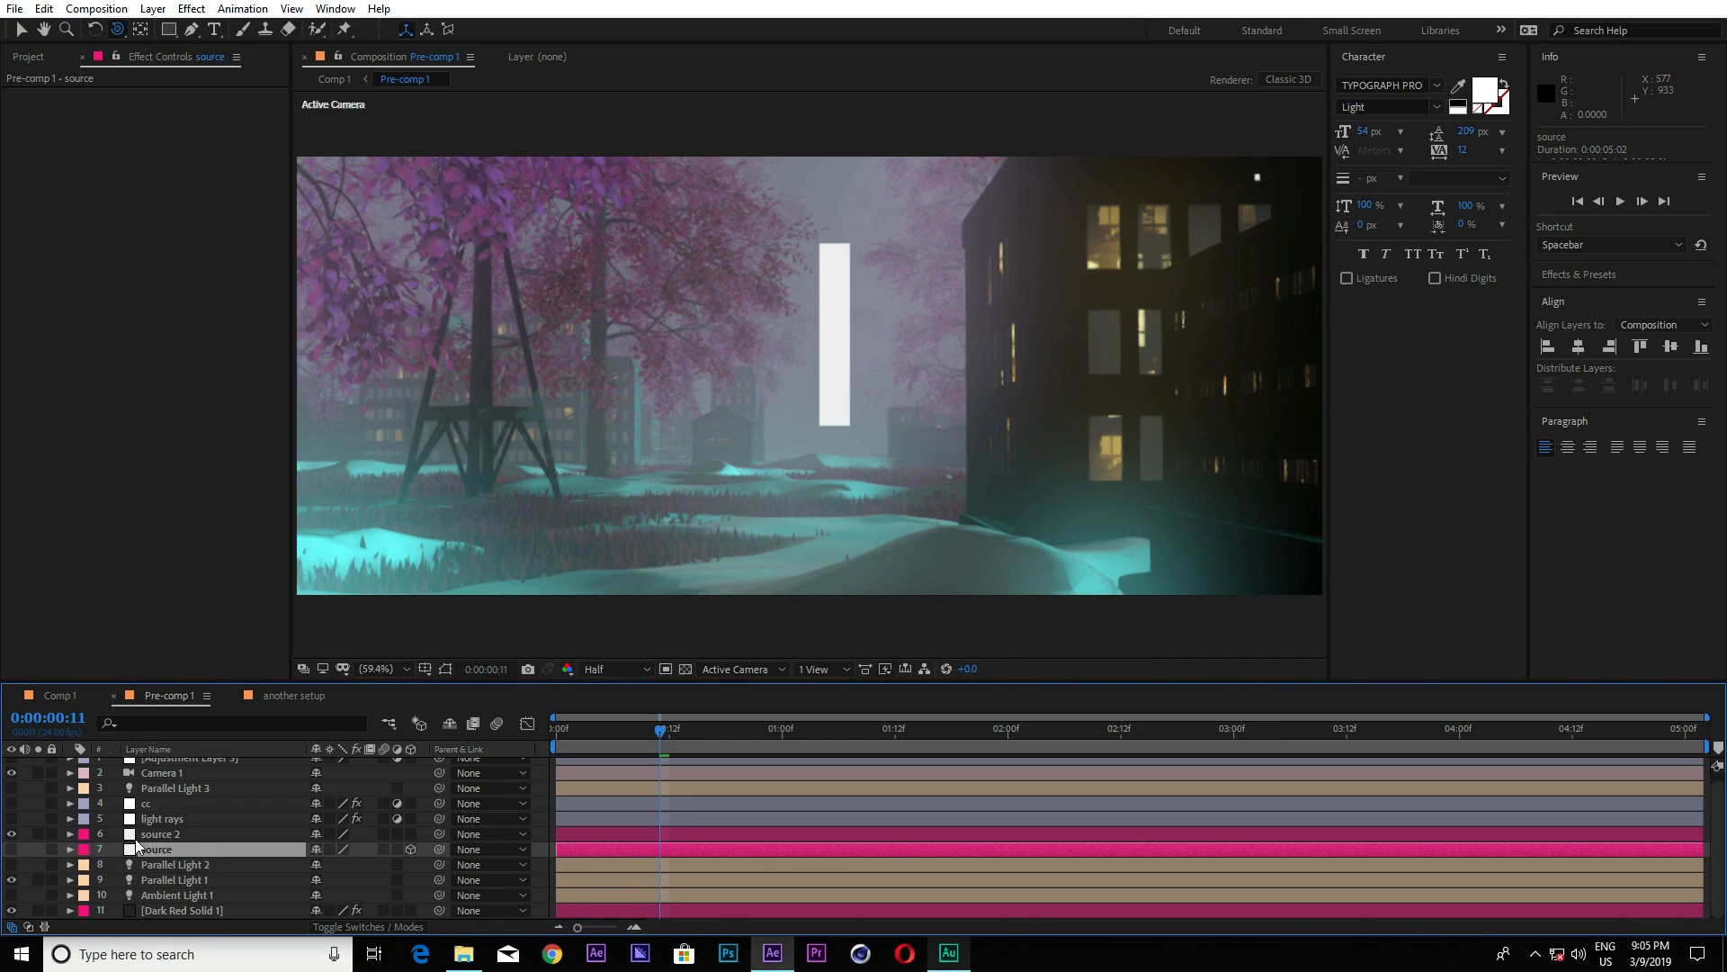
Show the layer controls for the source 2 layer and review its solid settings.
{"action": "left_click", "coordinate": [173, 833]}
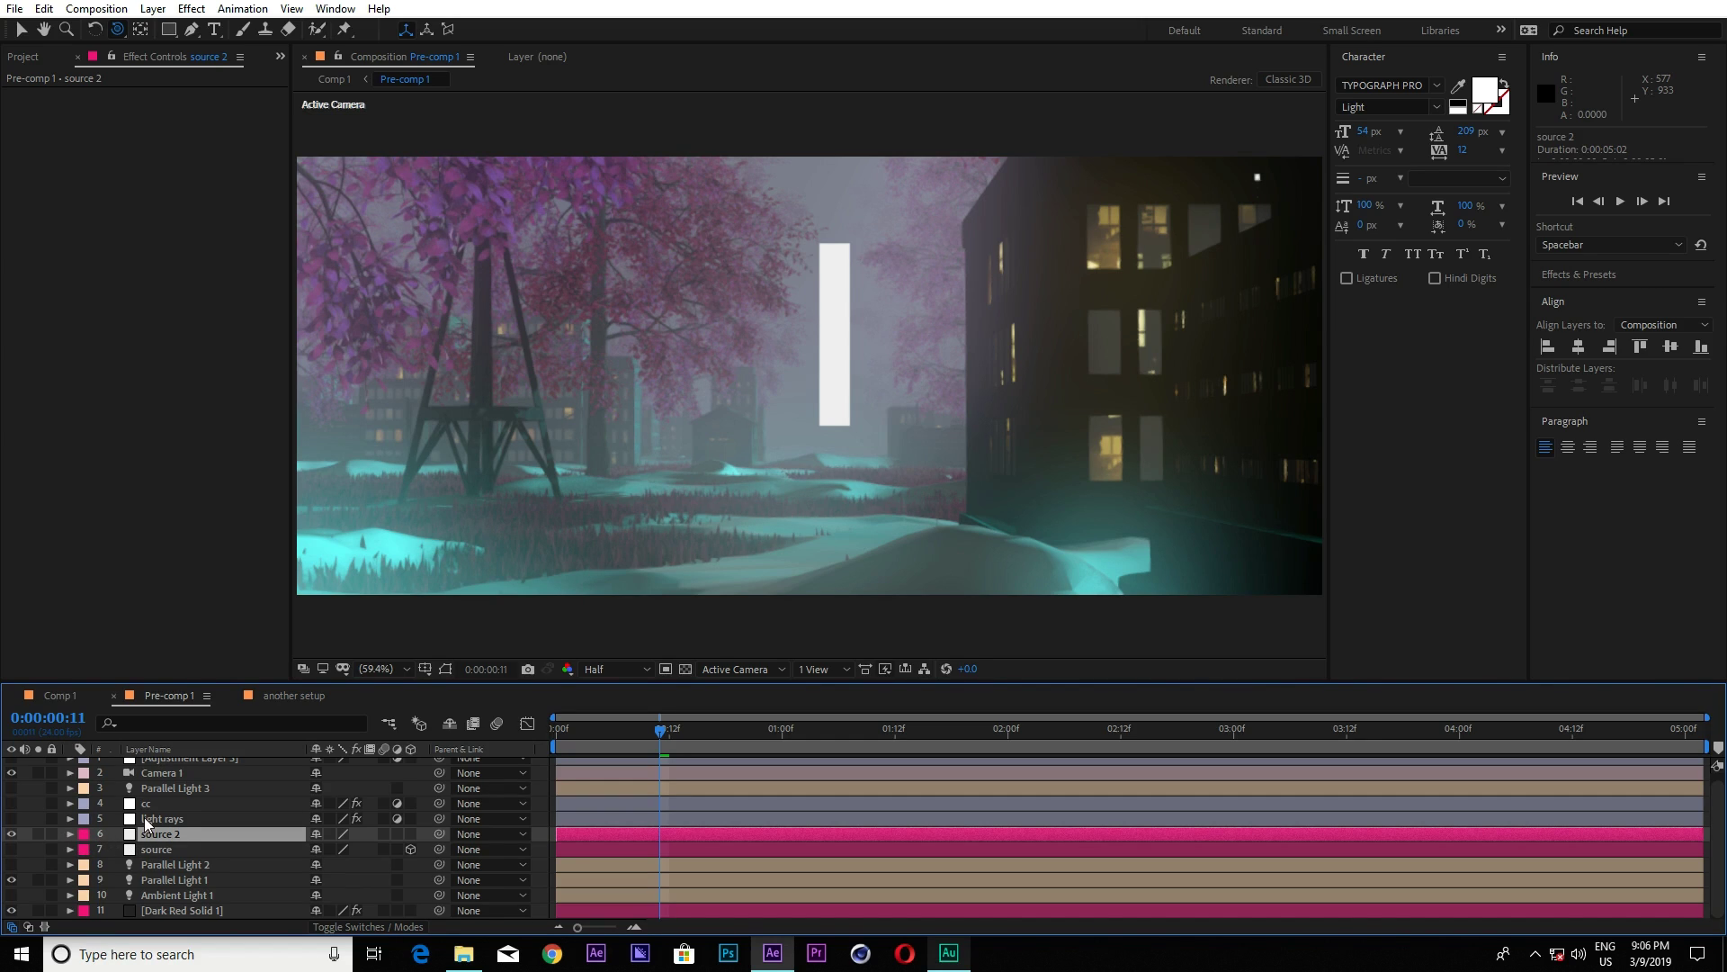
{"action": "key", "text": "ctrl+shift+h"}
{"action": "left_click", "coordinate": [153, 9]}
{"action": "left_click", "coordinate": [167, 49]}
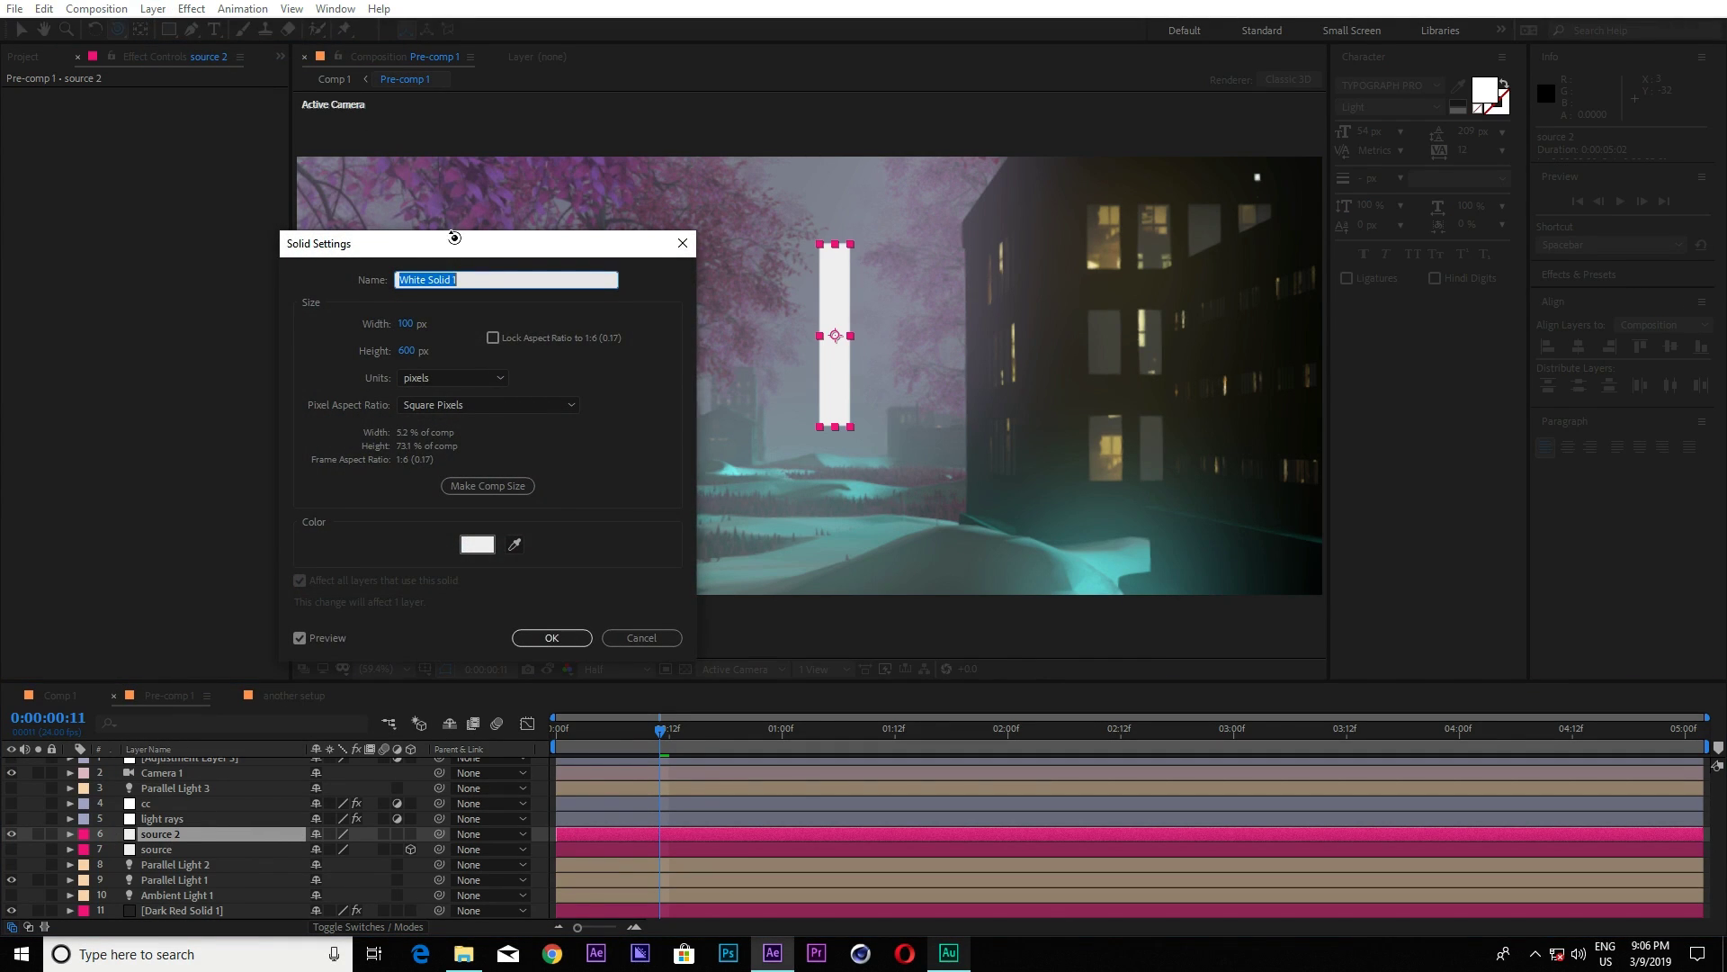
{"action": "left_click_drag", "start_coordinate": [450, 241], "coordinate": [158, 216]}
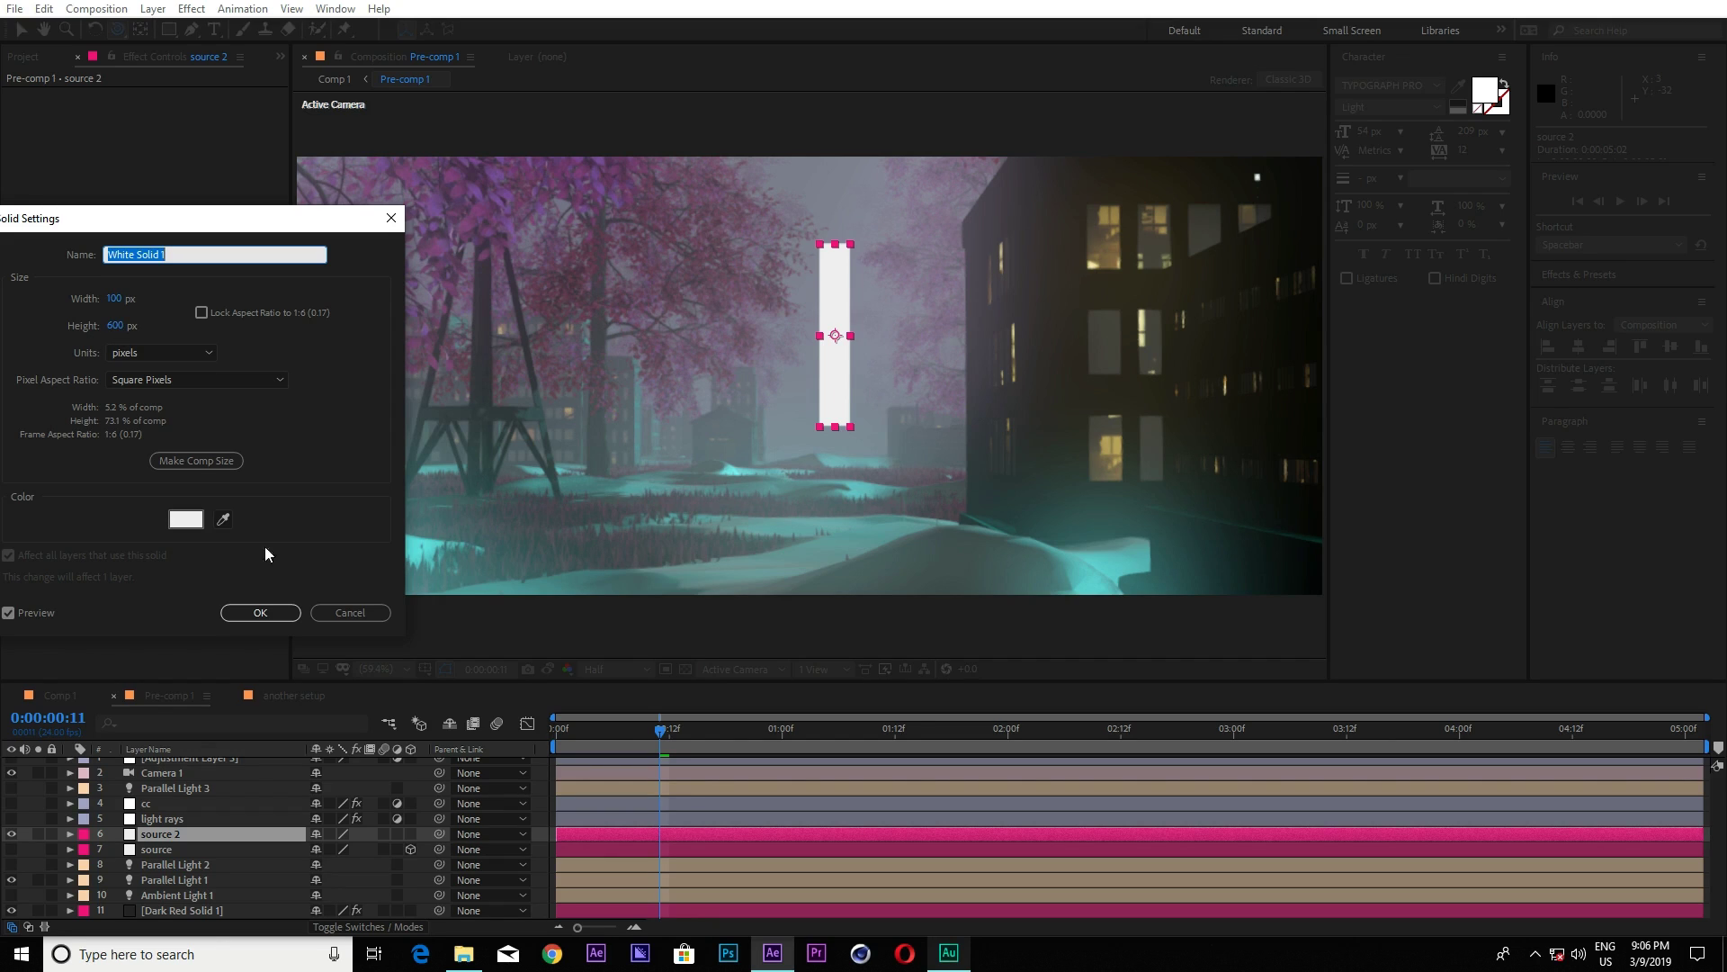
{"action": "left_click", "coordinate": [256, 612]}
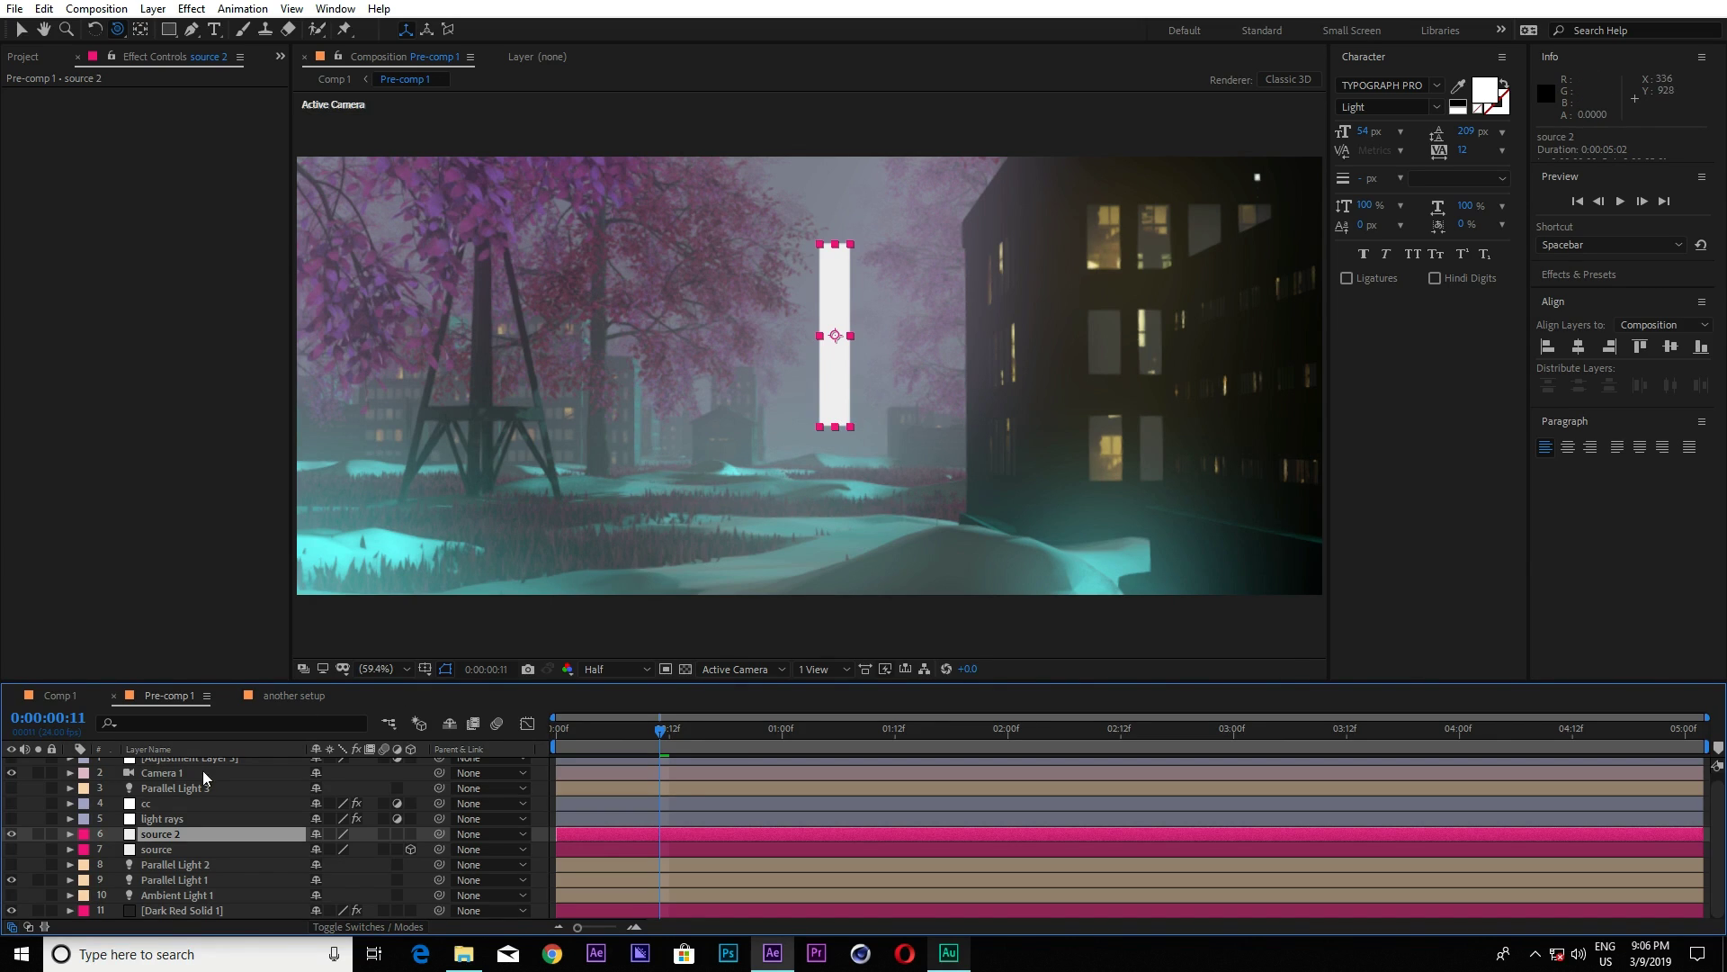
Check the effect on the cc layer and make the light rays adjustment layer visible.
{"action": "left_click", "coordinate": [154, 802]}
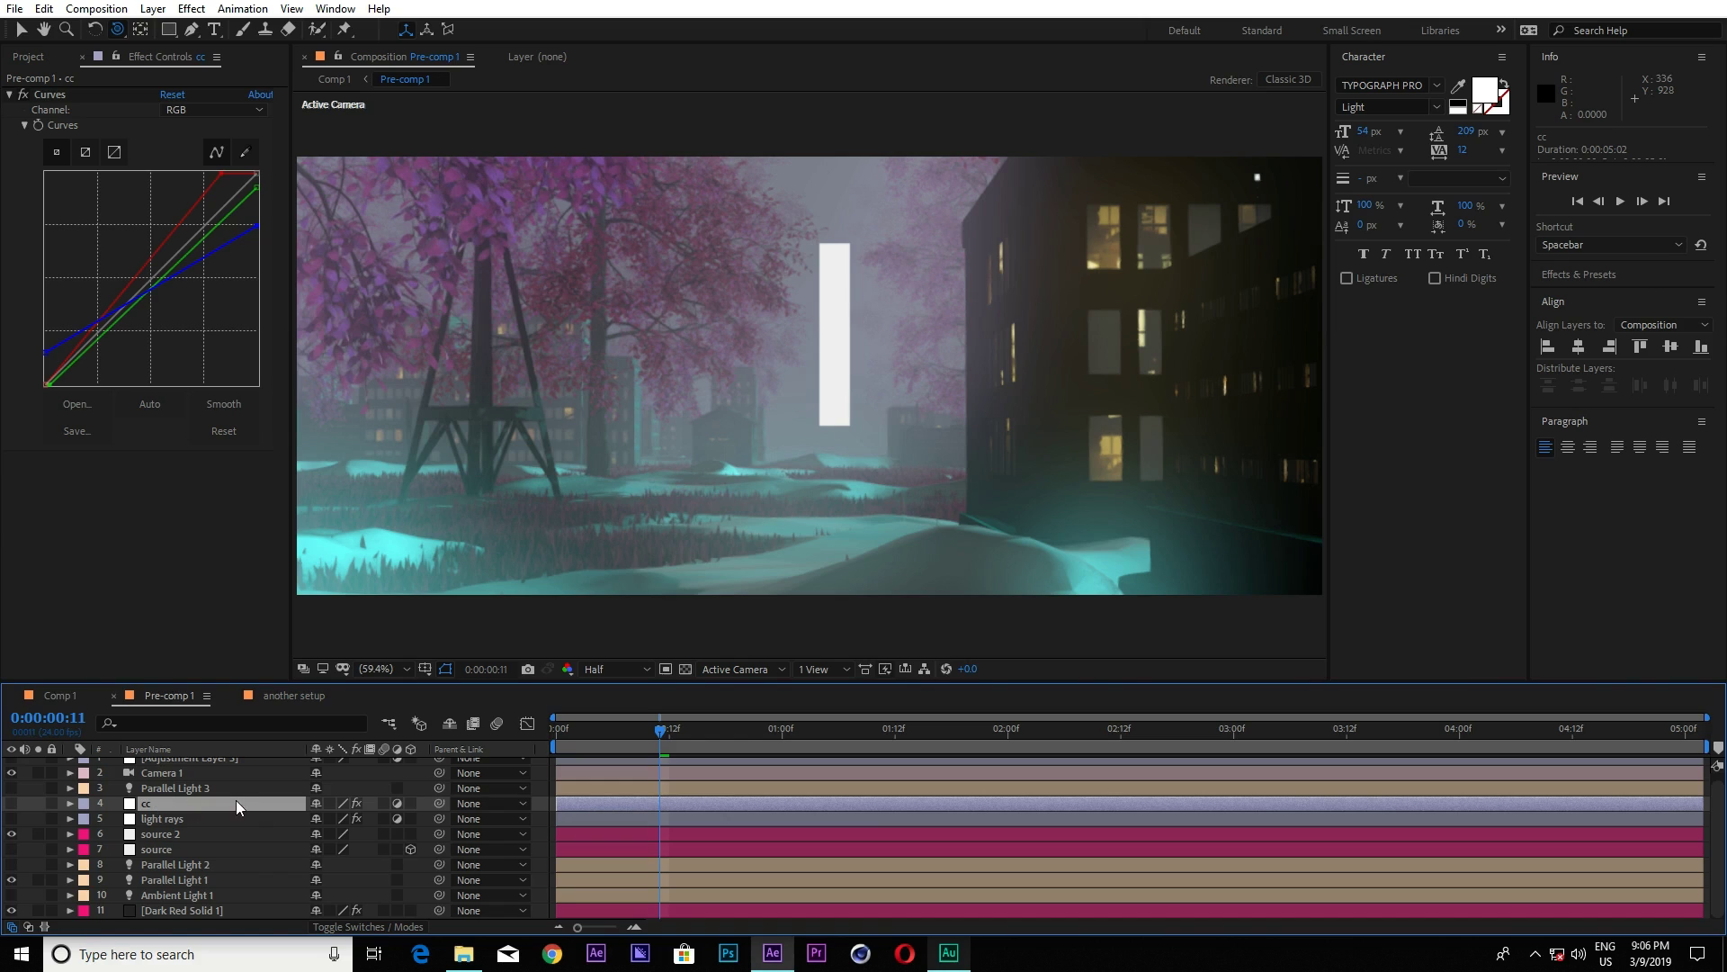
{"action": "left_click", "coordinate": [181, 818]}
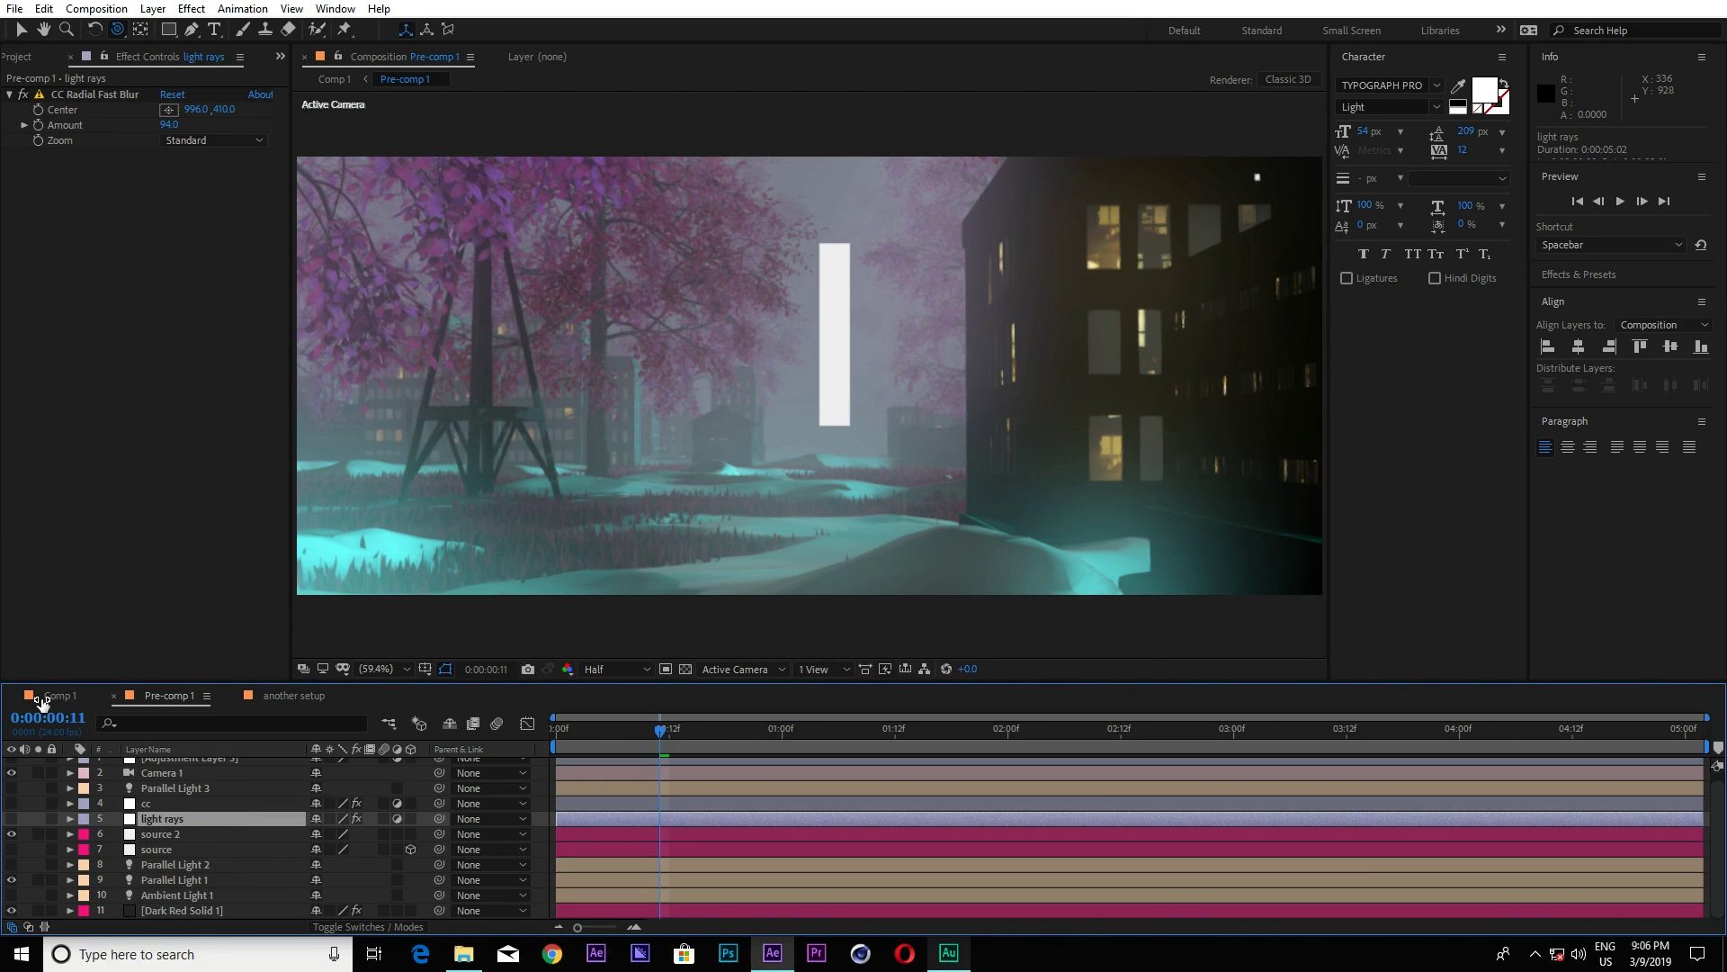
{"action": "left_click", "coordinate": [11, 819]}
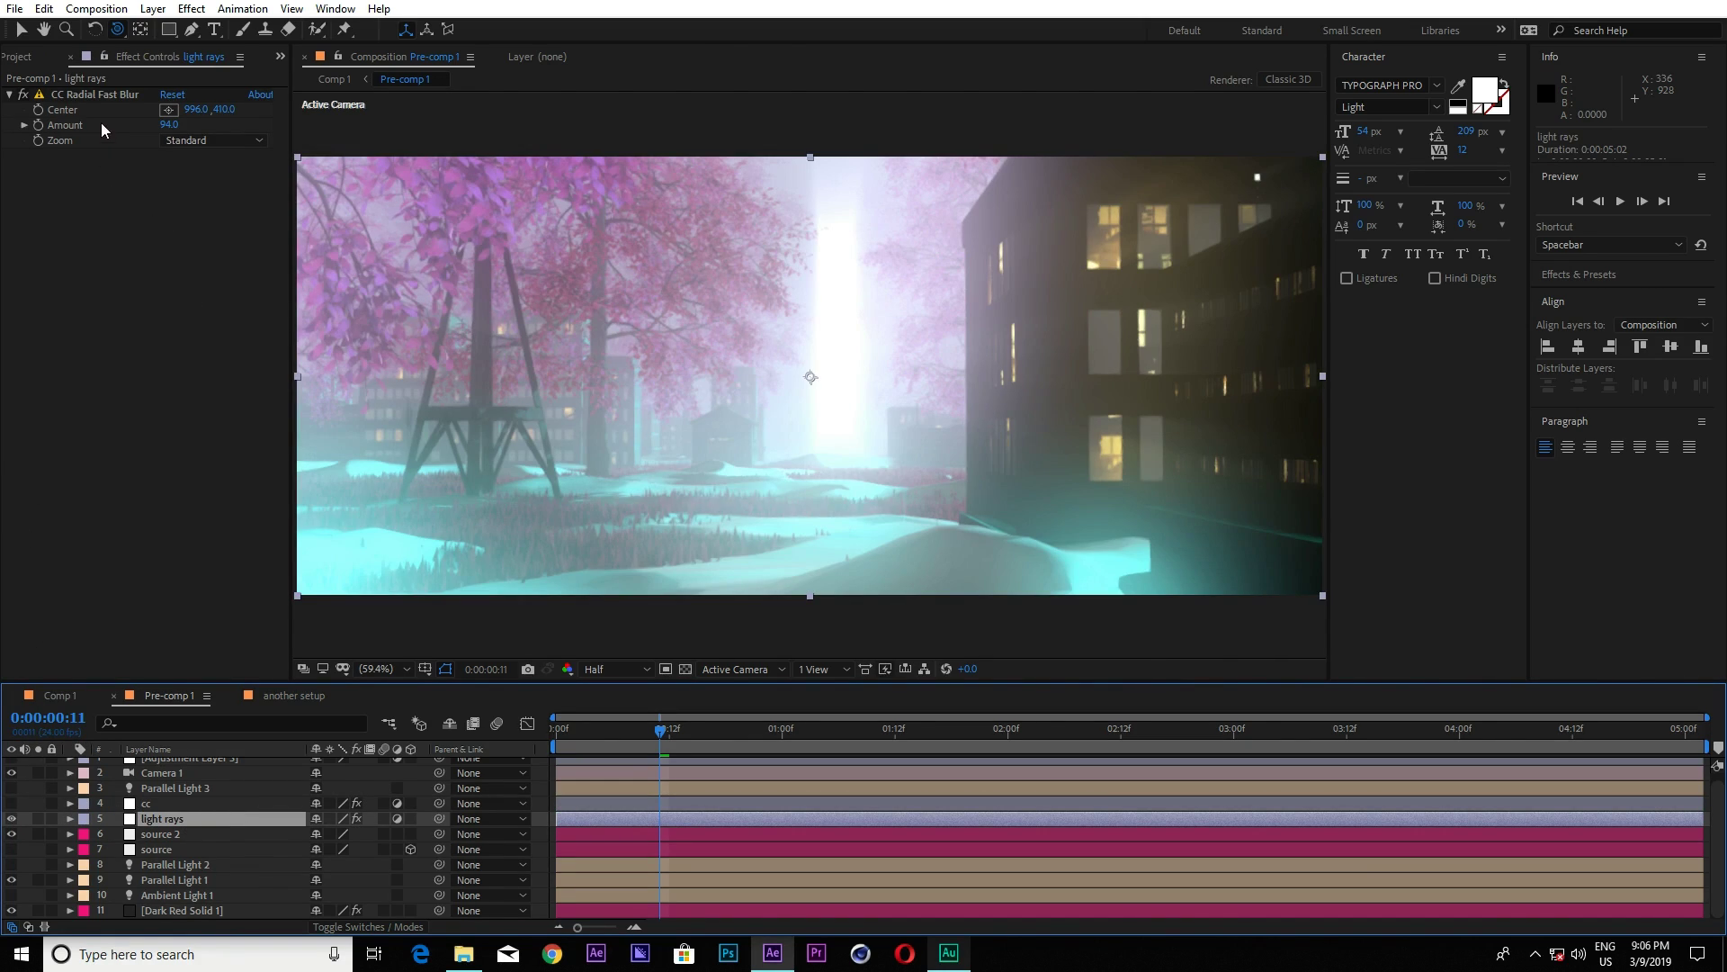
Try a different CC Radial Fast Blur amount on the light rays layer, undo it and check the Zoom options.
{"action": "left_click", "coordinate": [92, 99]}
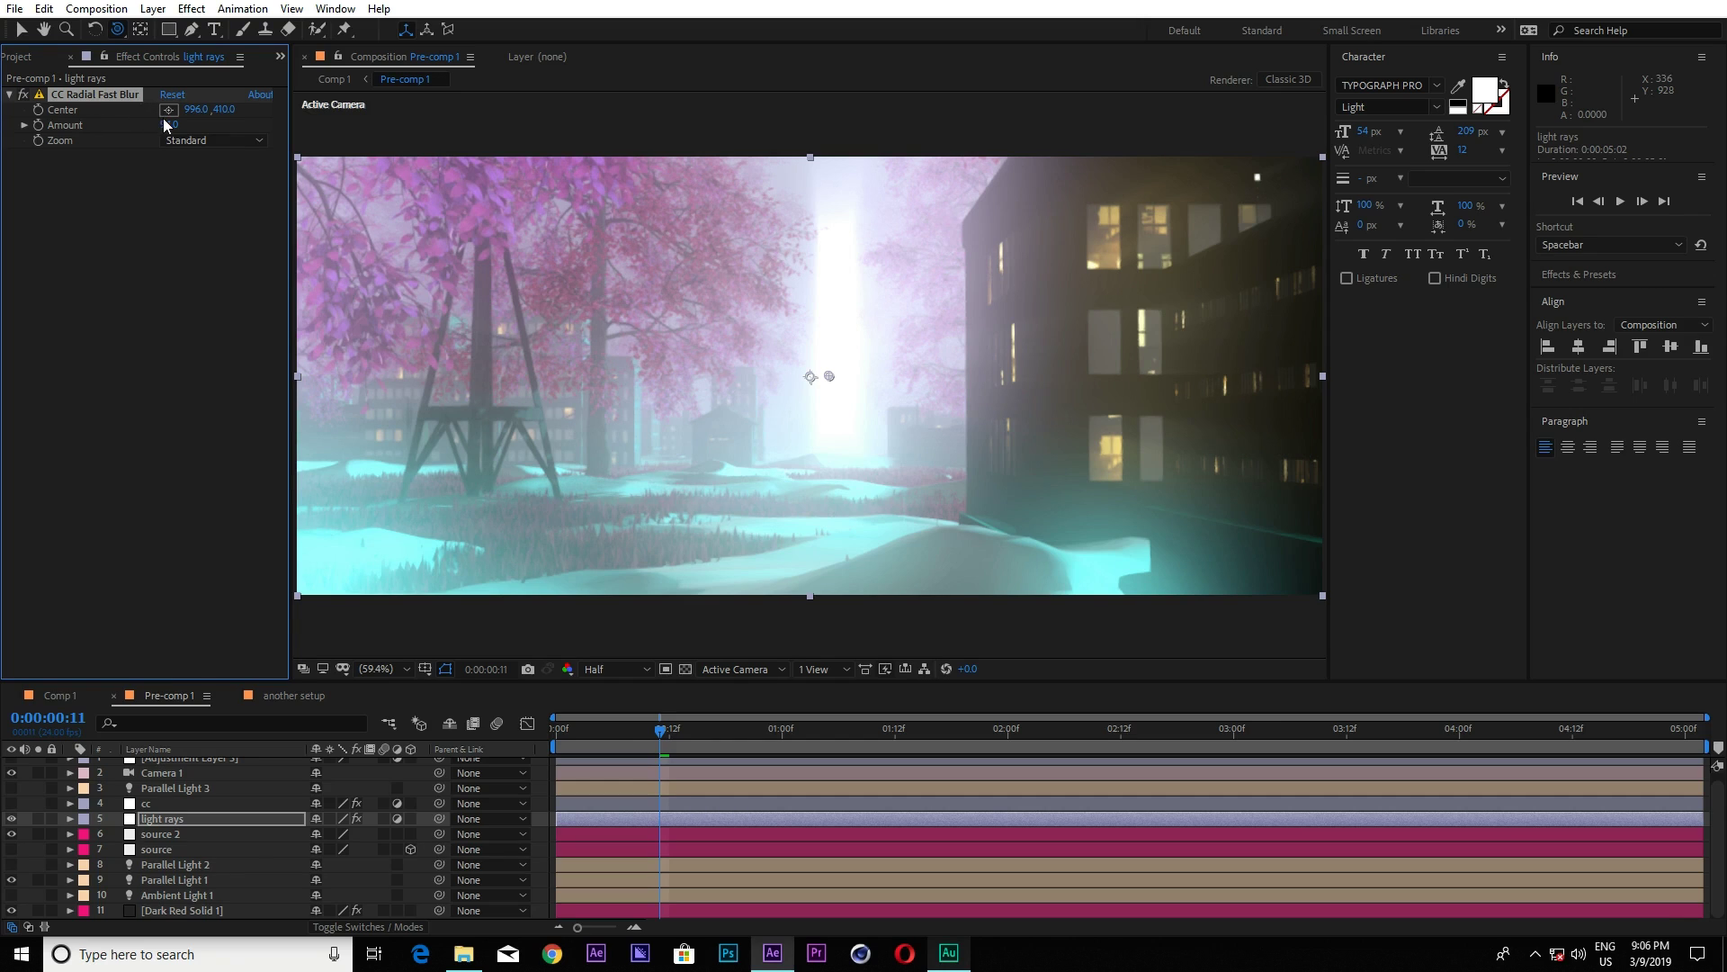
{"action": "left_click_drag", "start_coordinate": [169, 125], "coordinate": [143, 131]}
{"action": "key", "text": "ctrl+z"}
{"action": "left_click", "coordinate": [185, 141]}
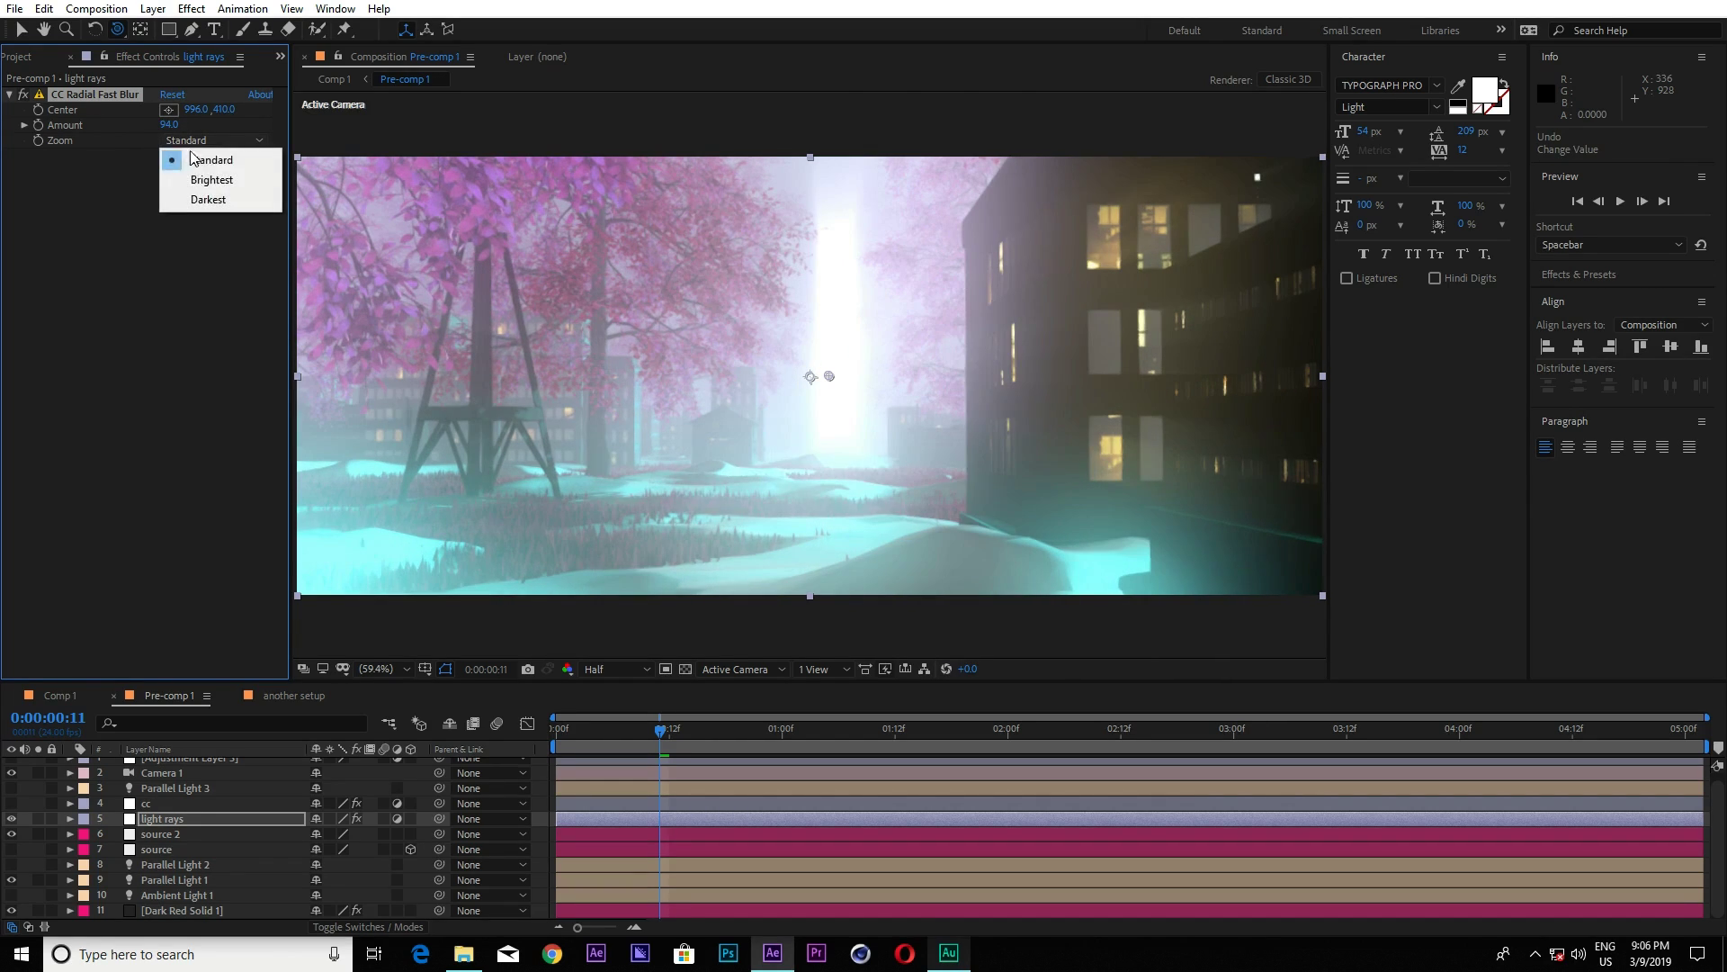
{"action": "left_click", "coordinate": [90, 260]}
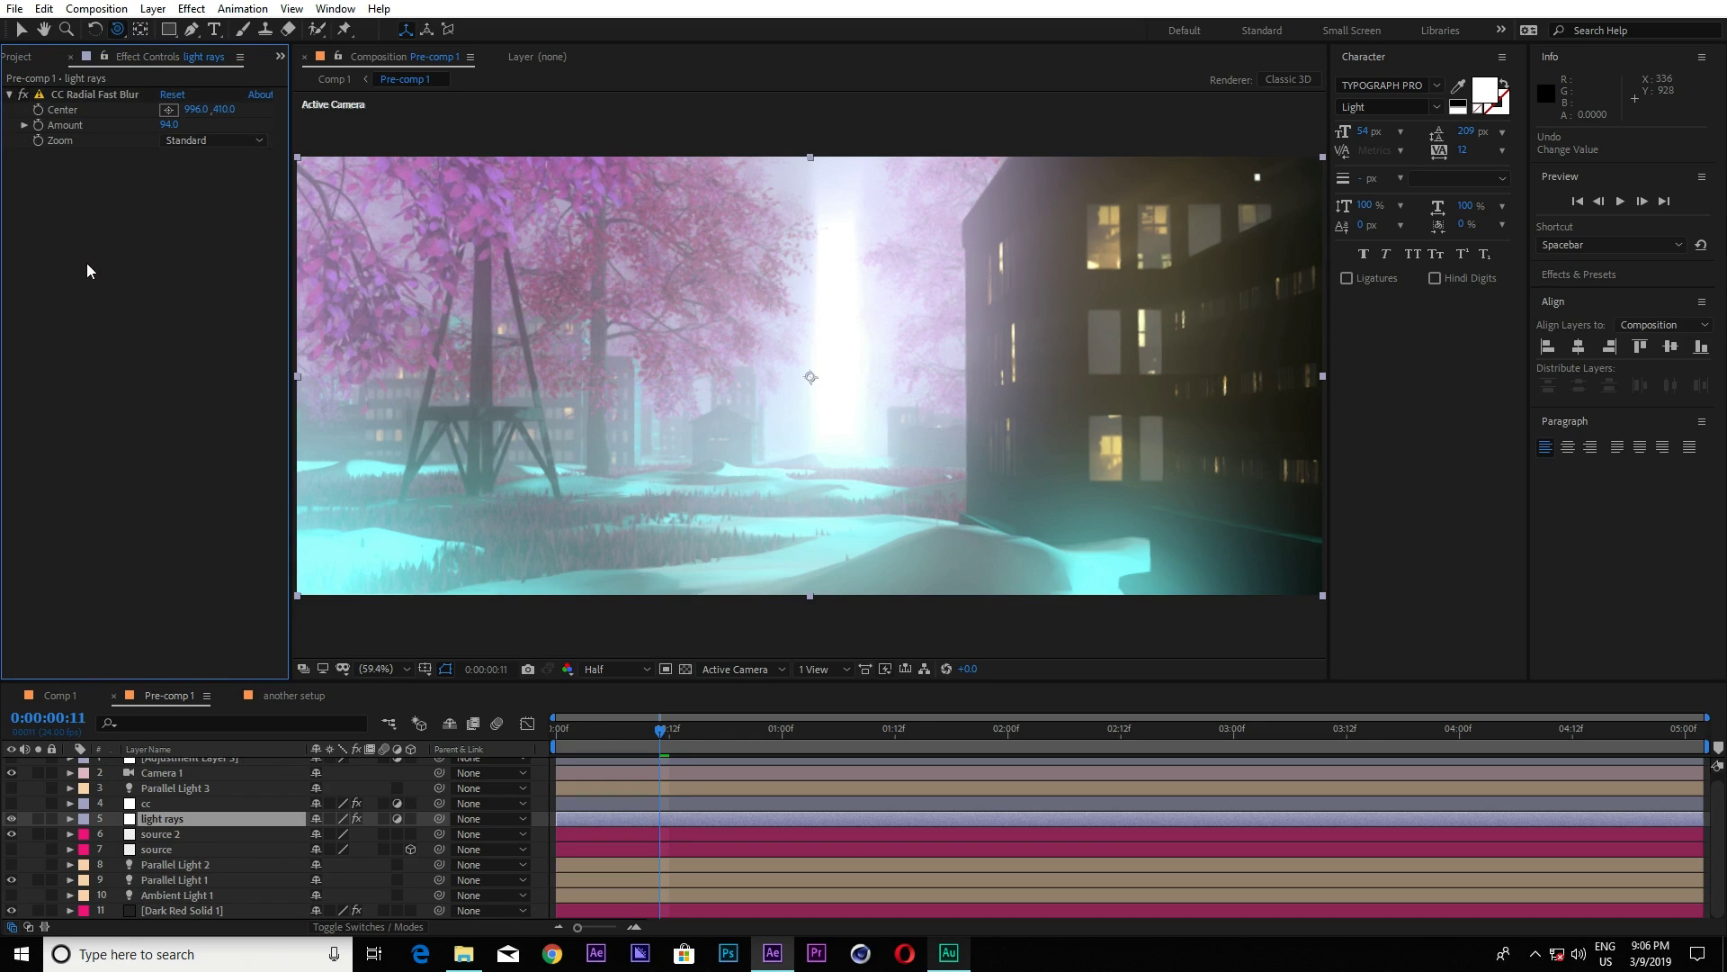
Make the cc colour correction layer and Adjustment Layer 5 visible.
{"action": "left_click", "coordinate": [169, 805]}
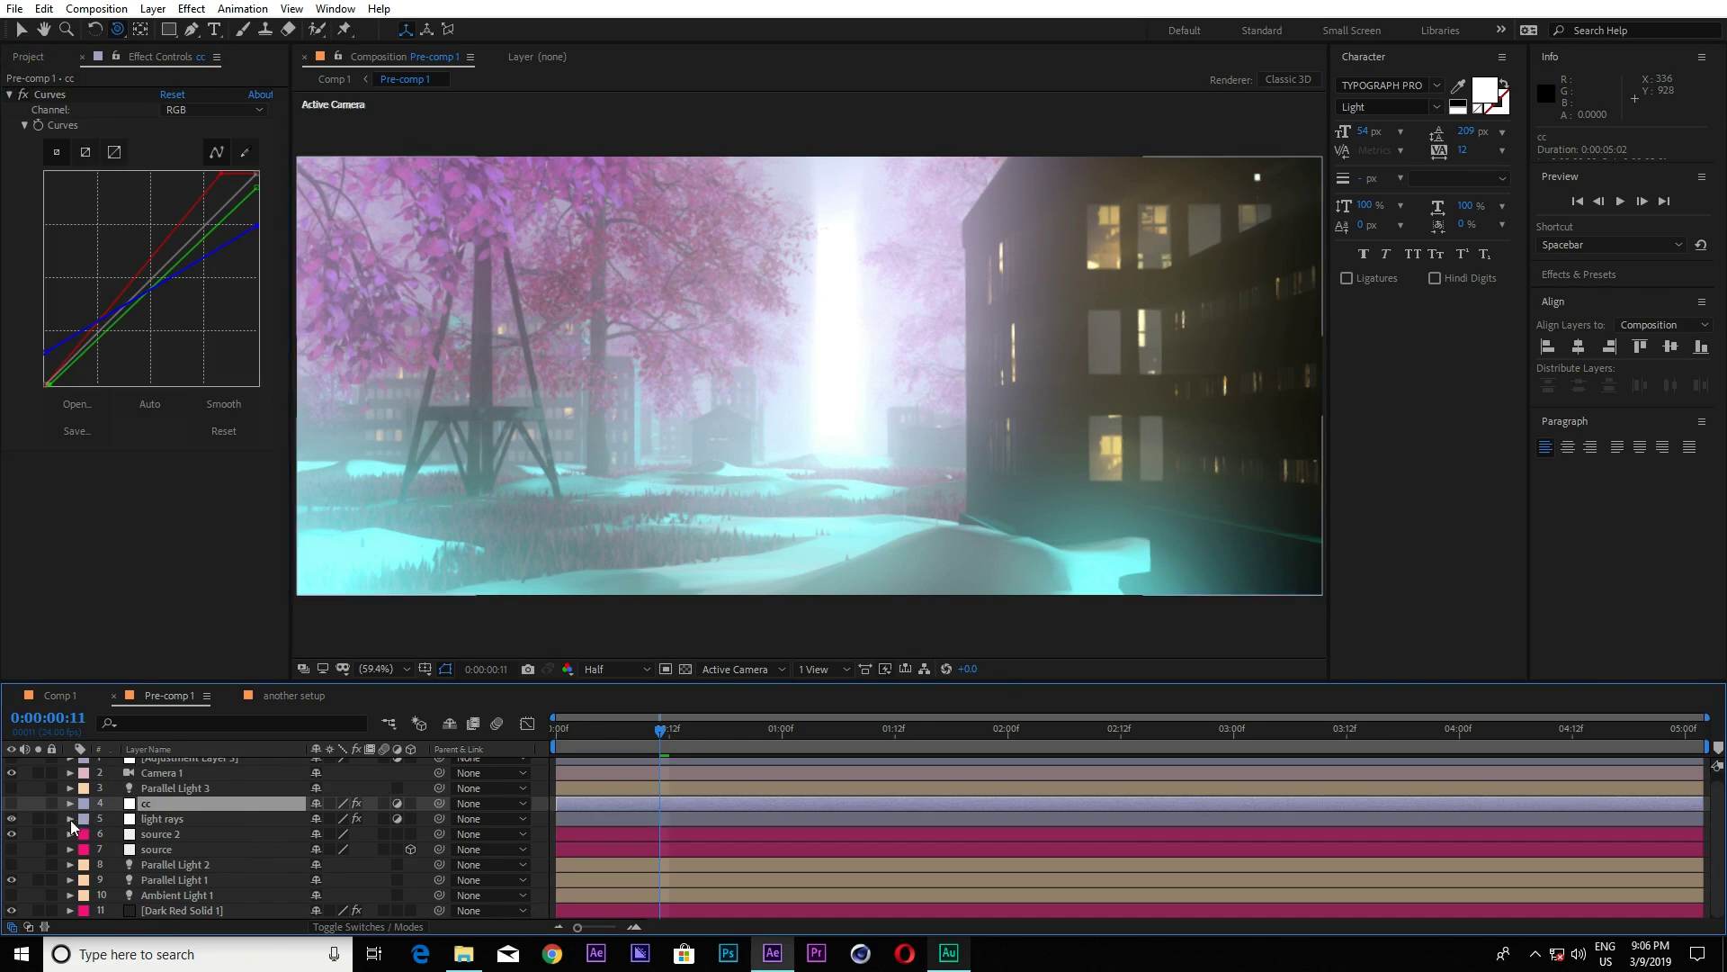
{"action": "left_click", "coordinate": [12, 804]}
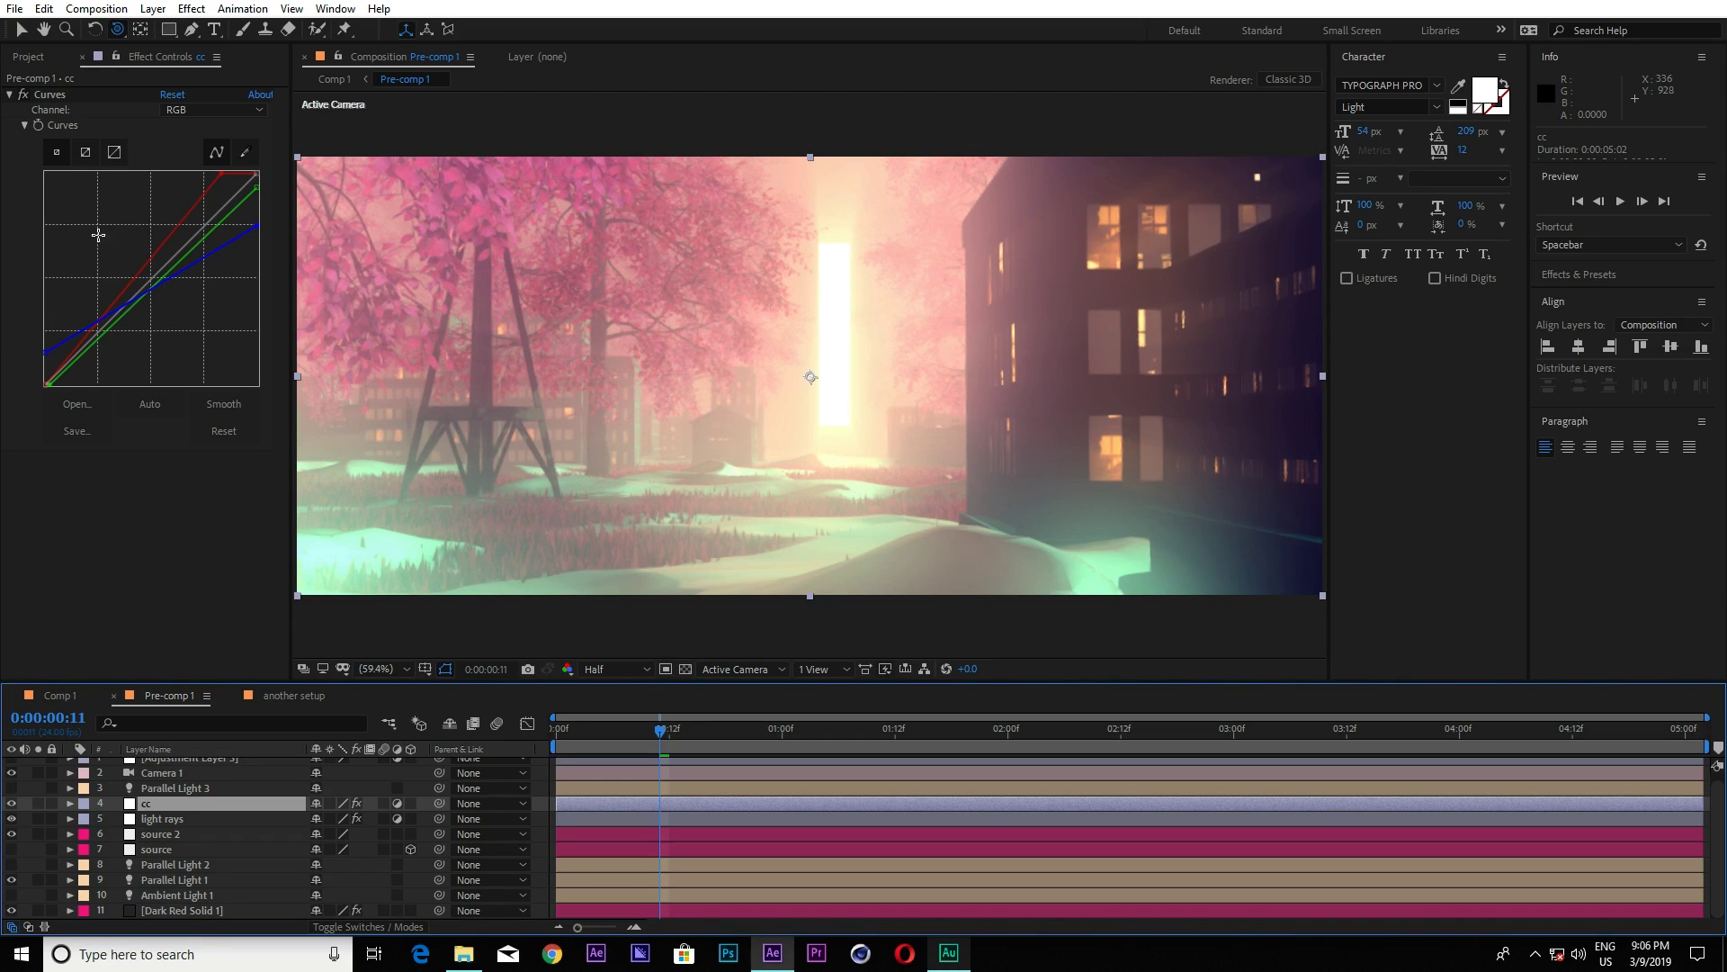
{"action": "scroll", "coordinate": [170, 801], "scroll_direction": "up", "scroll_amount": 1}
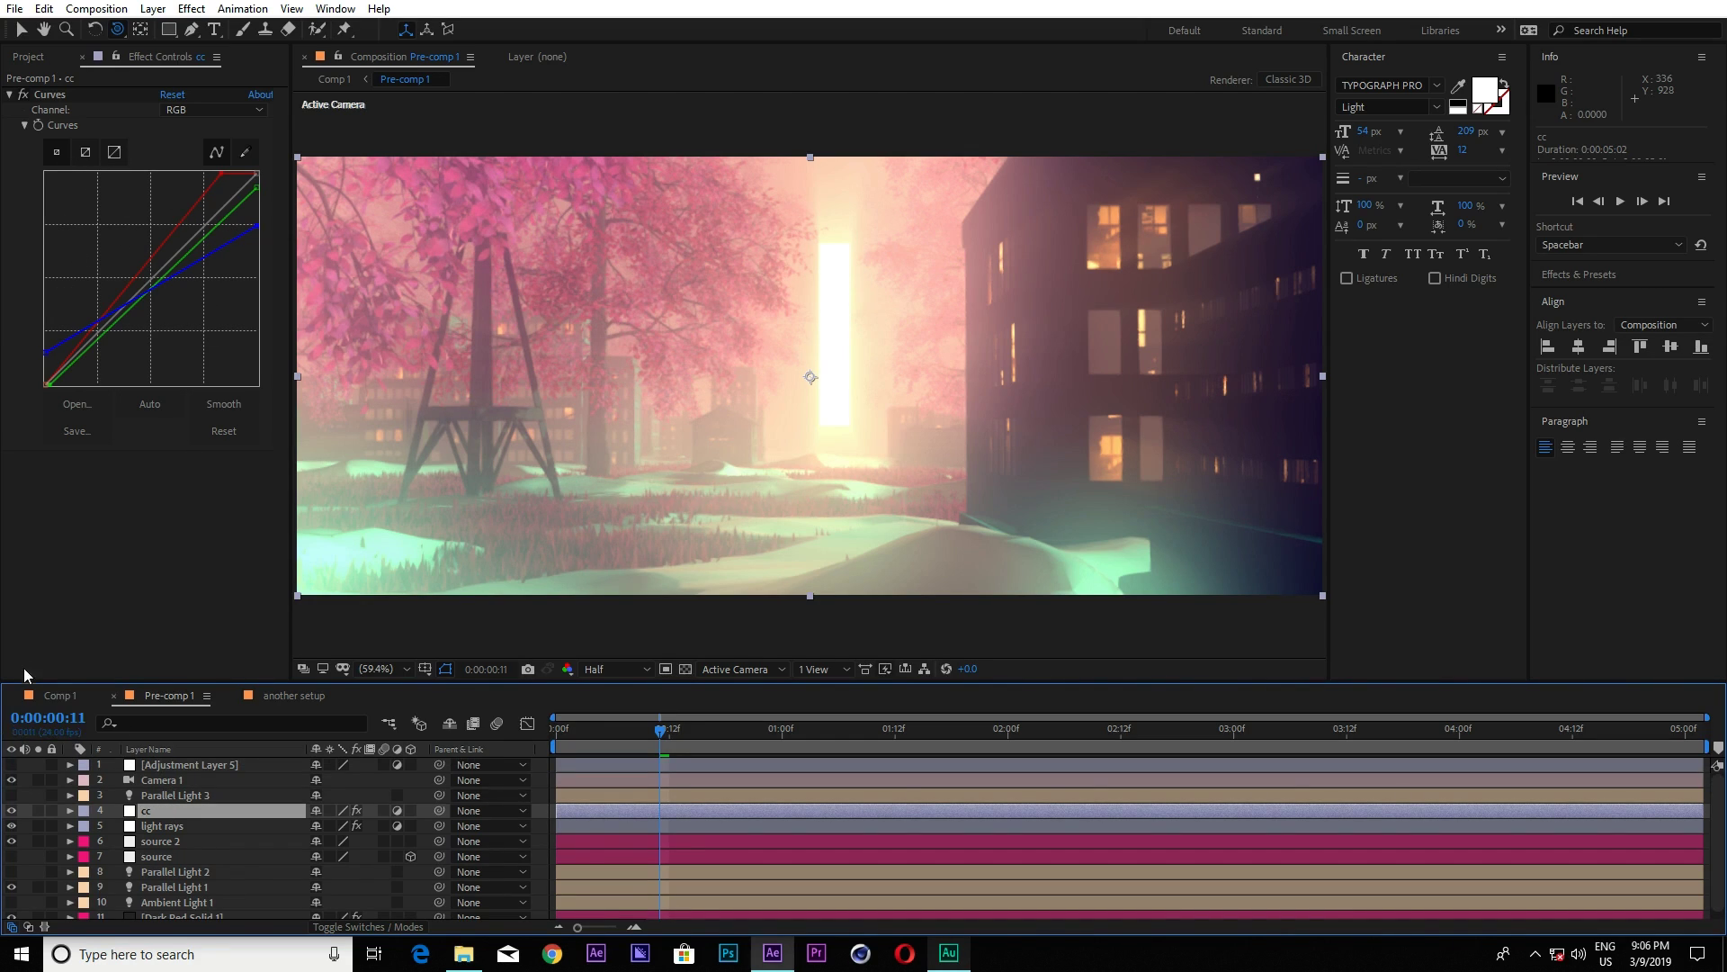
{"action": "left_click", "coordinate": [12, 765]}
Disable glow in the Element render settings of Dark Red Solid 1.
{"action": "scroll", "coordinate": [189, 784], "scroll_direction": "down", "scroll_amount": 1}
{"action": "left_click", "coordinate": [164, 913]}
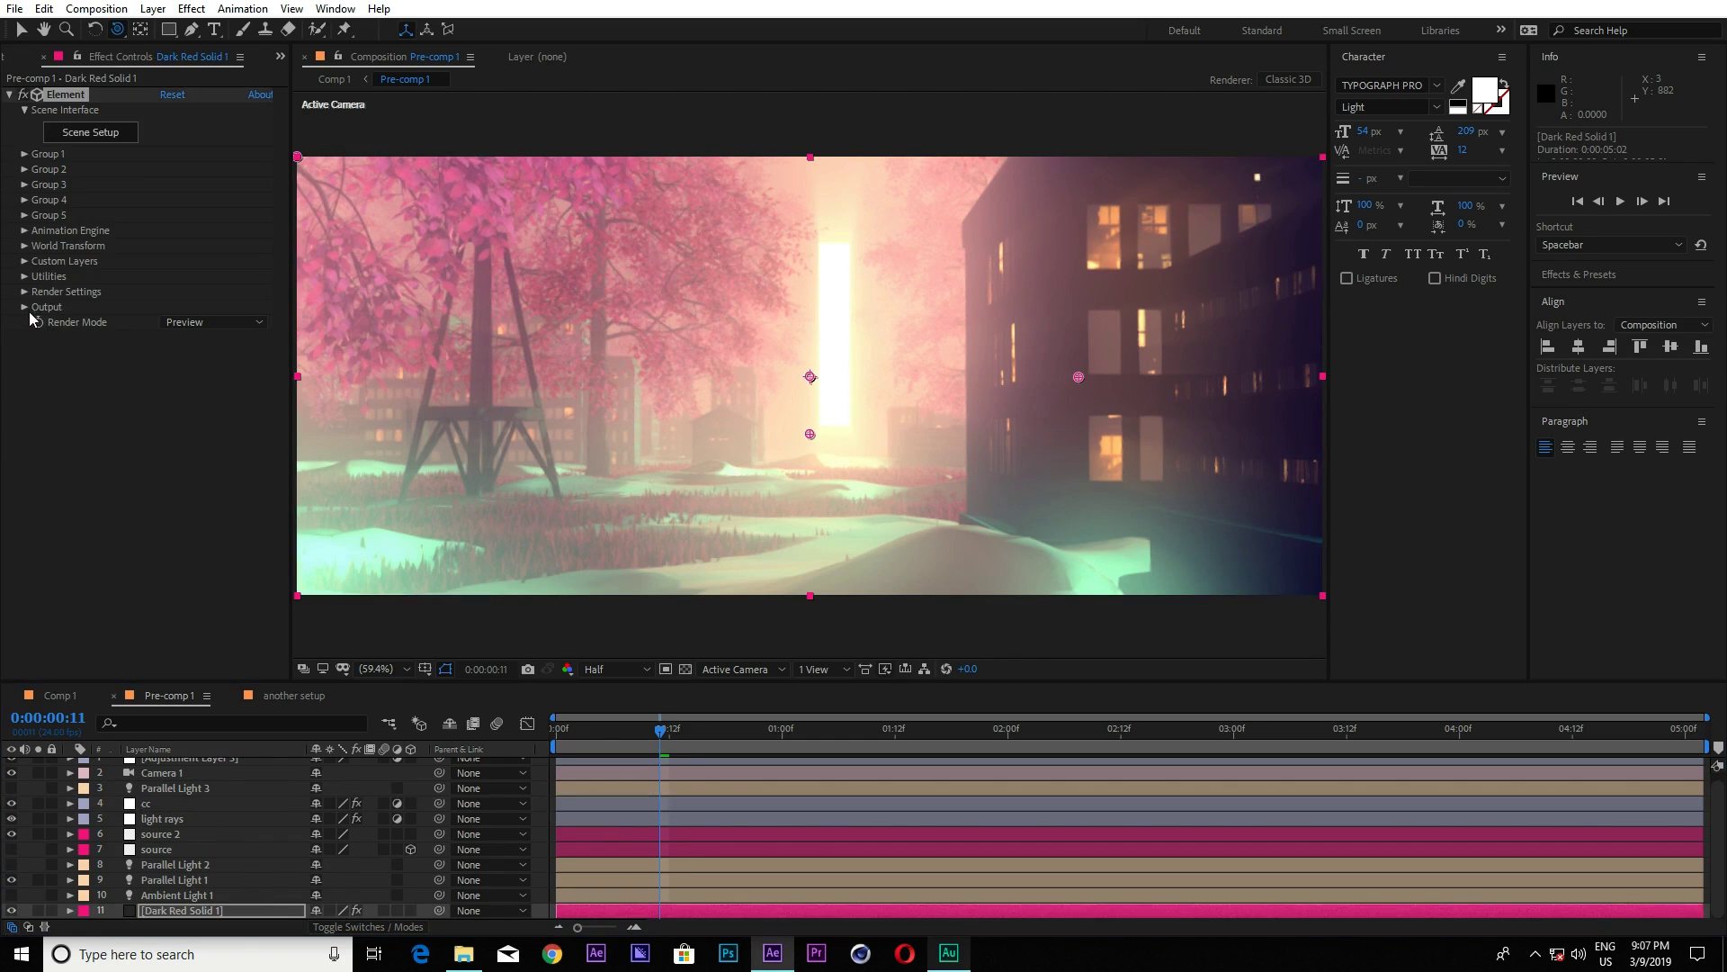
{"action": "left_click", "coordinate": [25, 308]}
{"action": "left_click", "coordinate": [25, 307]}
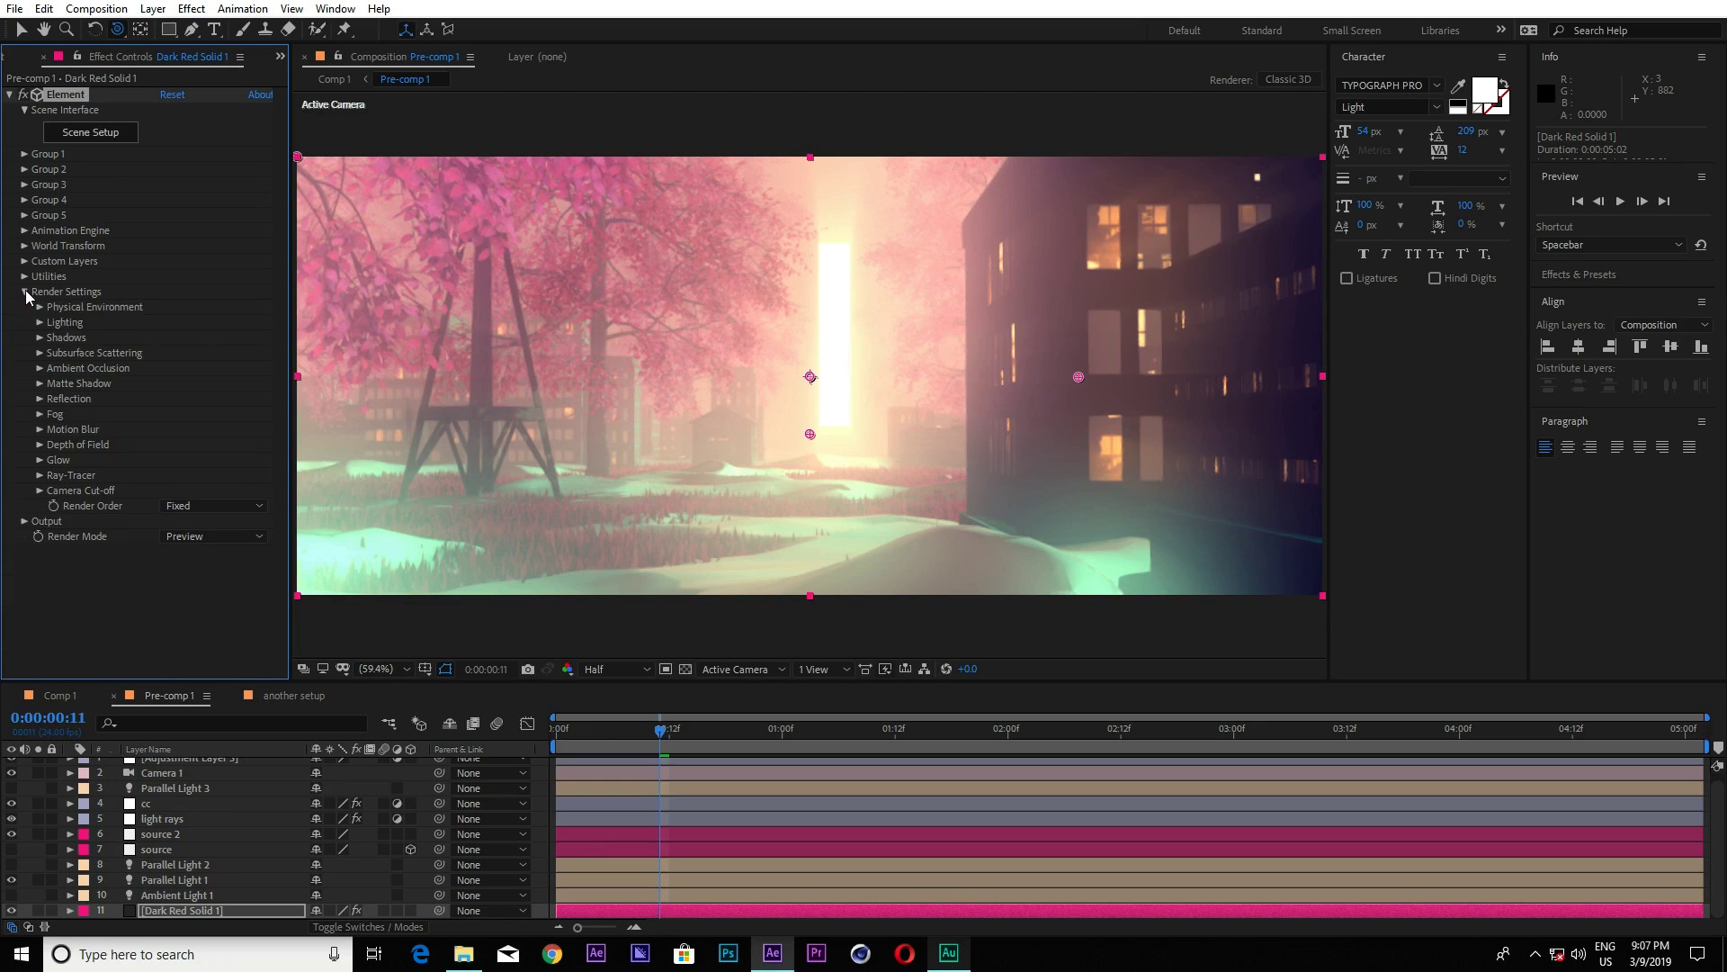
{"action": "left_click", "coordinate": [39, 458]}
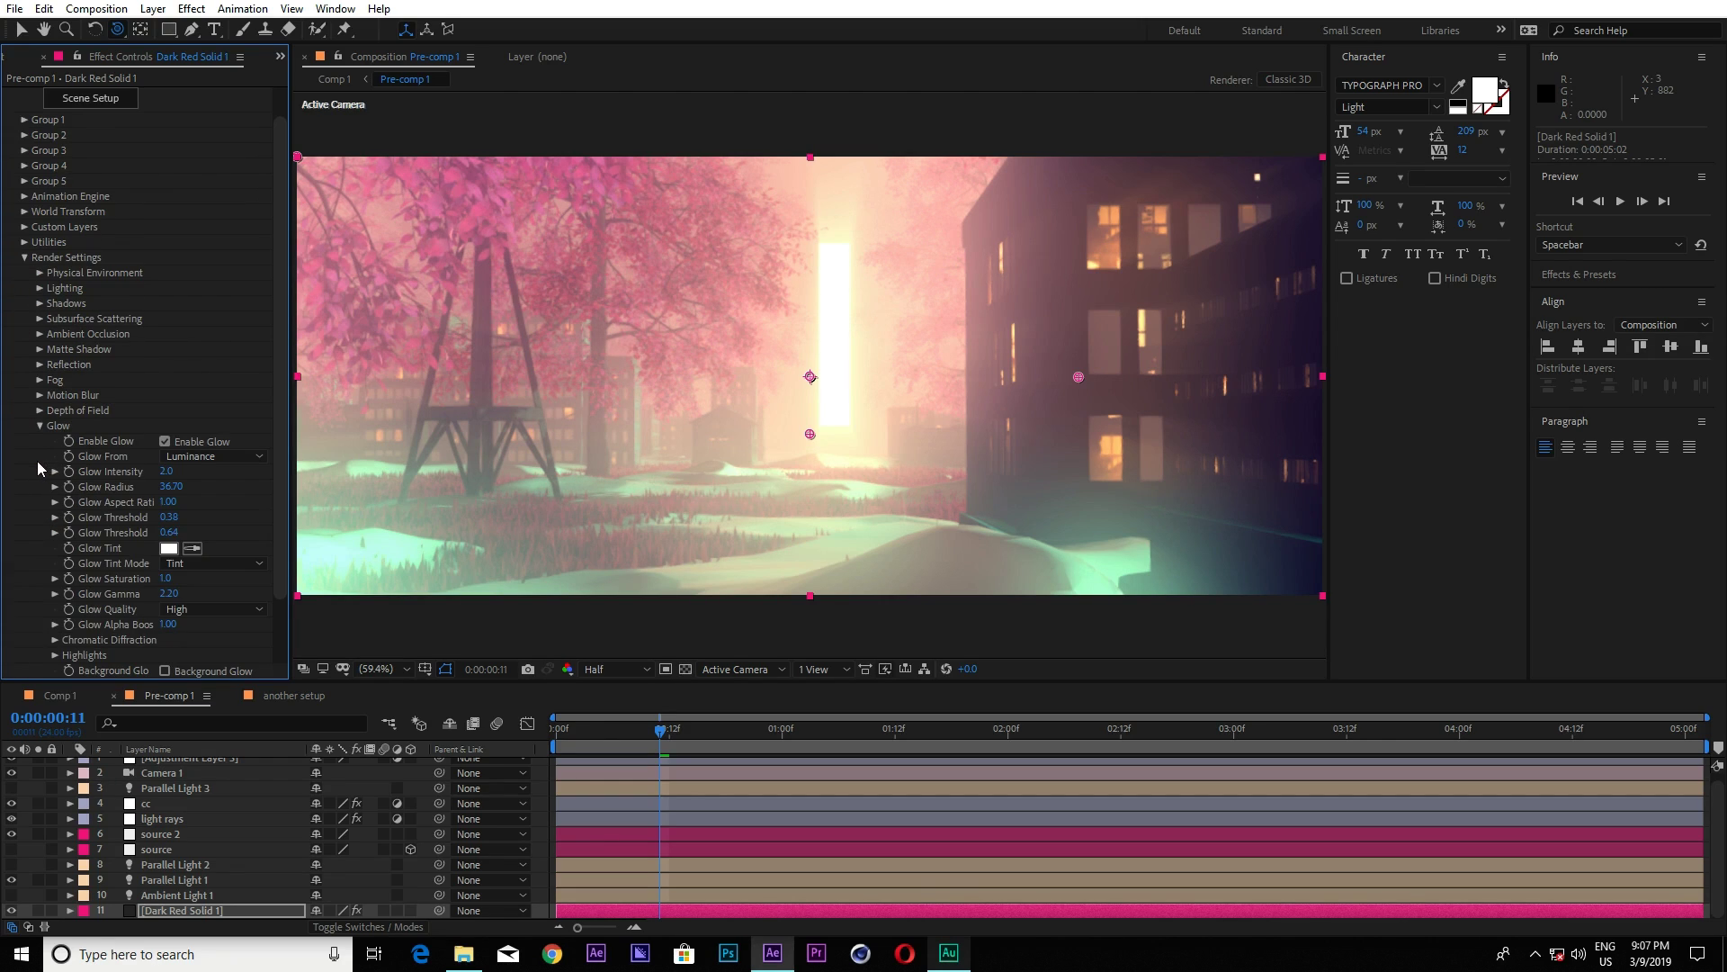
{"action": "left_click", "coordinate": [165, 441]}
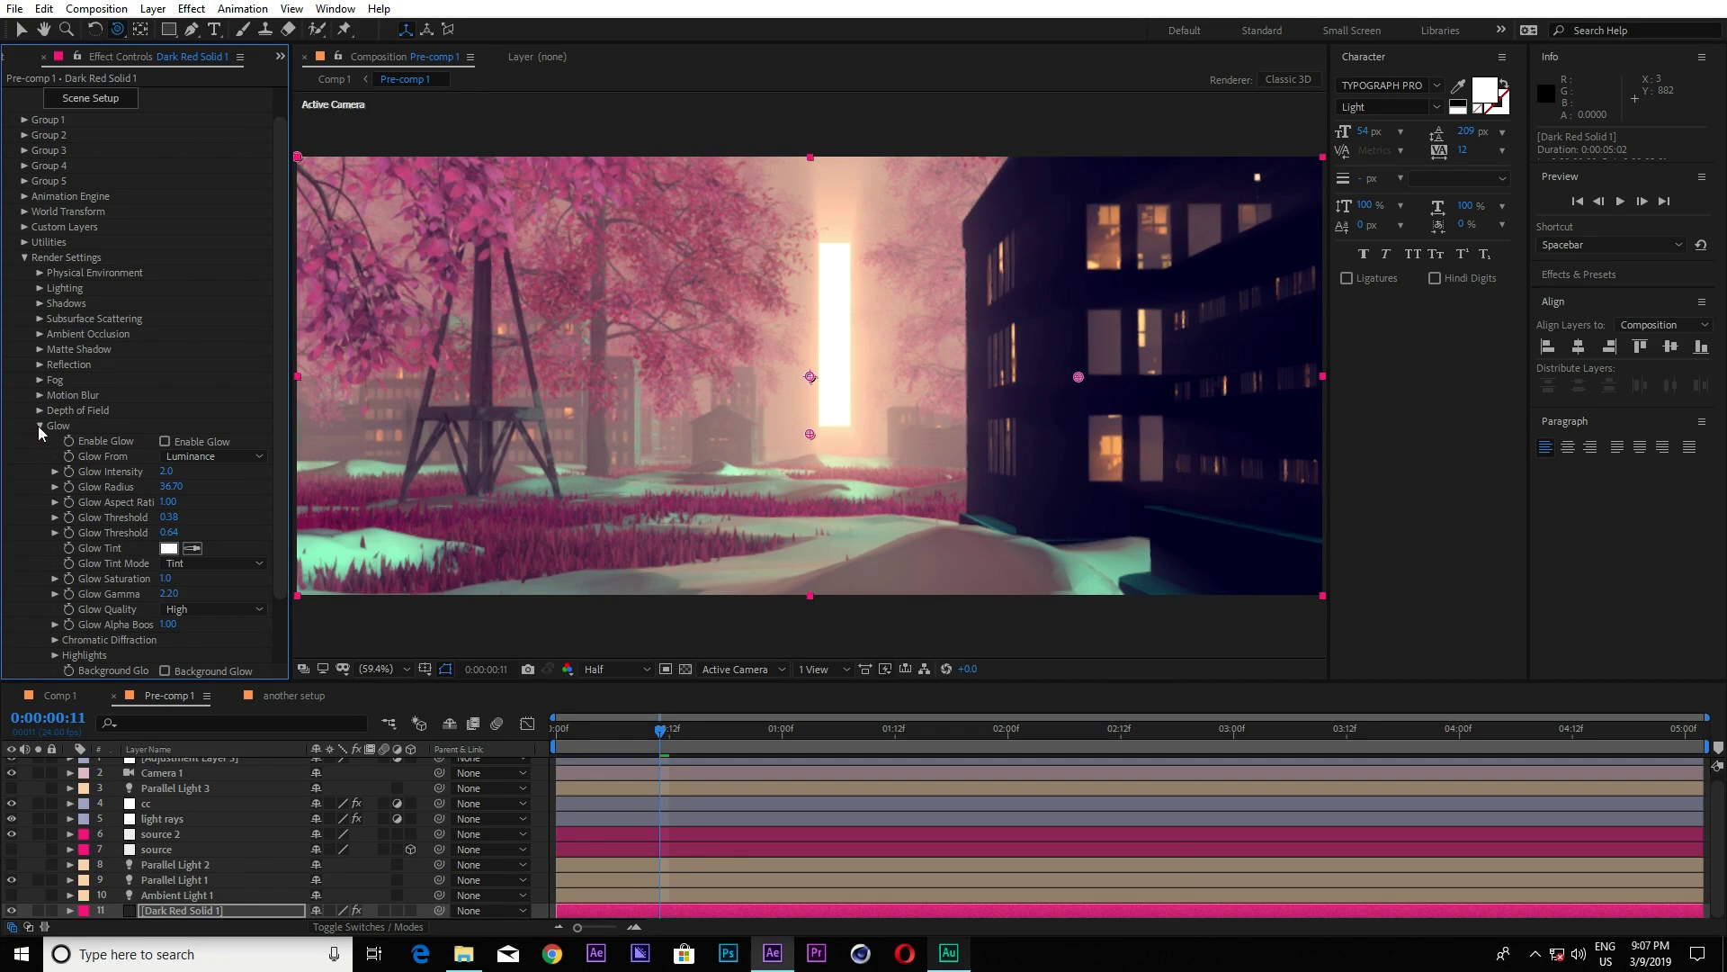
Open the another setup composition, enlarge its viewer and fit the frame to it.
{"action": "left_click", "coordinate": [277, 696]}
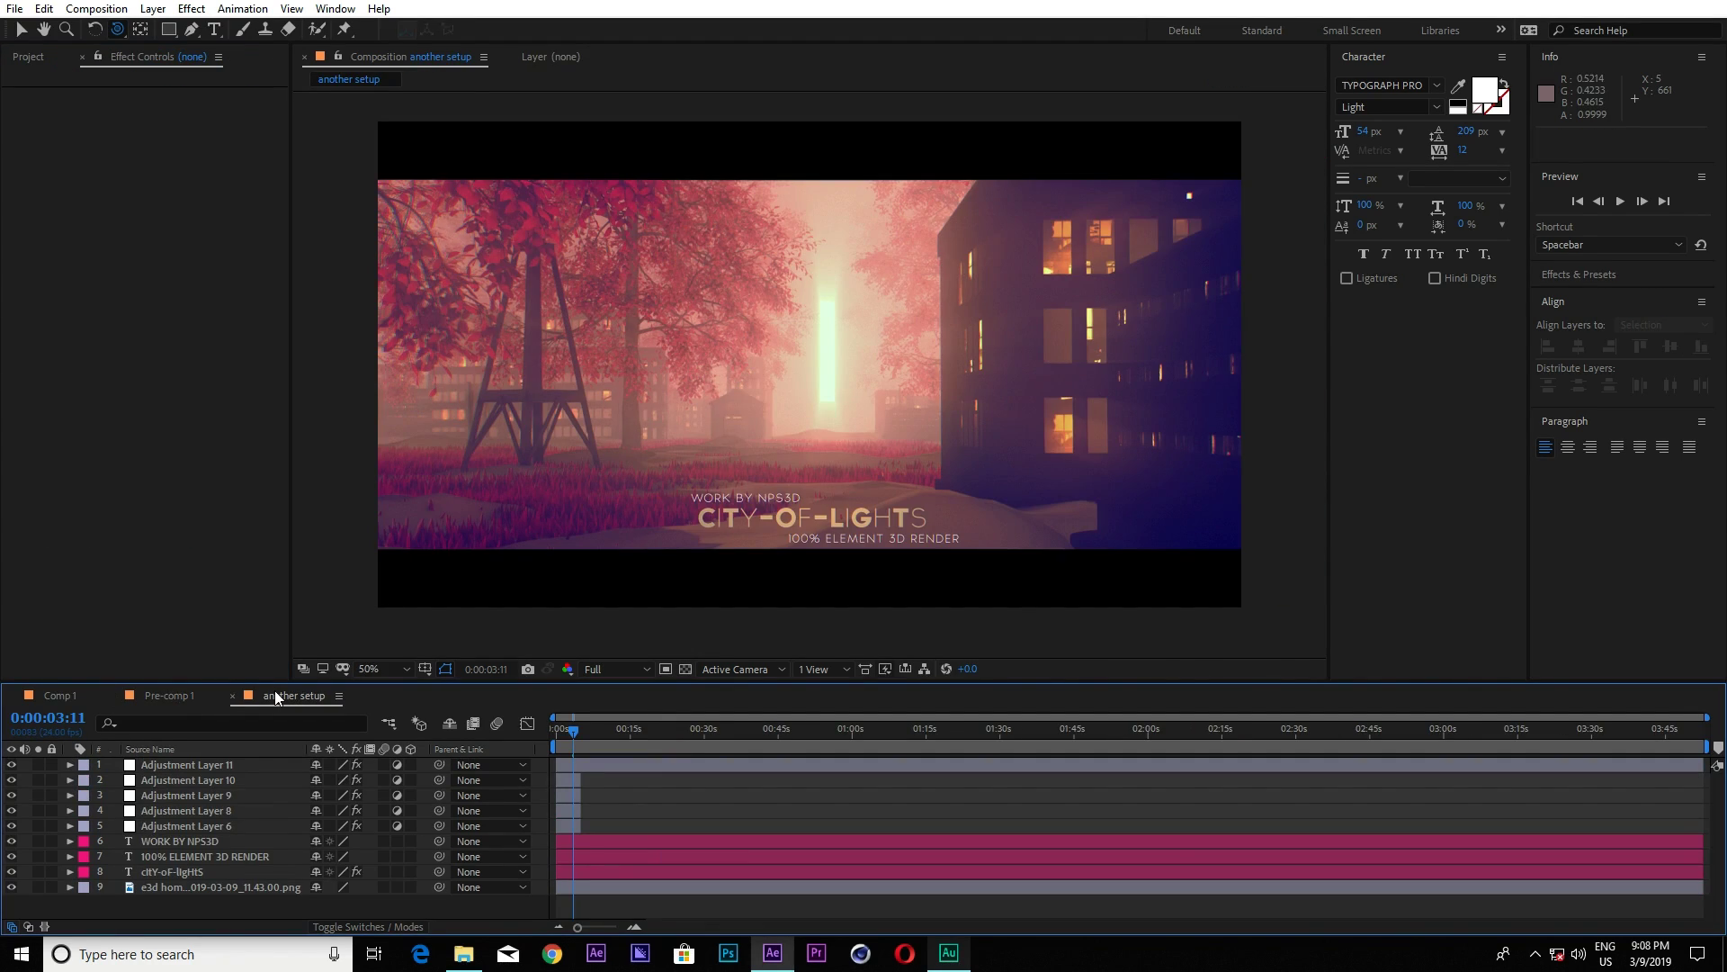
{"action": "left_click_drag", "start_coordinate": [290, 418], "coordinate": [166, 428]}
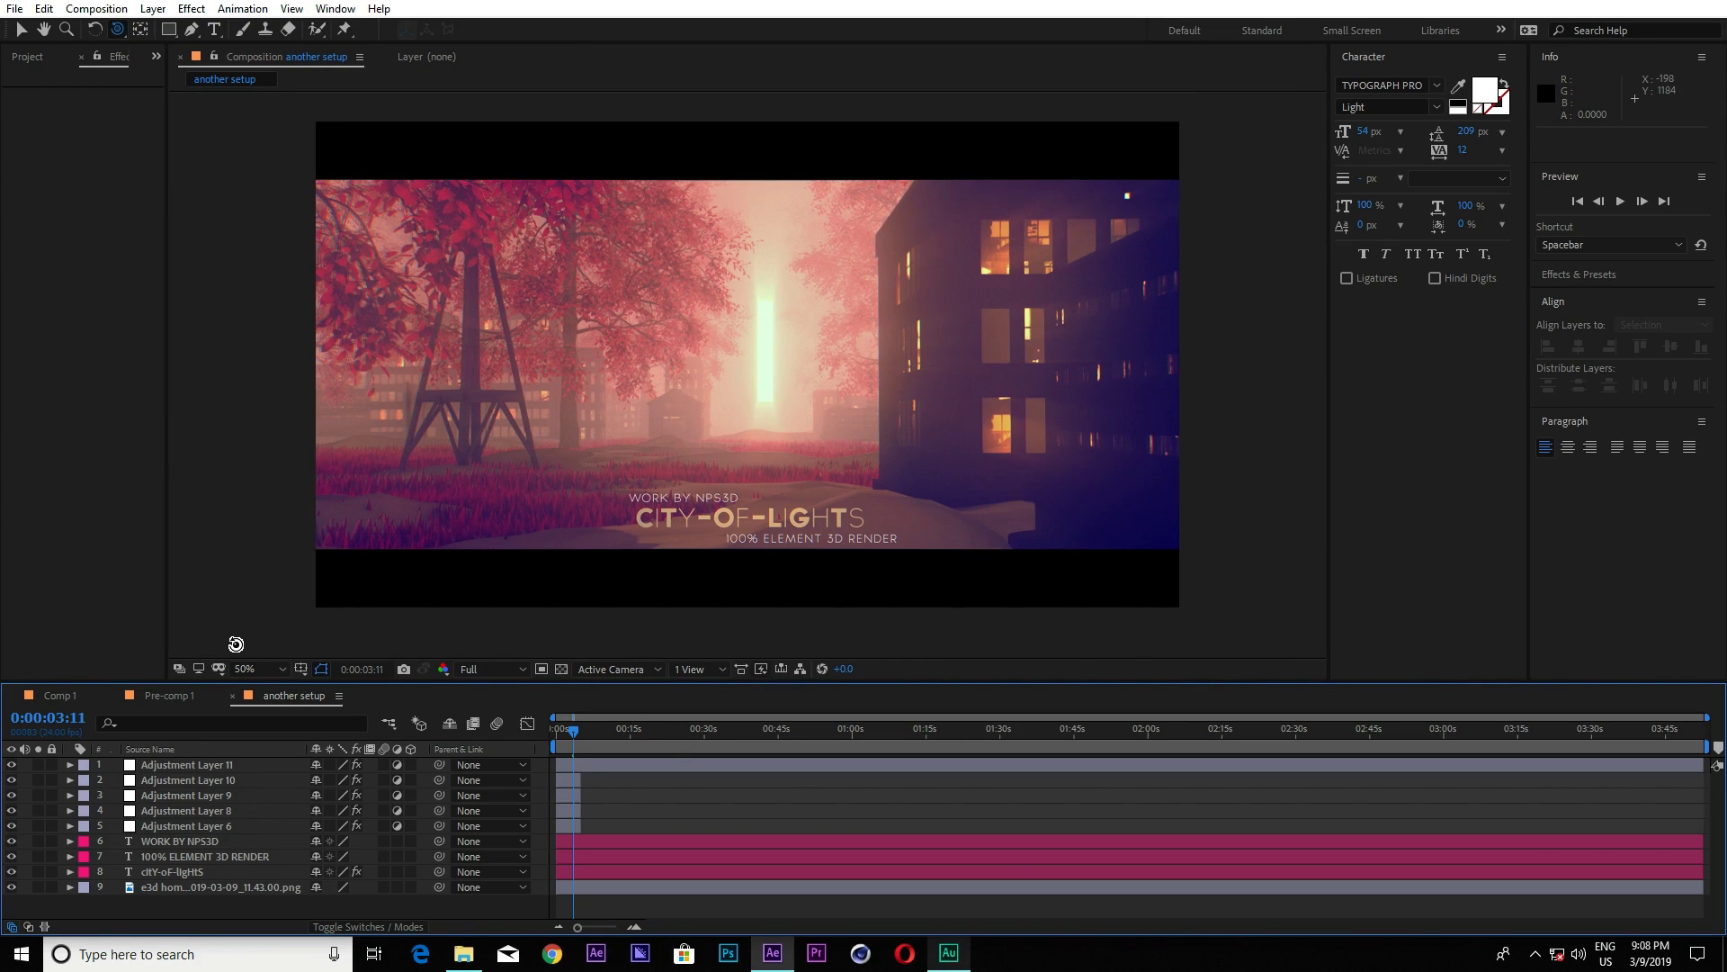
{"action": "left_click", "coordinate": [252, 668]}
{"action": "left_click", "coordinate": [259, 349]}
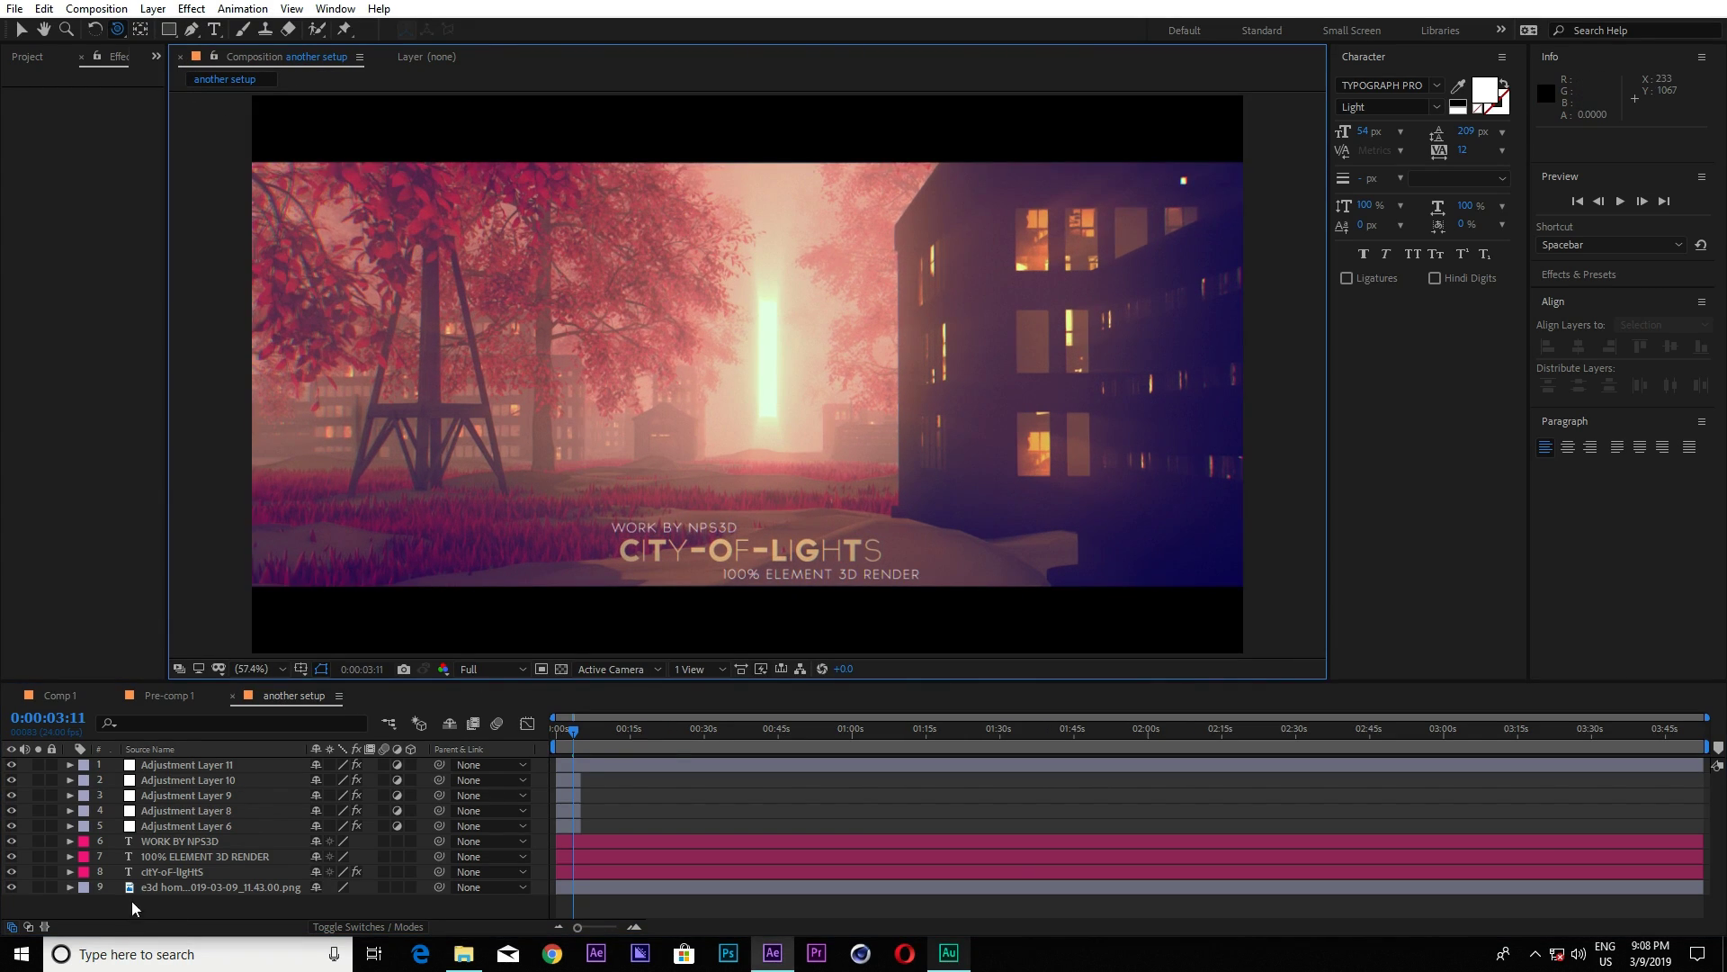
Solo the rendered PNG layer together with the three title text layers.
{"action": "left_click", "coordinate": [165, 887]}
{"action": "left_click", "coordinate": [37, 887]}
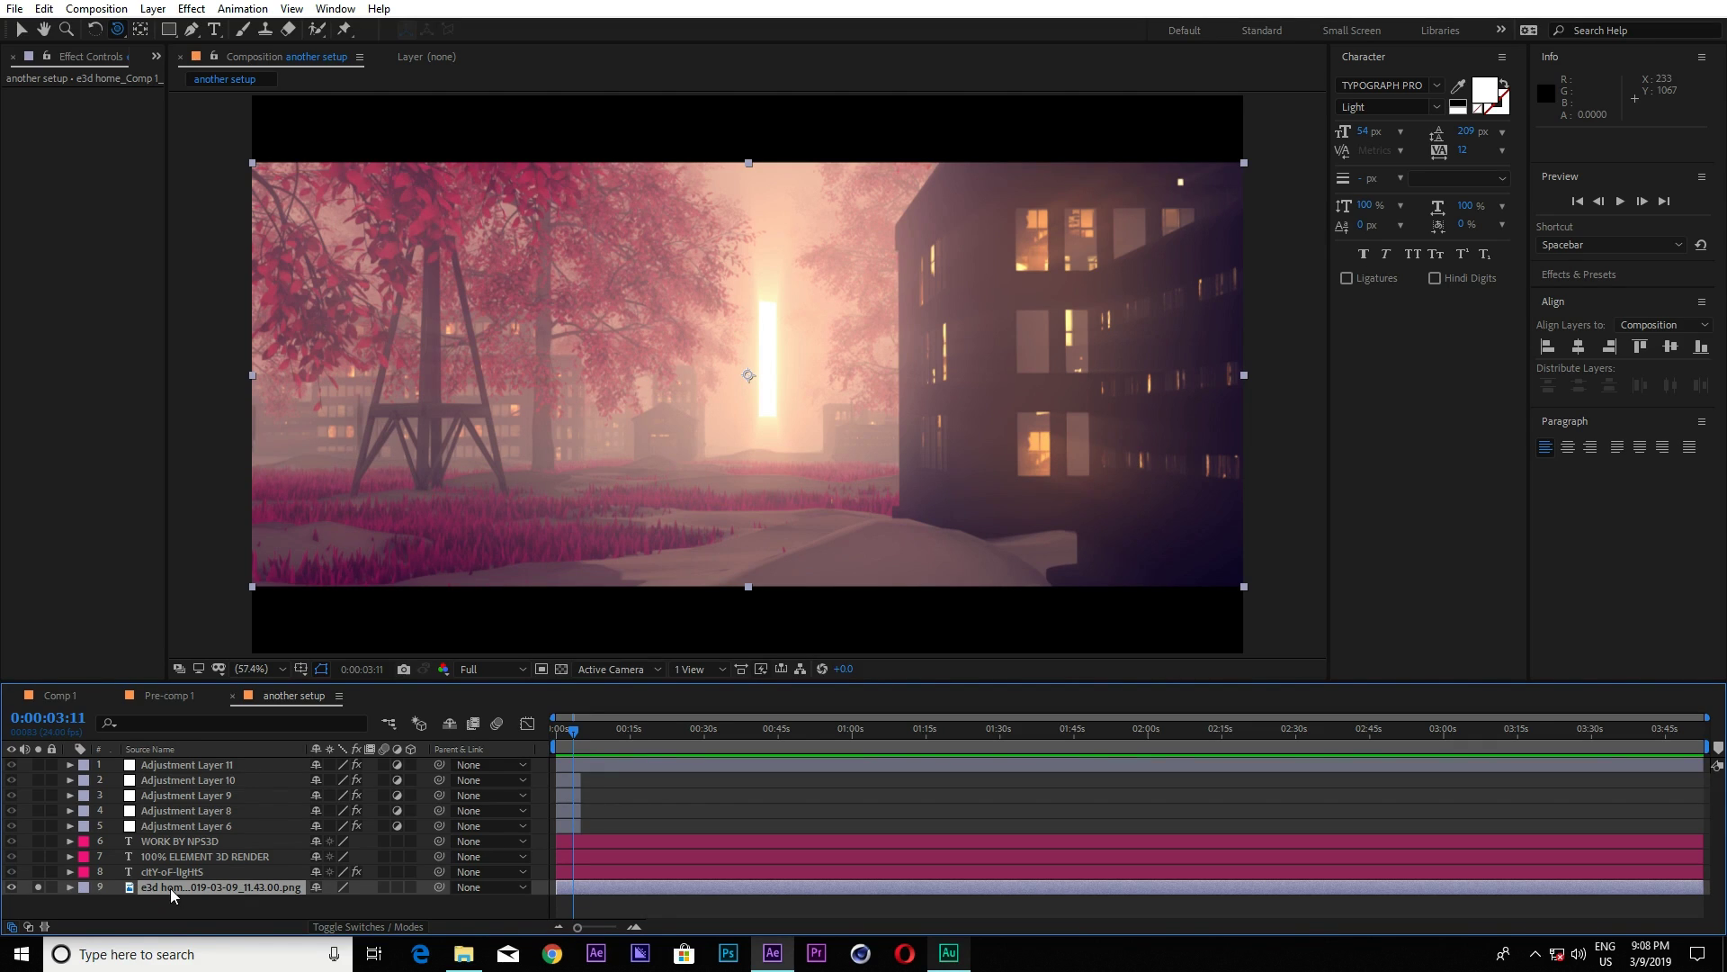
{"action": "left_click", "coordinate": [37, 871]}
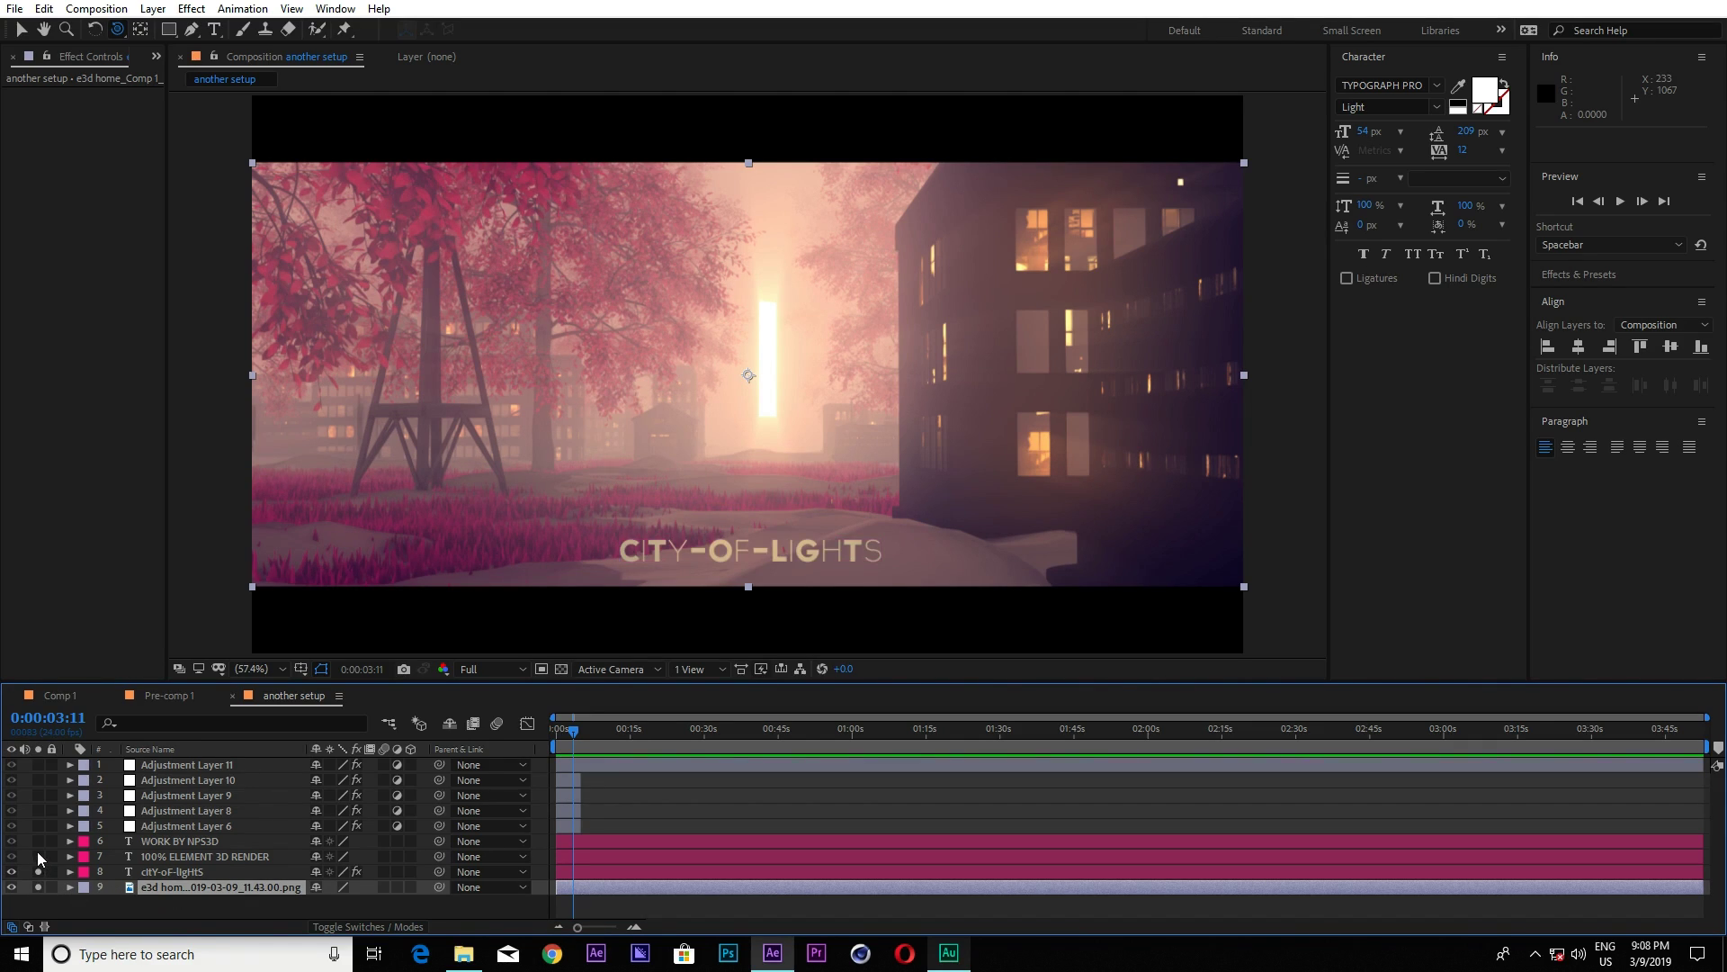
{"action": "left_click", "coordinate": [36, 853]}
{"action": "left_click", "coordinate": [37, 842]}
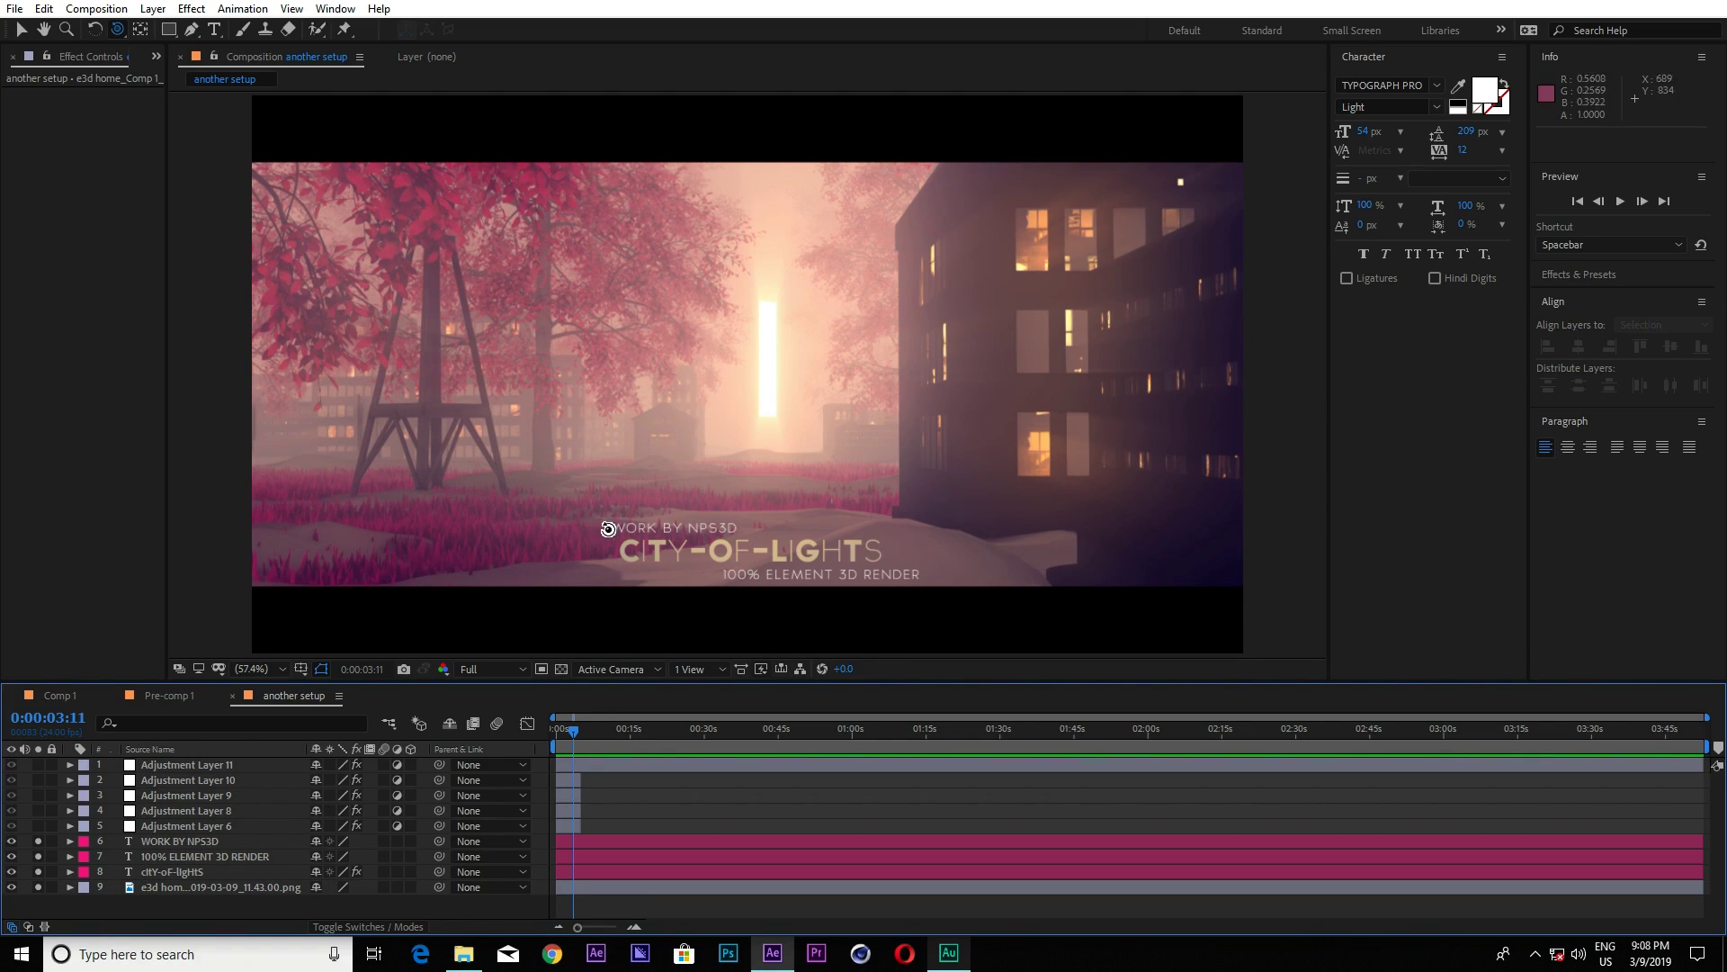
Widen the effect controls to inspect Adjustment Layer 6's curves, and solo that layer as well.
{"action": "left_click", "coordinate": [185, 825]}
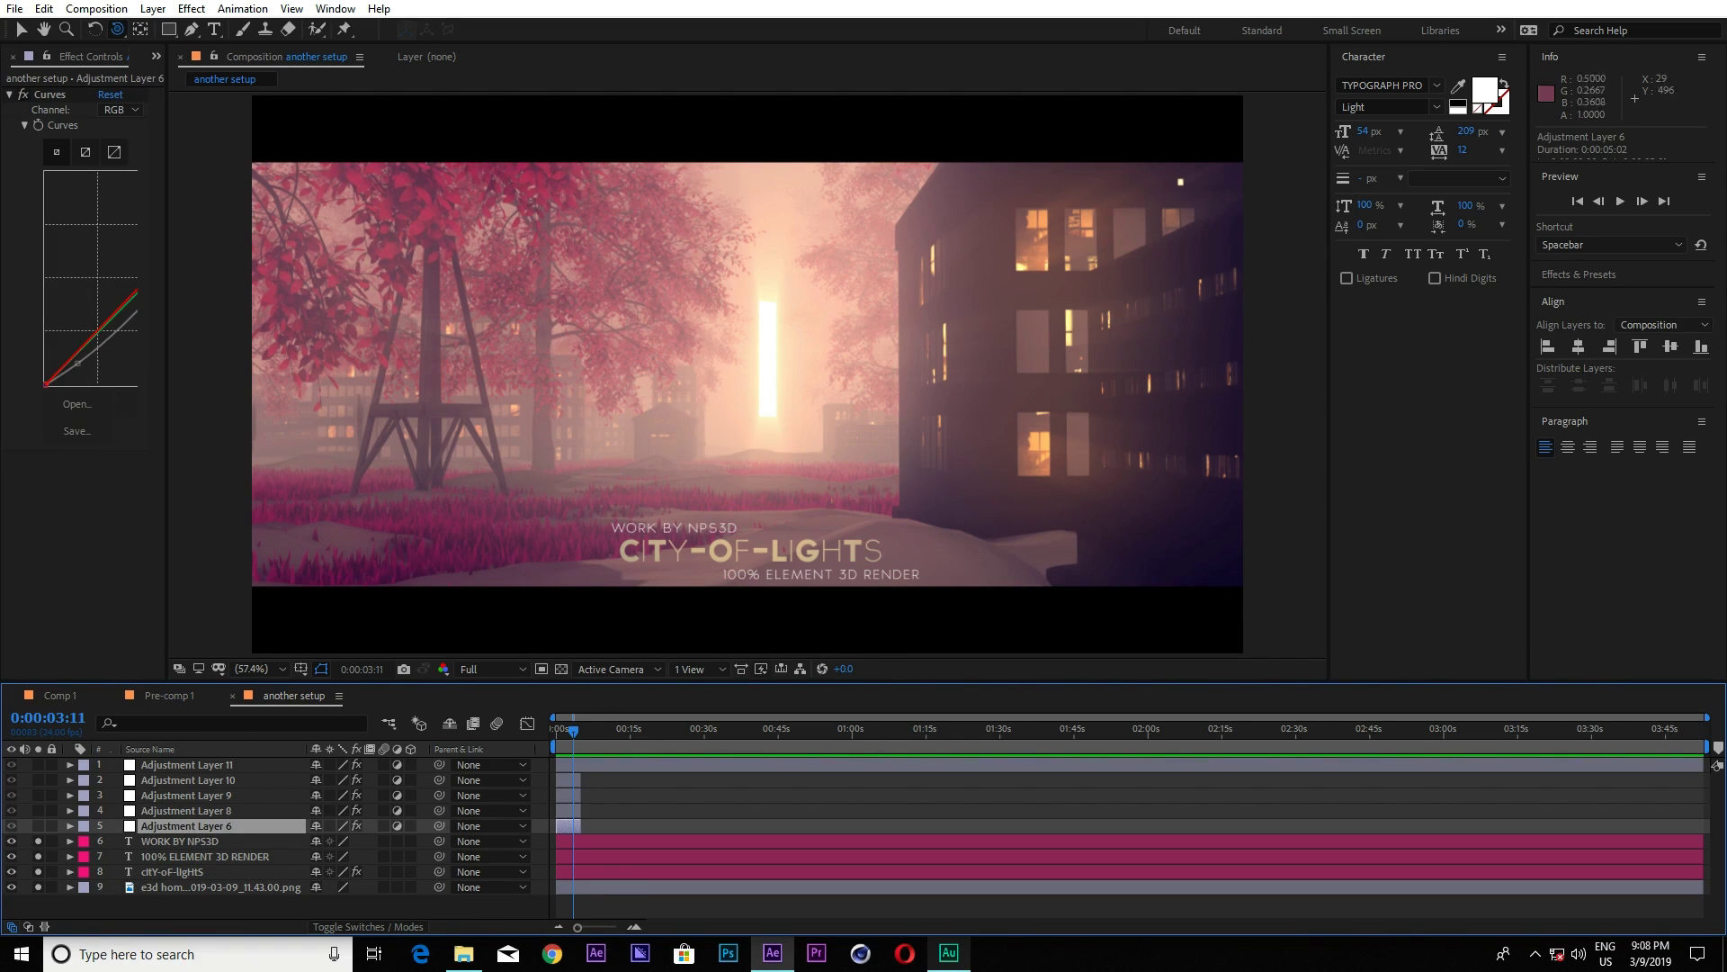
{"action": "left_click_drag", "start_coordinate": [168, 300], "coordinate": [308, 301]}
{"action": "left_click", "coordinate": [38, 829]}
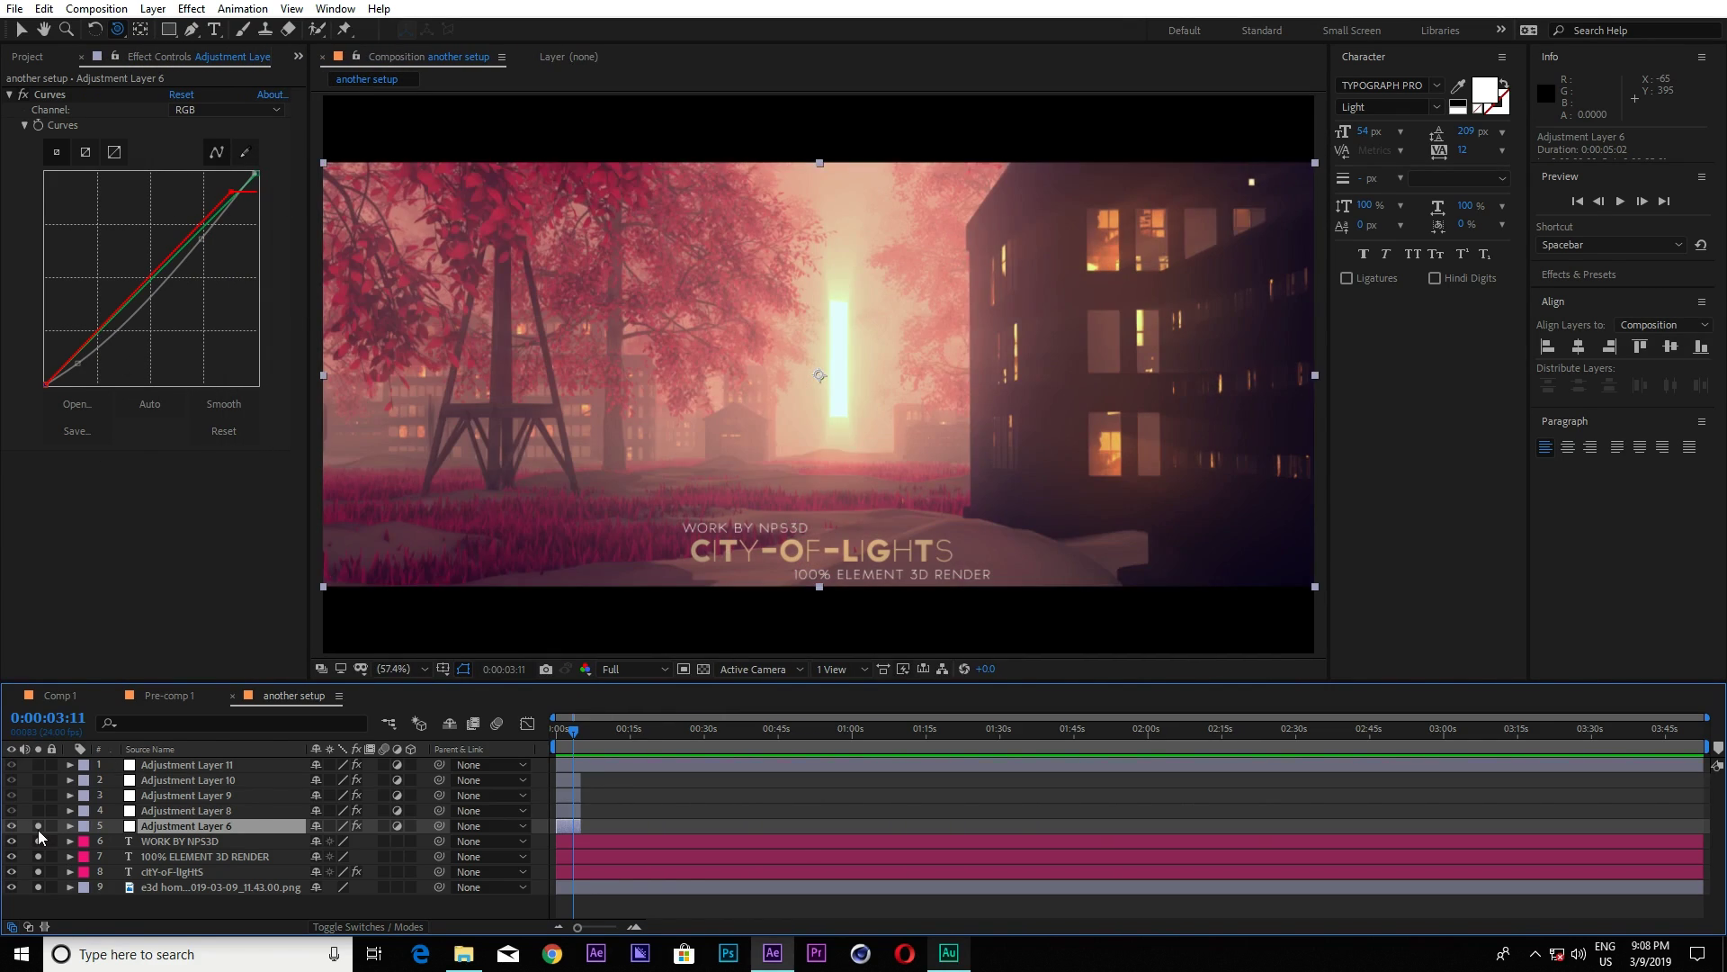
Check the RGB Separation effect on Adjustment Layer 8 against Adjustment Layer 6, and solo Adjustment Layers 8 and 9.
{"action": "left_click", "coordinate": [158, 811]}
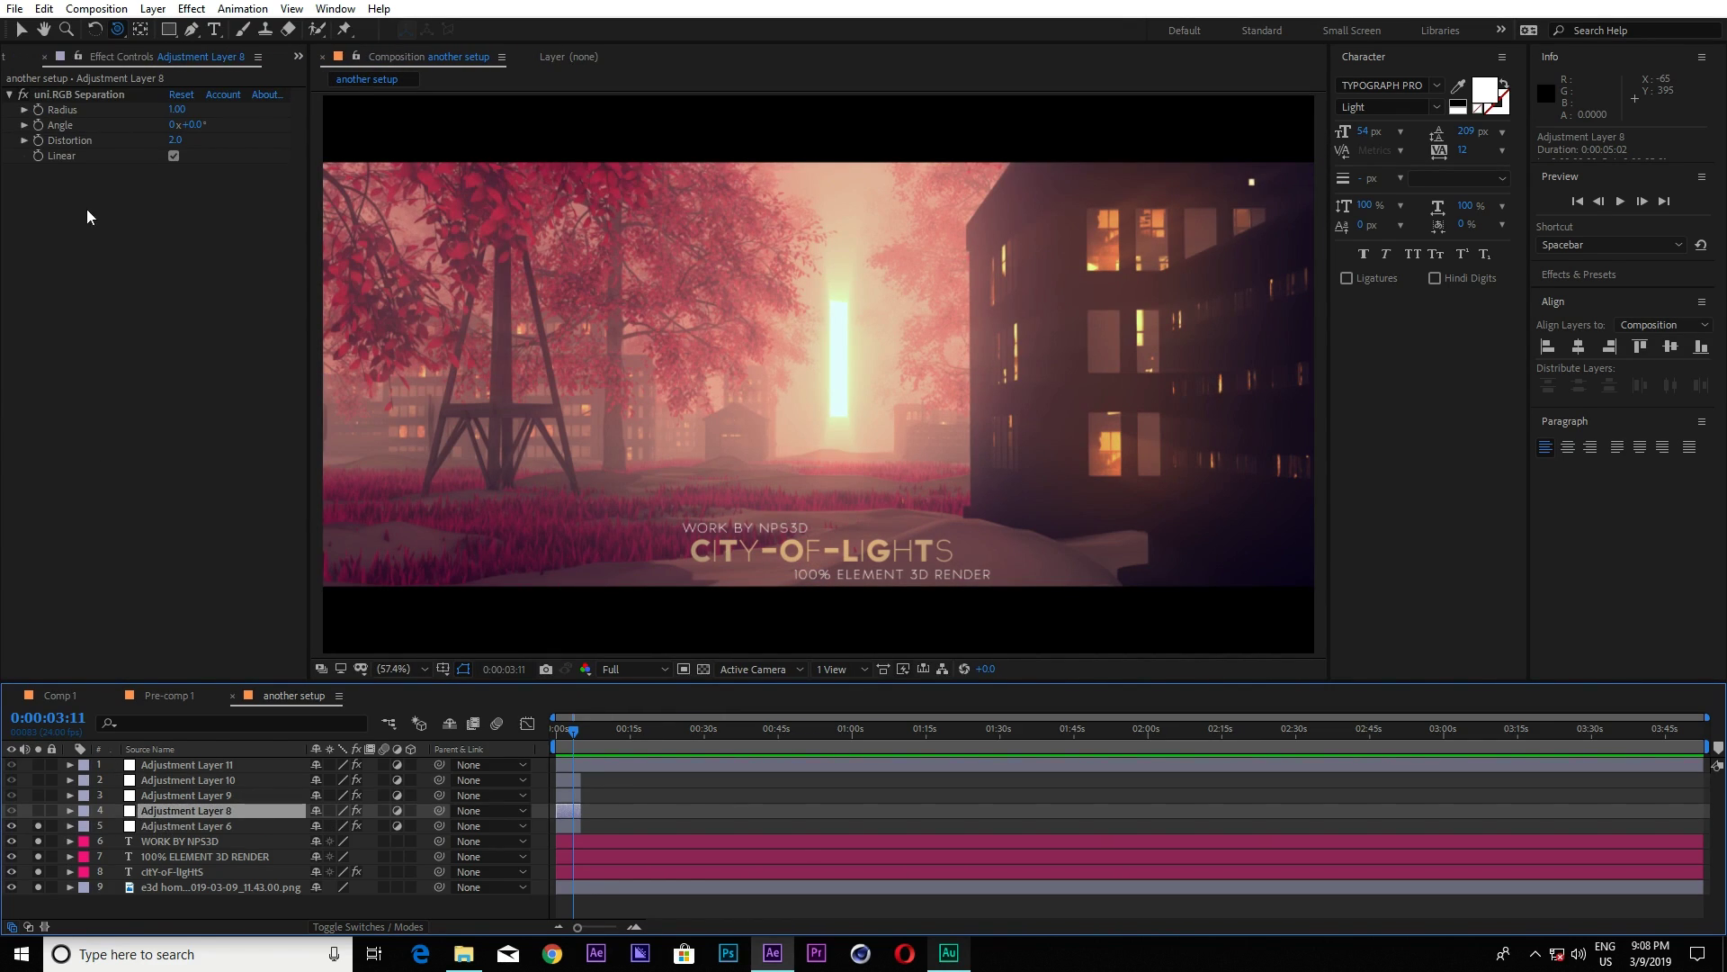
{"action": "left_click", "coordinate": [189, 826]}
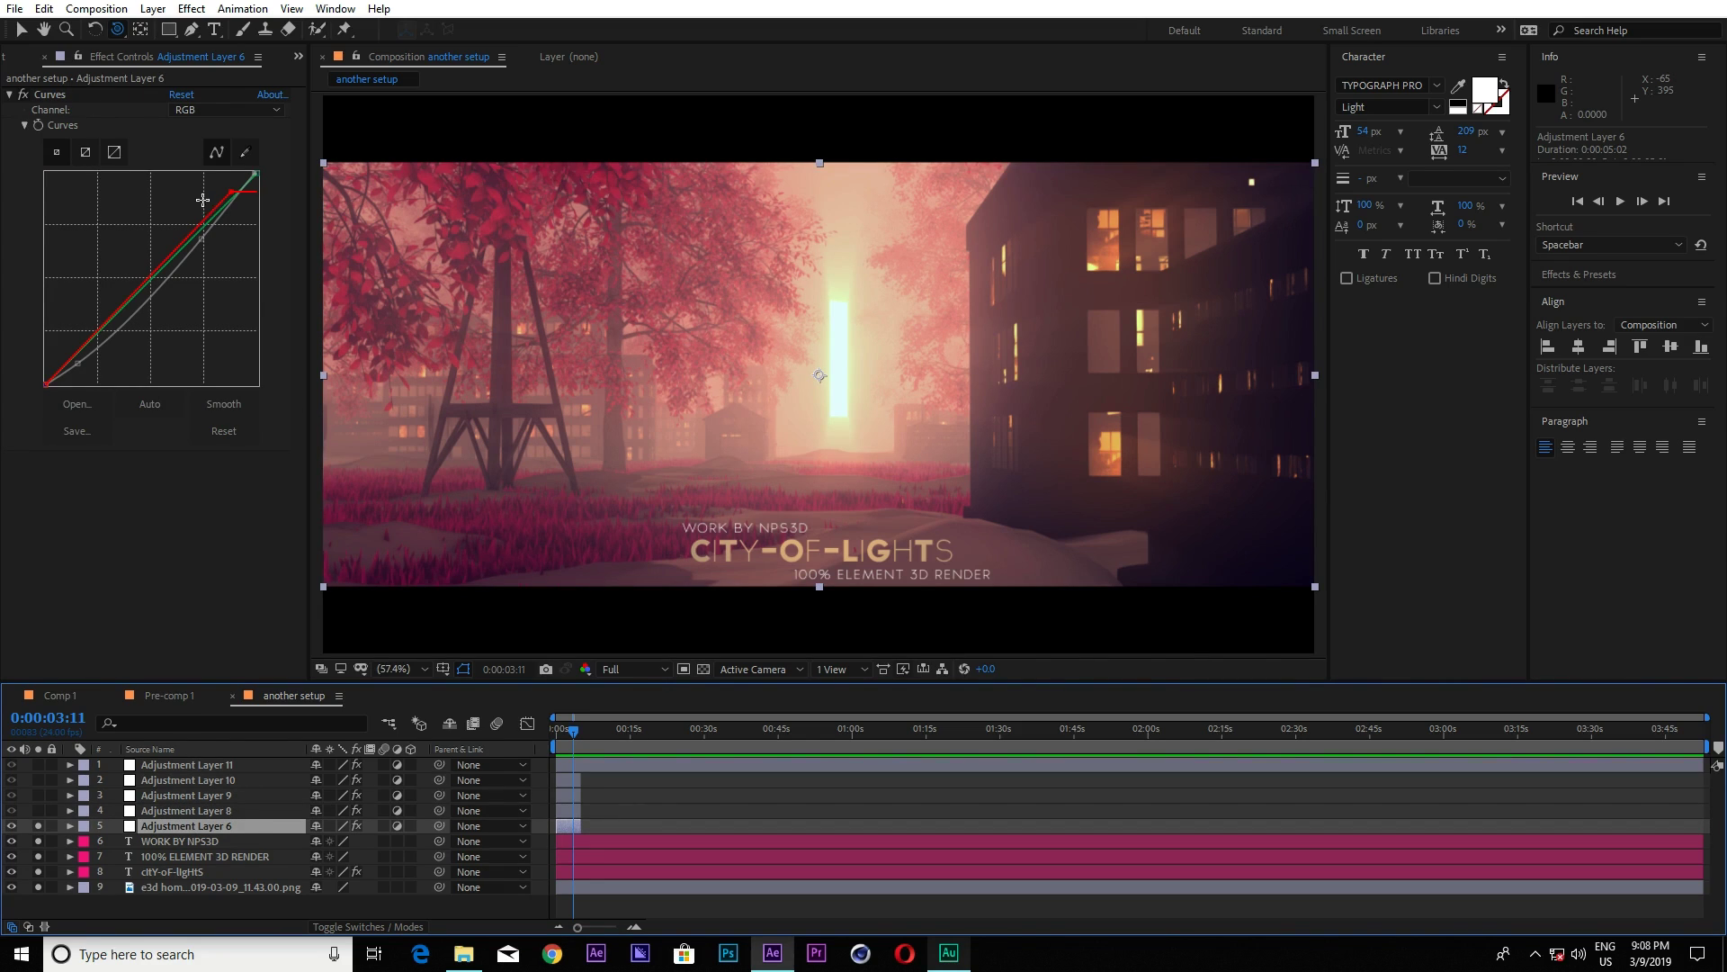
{"action": "left_click", "coordinate": [175, 810]}
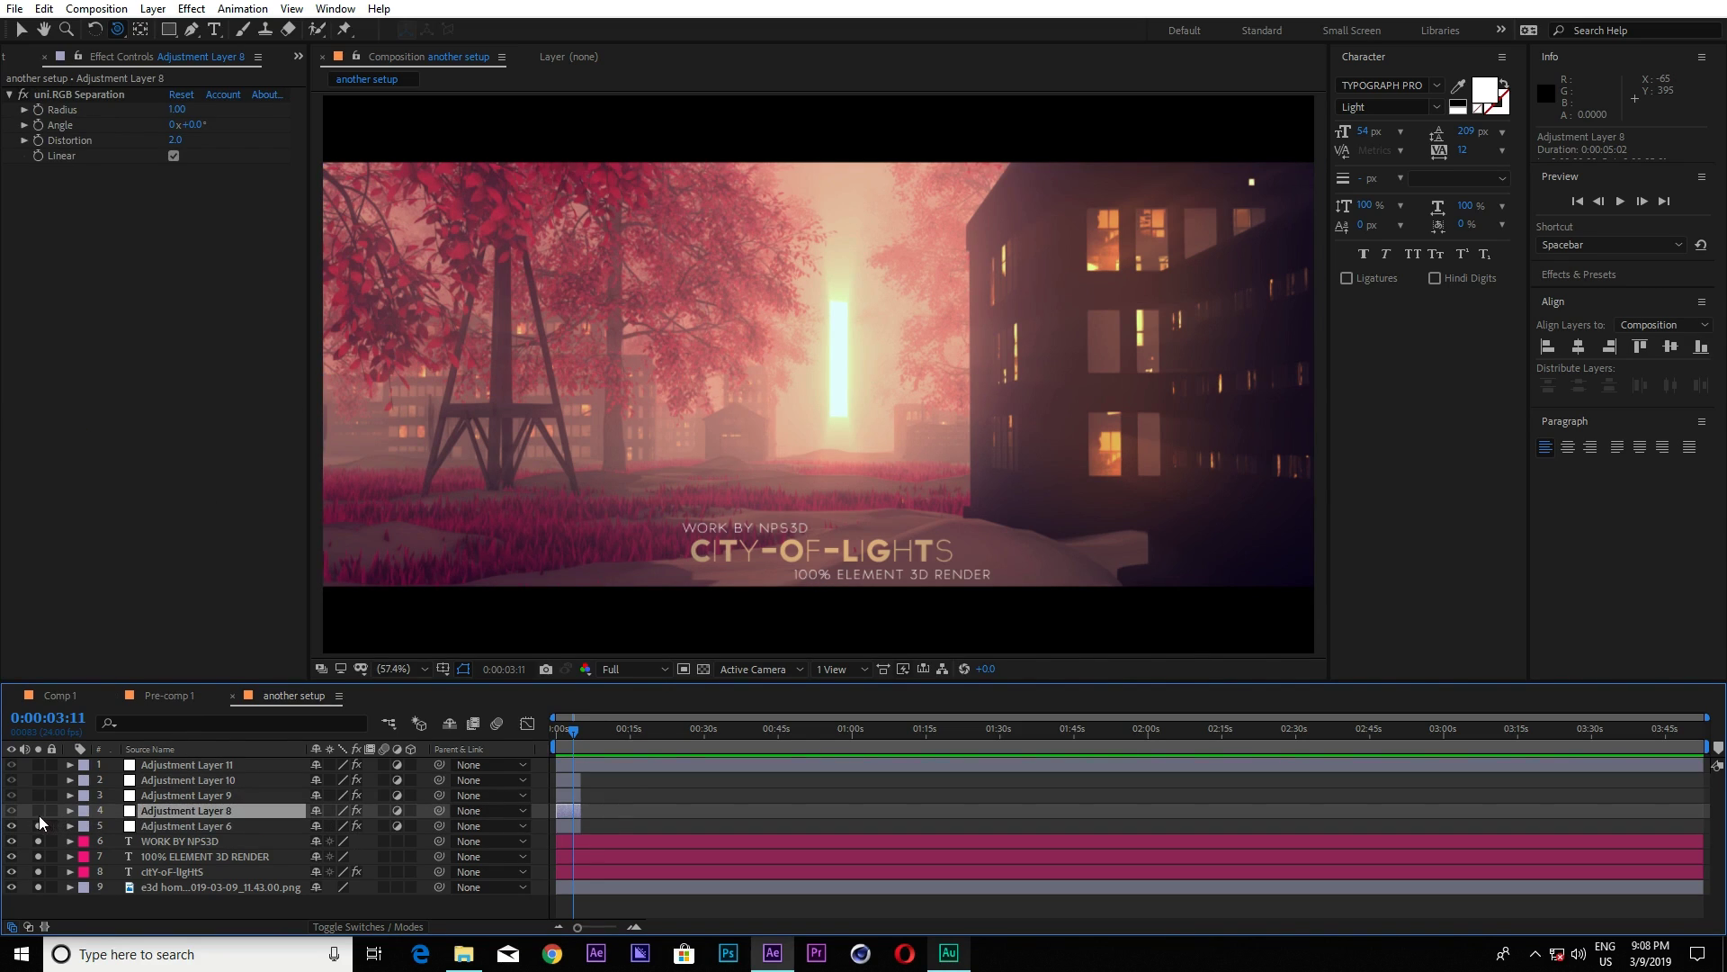
{"action": "left_click", "coordinate": [36, 809]}
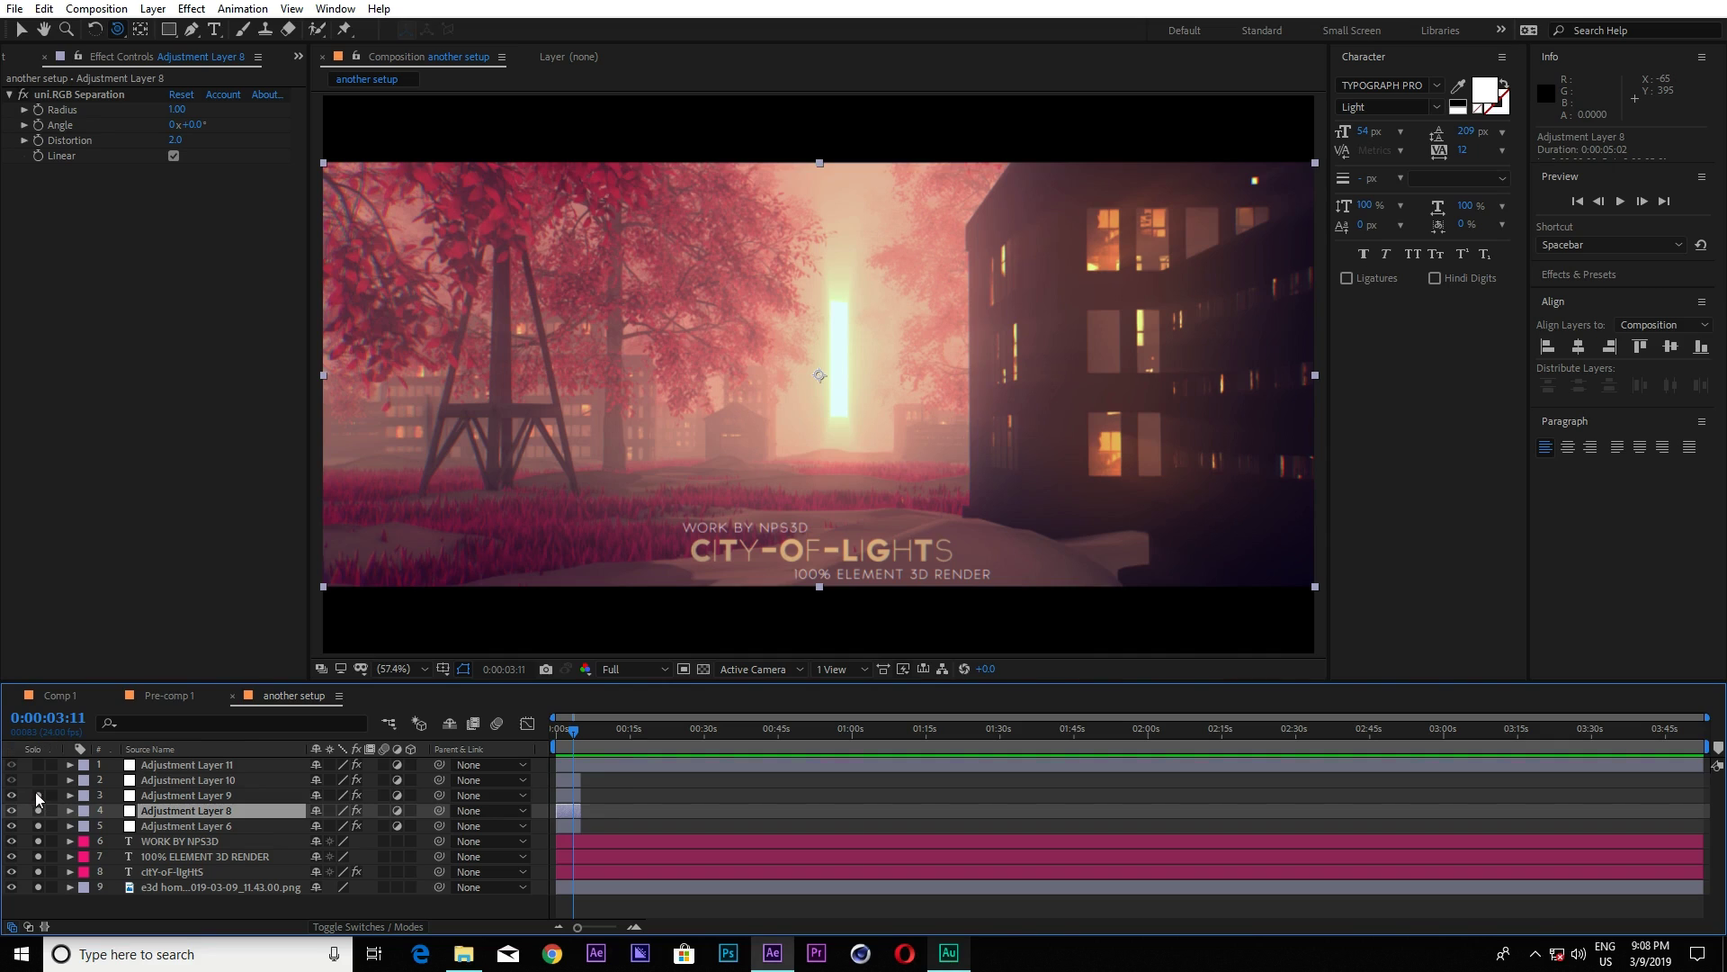
Inspect and solo Adjustment Layer 10 with its noise and Adjustment Layer 11 with its curves.
{"action": "left_click", "coordinate": [162, 778]}
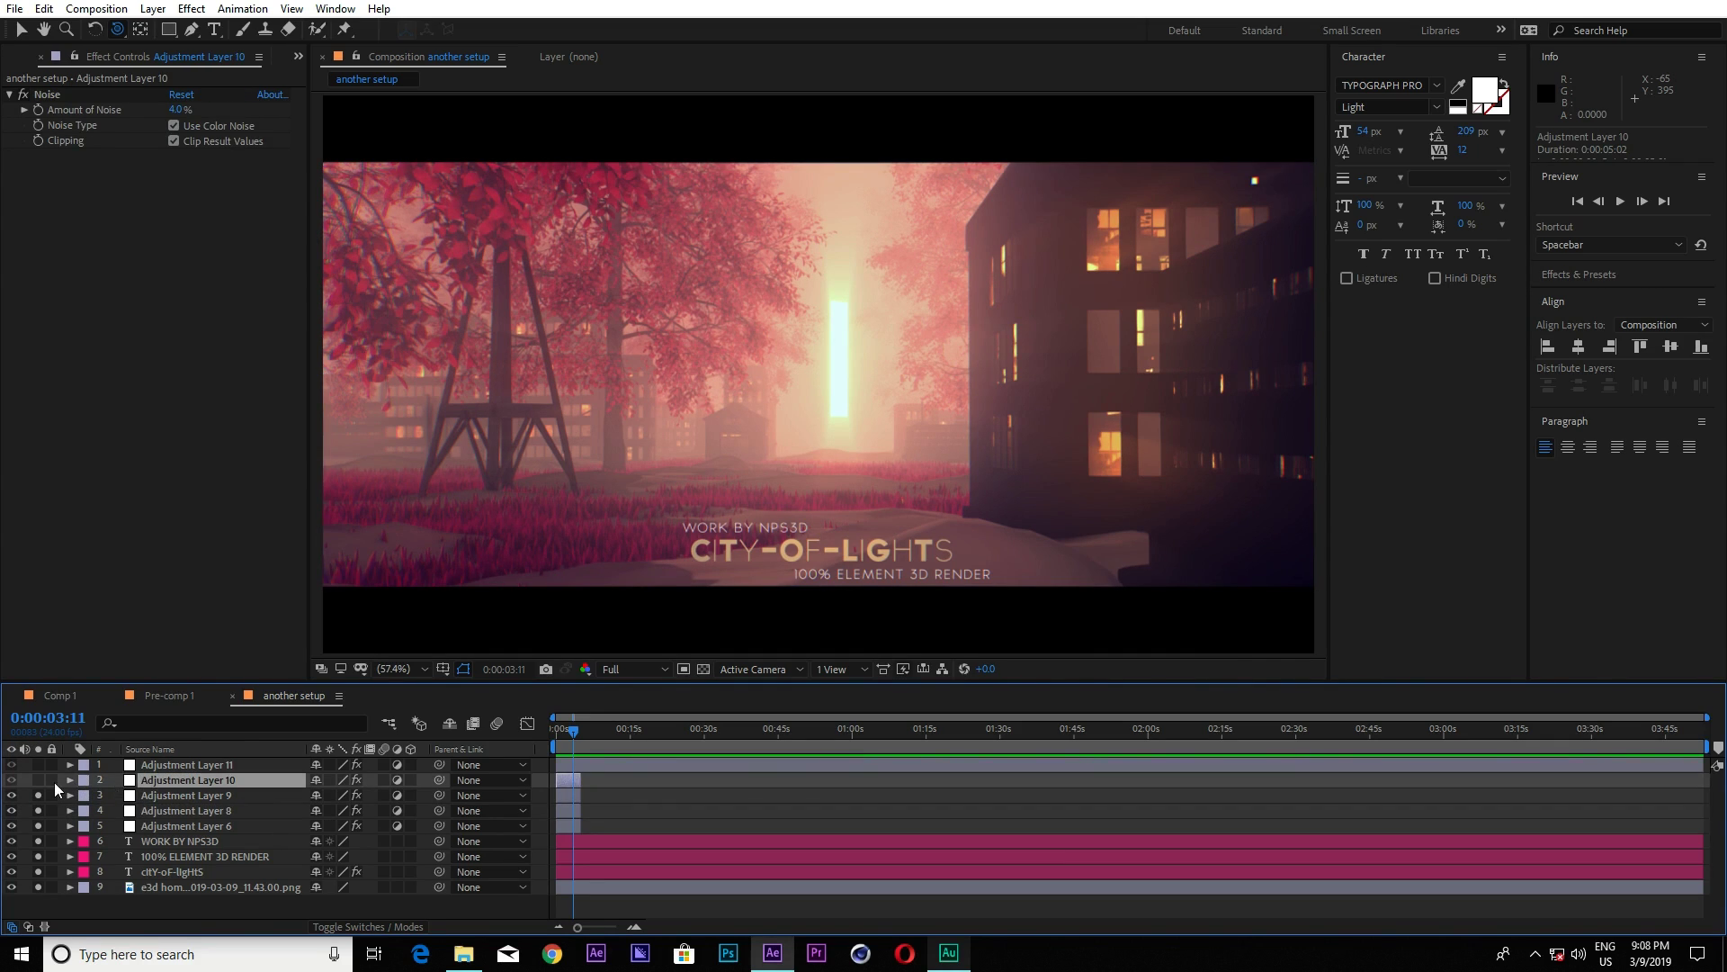
{"action": "left_click", "coordinate": [39, 780]}
{"action": "left_click", "coordinate": [155, 764]}
{"action": "left_click", "coordinate": [38, 765]}
{"action": "left_click", "coordinate": [101, 905]}
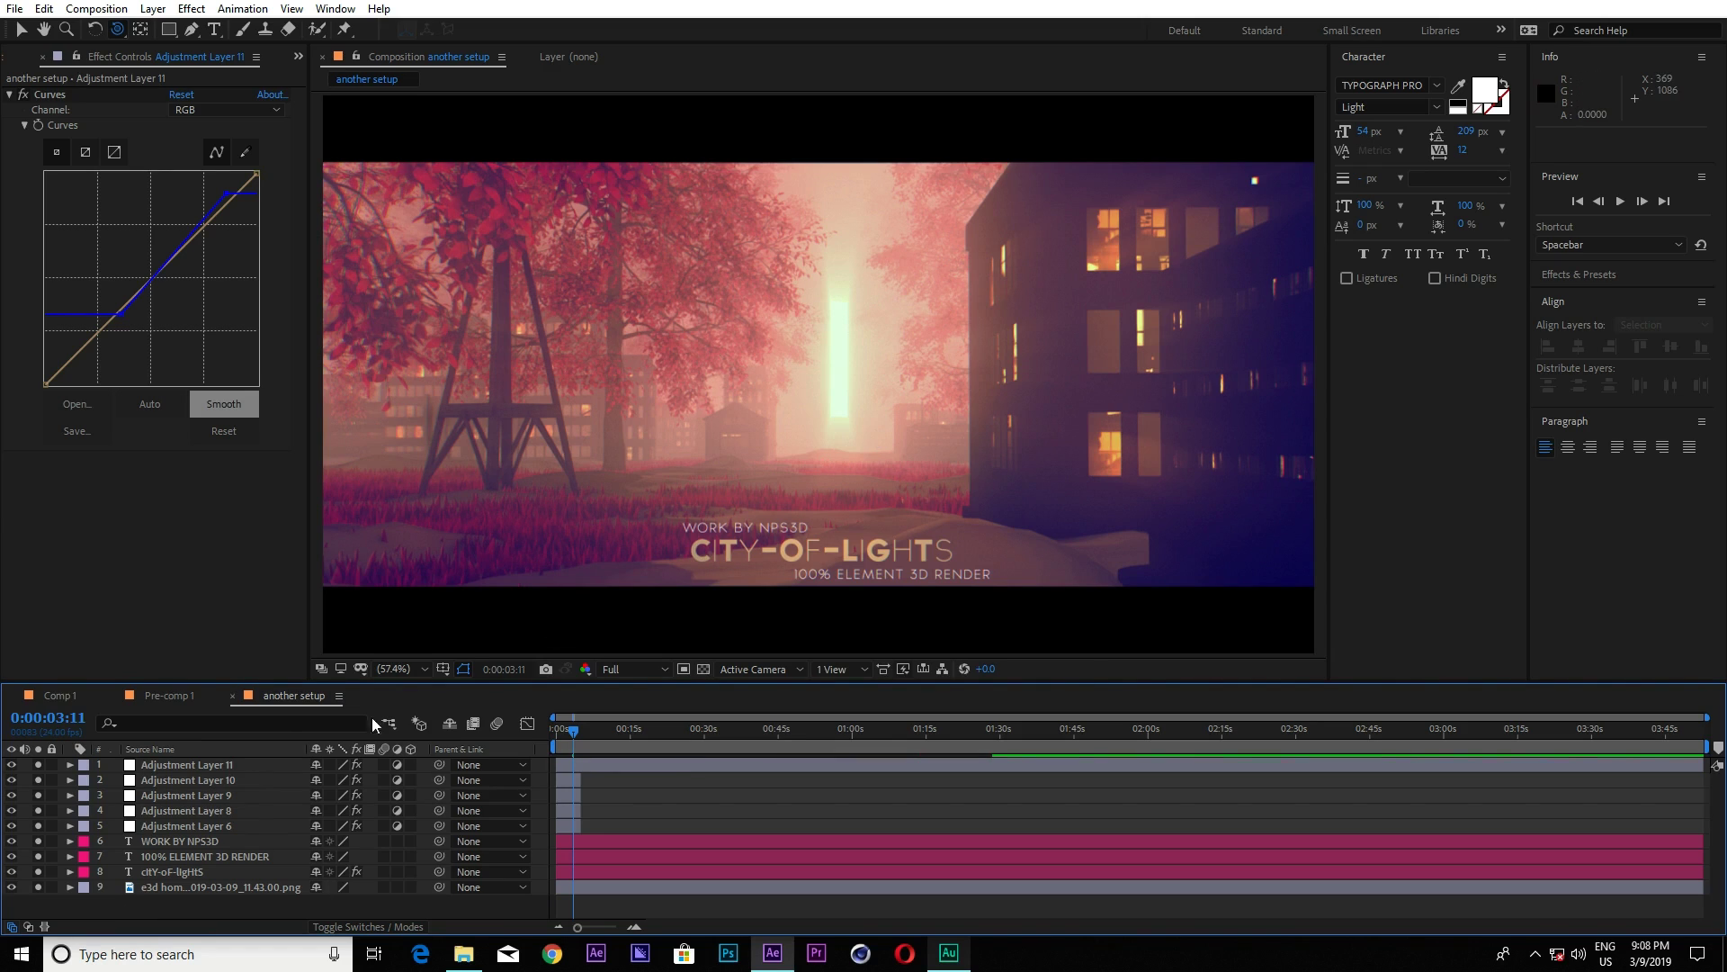
Return to Pre-comp 1, hide the source 2 layer and show the source layer instead.
{"action": "left_click", "coordinate": [179, 706]}
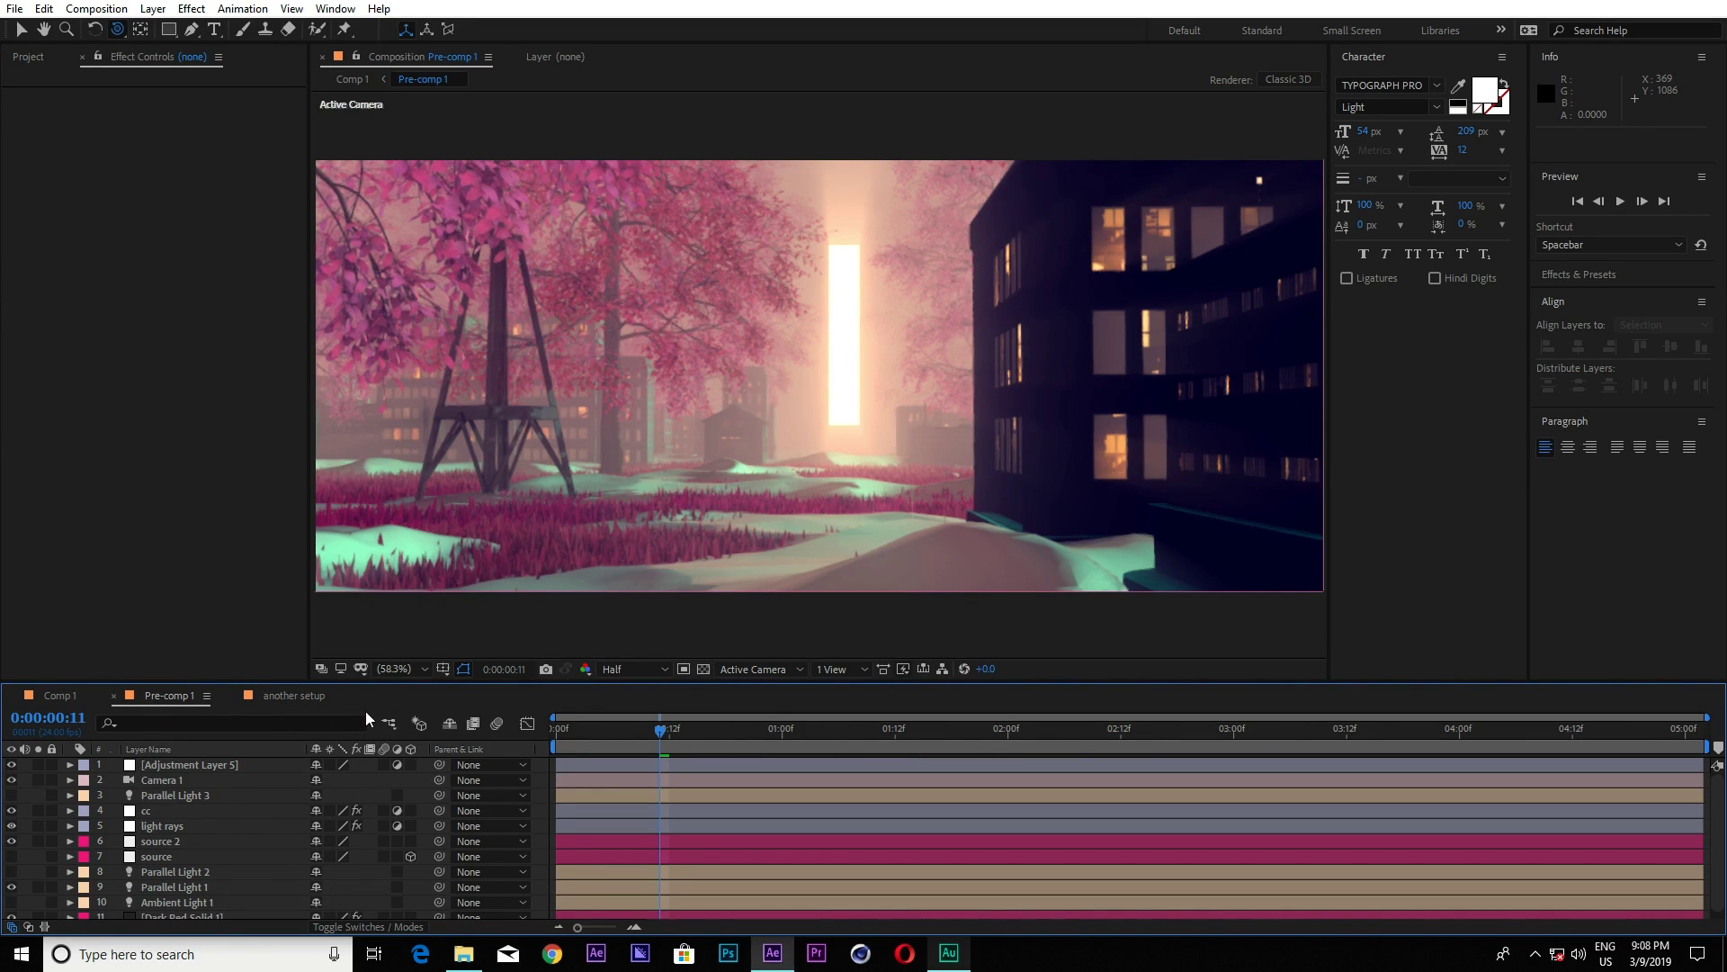
{"action": "left_click", "coordinate": [295, 694]}
{"action": "left_click", "coordinate": [167, 695]}
{"action": "left_click", "coordinate": [142, 841]}
{"action": "scroll", "coordinate": [153, 837], "scroll_direction": "down", "scroll_amount": 1}
{"action": "left_click", "coordinate": [164, 833]}
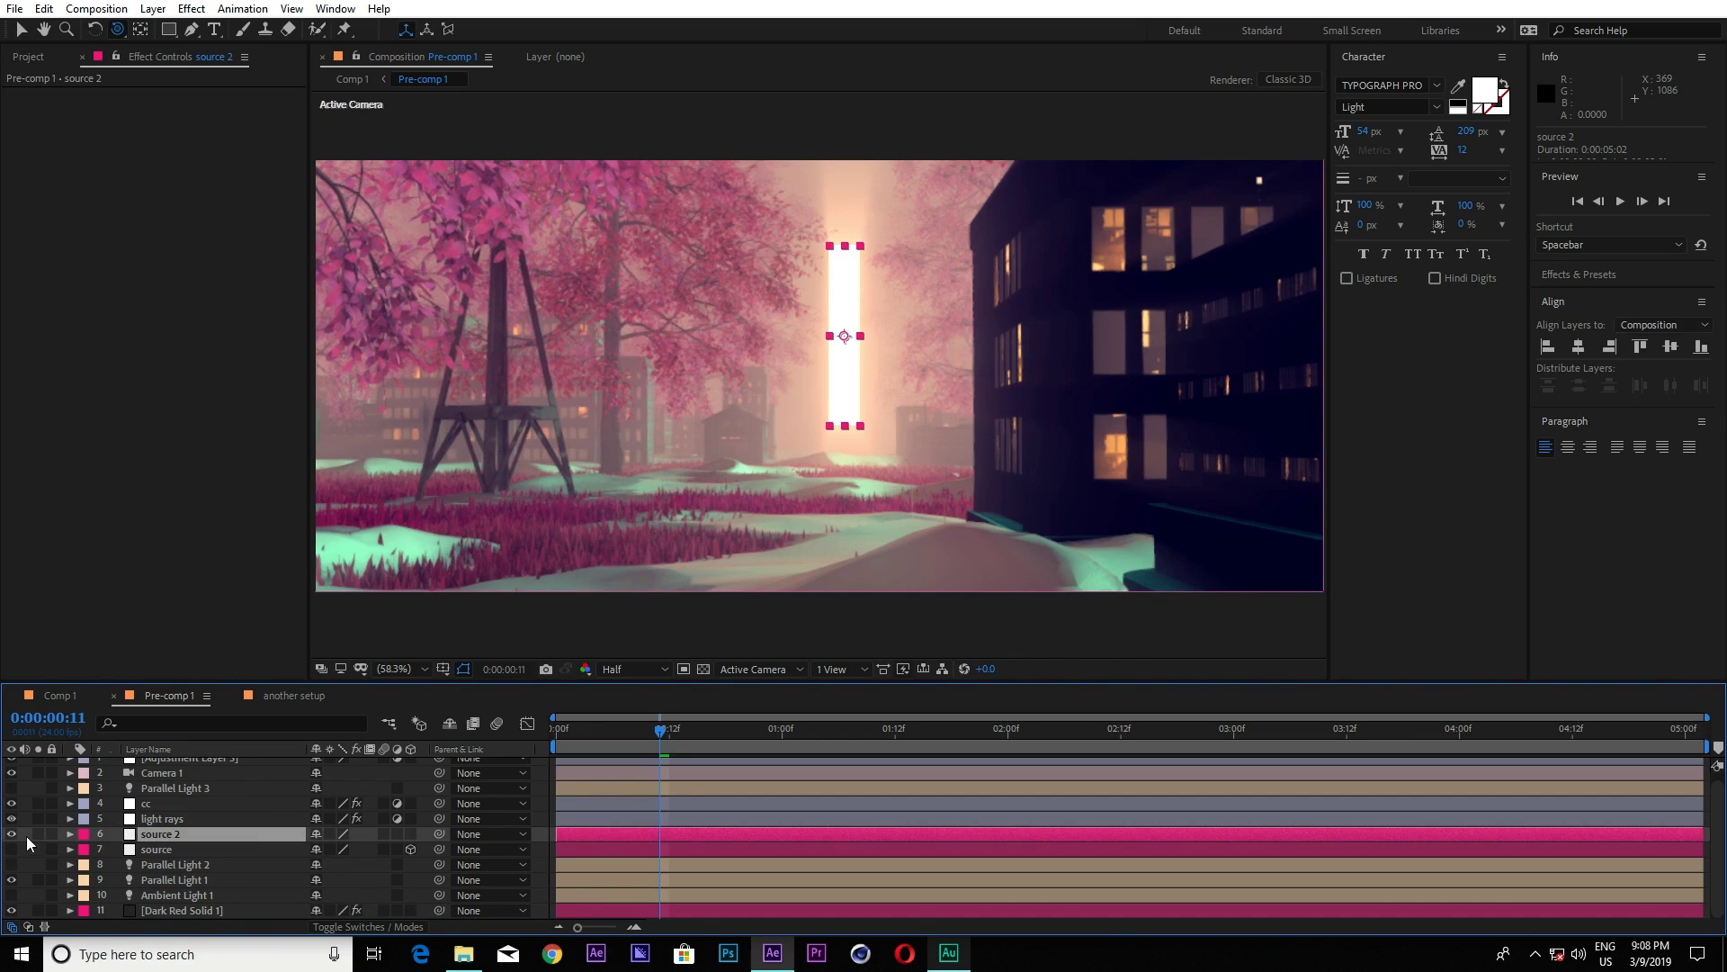
{"action": "left_click", "coordinate": [12, 834]}
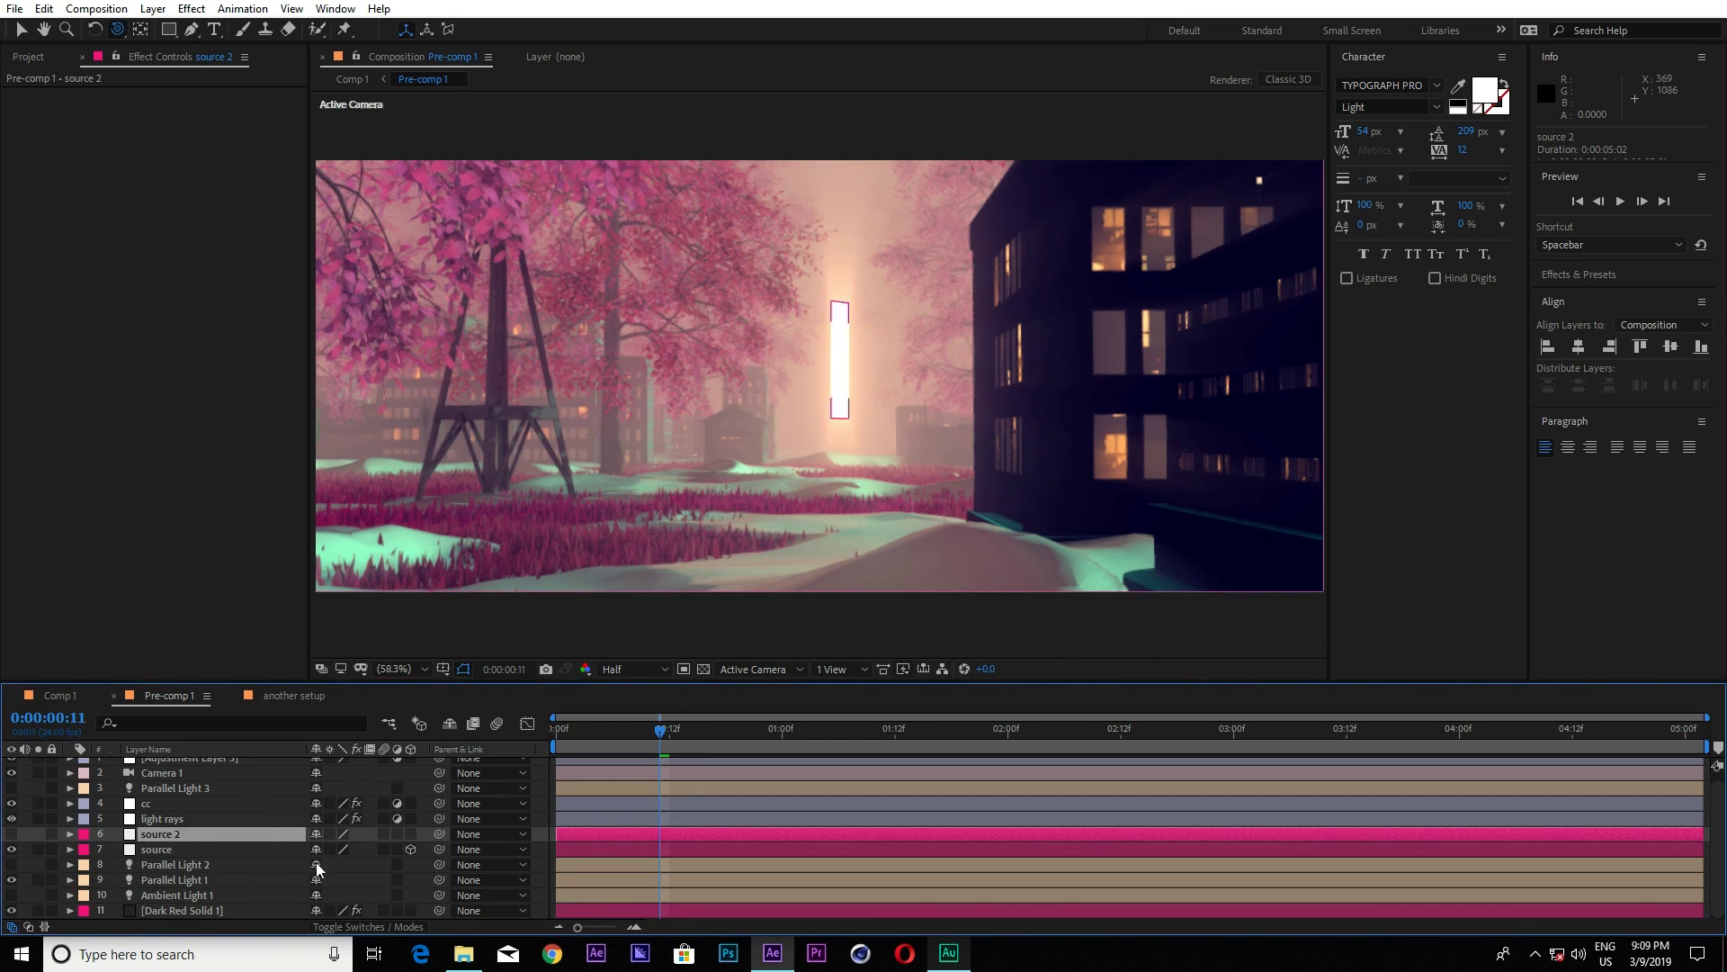
Set the source layer's Y rotation to 49°.
{"action": "left_click", "coordinate": [180, 850]}
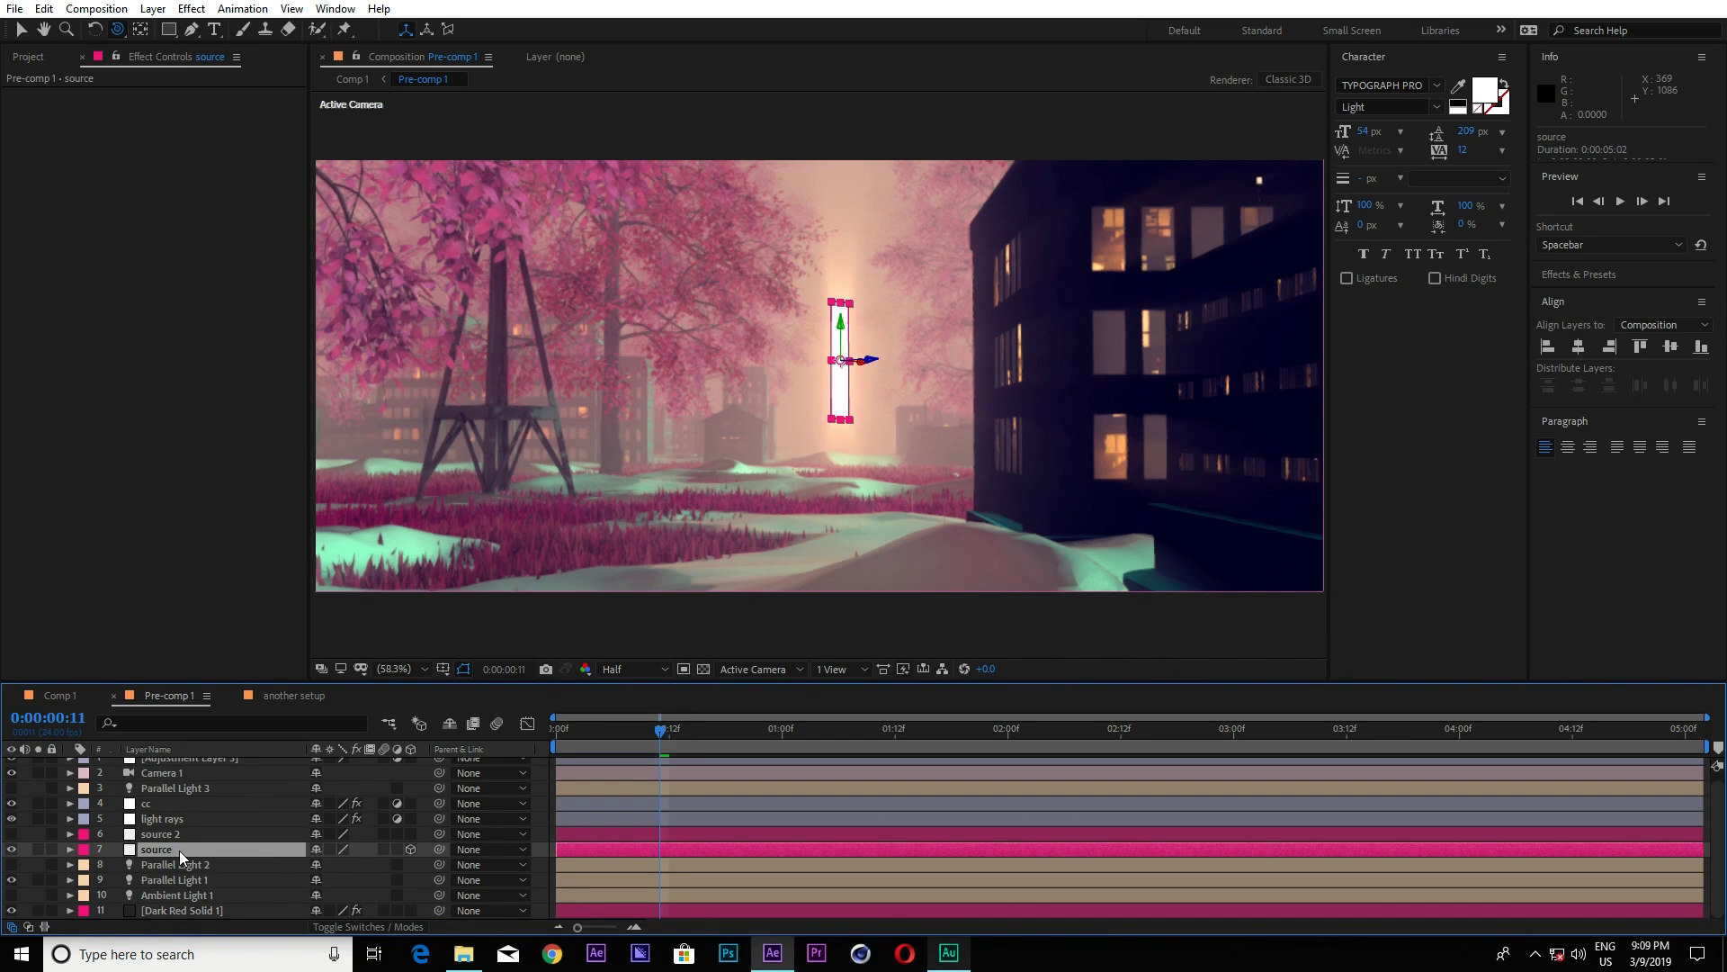
{"action": "key", "text": "r"}
{"action": "left_click_drag", "start_coordinate": [339, 899], "coordinate": [387, 896]}
{"action": "left_click", "coordinate": [387, 897]}
{"action": "left_click", "coordinate": [188, 850]}
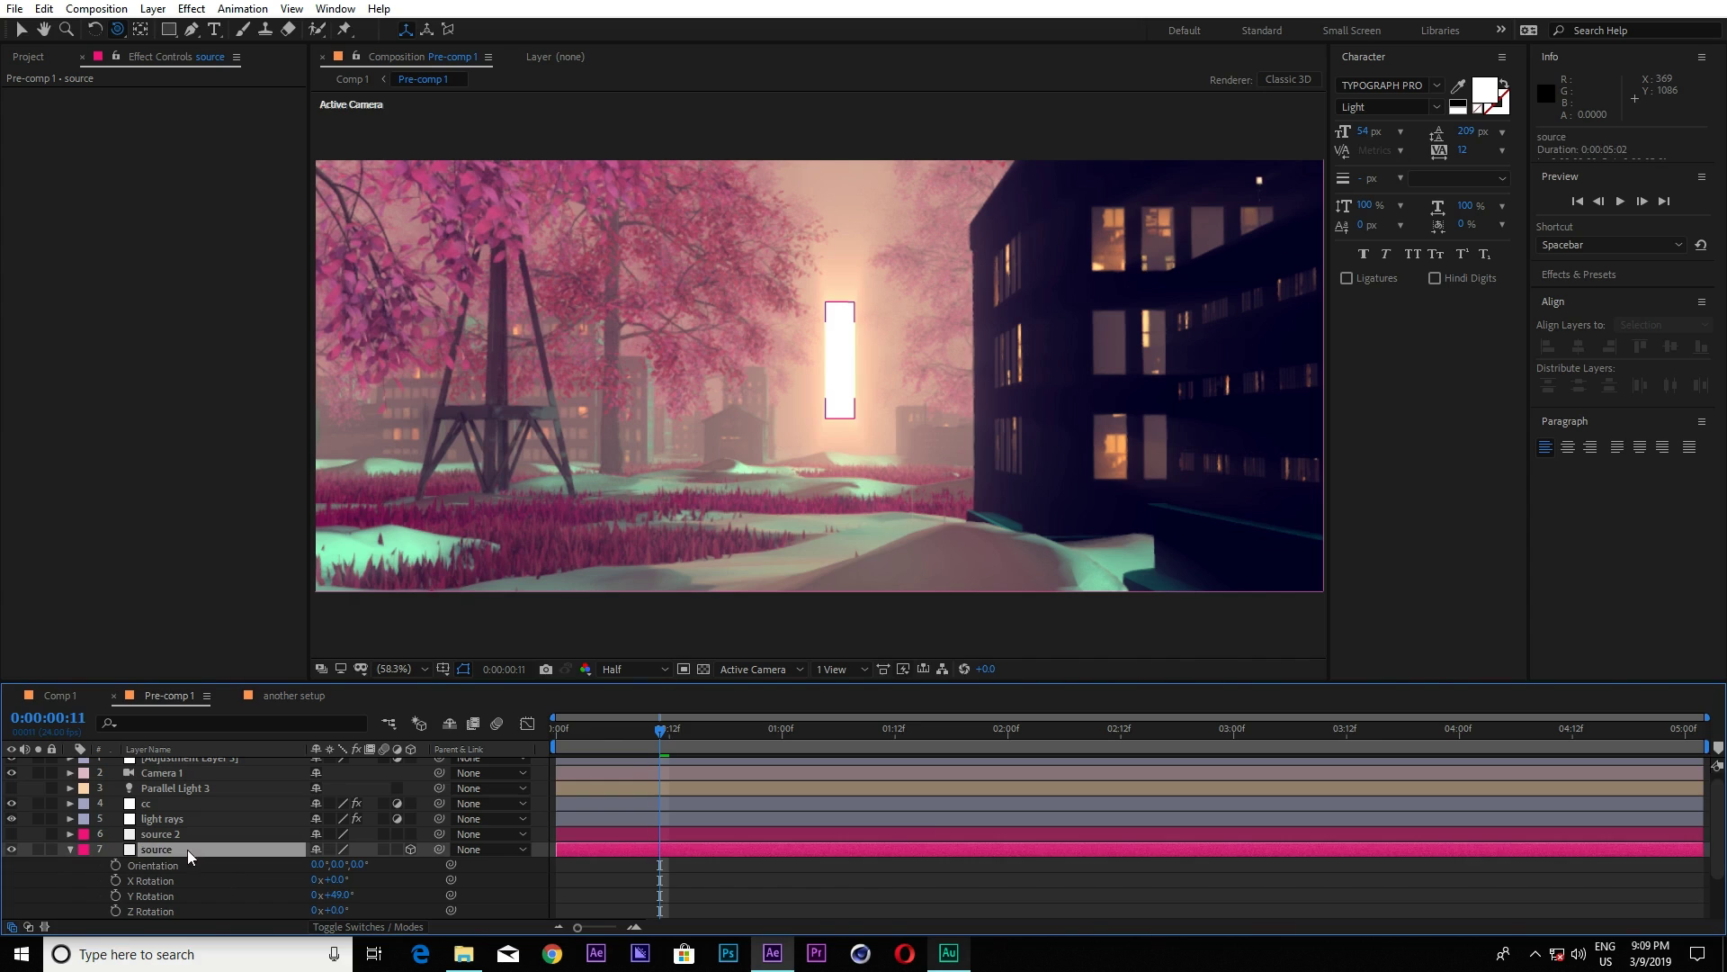
Scale the source layer down to 61%.
{"action": "key", "text": "s"}
{"action": "left_click_drag", "start_coordinate": [346, 866], "coordinate": [327, 867]}
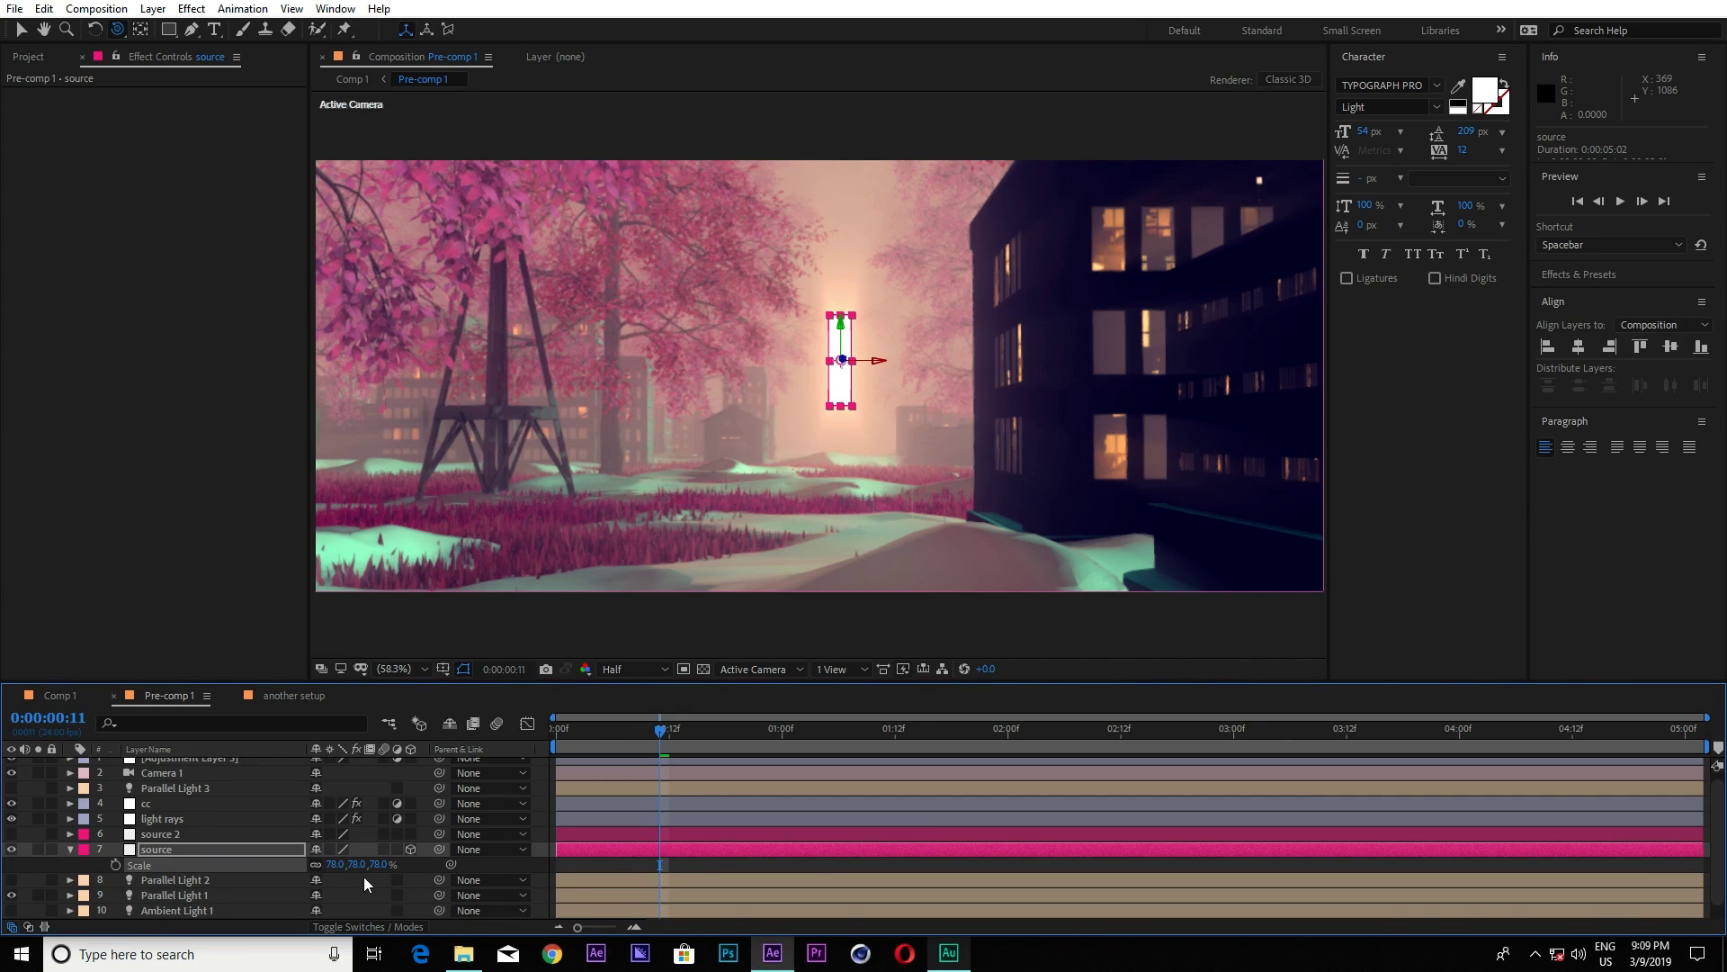
{"action": "left_click", "coordinate": [330, 865]}
{"action": "type", "text": "61"}
{"action": "key", "text": "Return"}
{"action": "left_click", "coordinate": [420, 869]}
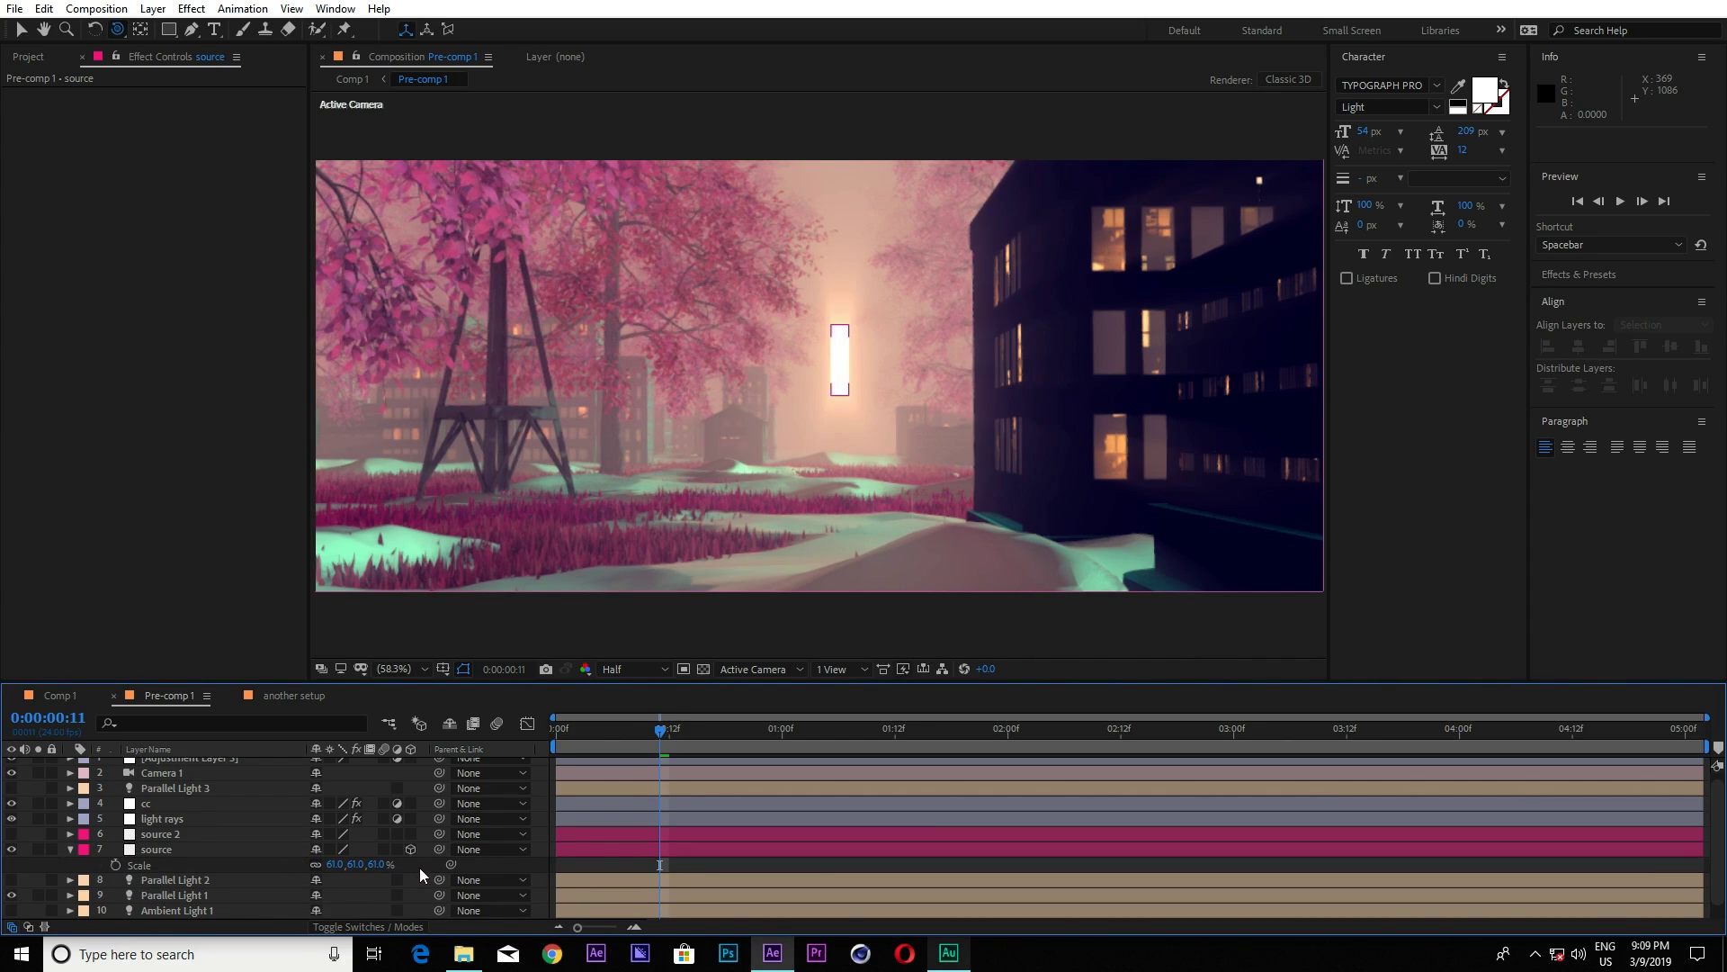
Switch to the another setup composition and slightly widen its viewer.
{"action": "left_click", "coordinate": [297, 695]}
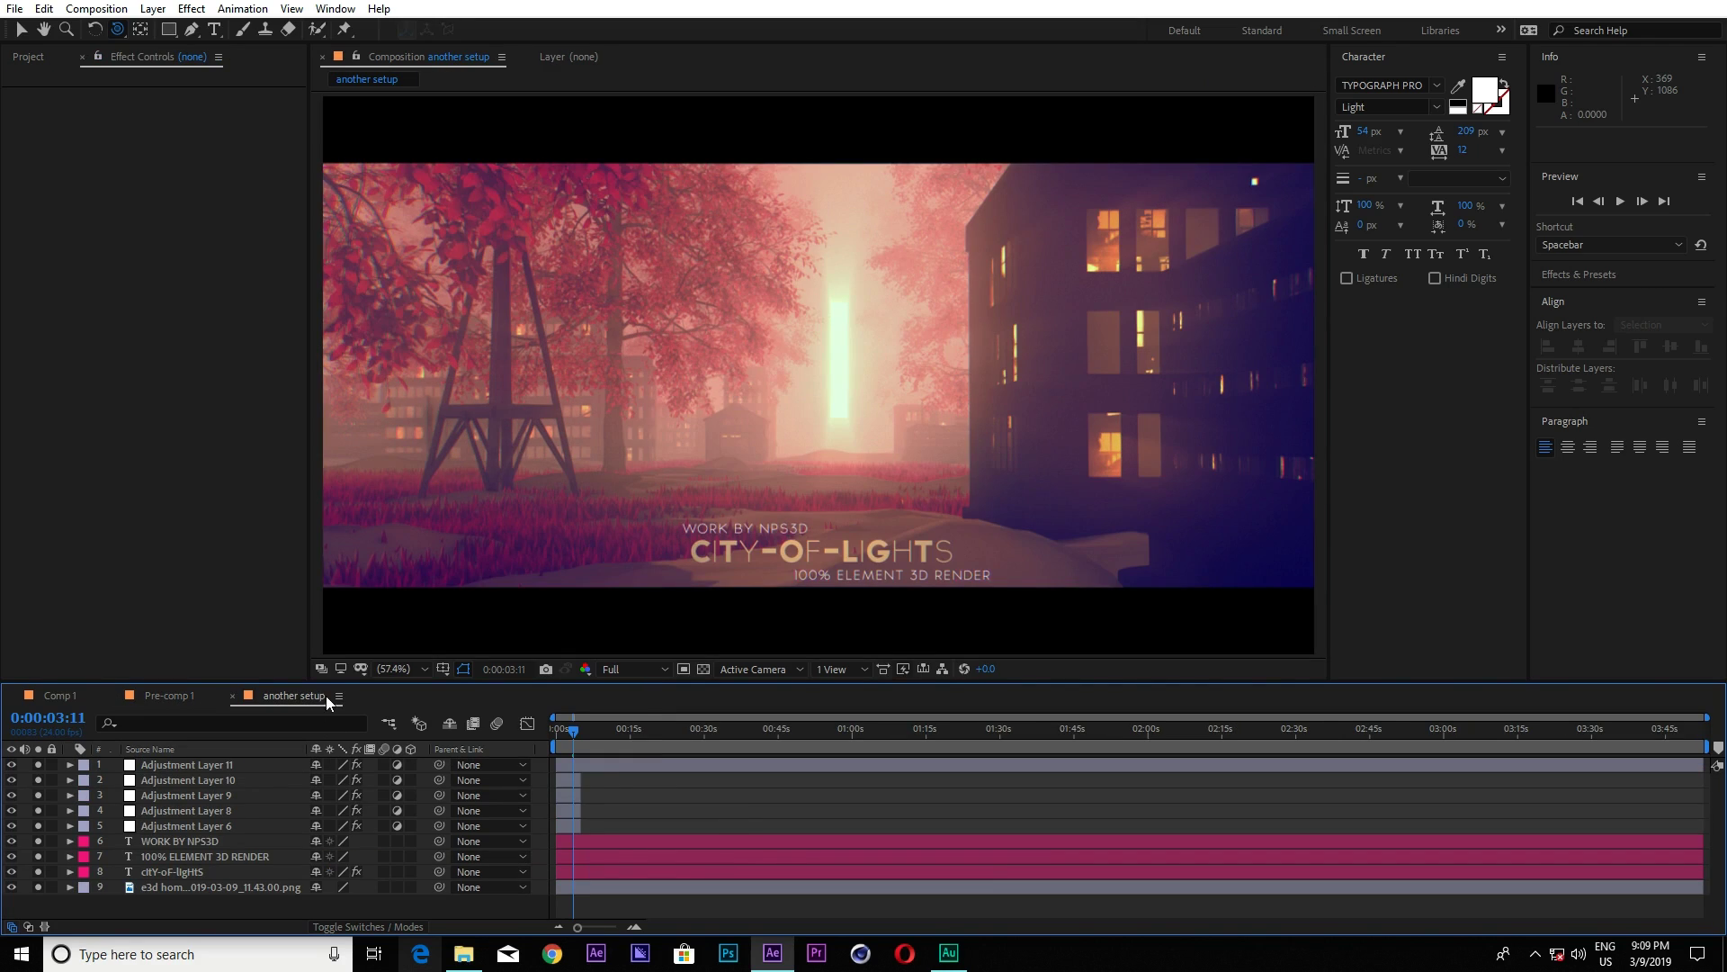
{"action": "mouse_move", "coordinate": [310, 529]}
{"action": "left_mouse_down"}
{"action": "mouse_move", "coordinate": [223, 522]}
{"action": "mouse_move", "coordinate": [302, 515]}
{"action": "left_mouse_up"}
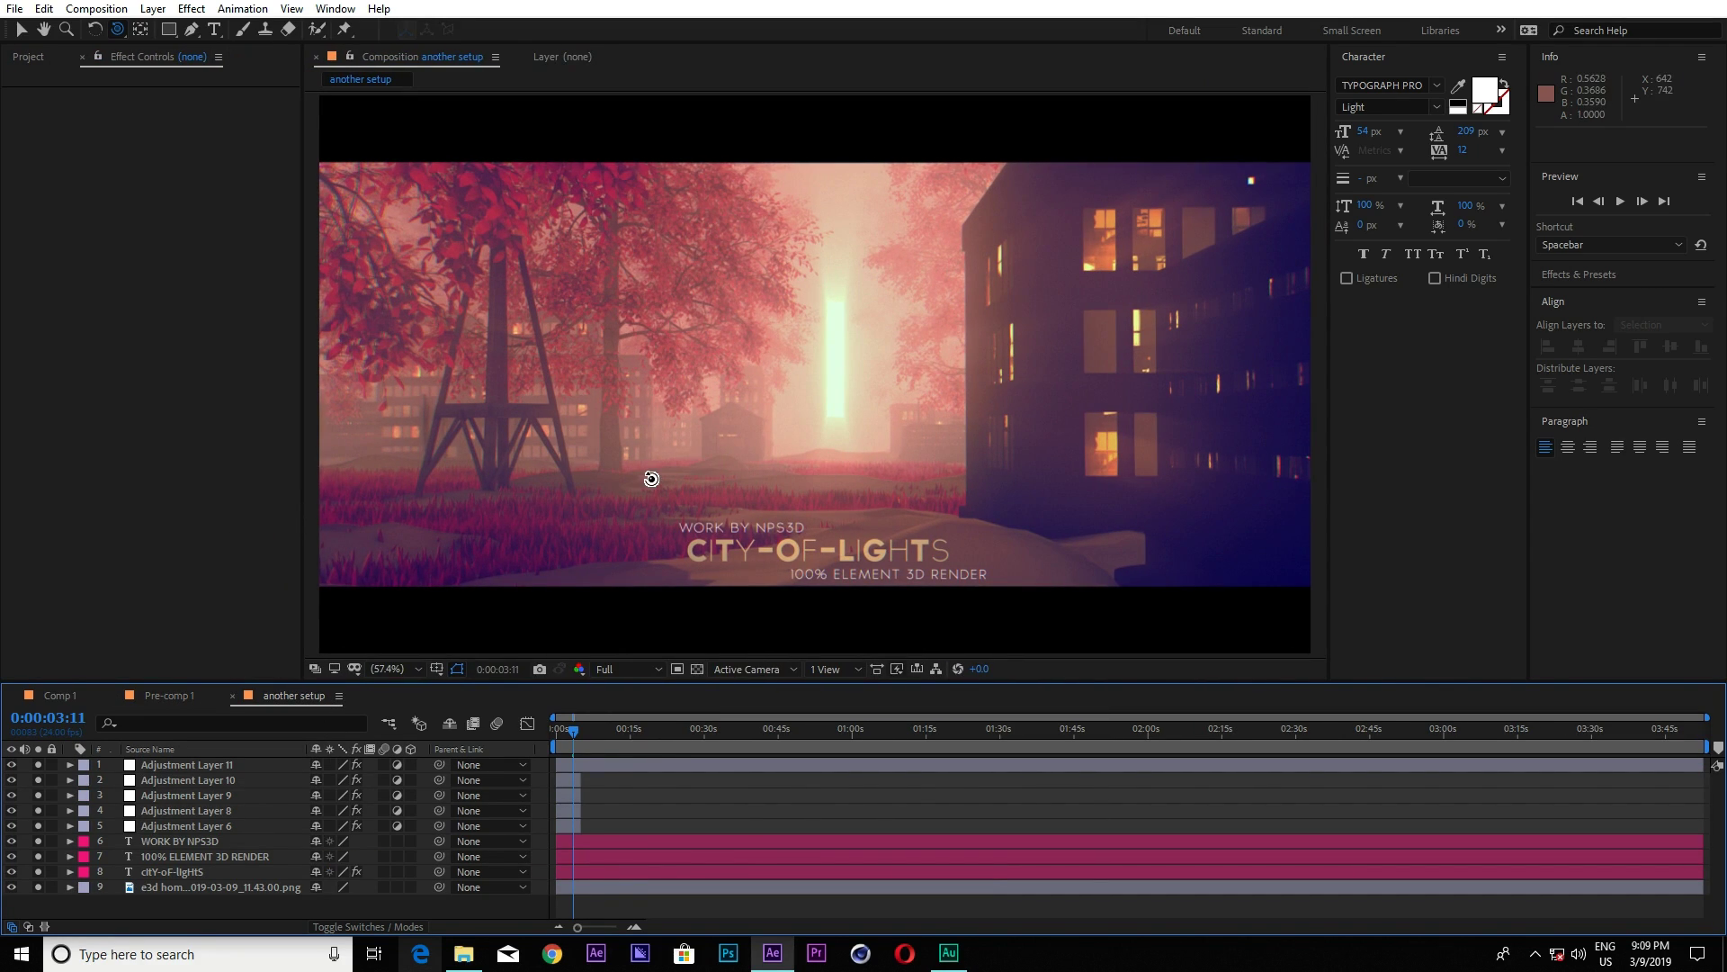